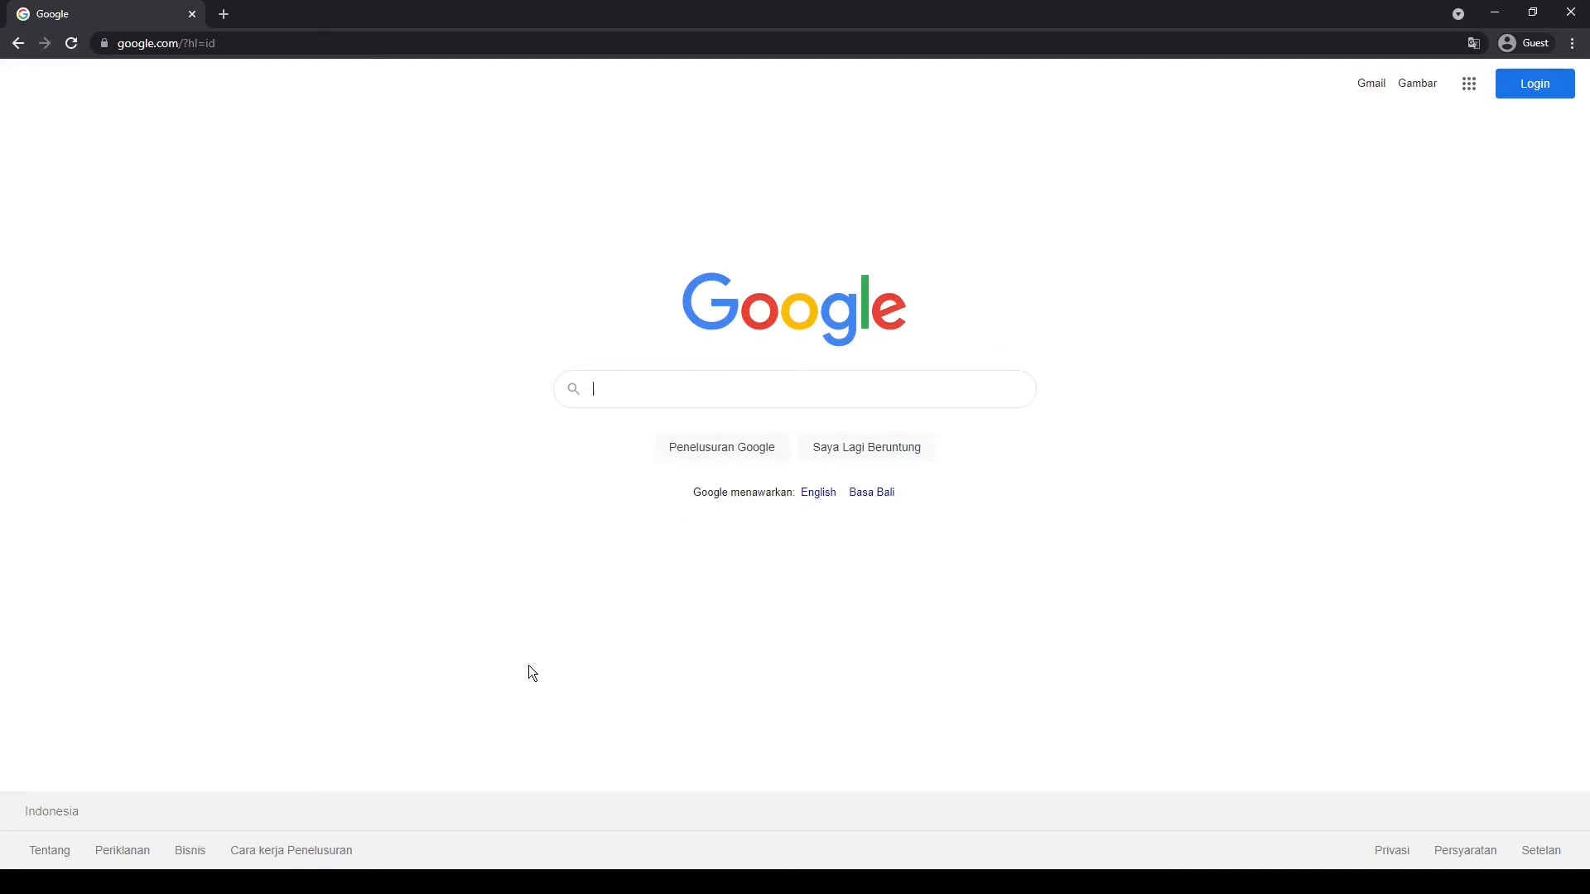
# Review the downloaded installers in the Compressed downloads folder in File Explorer, and return to the browser
pyautogui.click(66, 883)
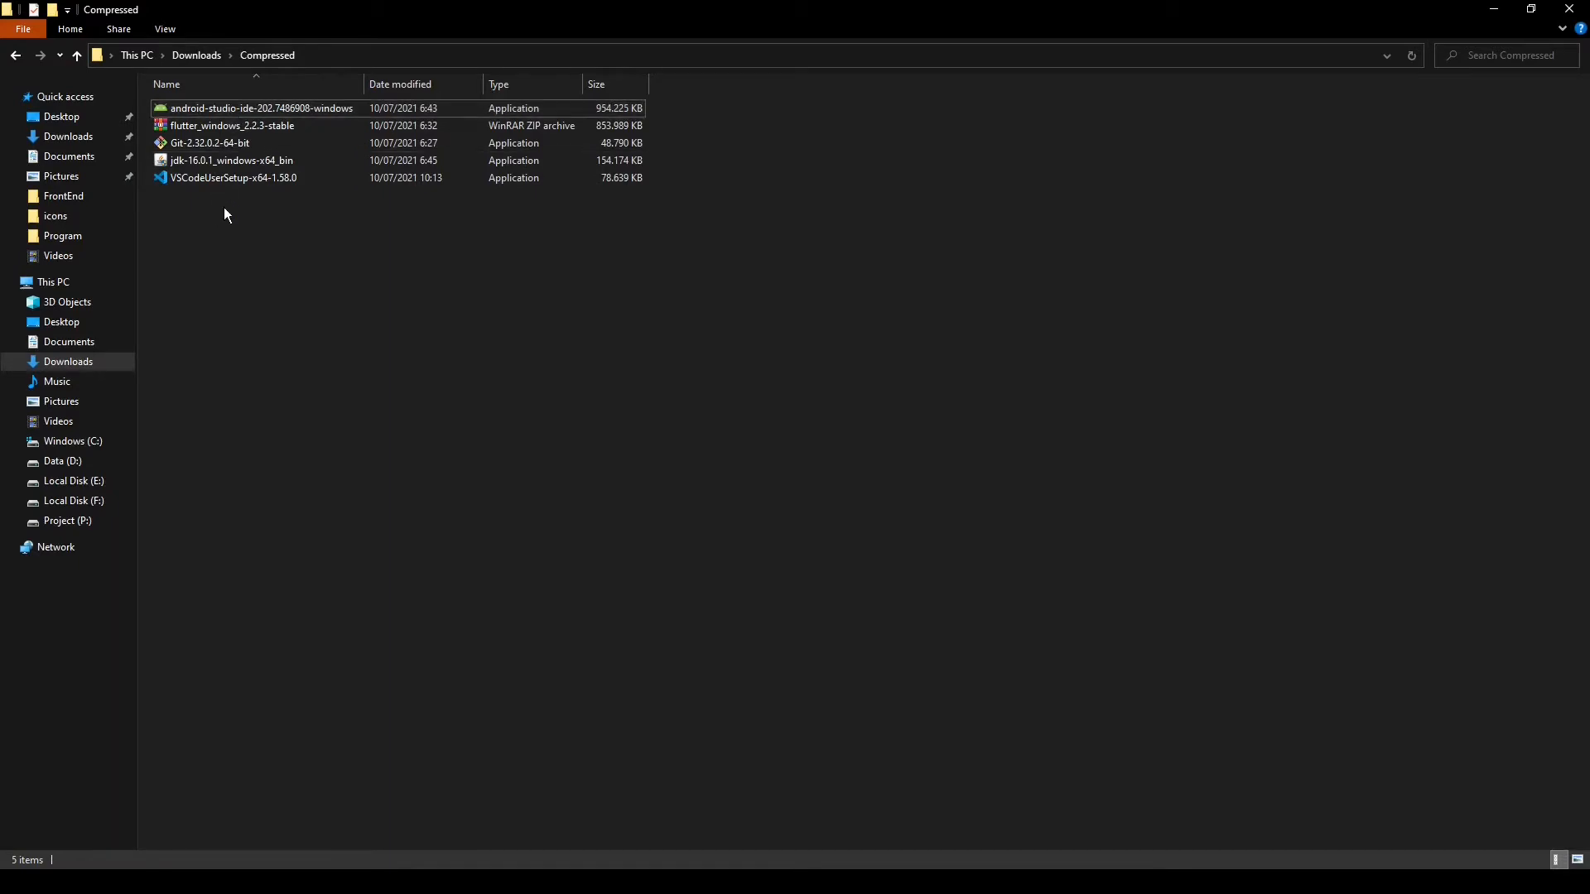
pyautogui.click(1494, 10)
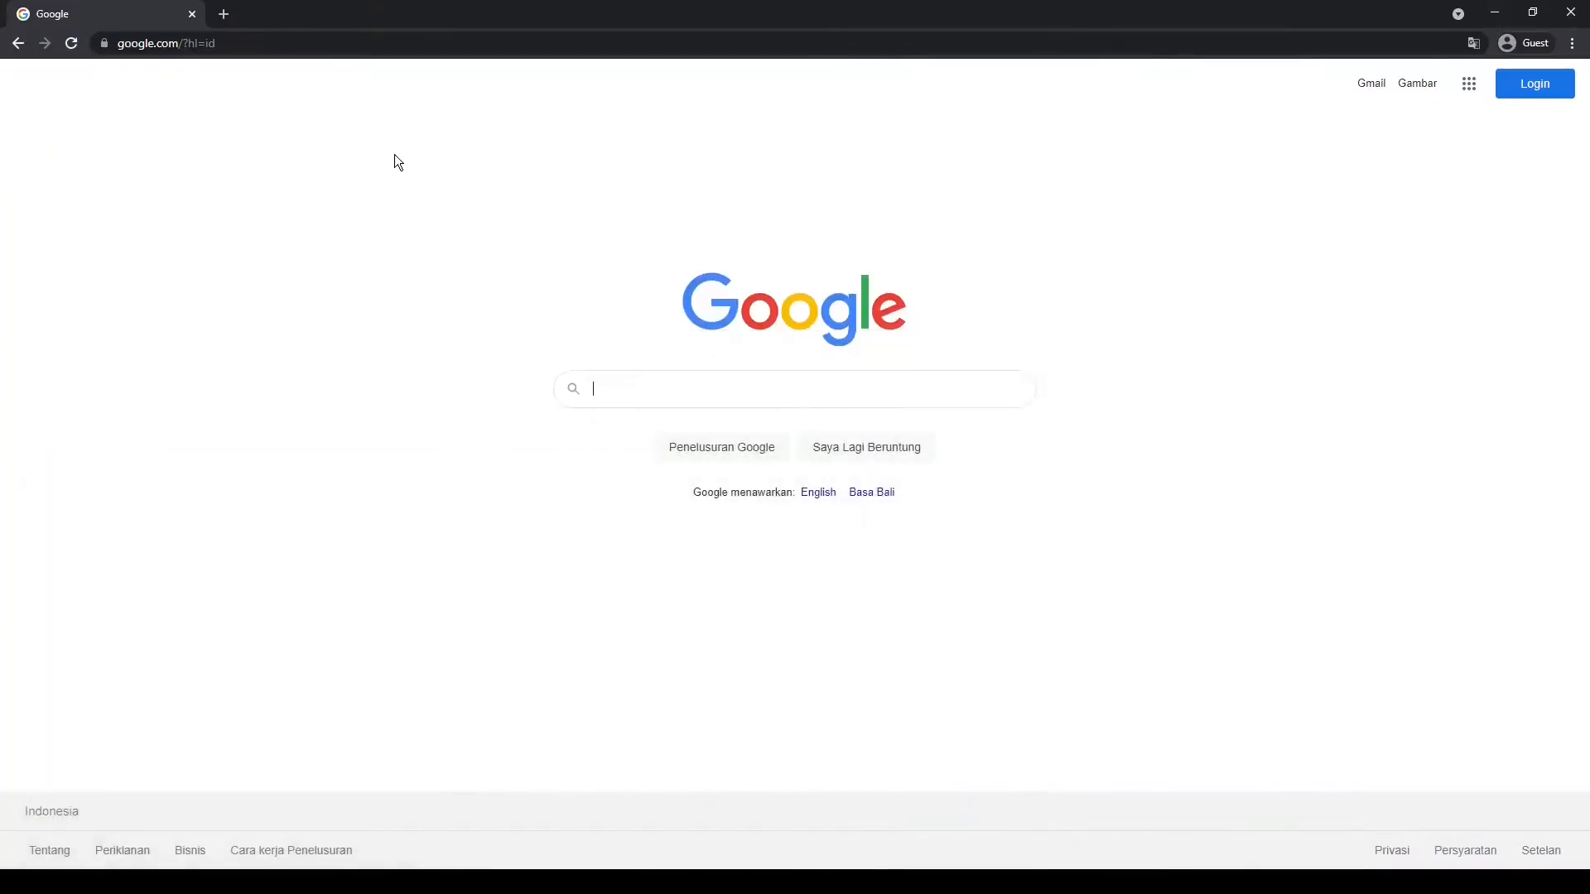
# Go to flutter.dev and open the Windows installation guide from its getting-started section
pyautogui.click(268, 46)
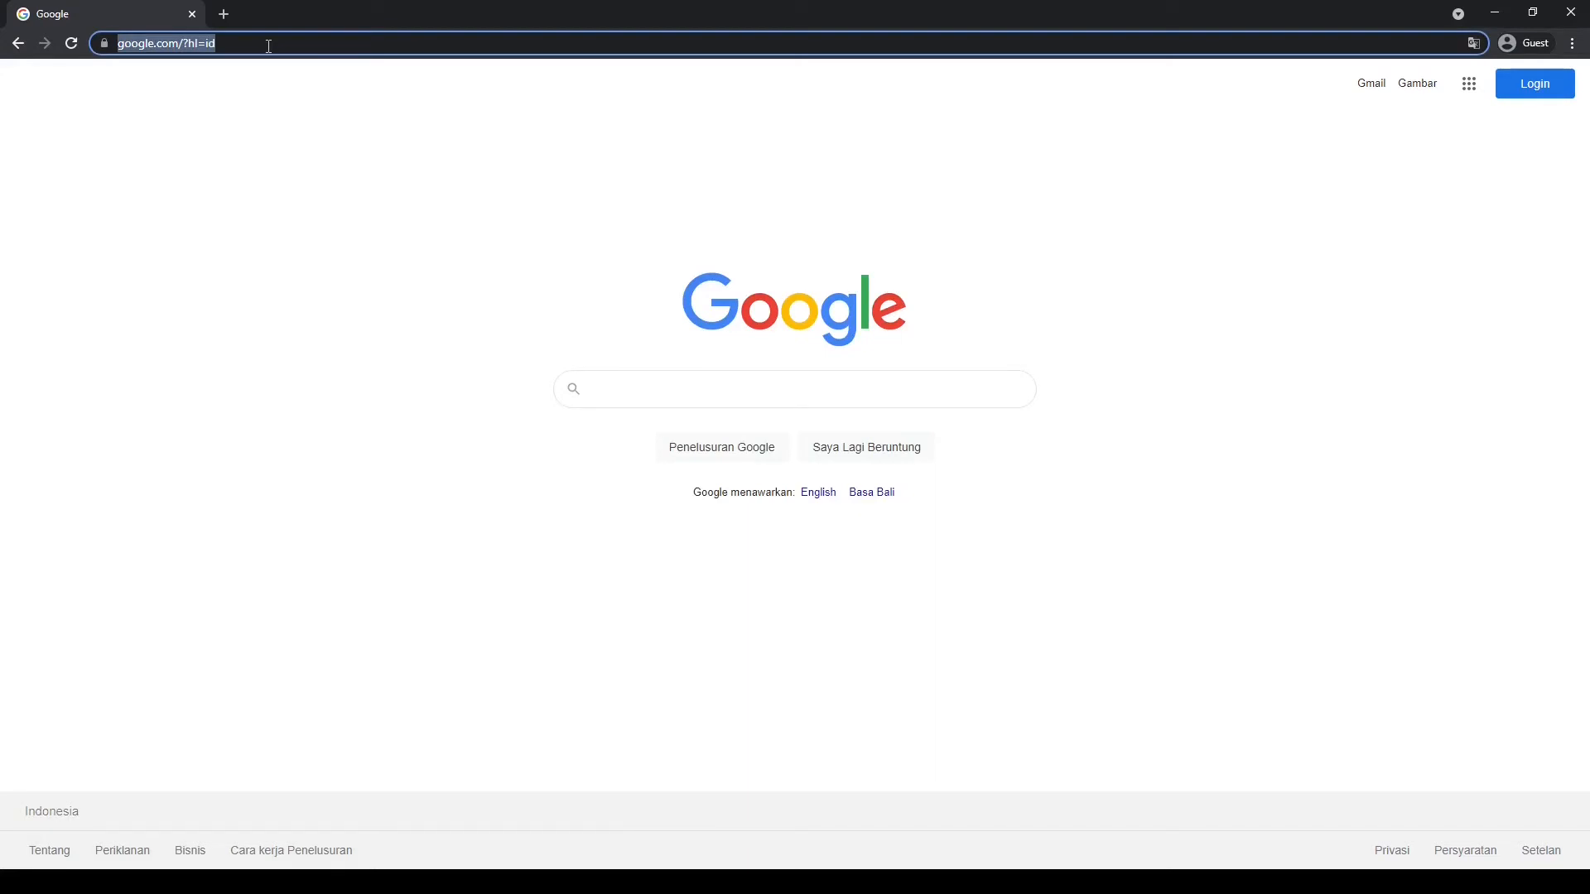
pyautogui.write('flutt')
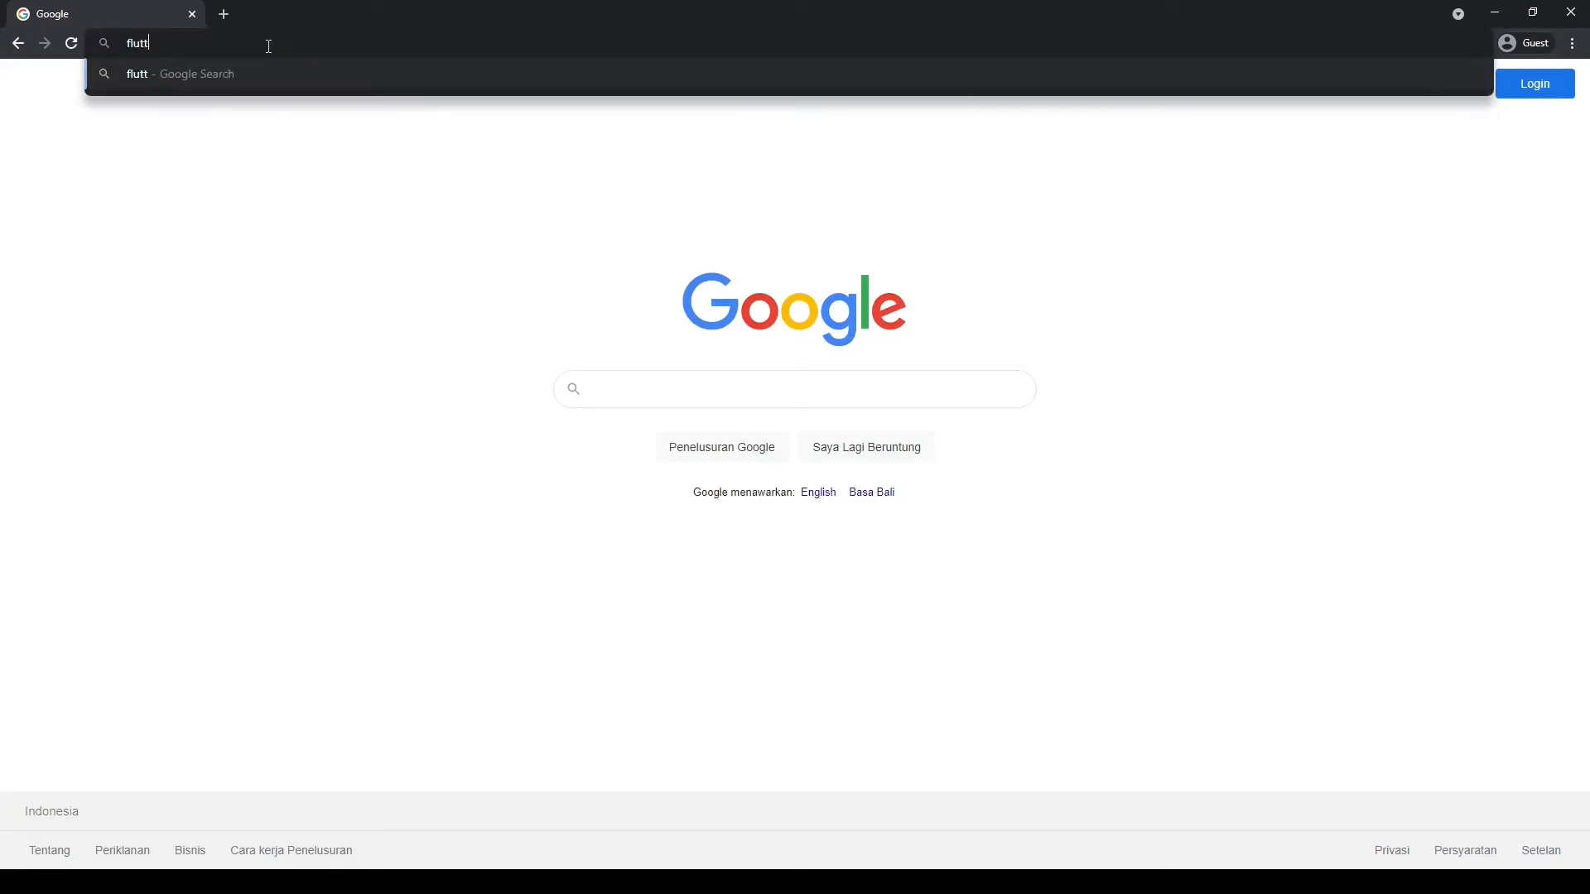
pyautogui.write('er.dev')
pyautogui.press('Return')
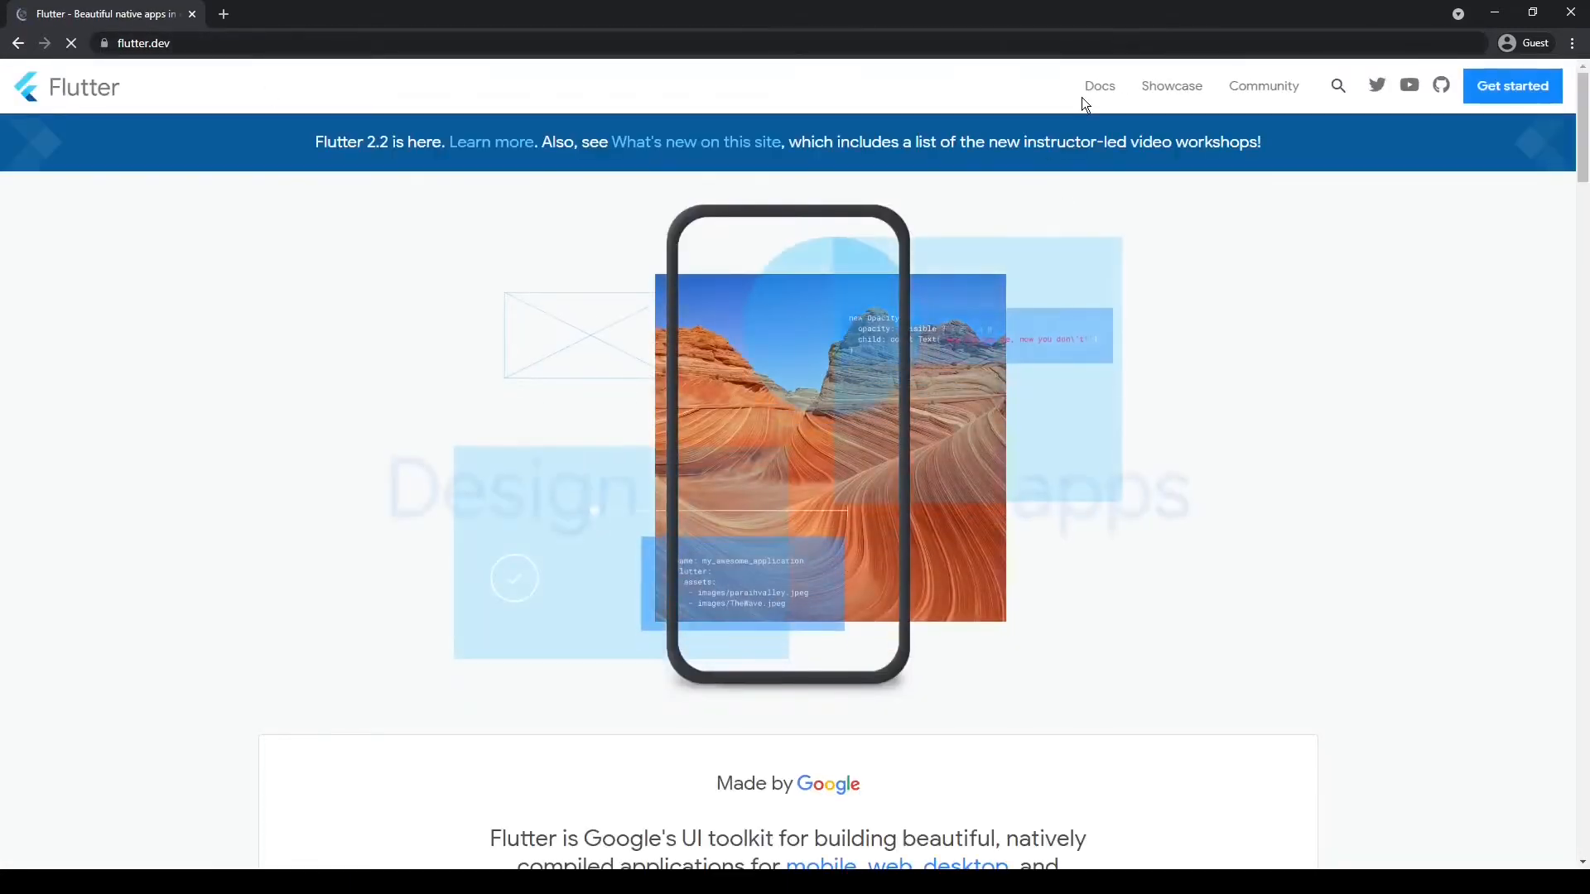
pyautogui.click(1507, 92)
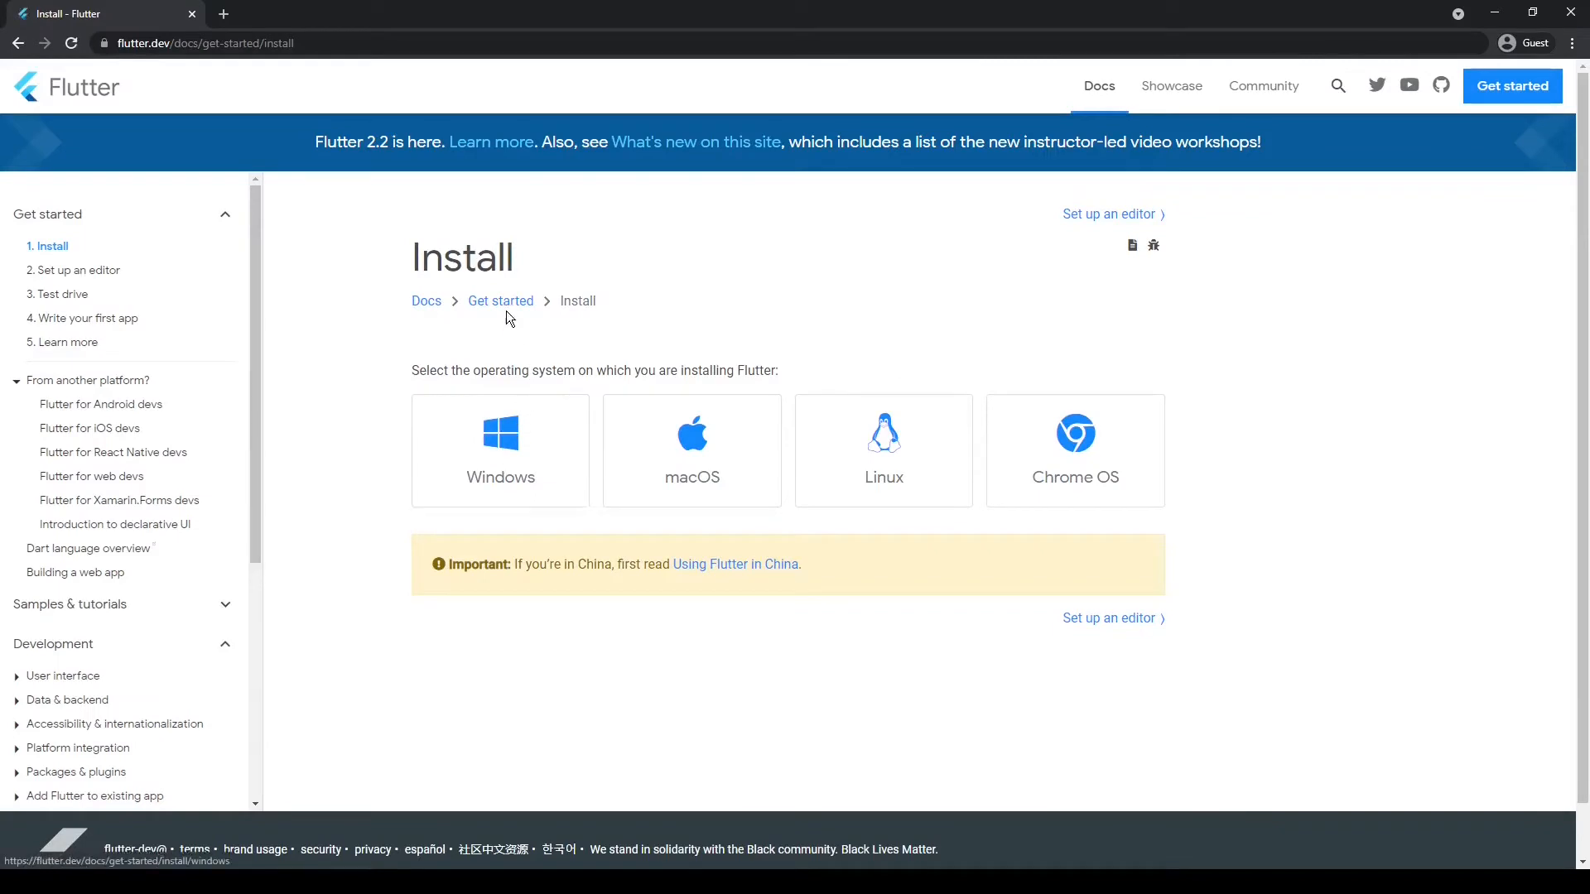
pyautogui.click(500, 448)
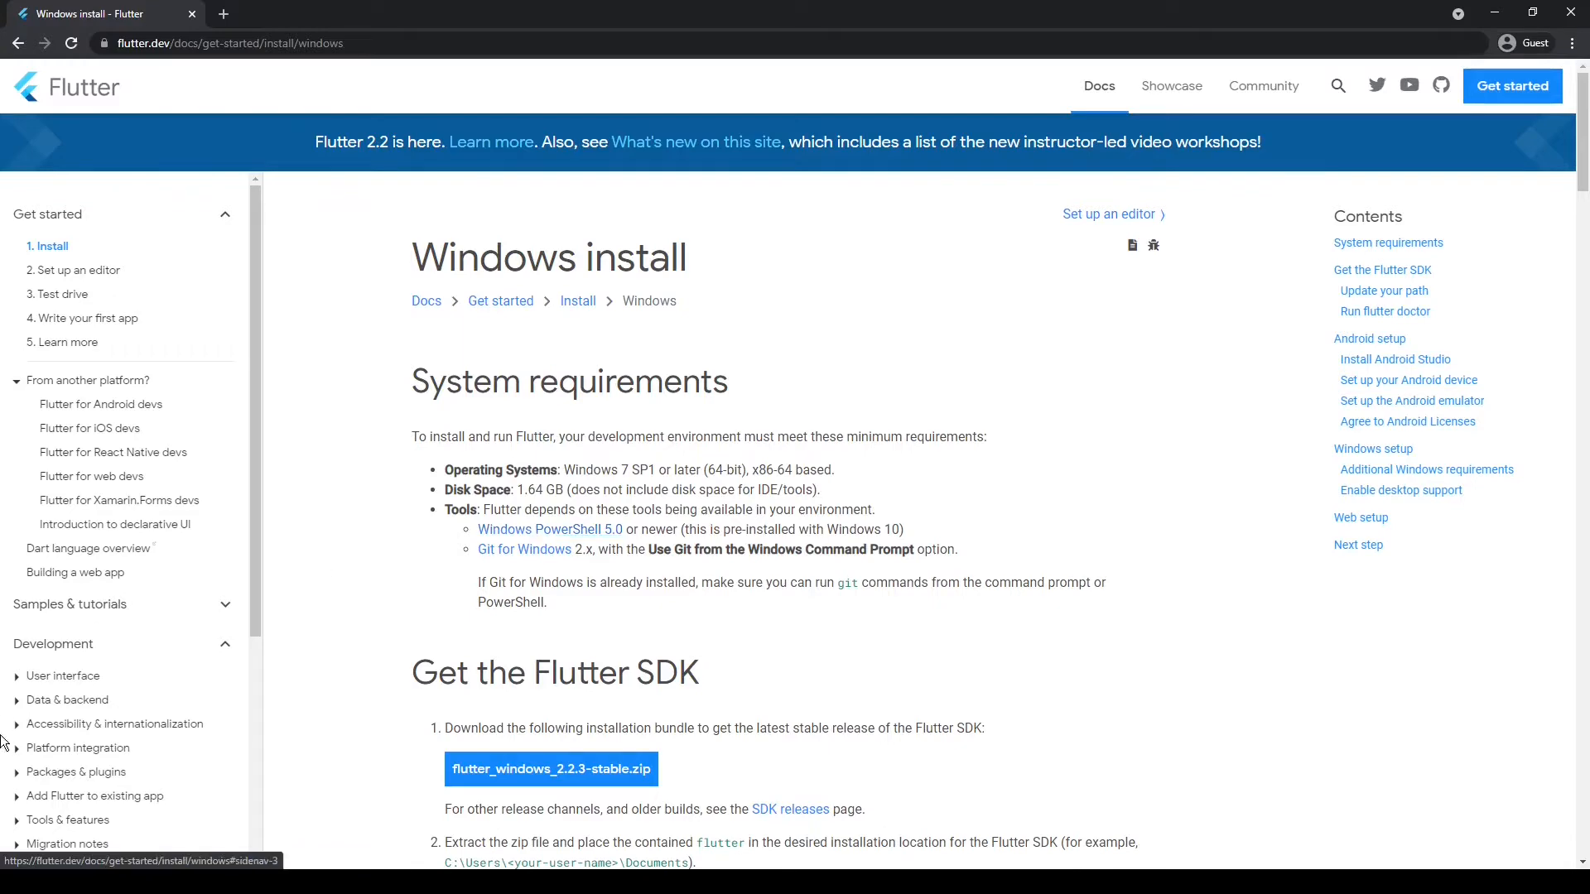
# Launch Windows PowerShell to check that it is available on this computer, and close its window
pyautogui.click(10, 881)
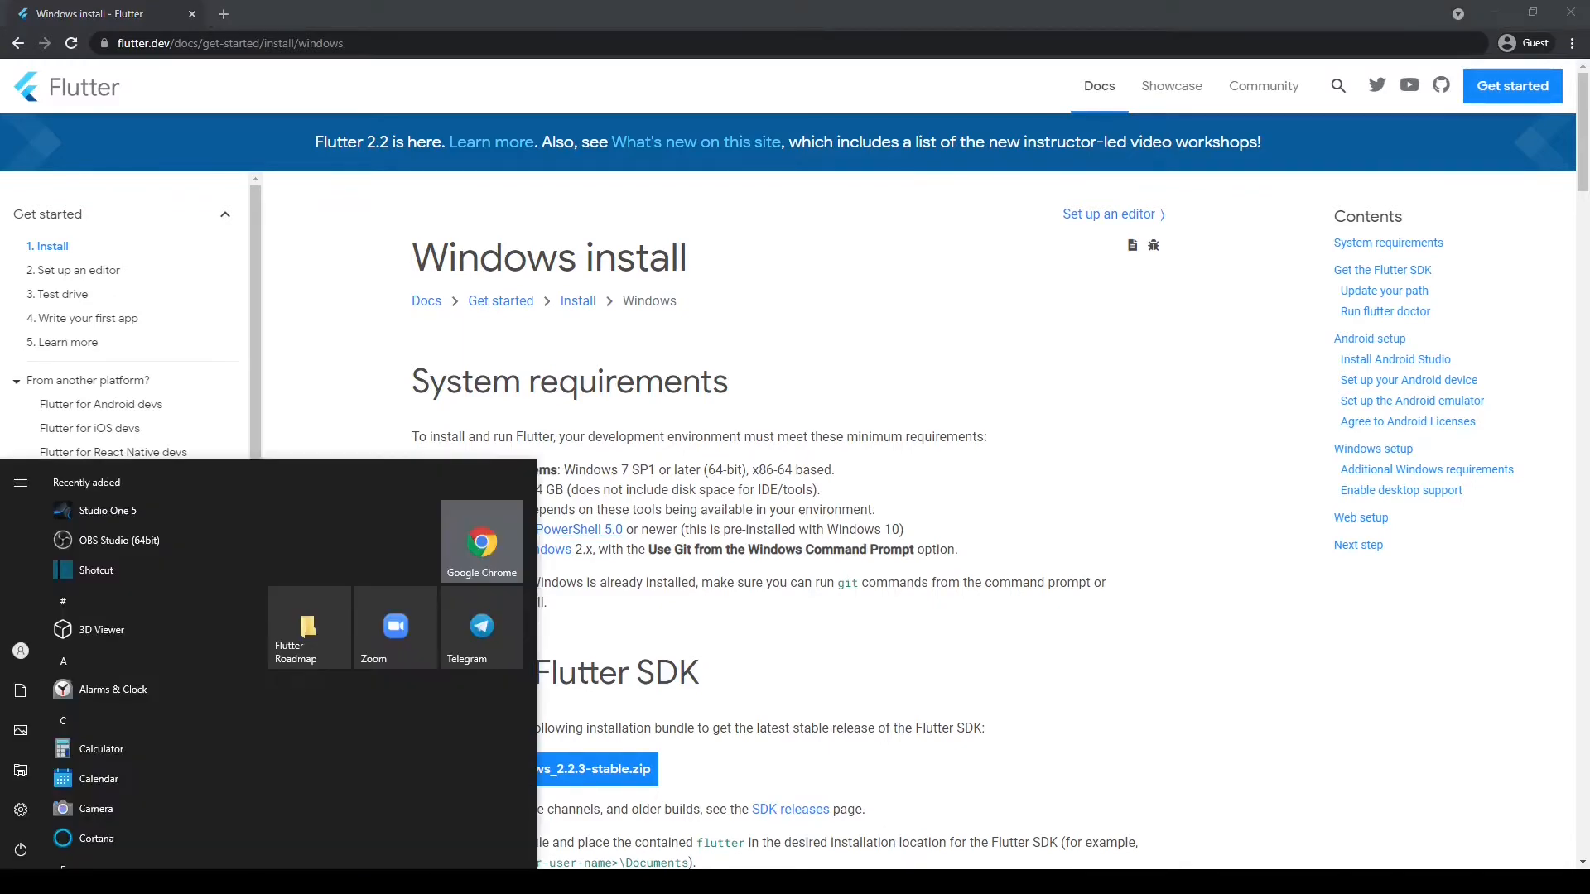
pyautogui.write('power')
pyautogui.press('Return')
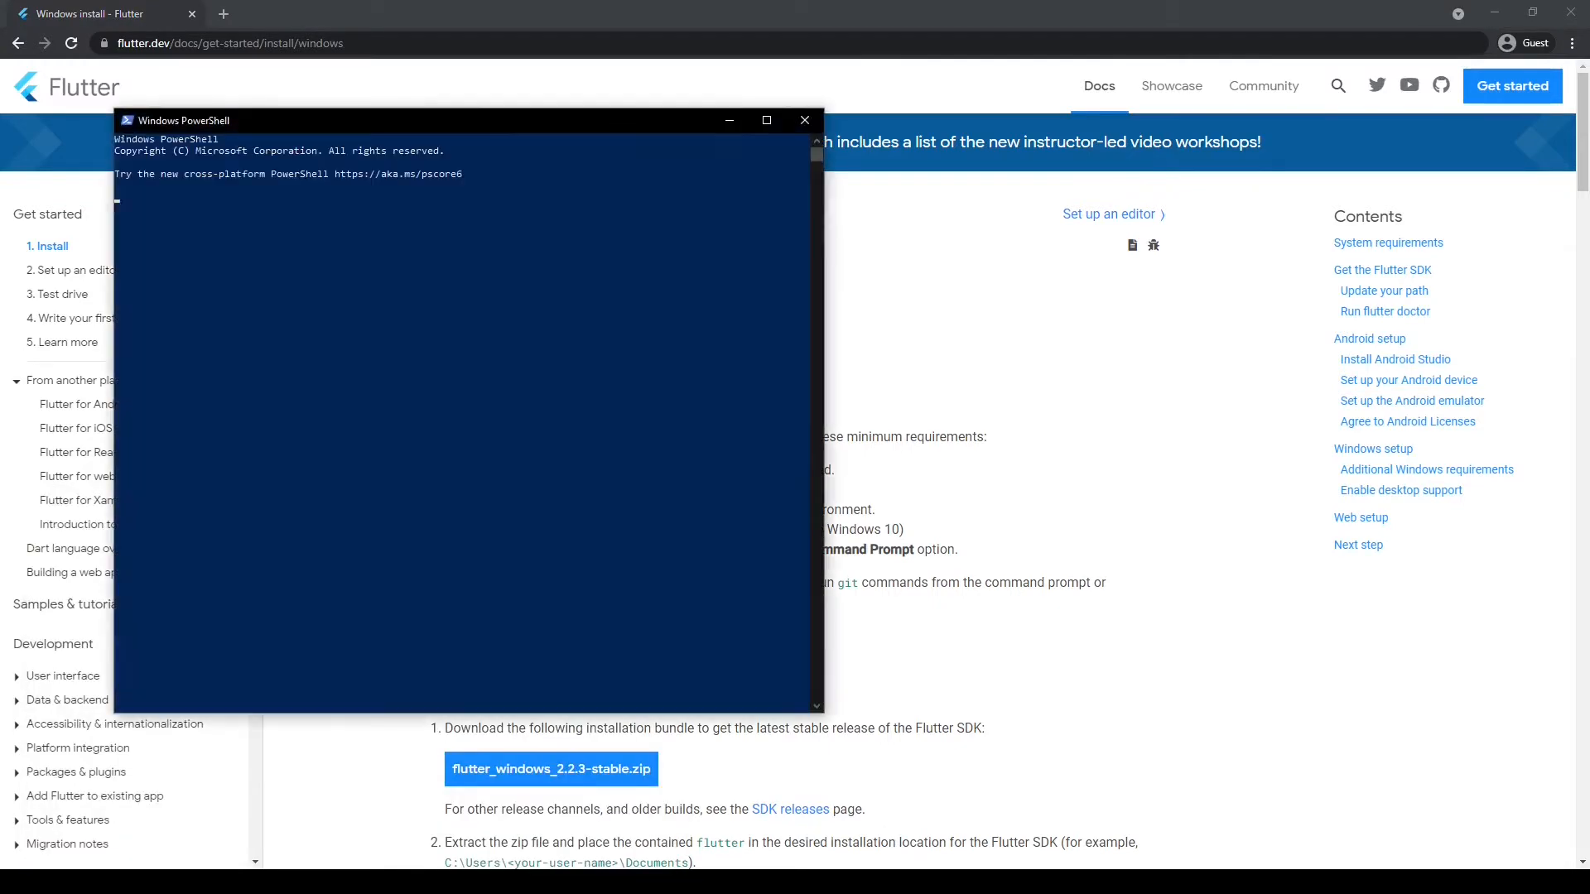
pyautogui.click(805, 122)
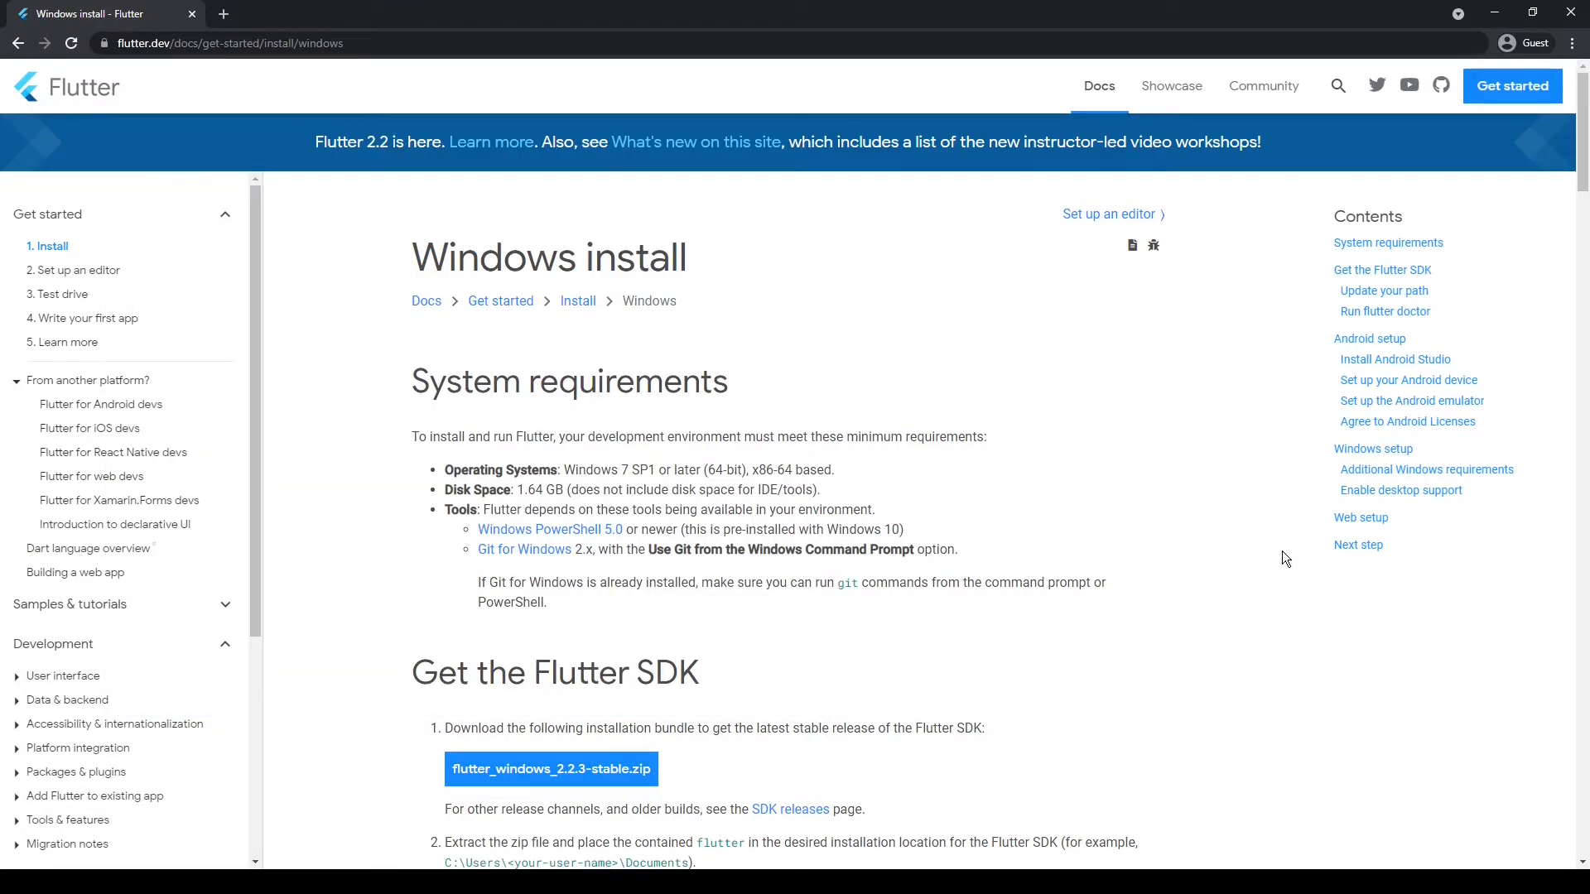
# View the Git for Windows download page linked in the system requirements in a separate tab, and close that tab
pyautogui.rightClick(539, 553)
pyautogui.click(581, 567)
pyautogui.click(273, 15)
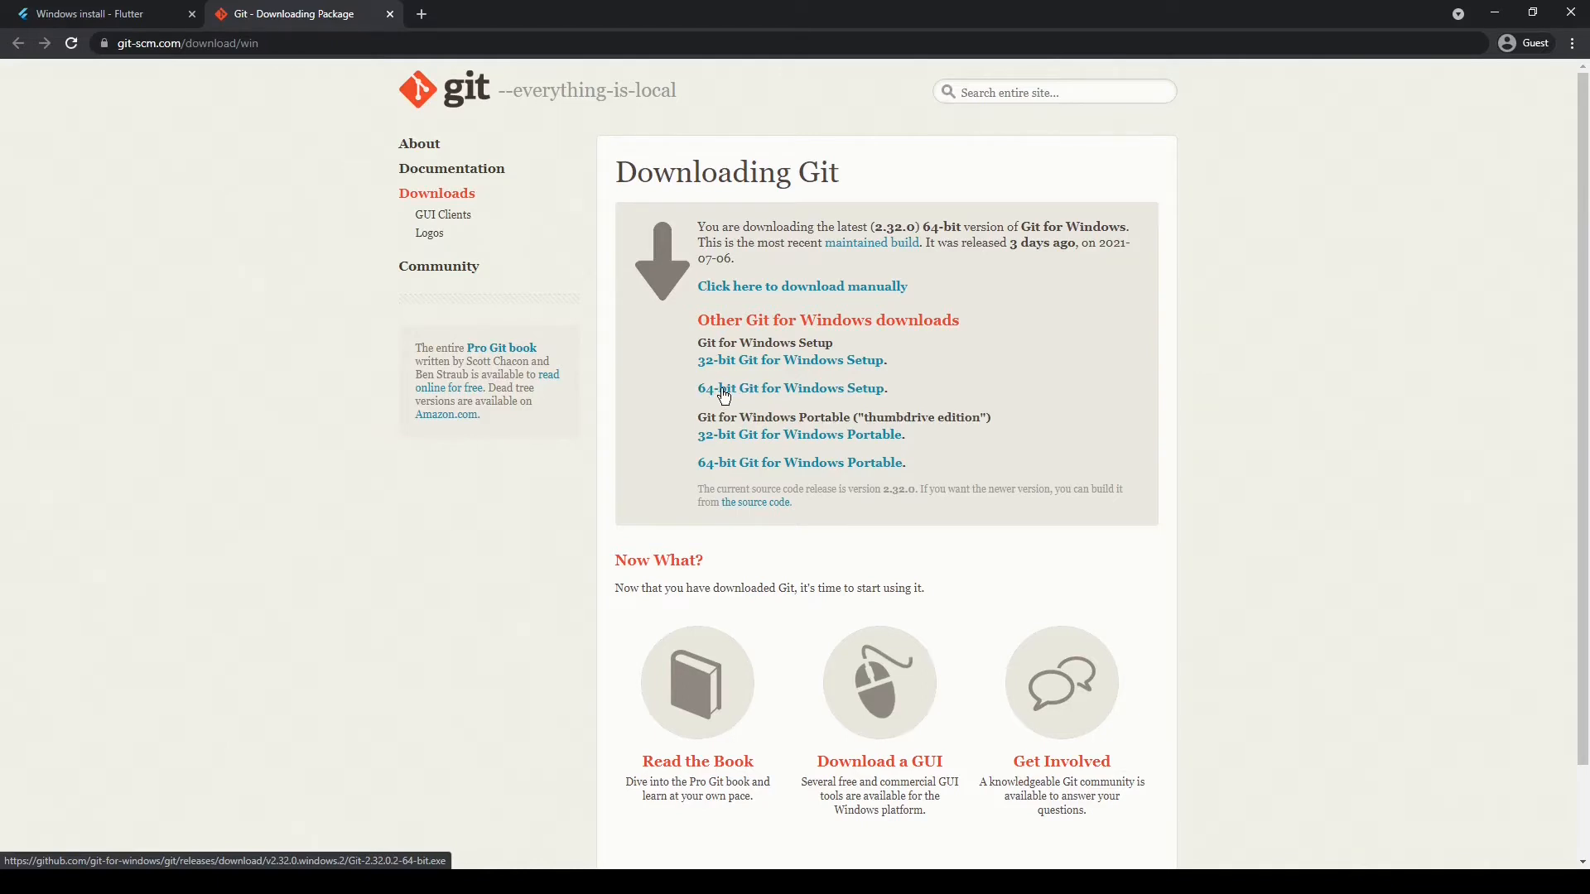
pyautogui.click(390, 15)
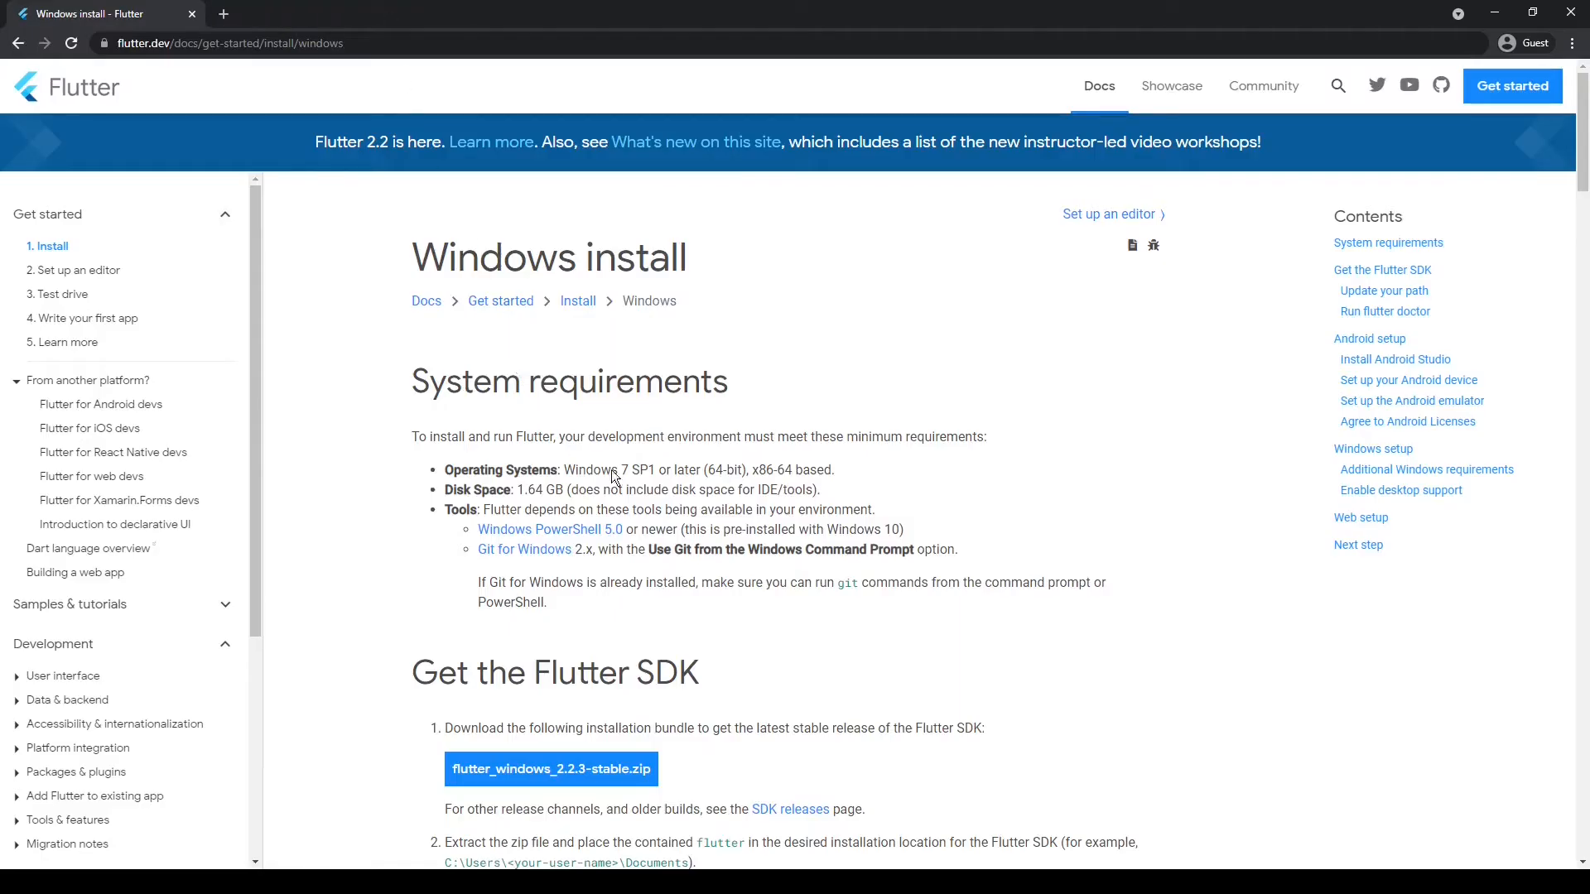
# Find the Android setup section of the Windows install guide and open its Android Studio download page in a new tab
pyautogui.scroll(-3, 531, 534)
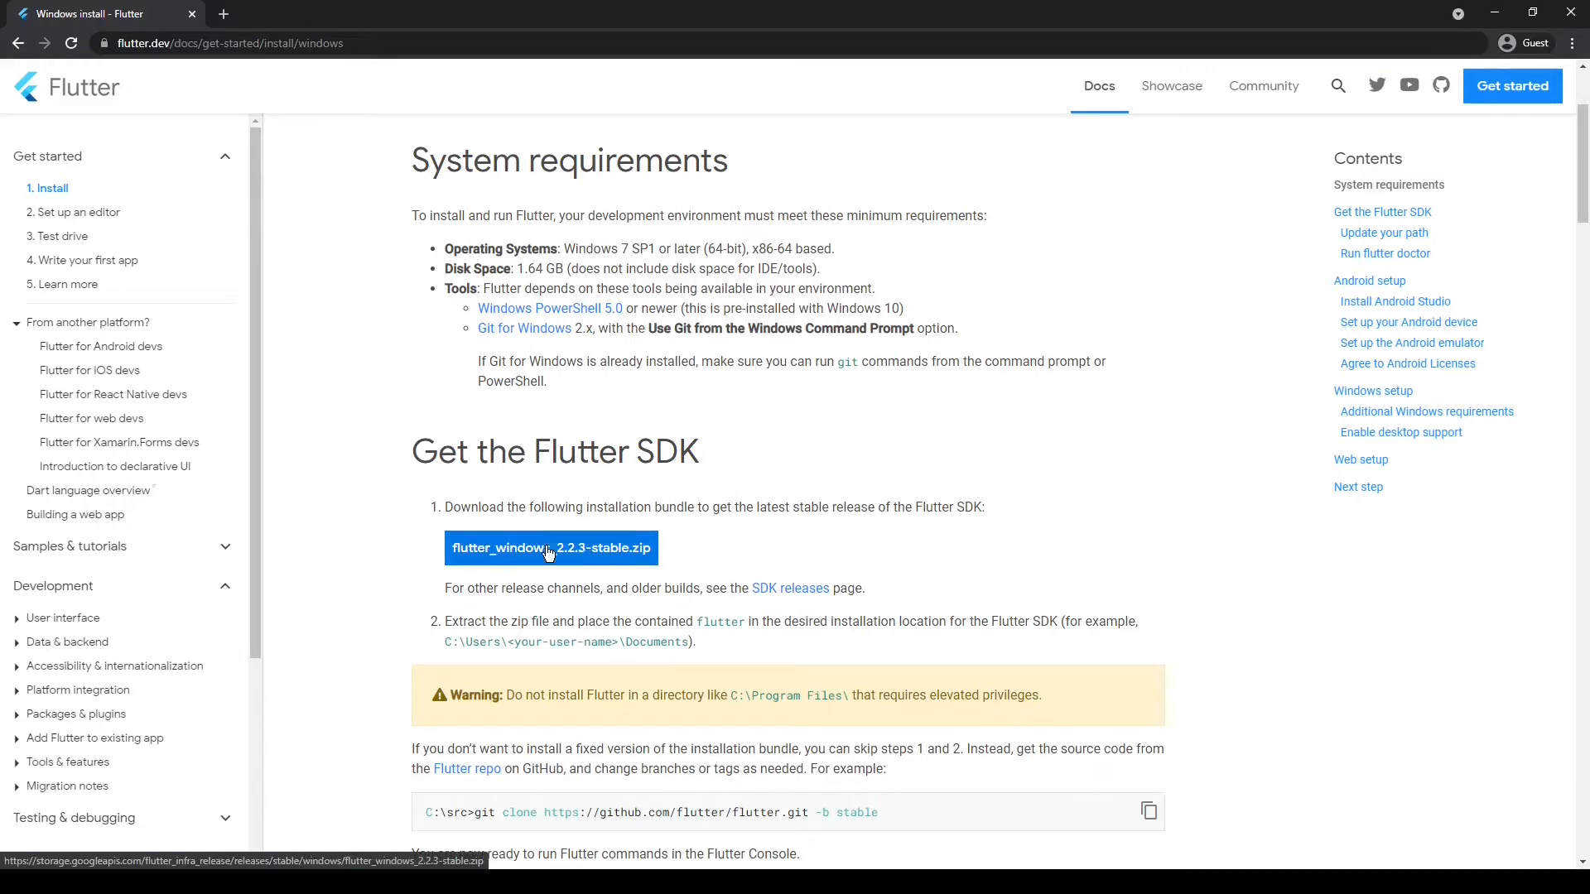
pyautogui.scroll(-3, 743, 477)
pyautogui.scroll(-14, 744, 477)
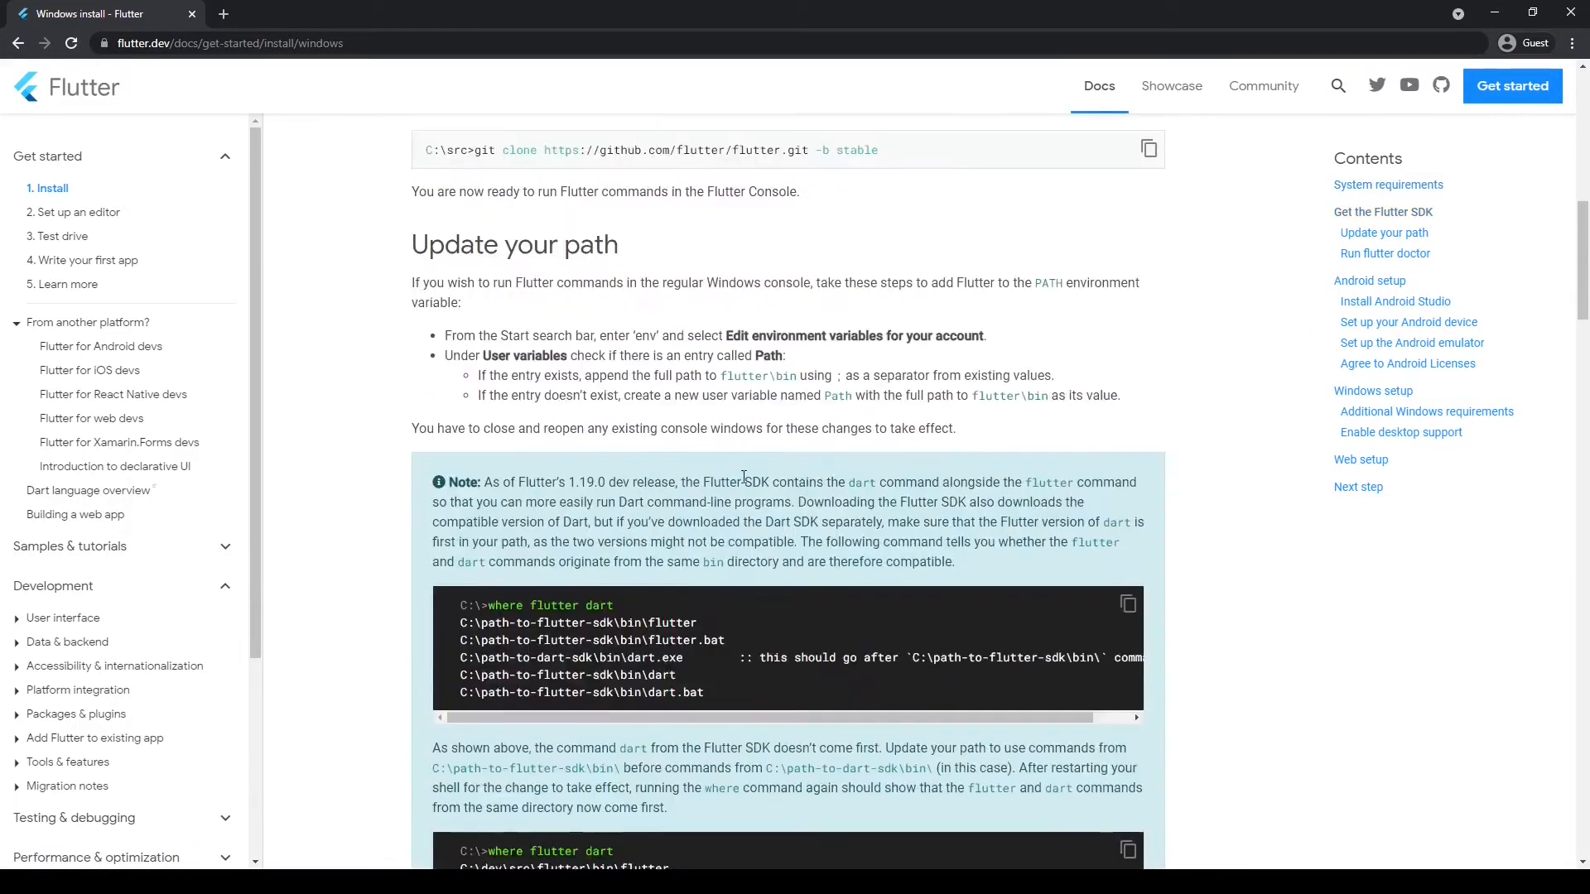
pyautogui.scroll(3, 743, 477)
pyautogui.scroll(-8, 744, 477)
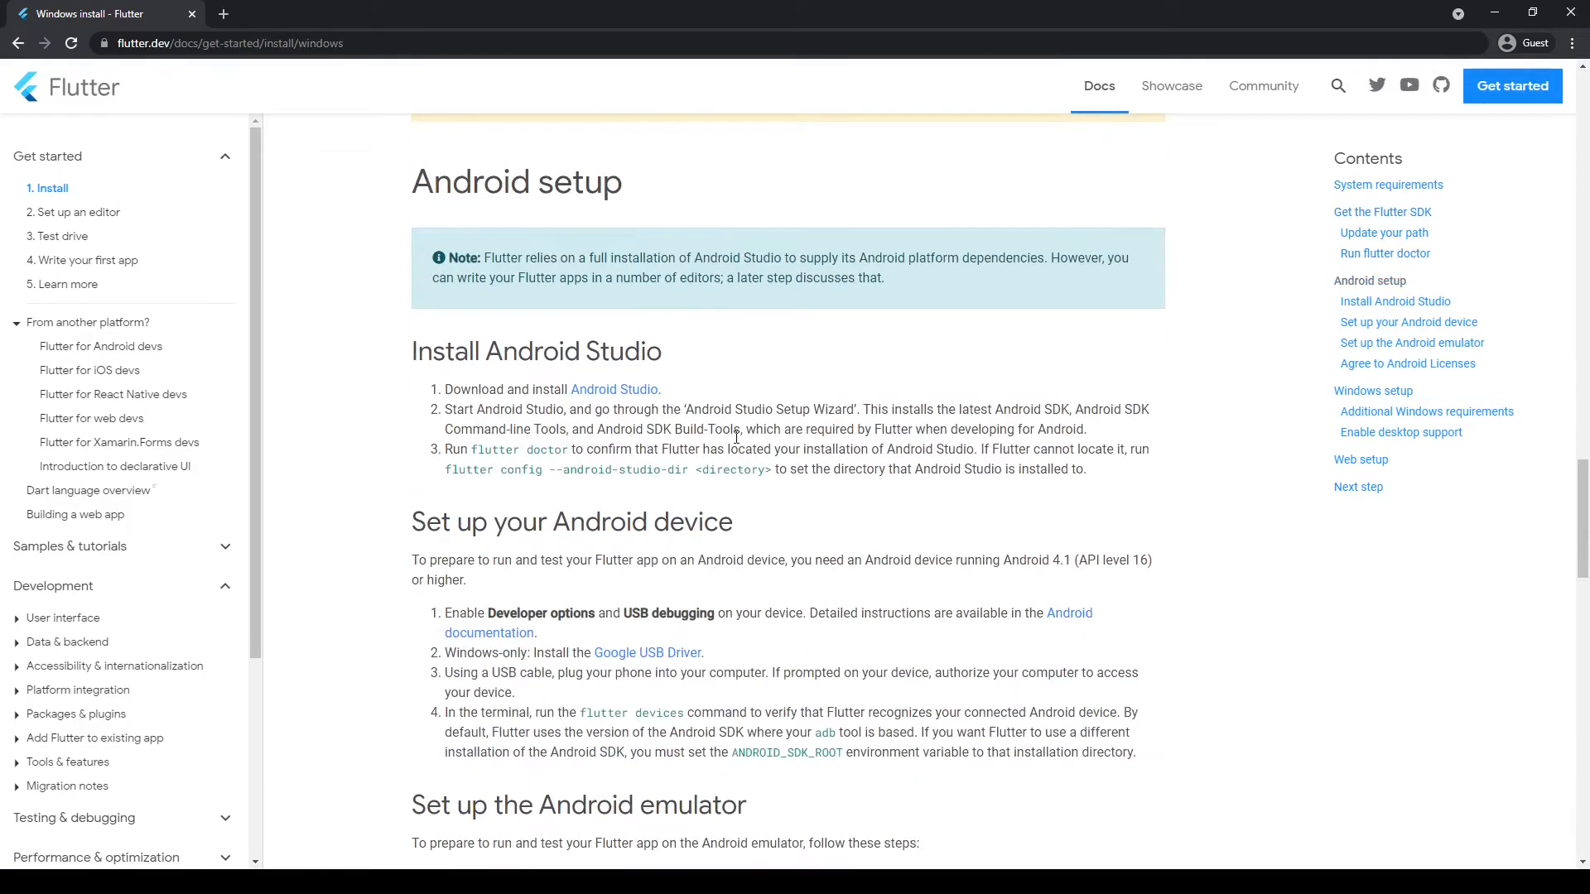
pyautogui.rightClick(611, 394)
pyautogui.click(663, 402)
pyautogui.click(241, 17)
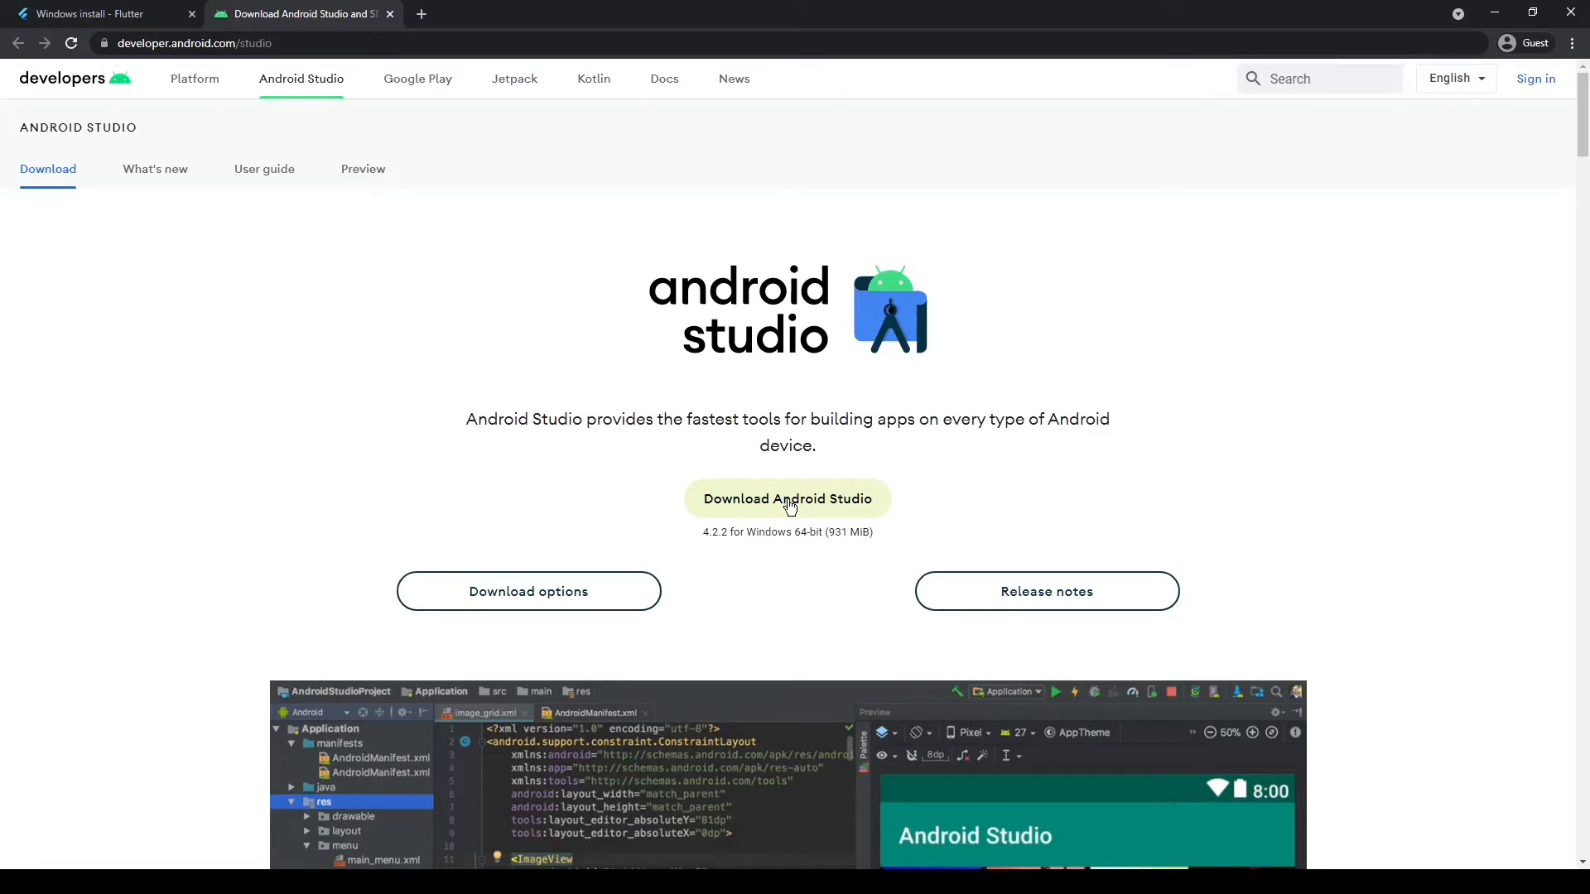
# Search the web for "java jdk" and view Oracle's Java SE Downloads page from the results
pyautogui.click(315, 47)
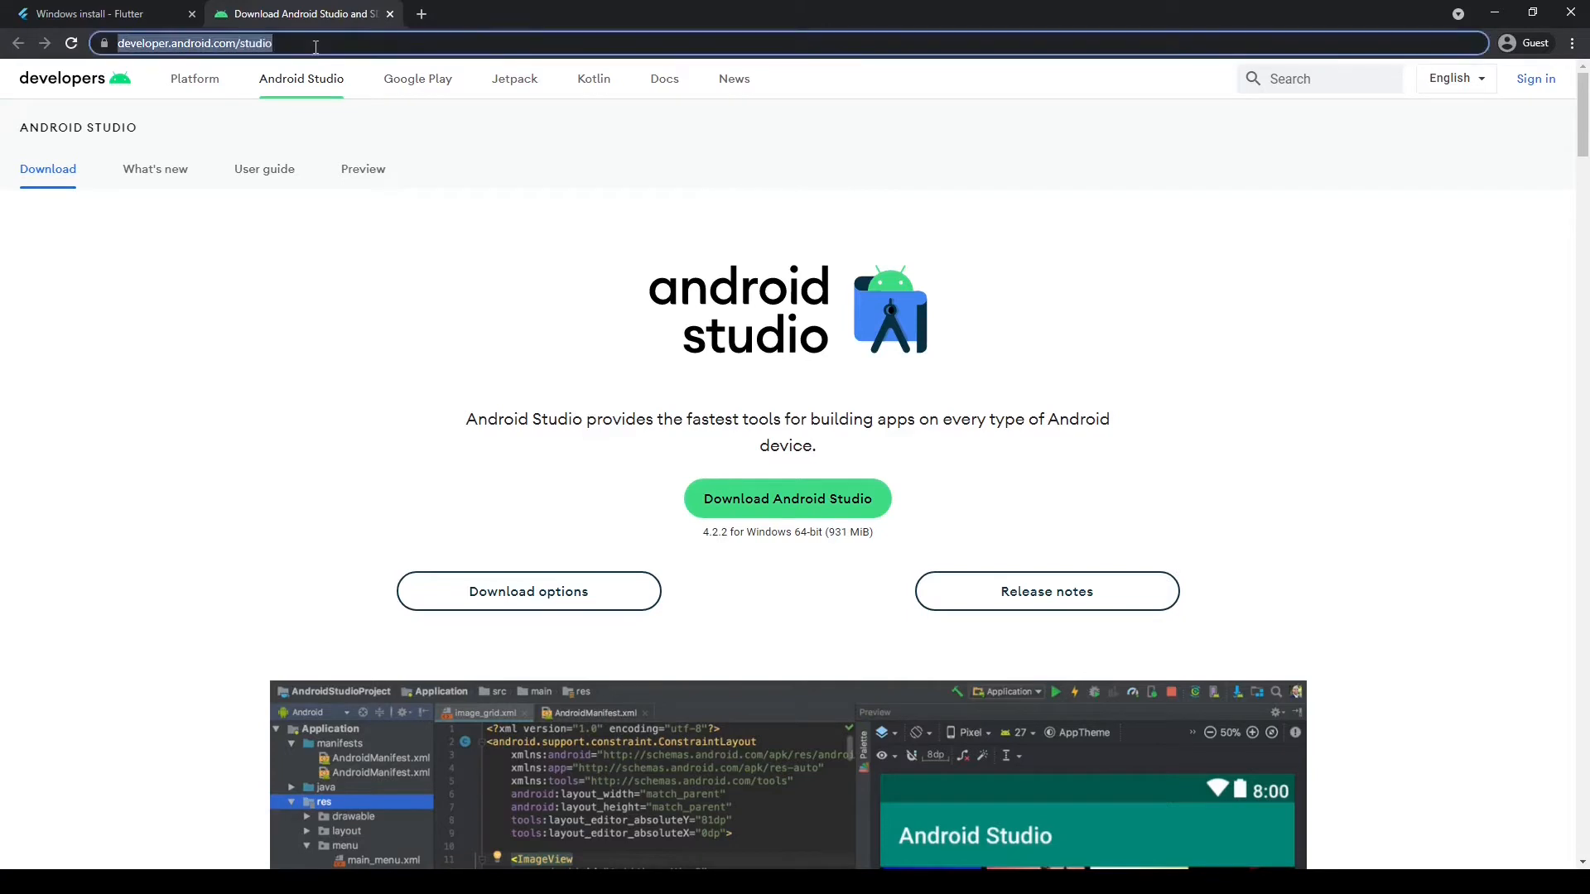
pyautogui.write('java')
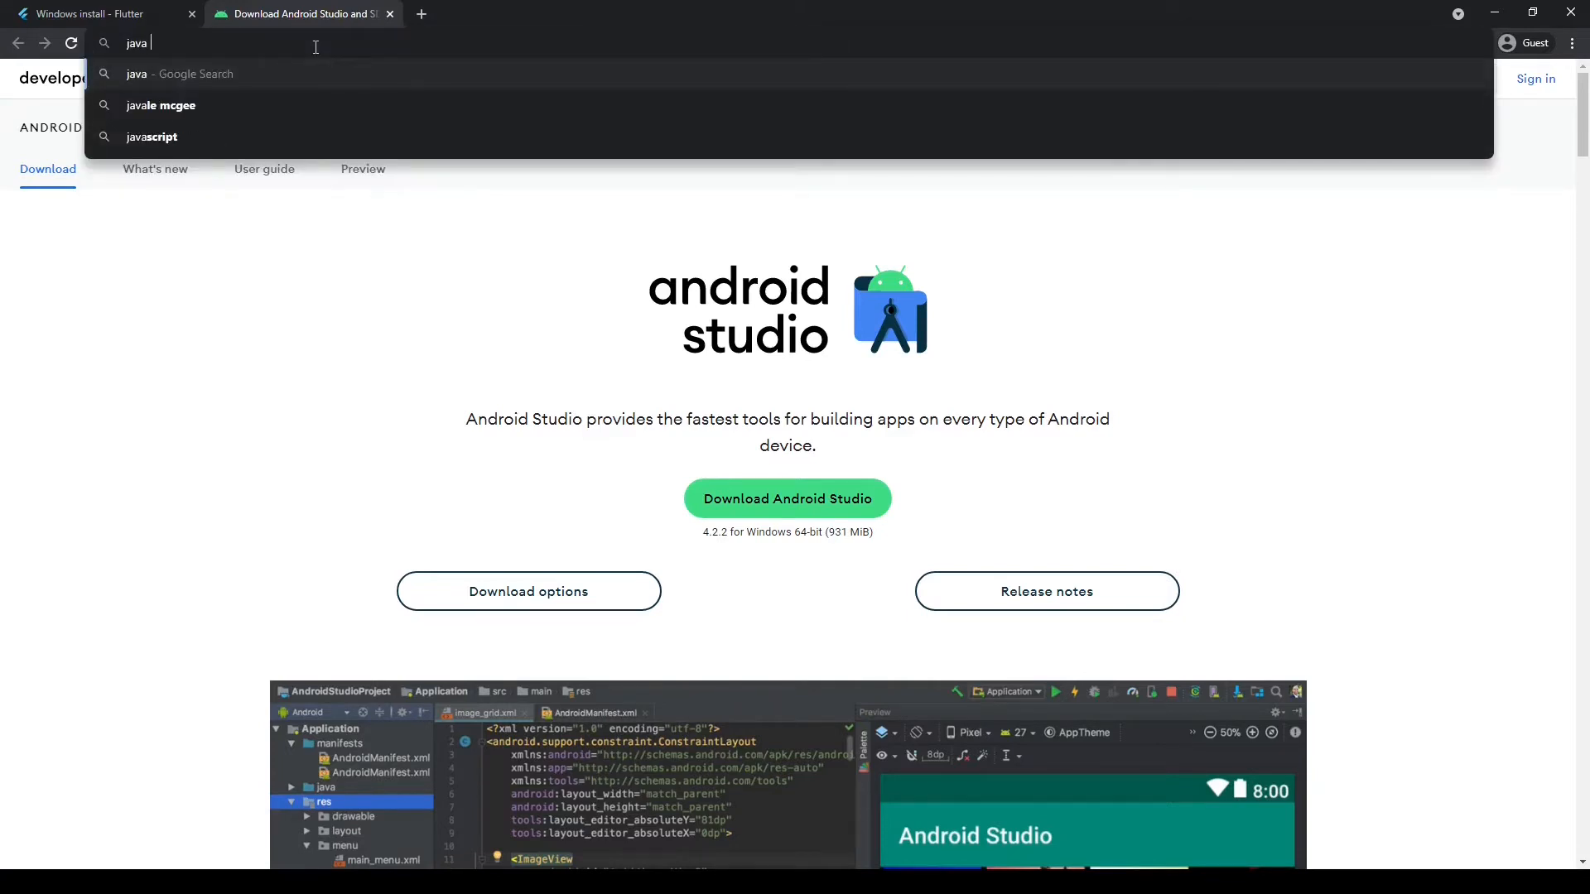
pyautogui.write(' jdk')
pyautogui.press('Return')
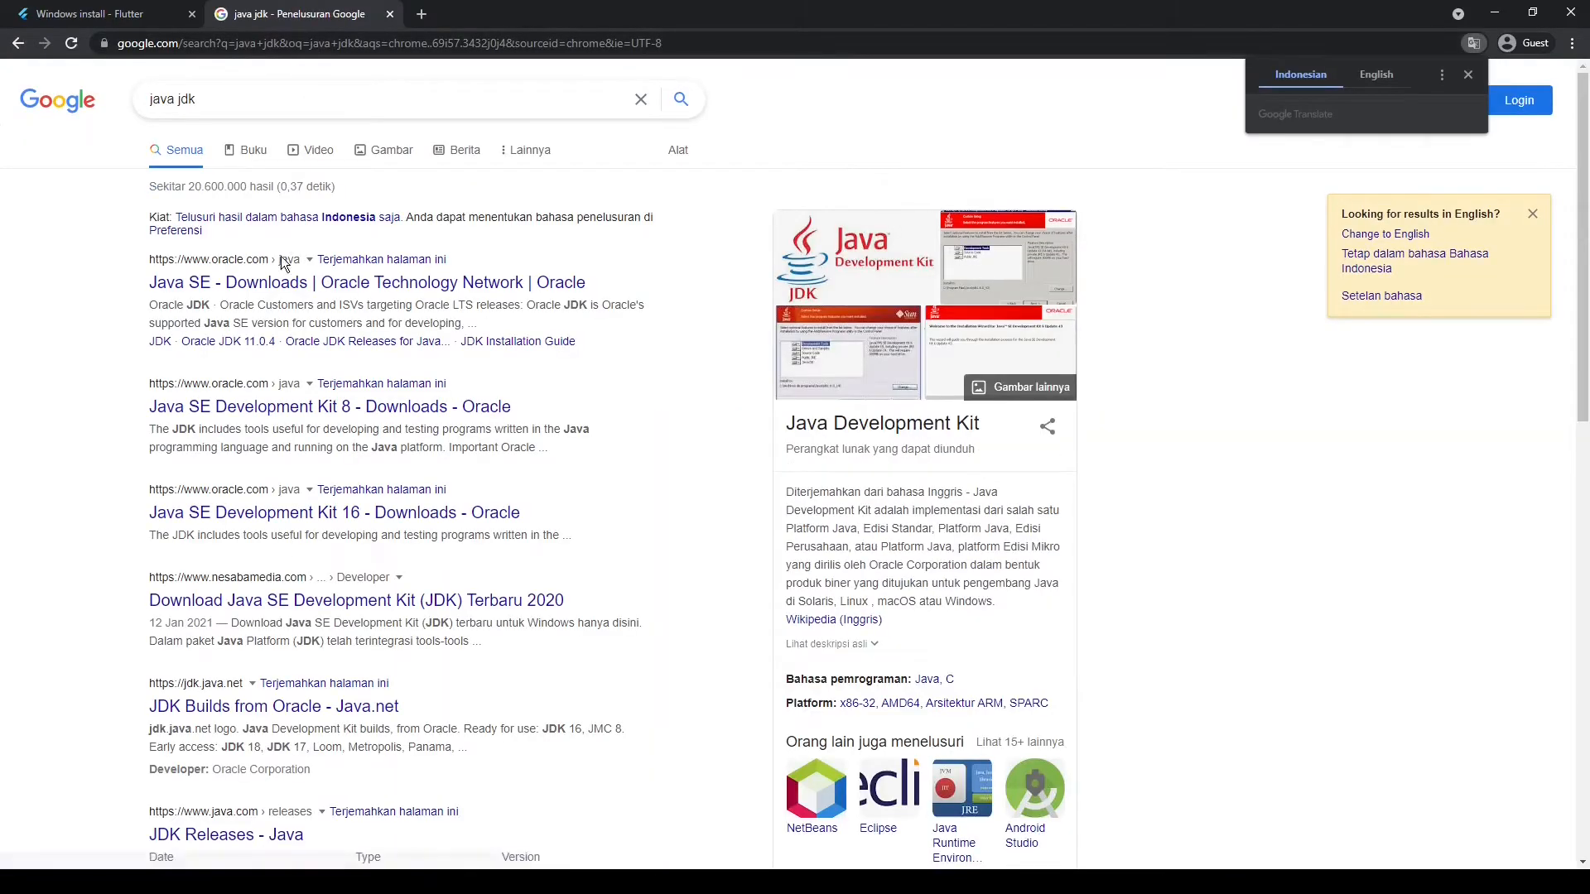
pyautogui.click(235, 290)
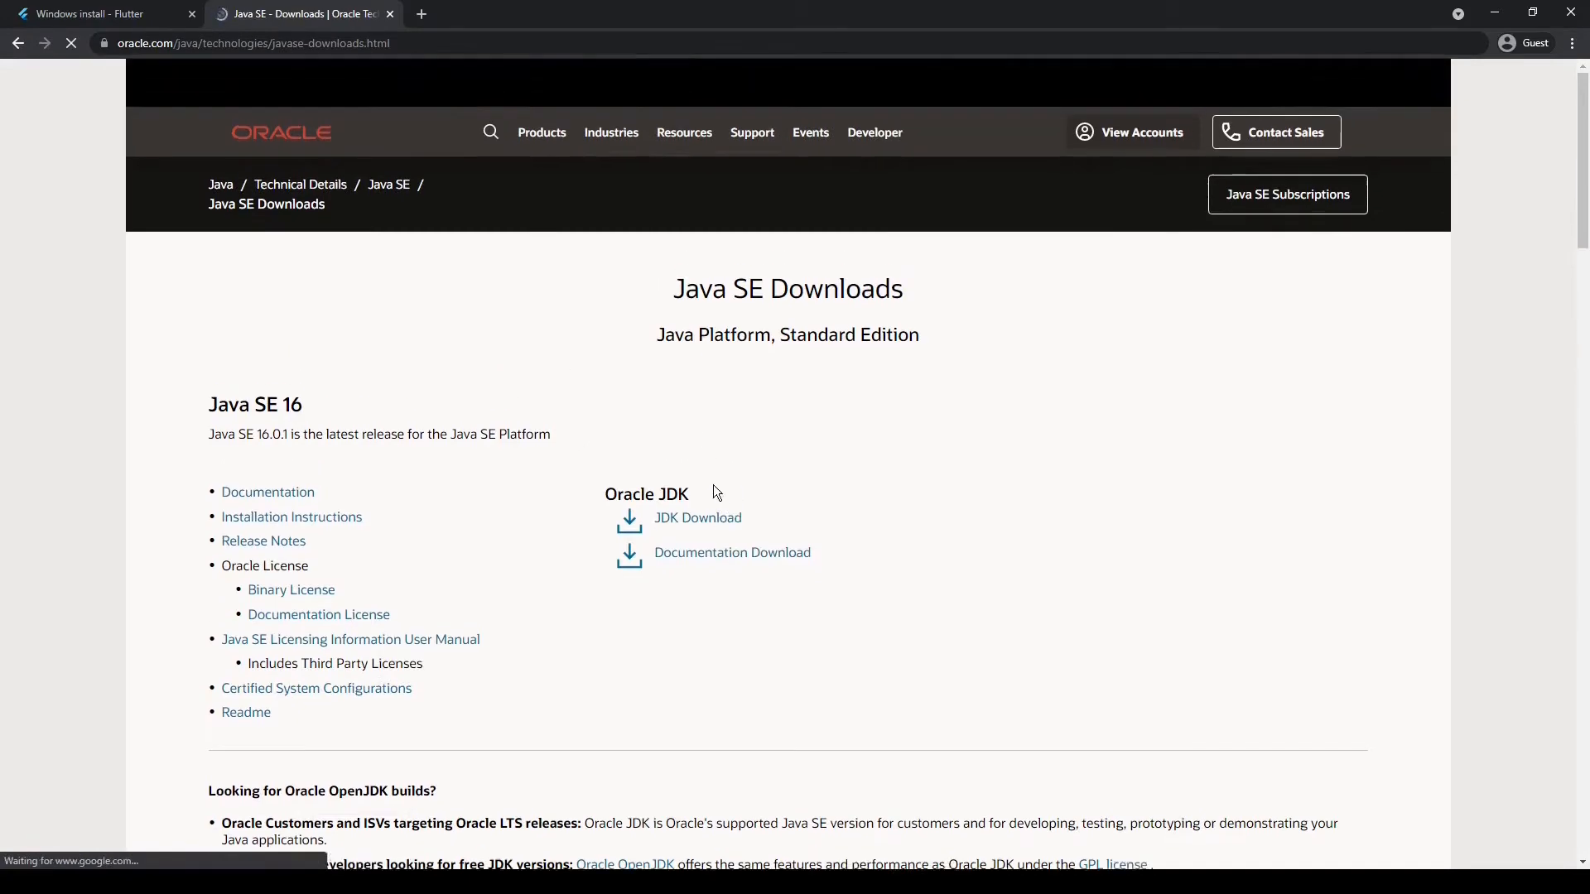
pyautogui.scroll(-2, 686, 497)
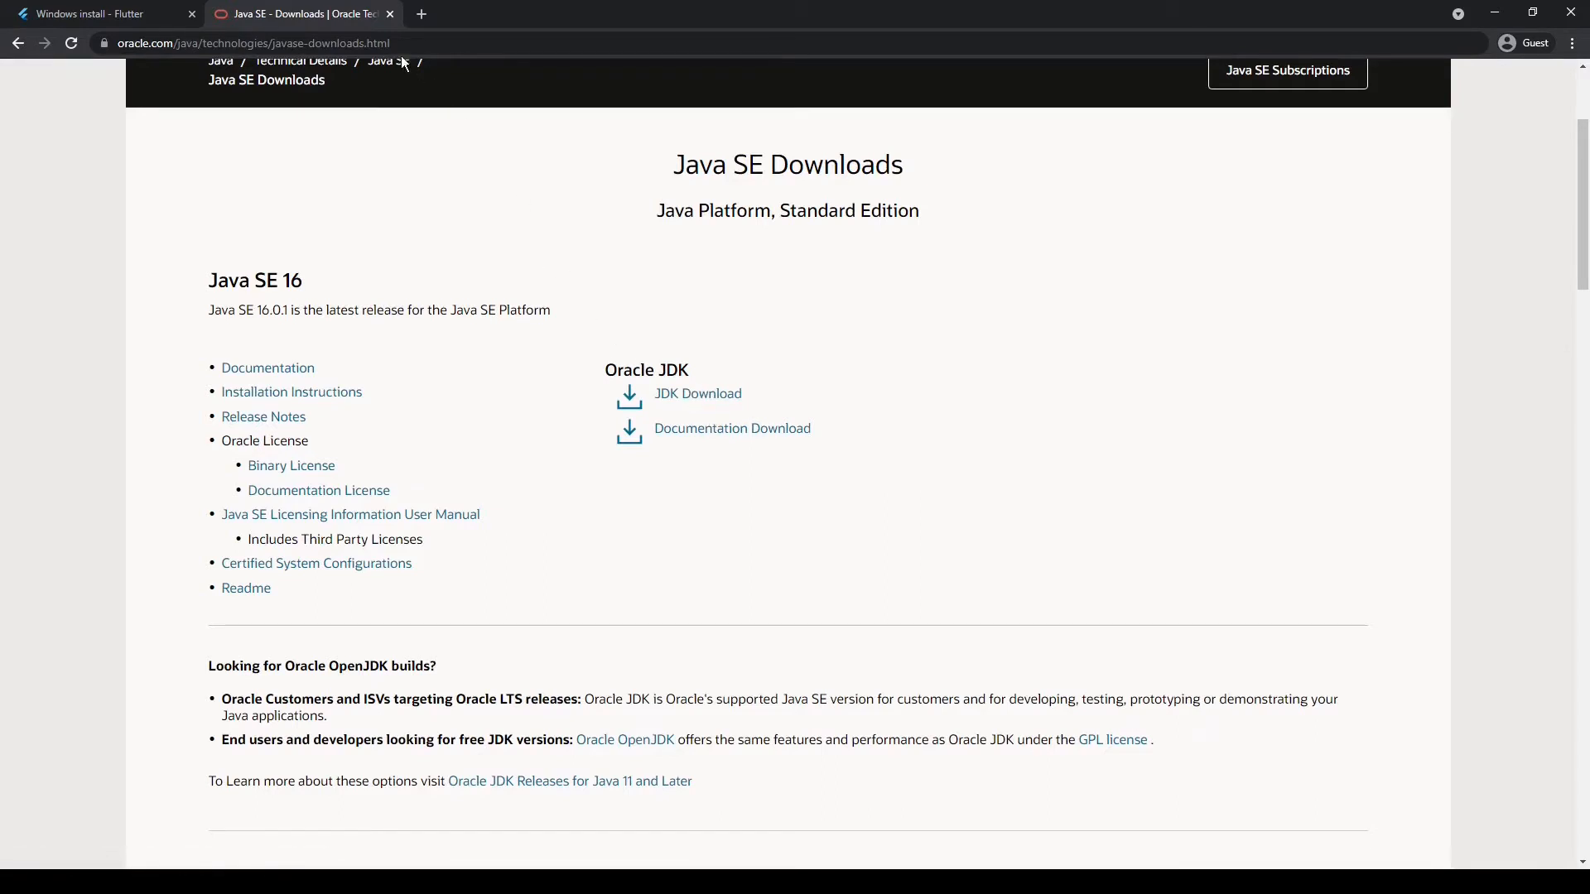
# Search the web for "visual studio code" and open its official website from the results
pyautogui.click(373, 46)
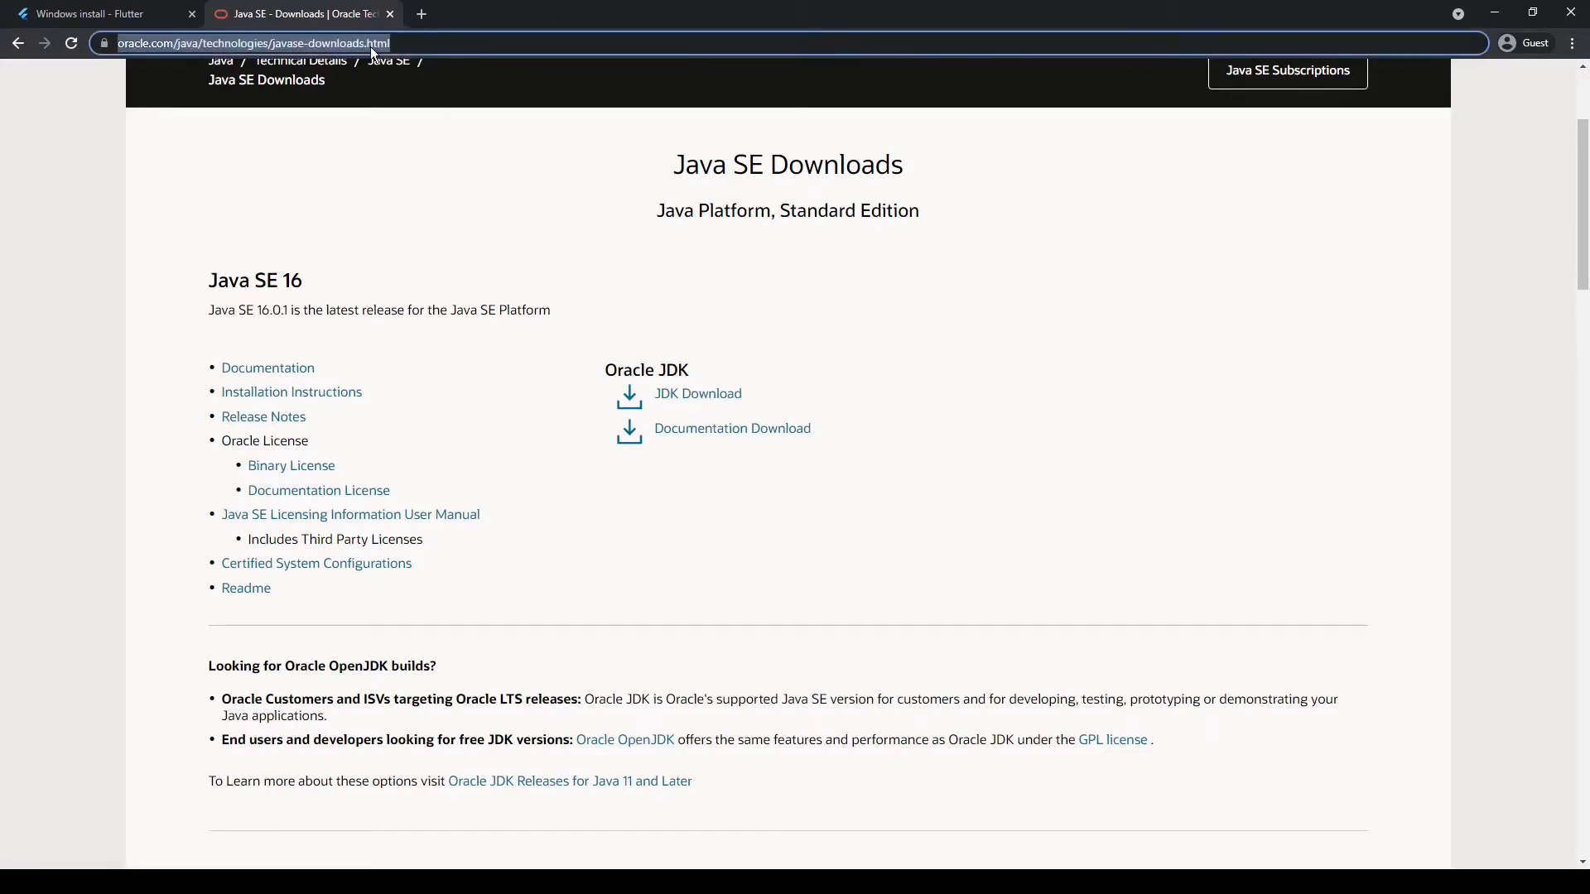
pyautogui.write('visua')
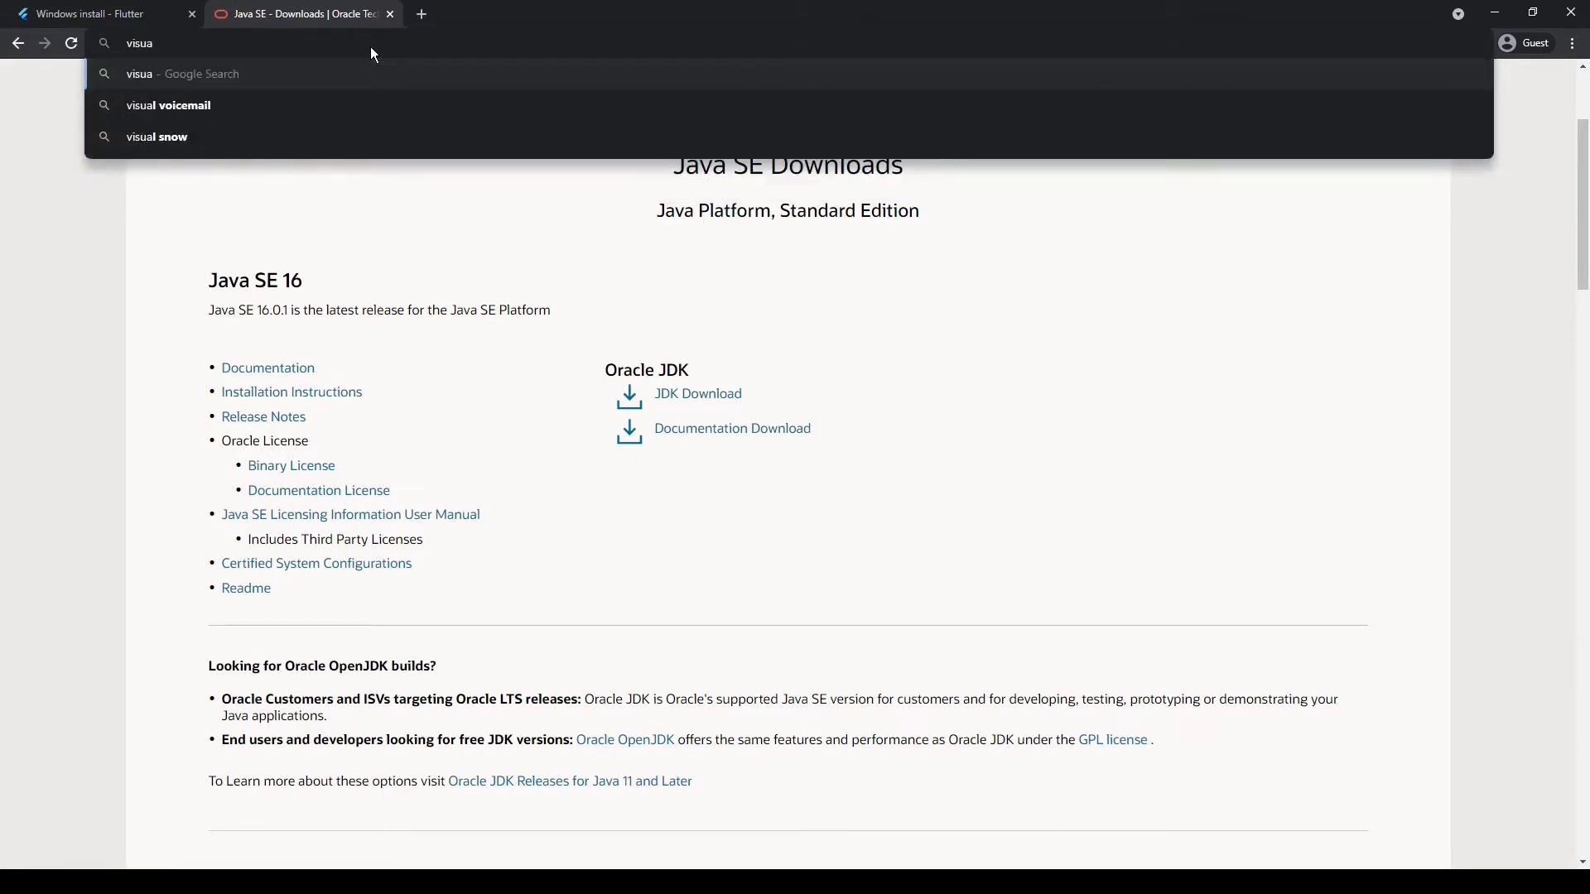
pyautogui.write('l stud')
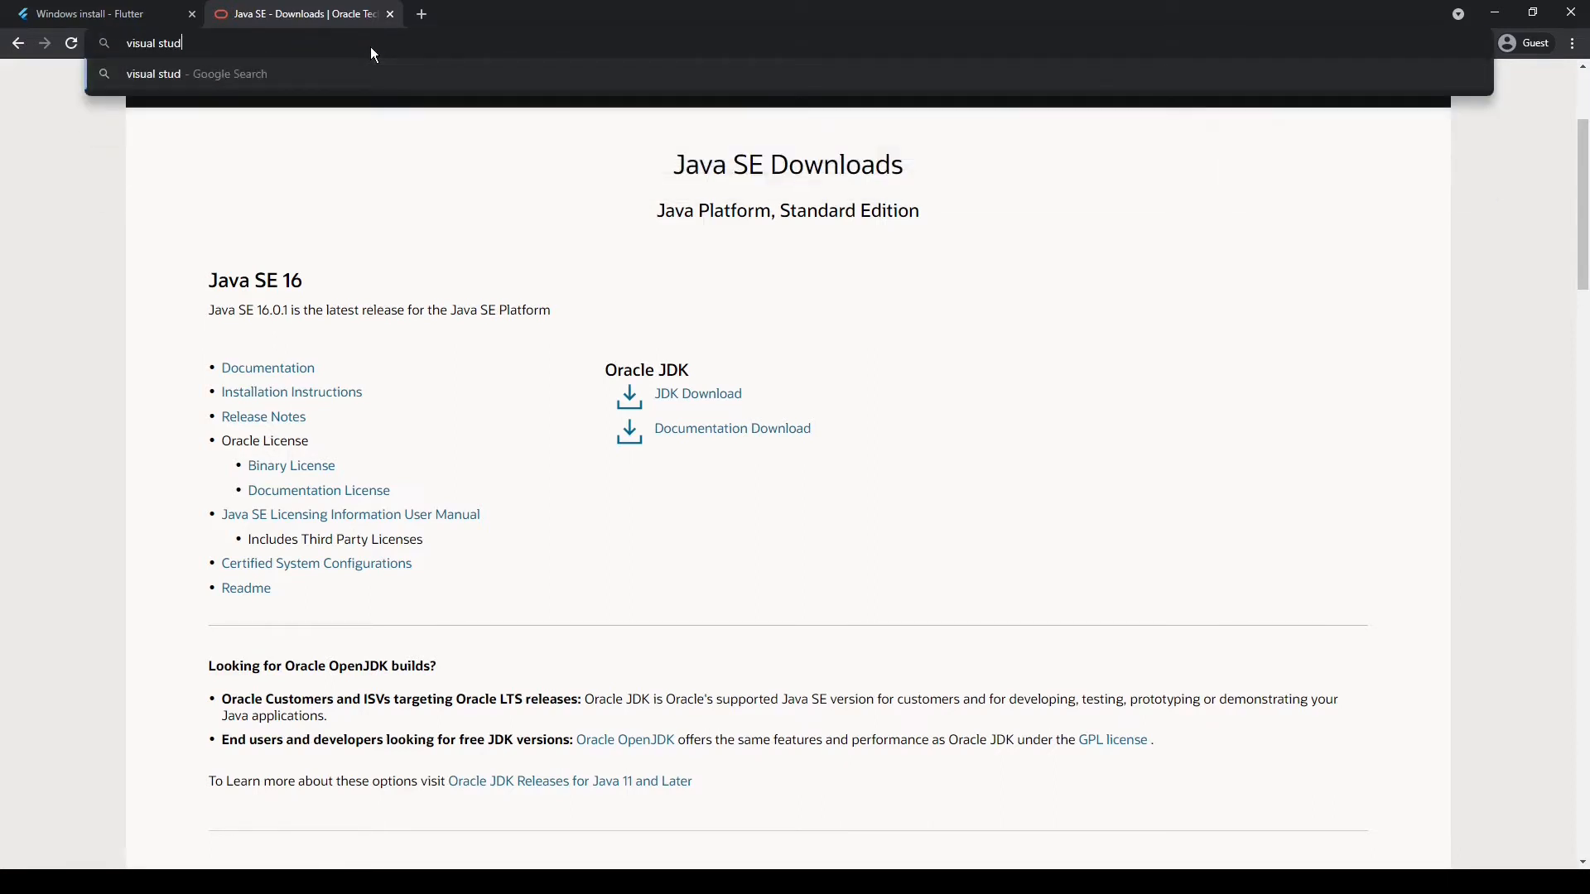
pyautogui.write('io code')
pyautogui.press('Return')
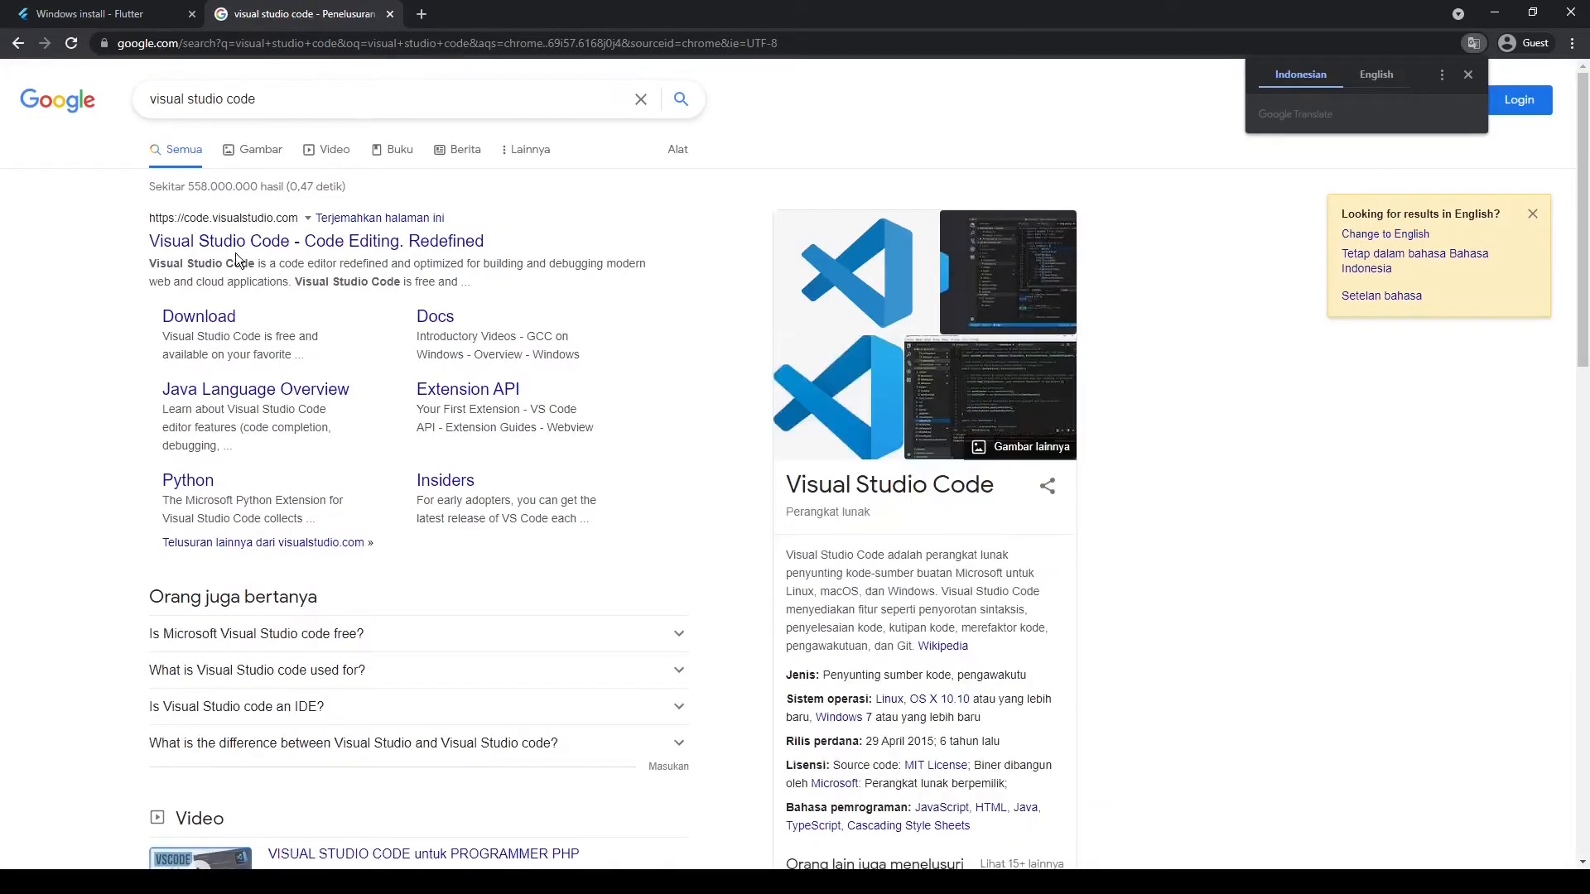
pyautogui.click(246, 241)
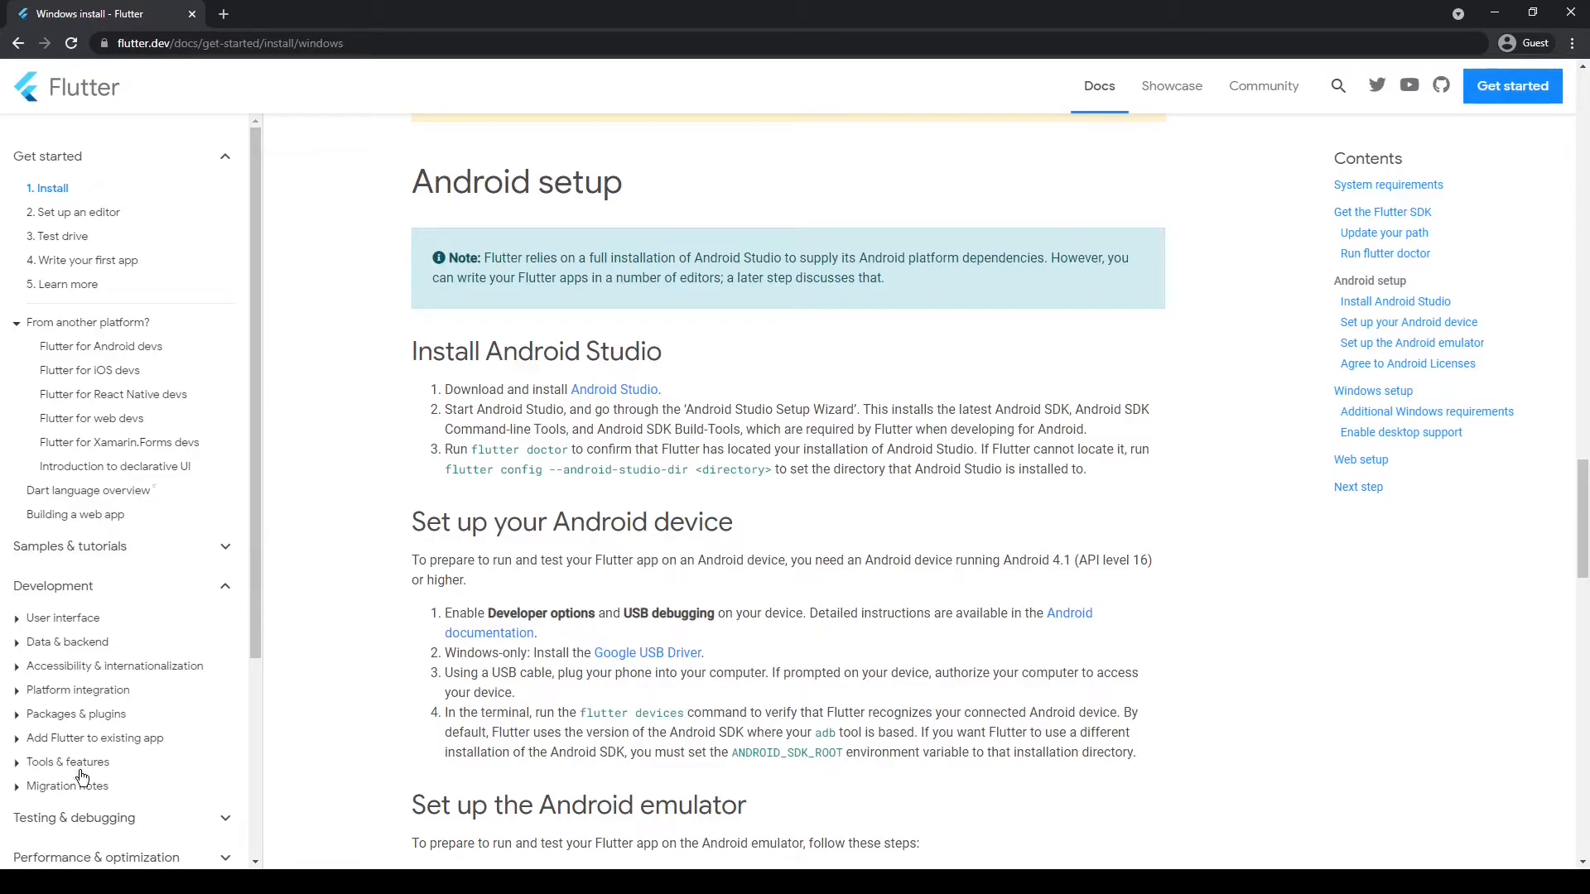
# Switch to File Explorer, launch the Git-2.32.0.2-64-bit installer from the Compressed folder and continue past the GNU General Public License
pyautogui.click(133, 882)
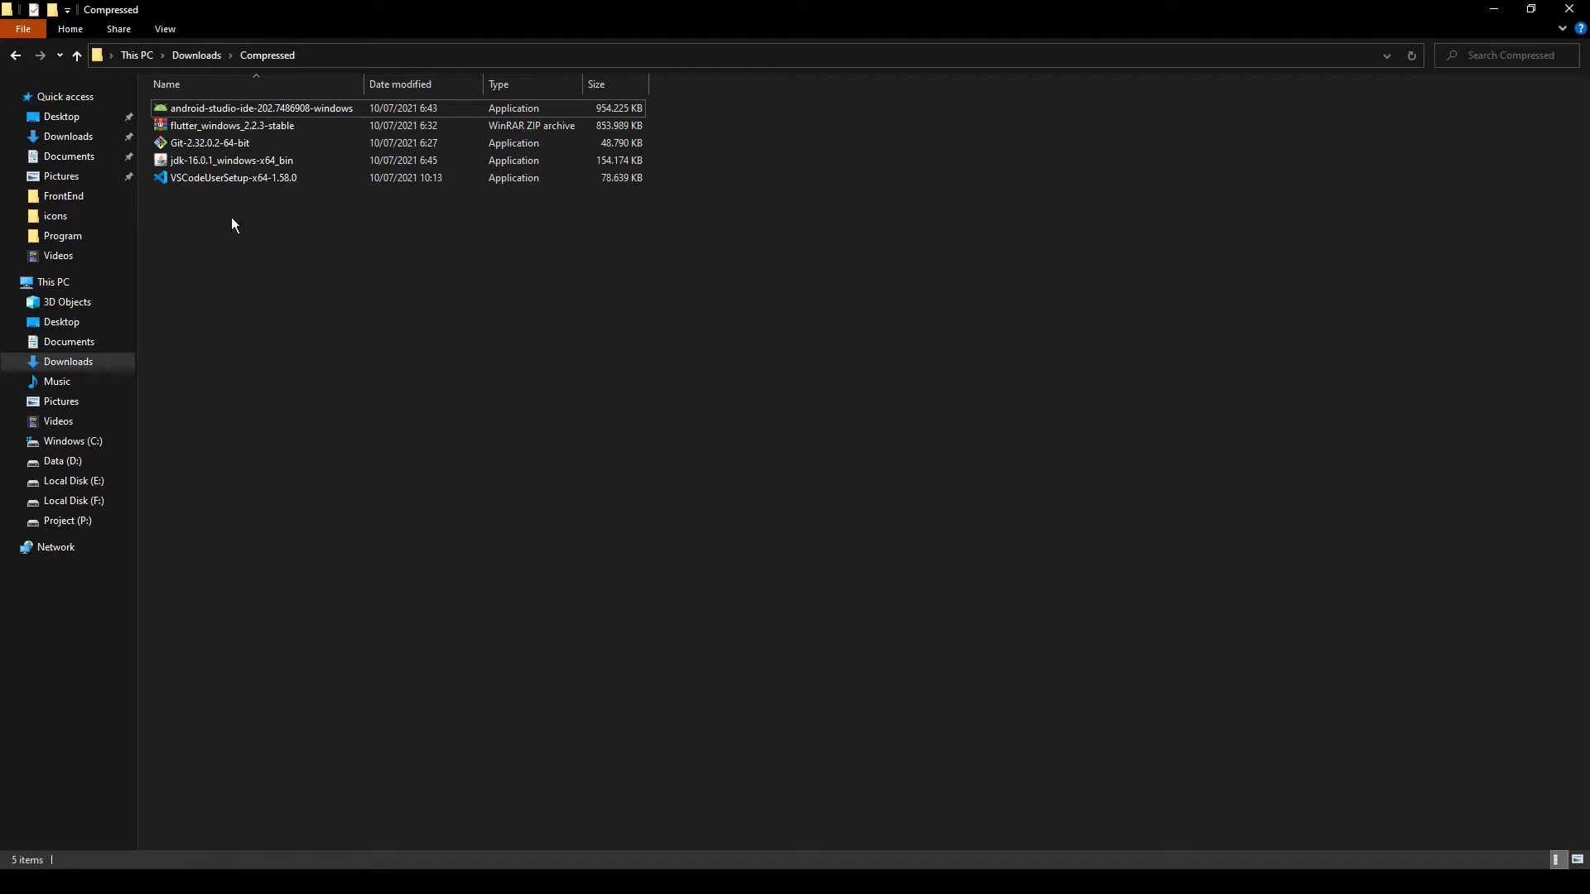
pyautogui.click(212, 143)
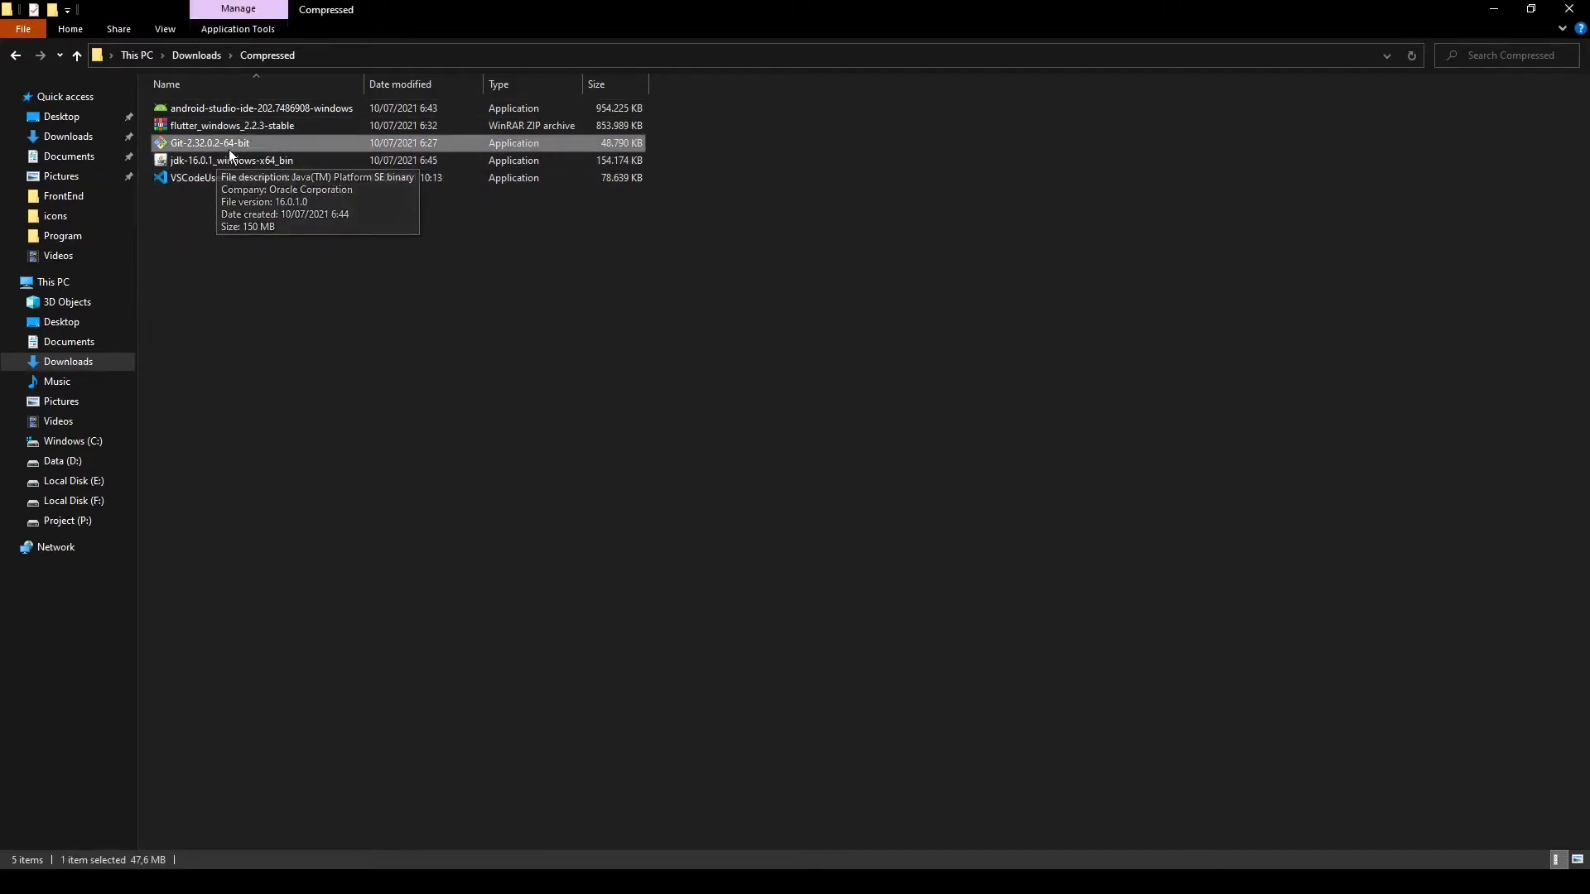
pyautogui.doubleClick(215, 142)
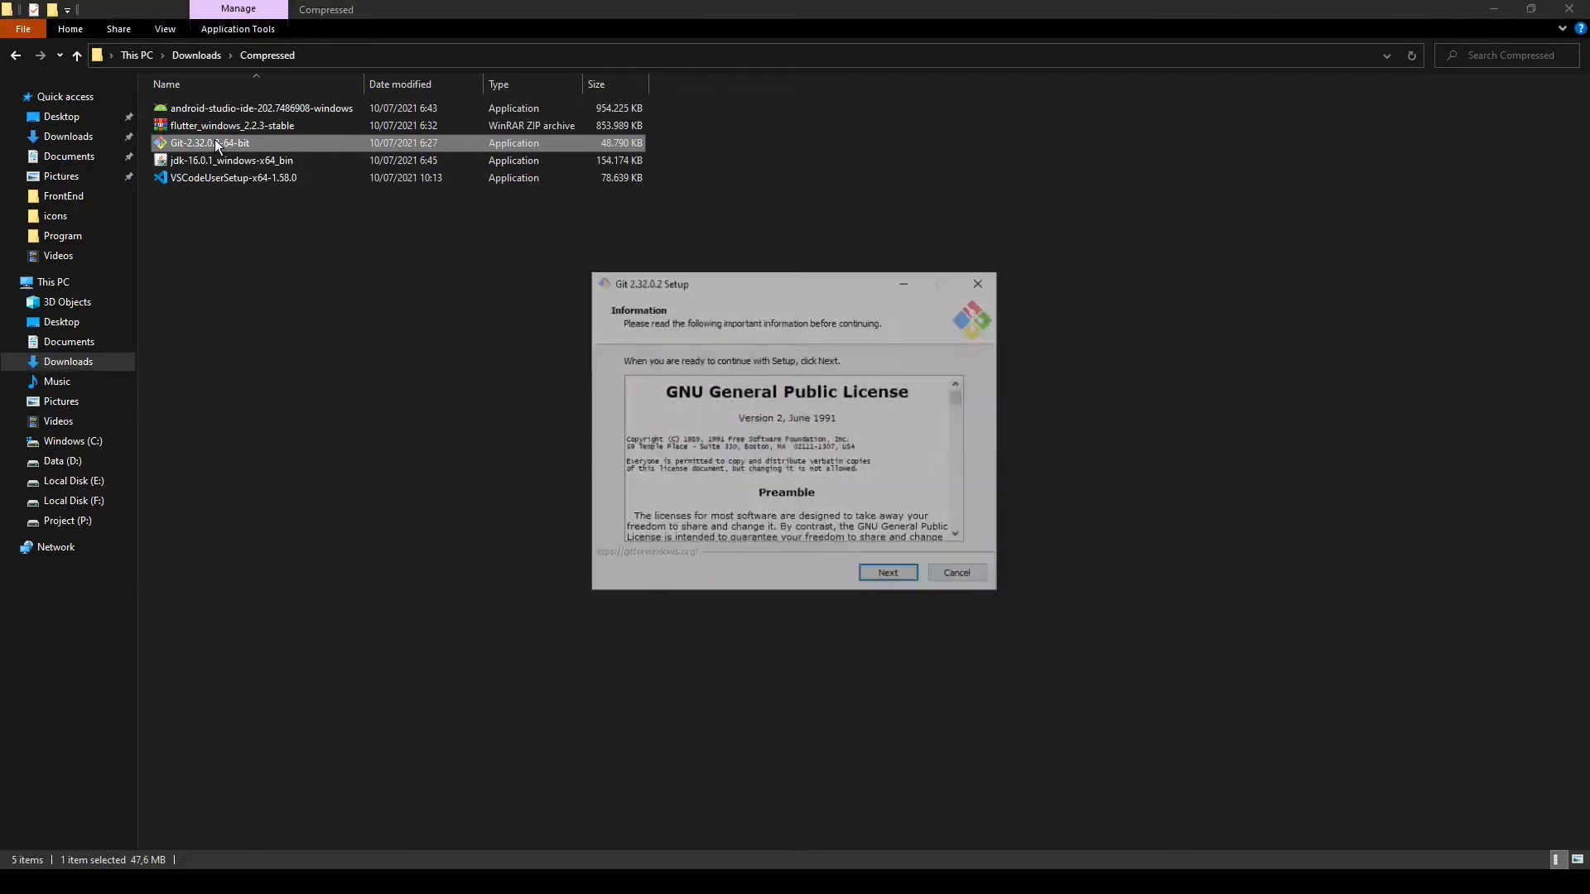
pyautogui.click(891, 578)
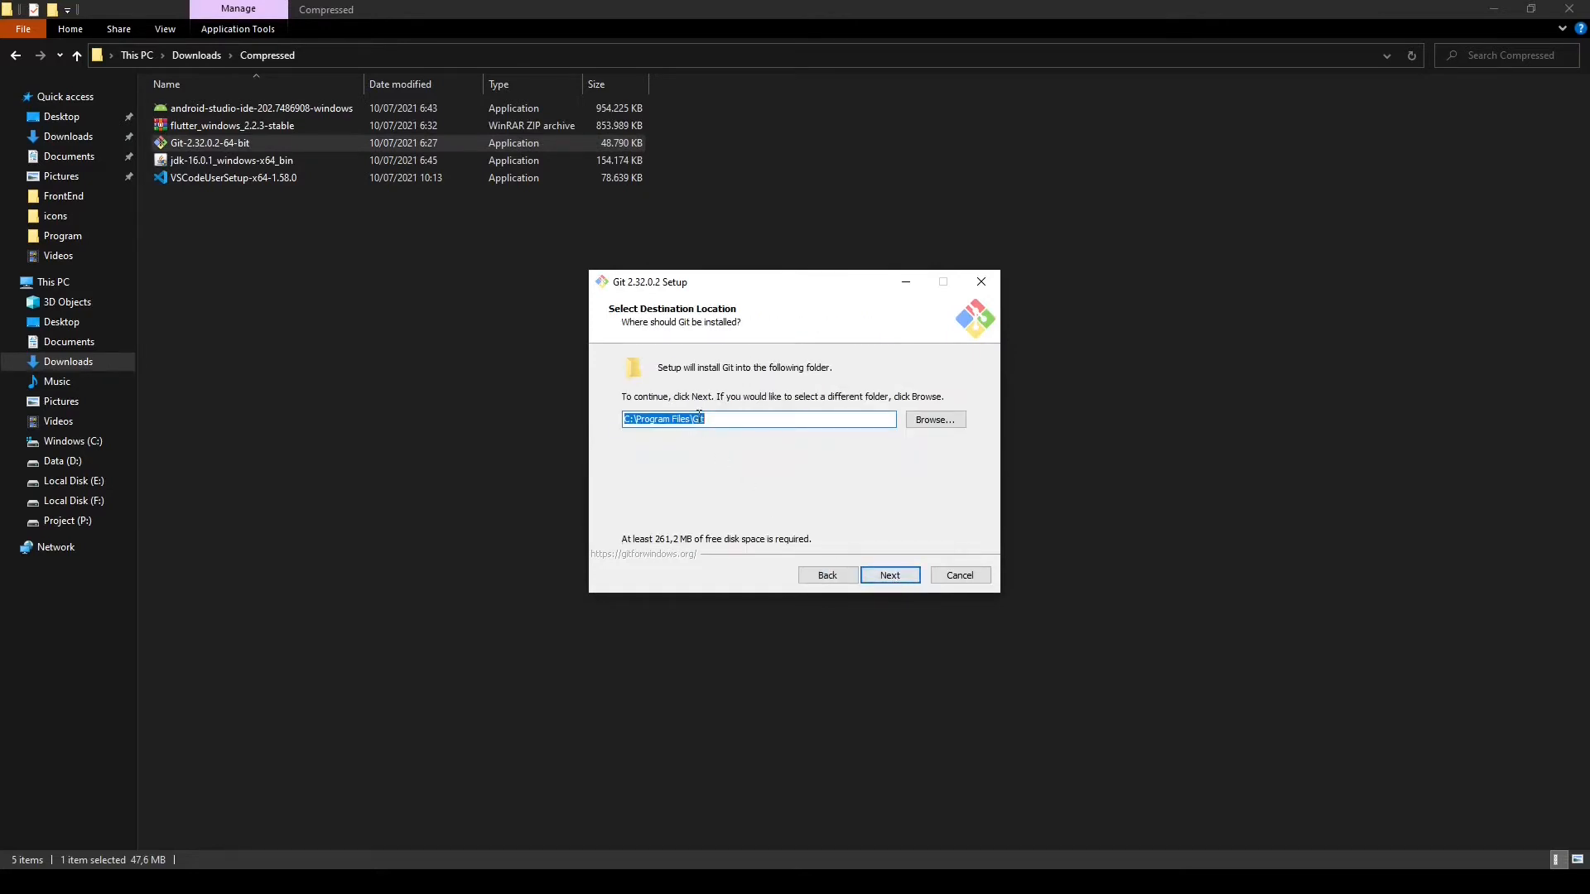
# Accept C:\Program Files\Git as the destination, the preselected Git components and Vim as the default editor
pyautogui.click(909, 582)
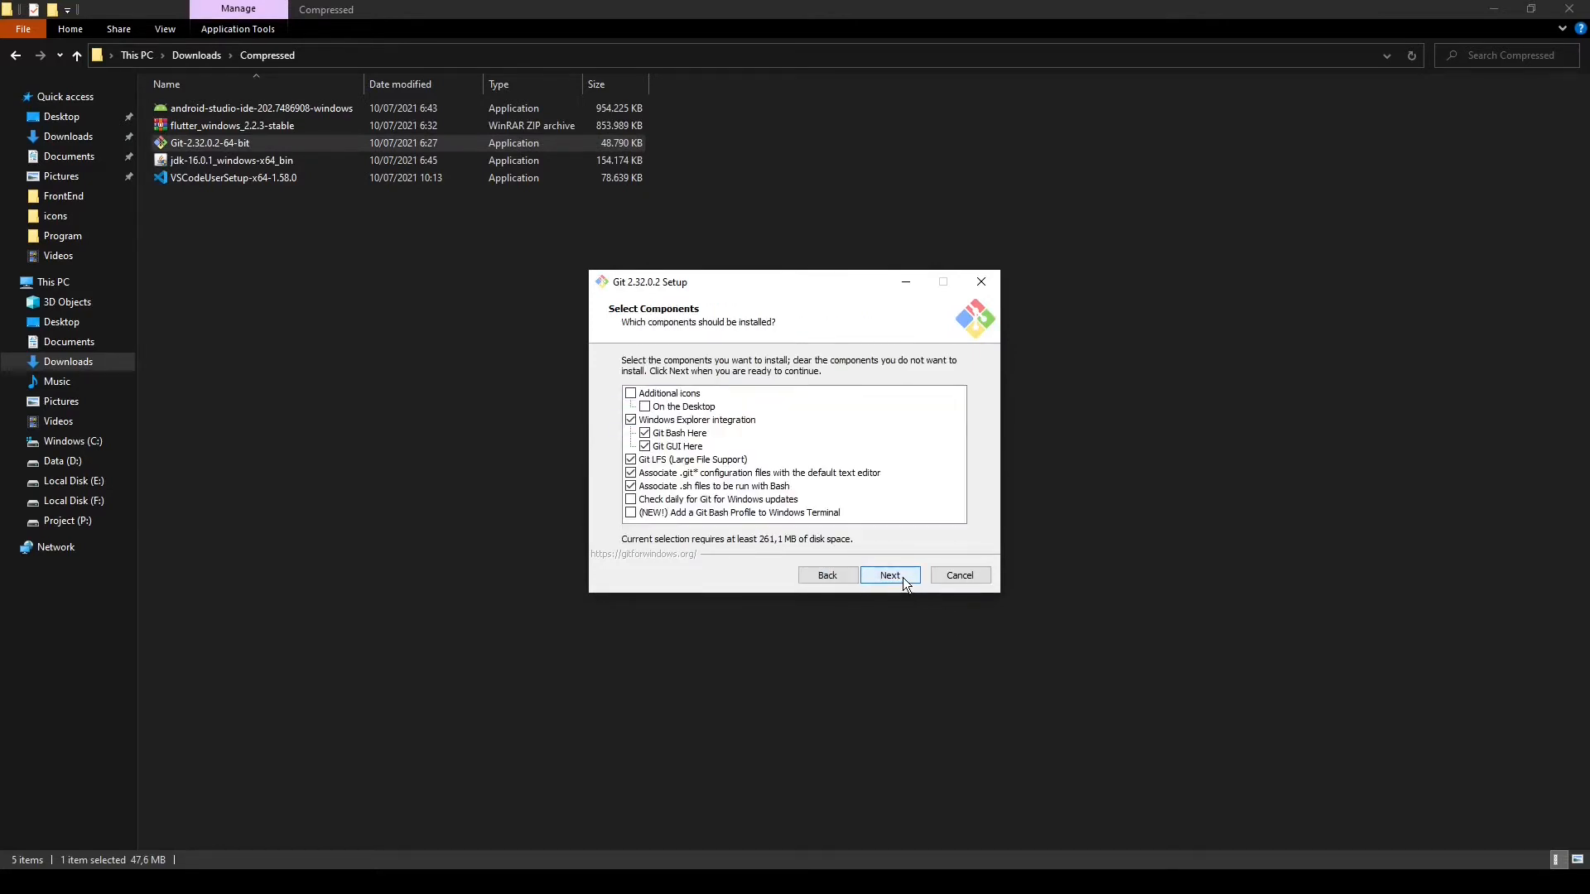
pyautogui.click(903, 579)
pyautogui.click(903, 579)
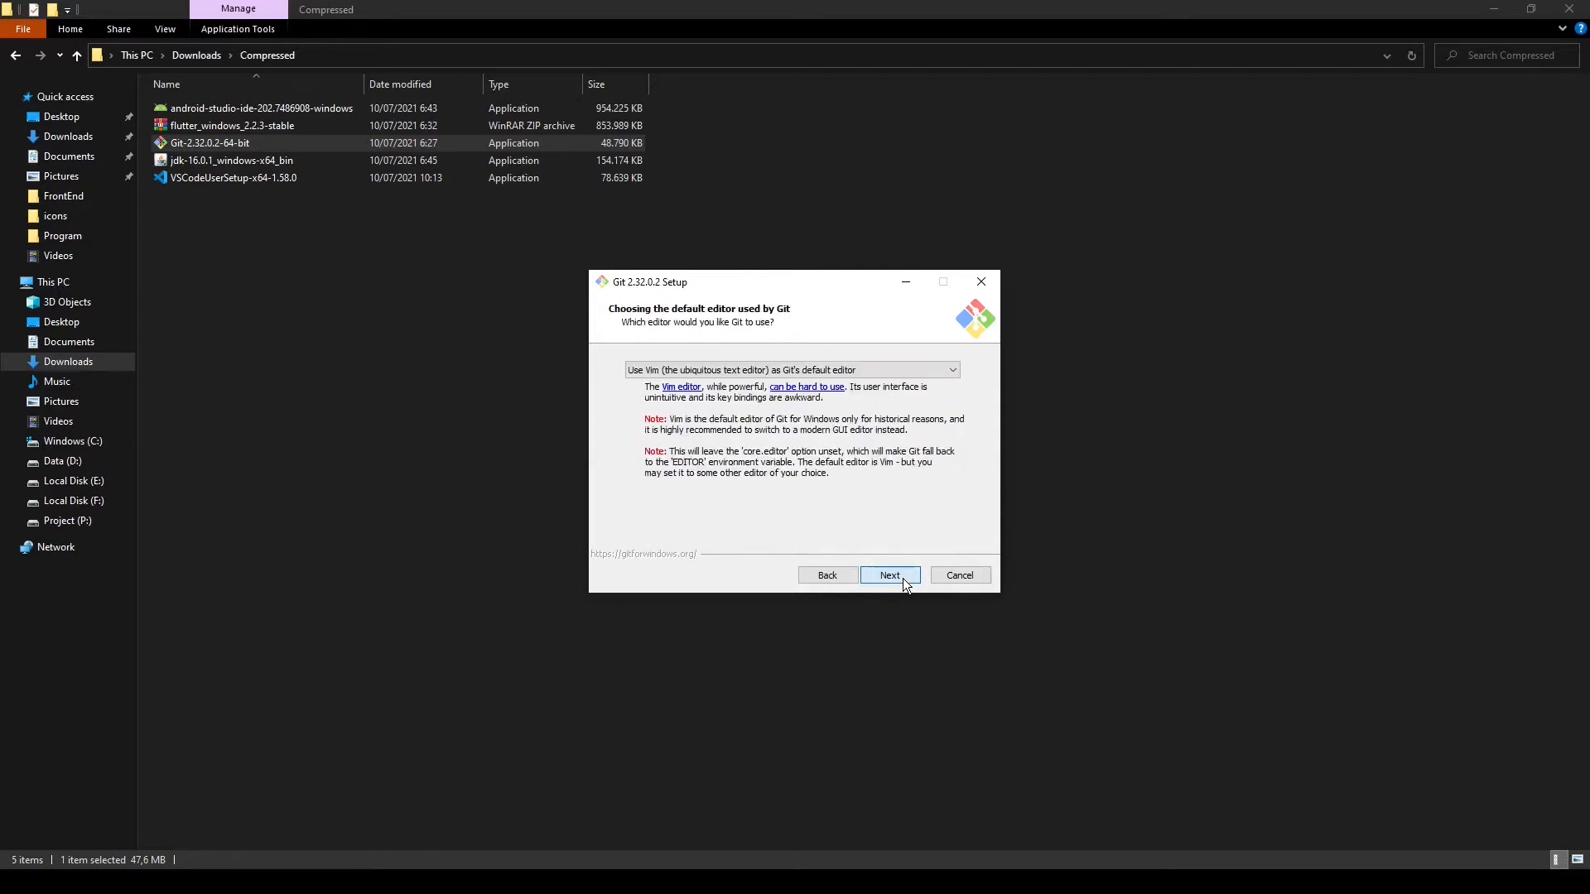
pyautogui.click(903, 578)
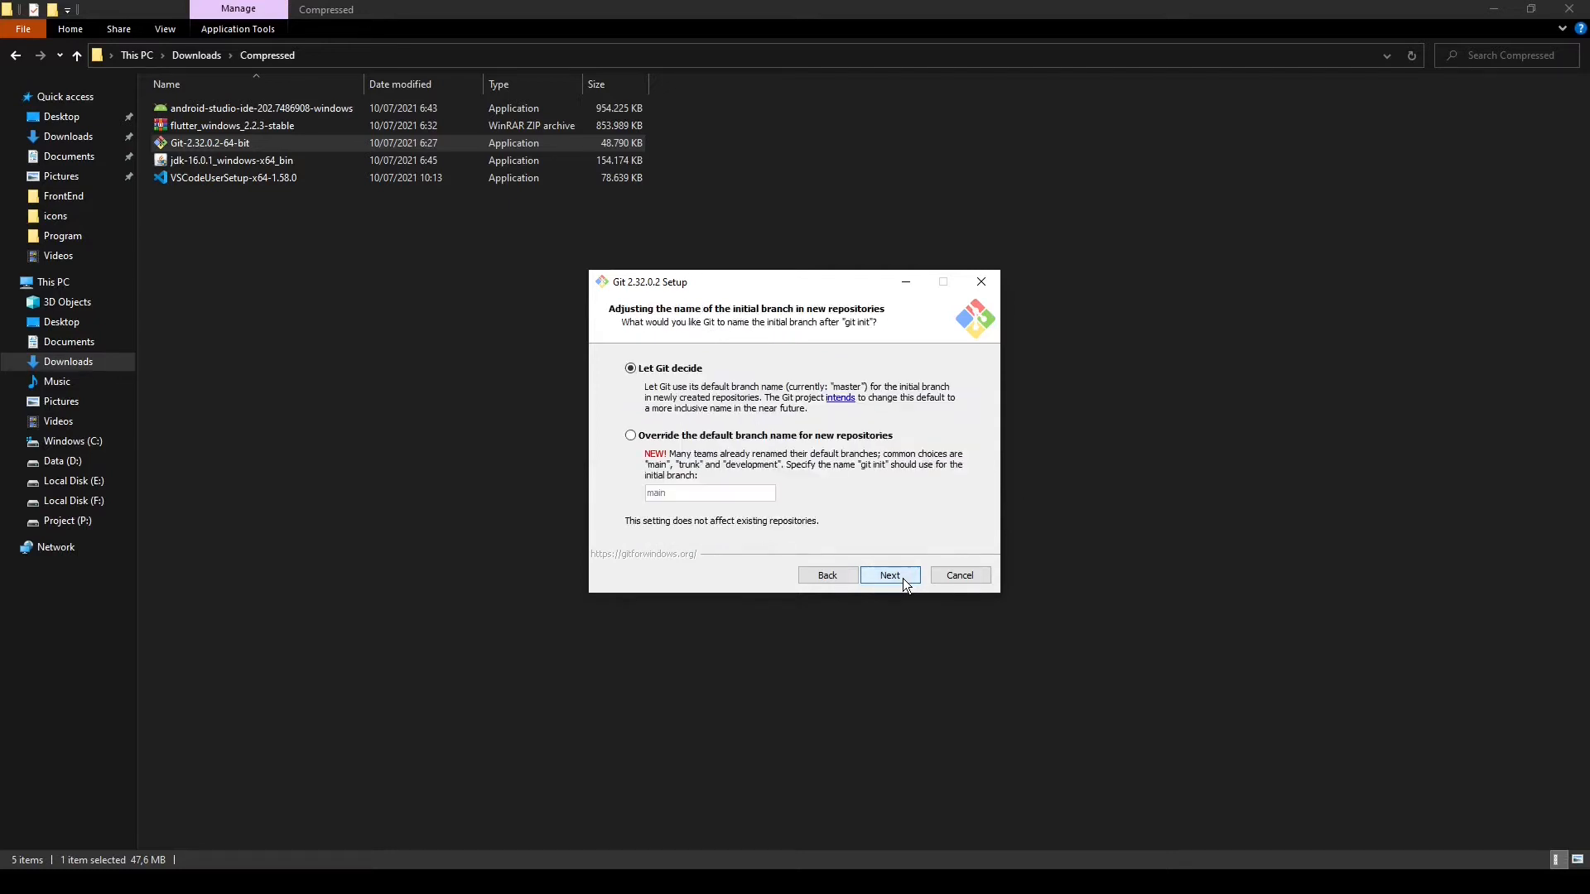
# Override the default branch name for new repositories with main, and keep Git usable from the command line and 3rd-party software
pyautogui.click(671, 437)
pyautogui.click(900, 578)
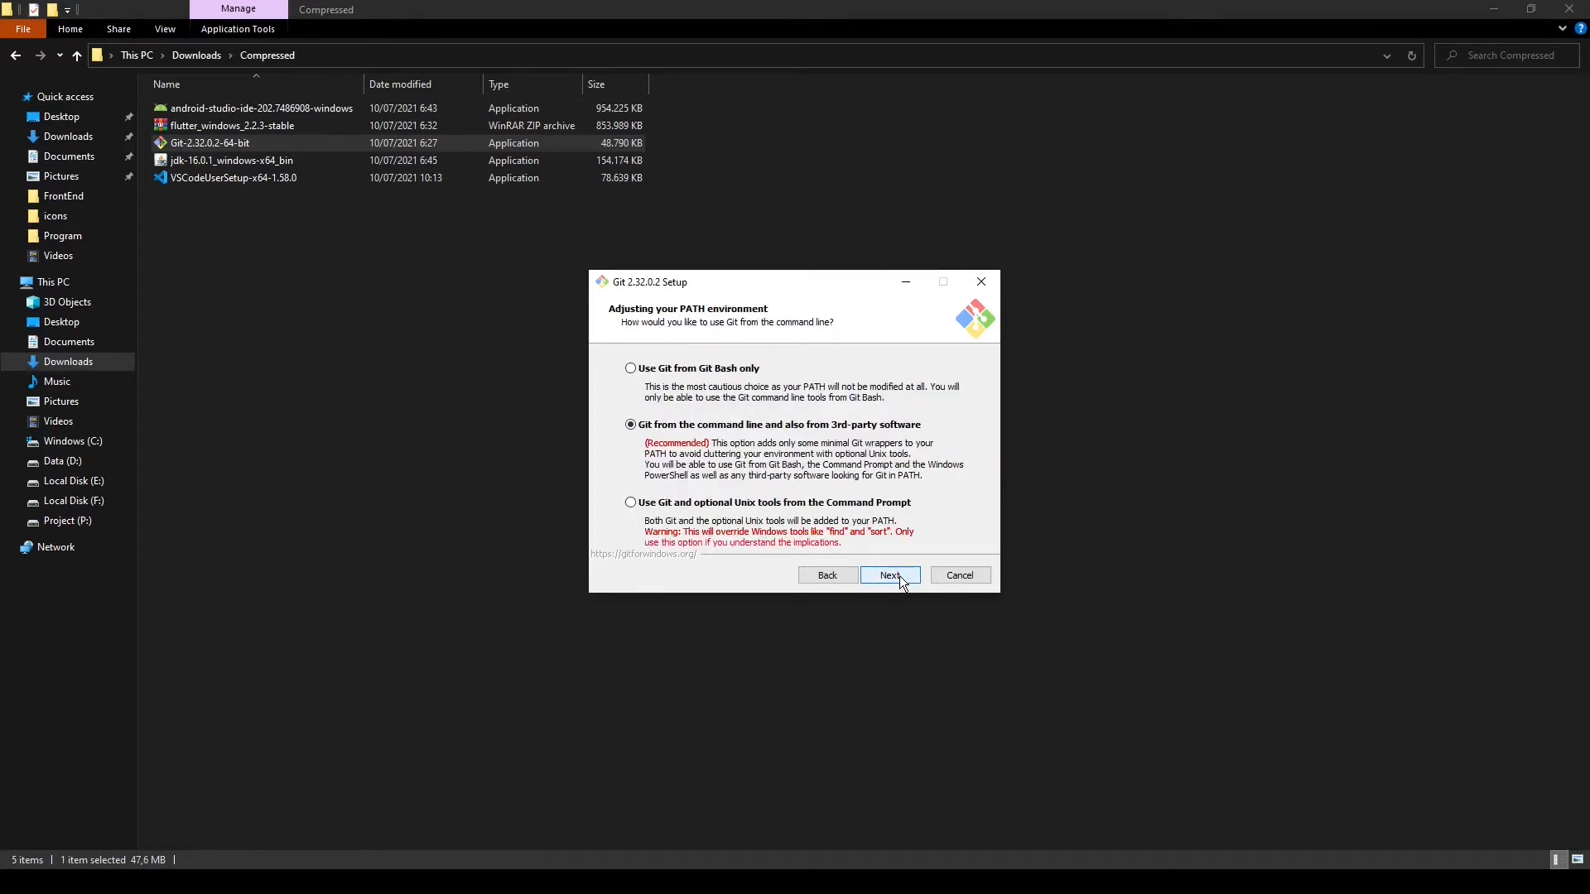
pyautogui.click(899, 575)
pyautogui.click(899, 575)
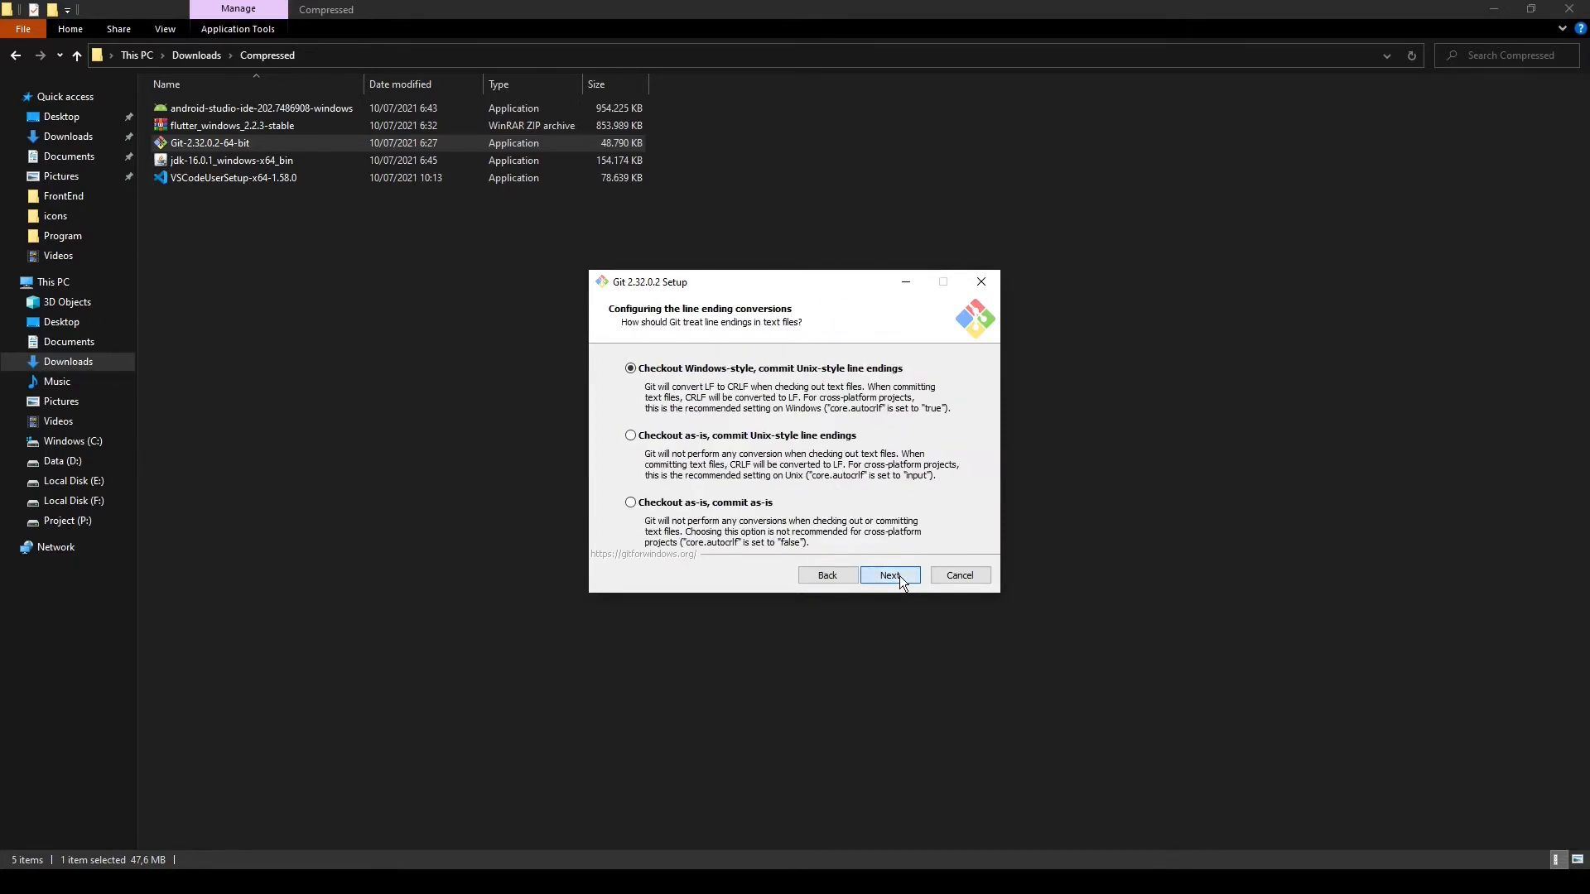
# Accept Windows-style checkout with Unix-style commits, MinTTY, fast-forward or merge pulls, the preselected credential helper, file system caching and symbolic links
pyautogui.click(899, 575)
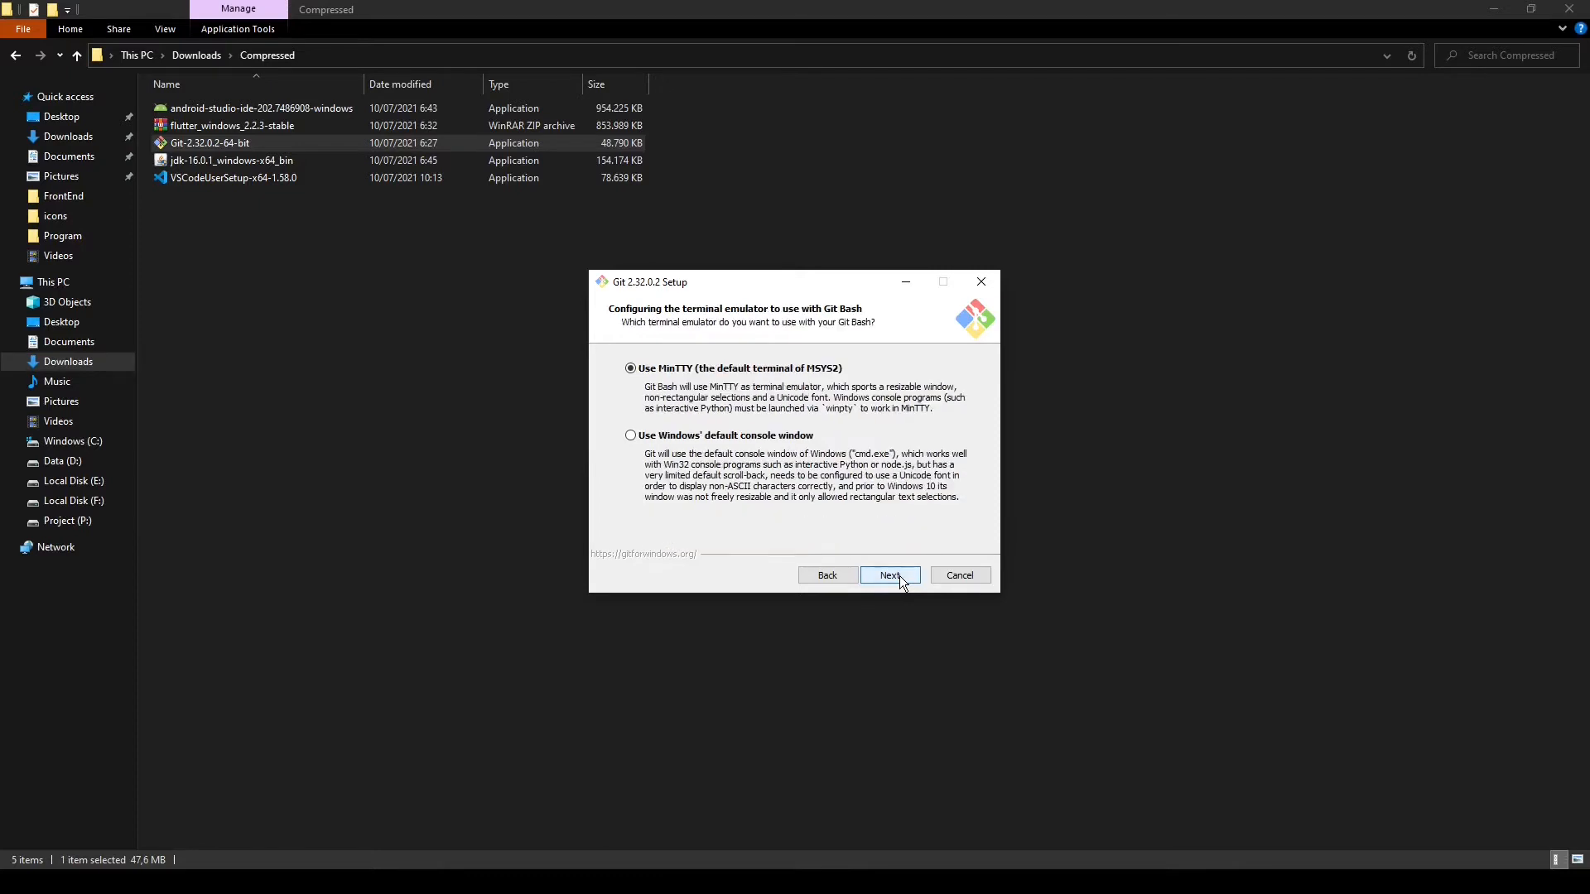
pyautogui.click(900, 575)
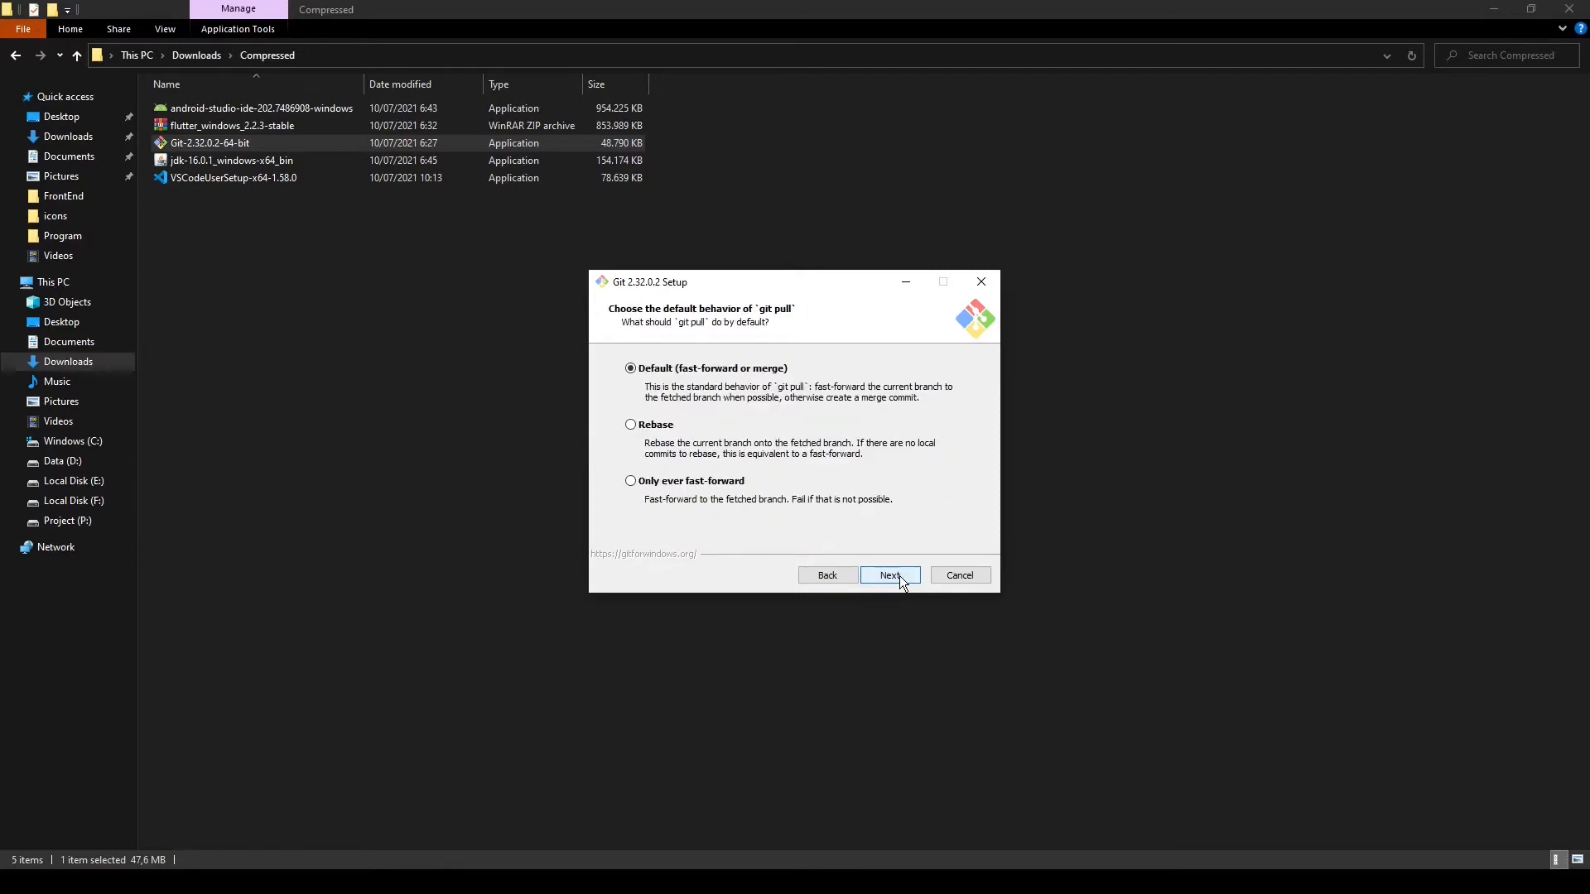
pyautogui.click(899, 575)
pyautogui.click(899, 575)
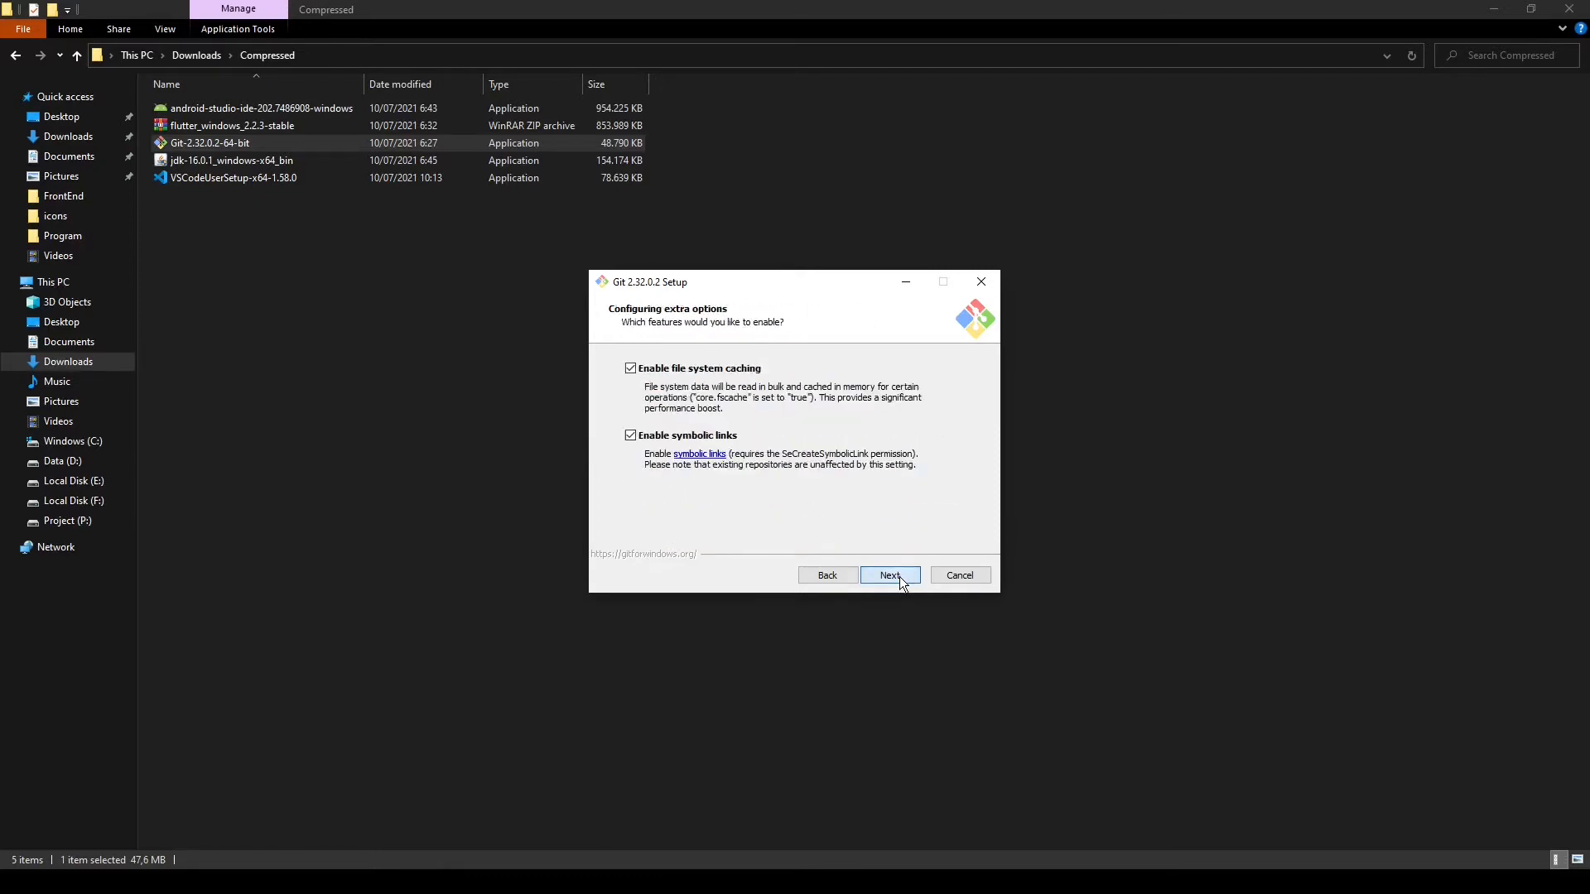
pyautogui.click(899, 576)
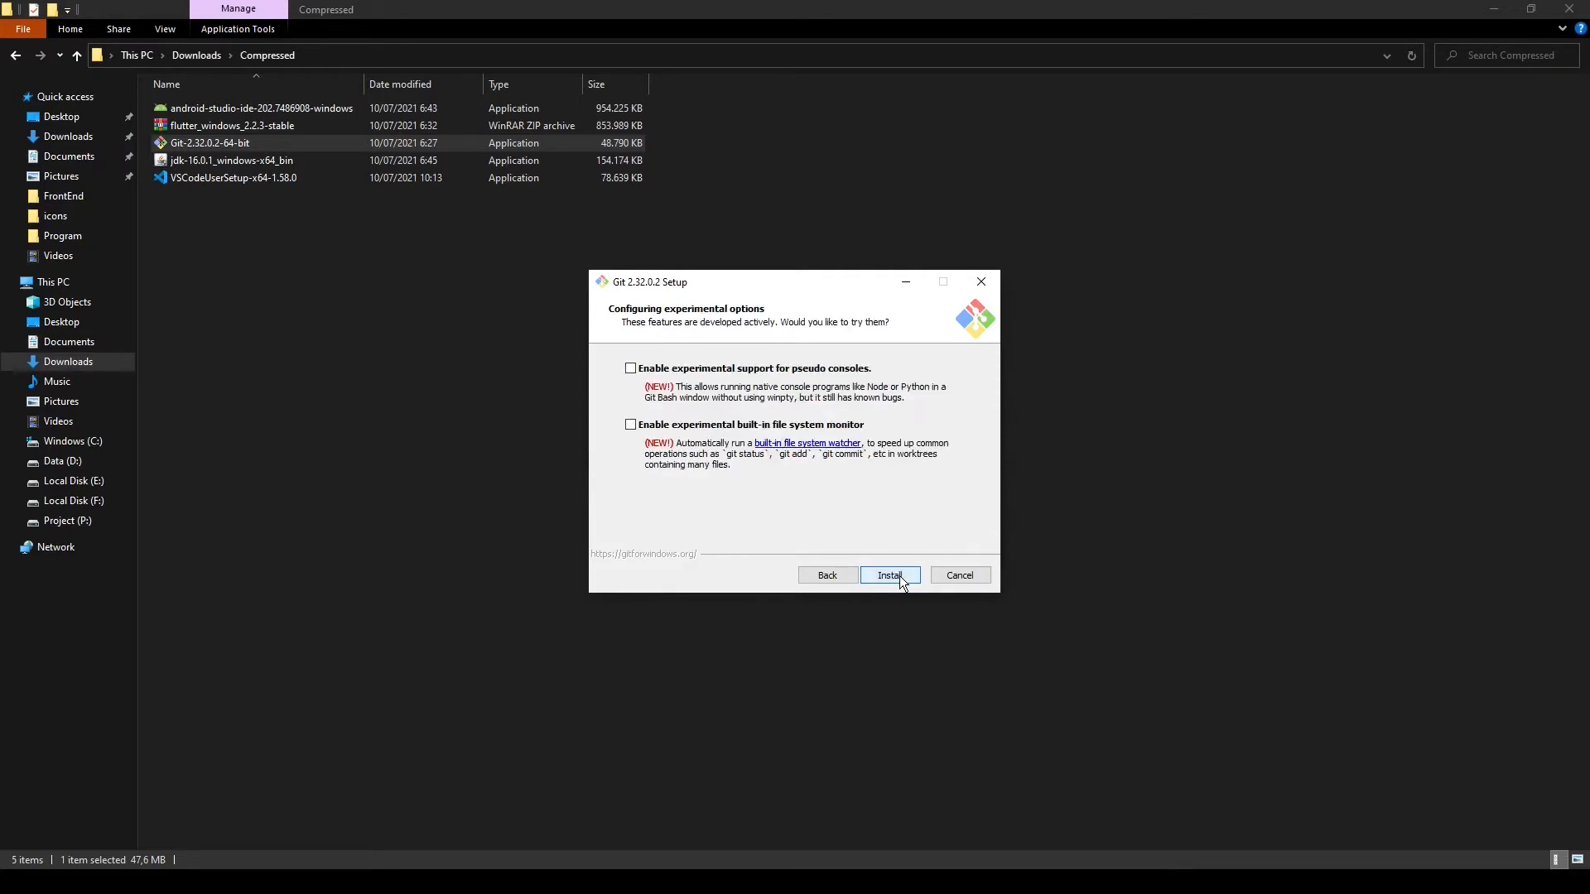
# Install Git without the experimental options, and finish the setup without viewing the release notes
pyautogui.click(899, 576)
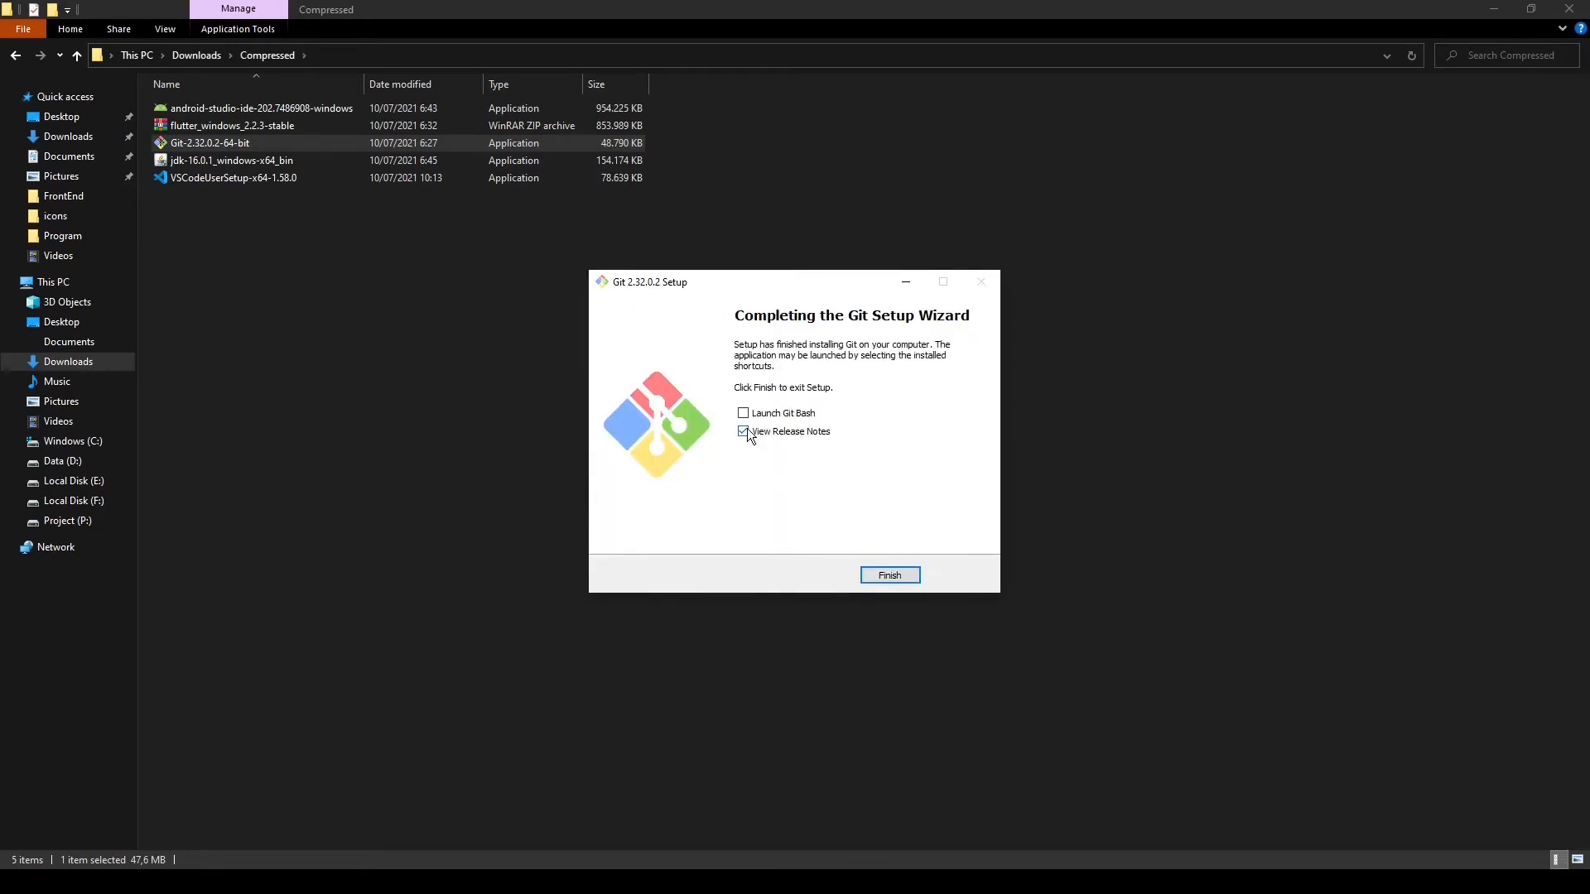
pyautogui.click(744, 432)
pyautogui.click(889, 575)
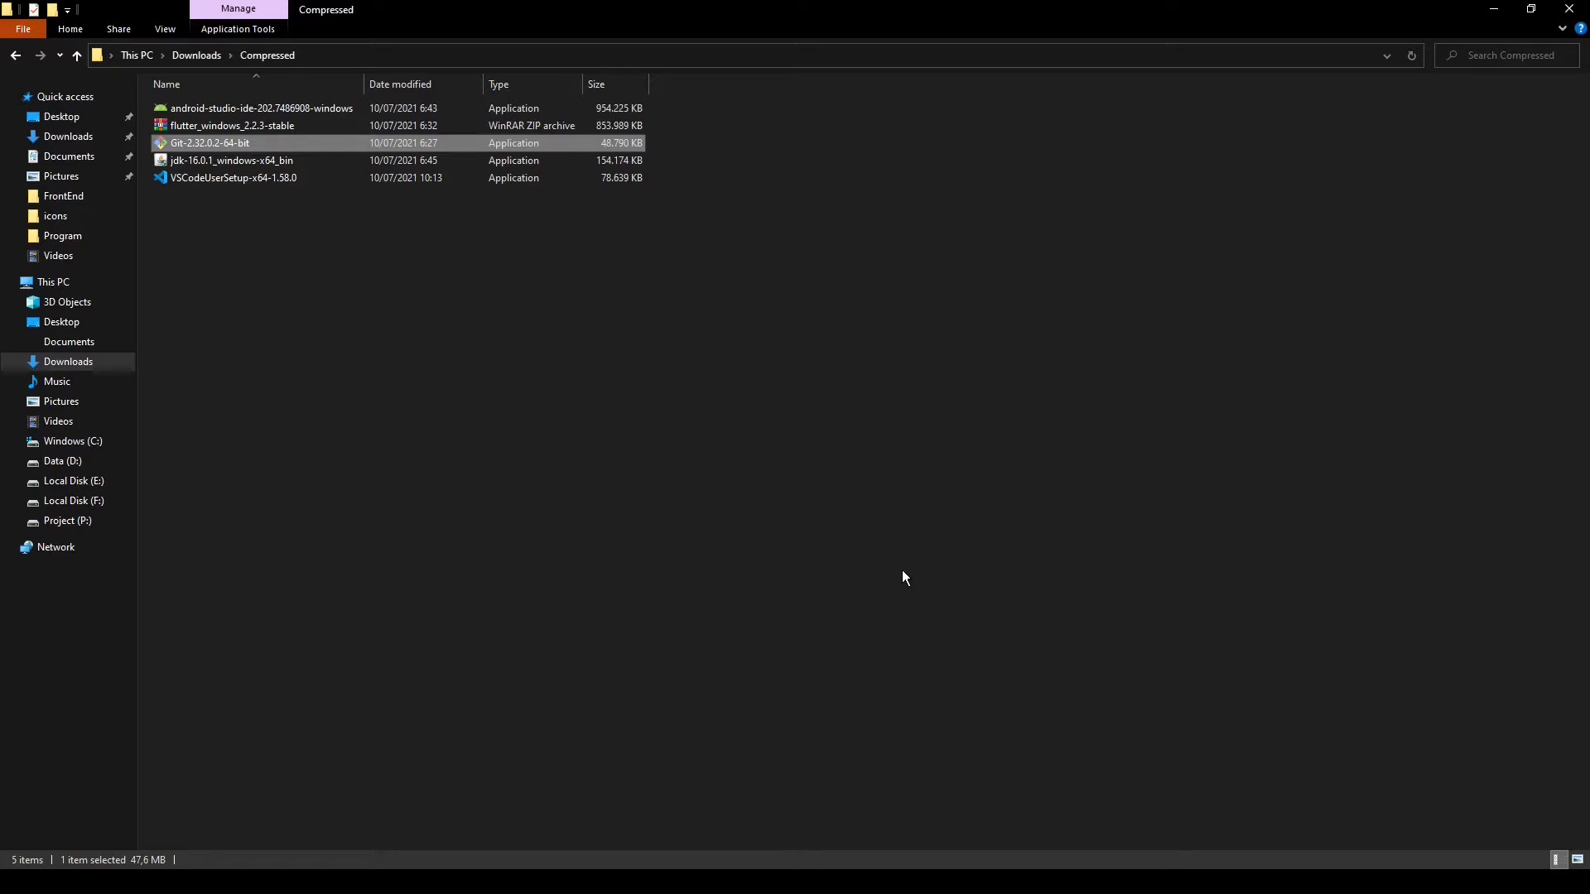
# Open Windows PowerShell, check the installed Git with git --version, and close the window
pyautogui.click(15, 882)
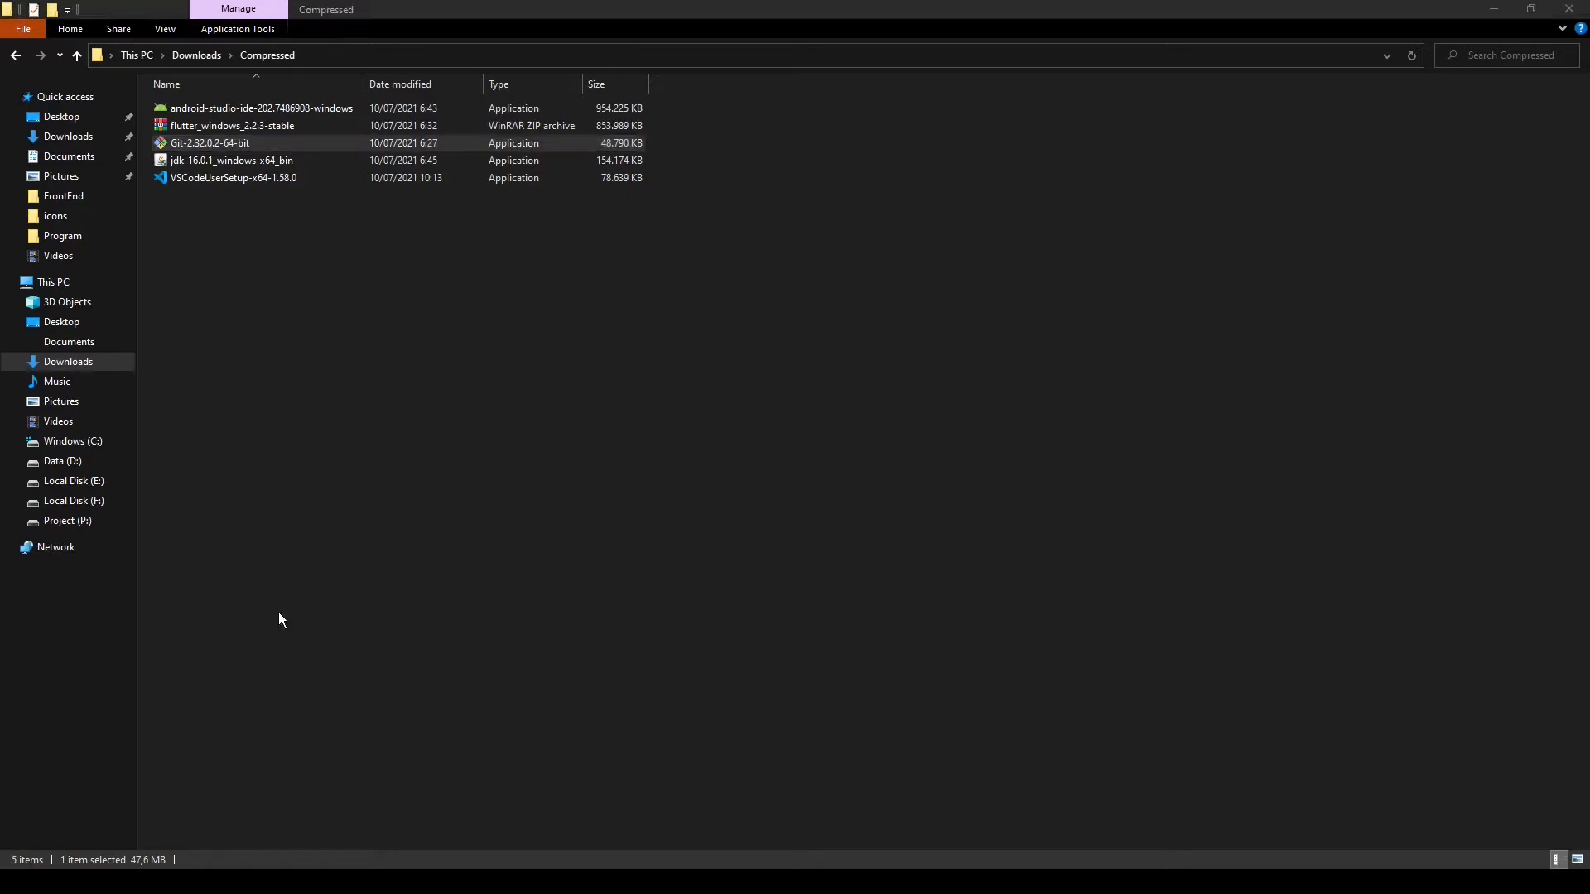
pyautogui.write('win')
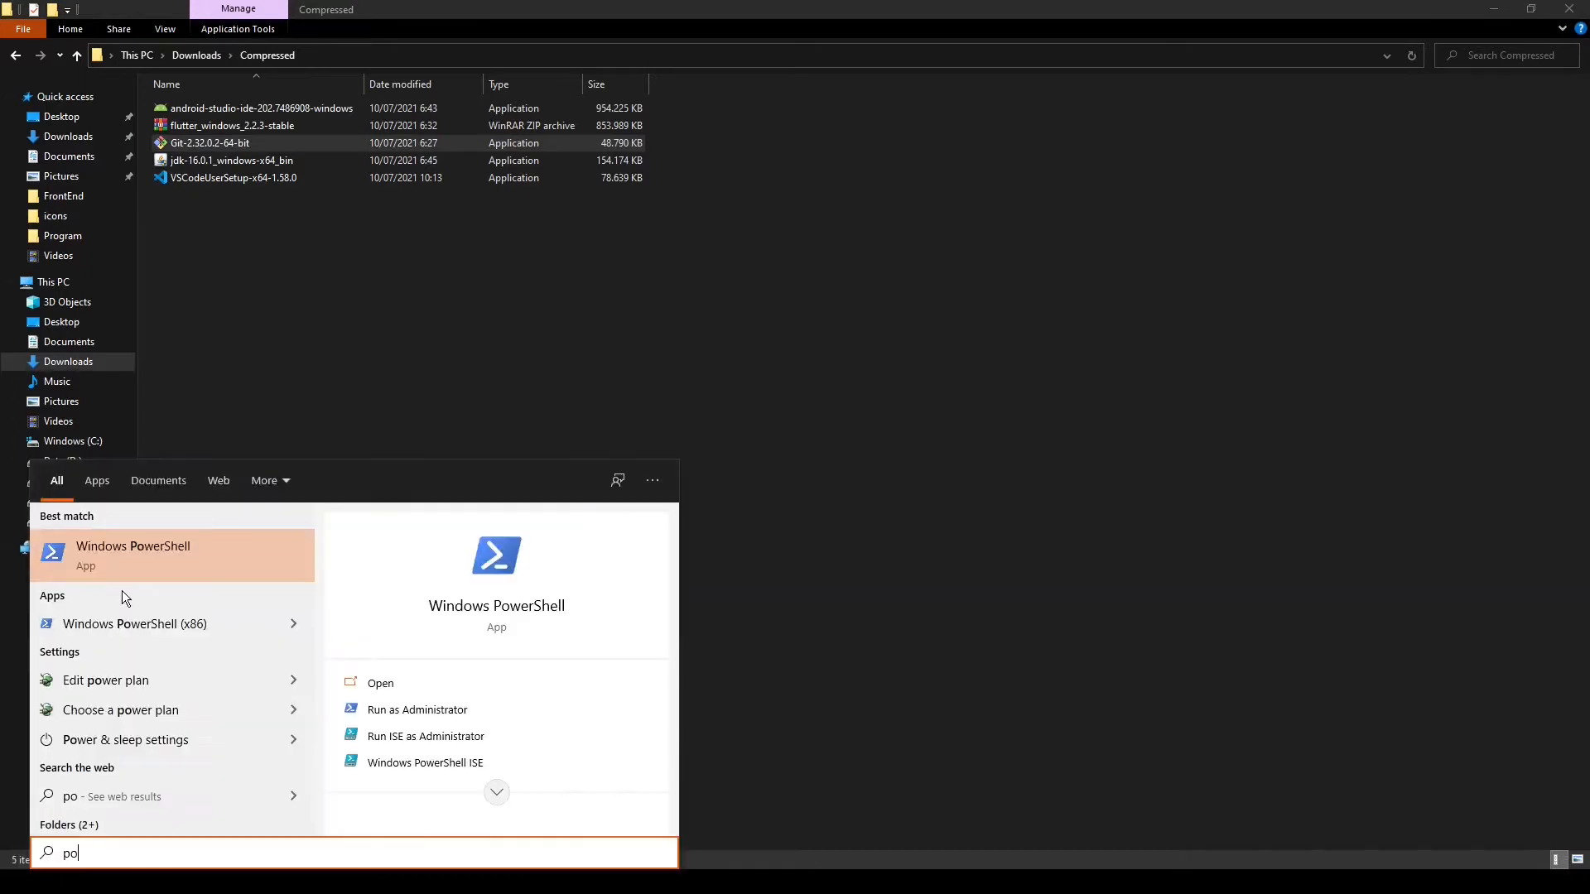
pyautogui.press('Return')
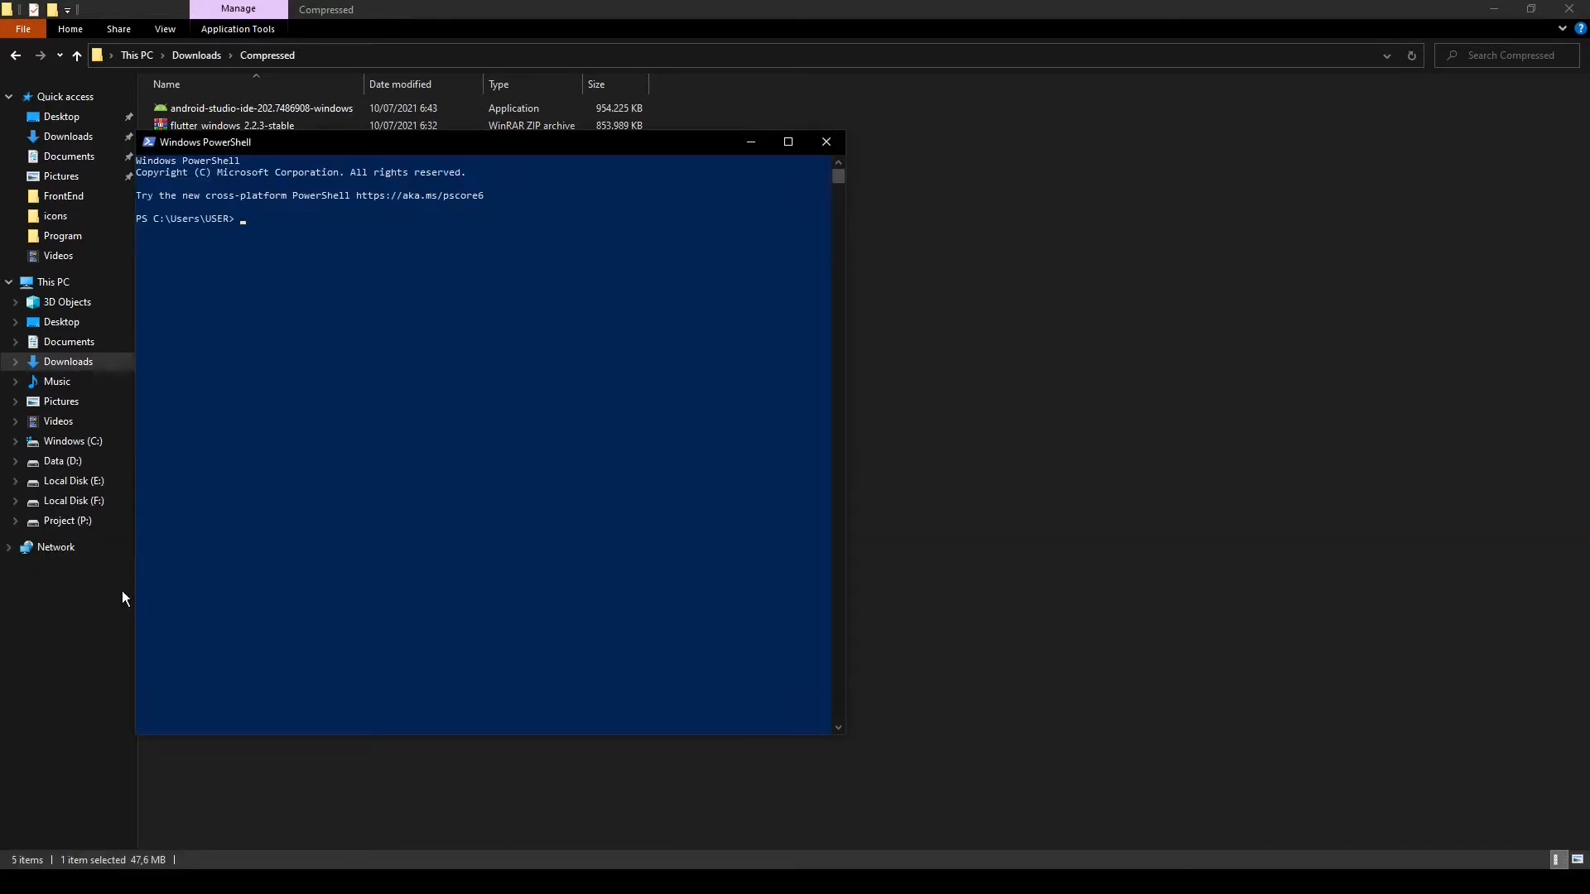
pyautogui.write('git --version')
pyautogui.press('Return')
pyautogui.click(827, 141)
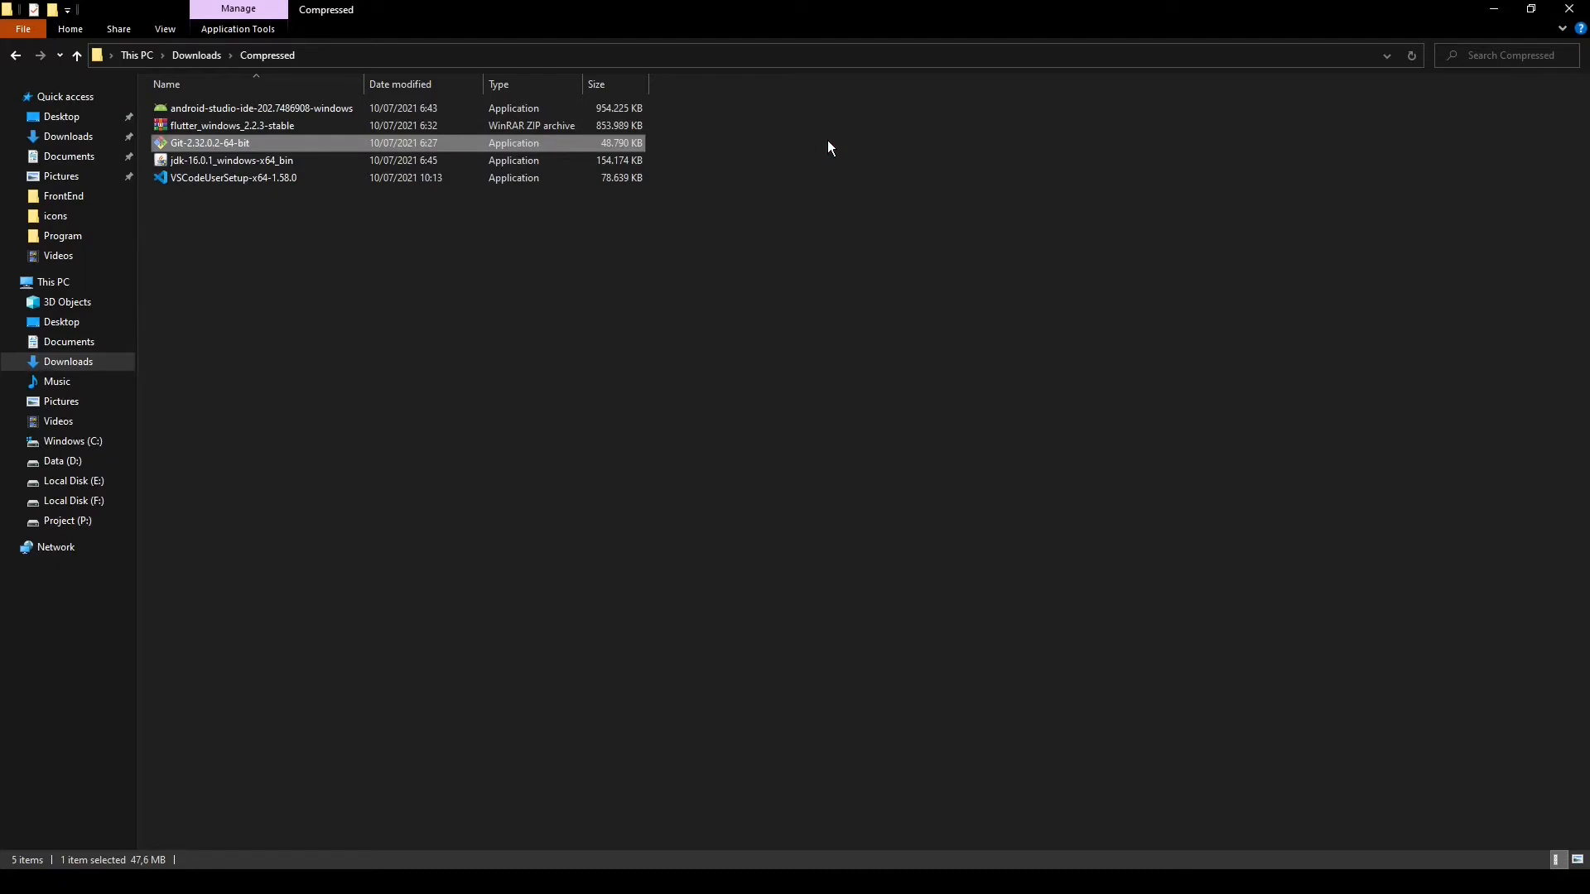
# Extract the flutter_windows_2.2.3-stable archive to C:\src with WinRAR
pyautogui.click(190, 130)
pyautogui.rightClick(224, 125)
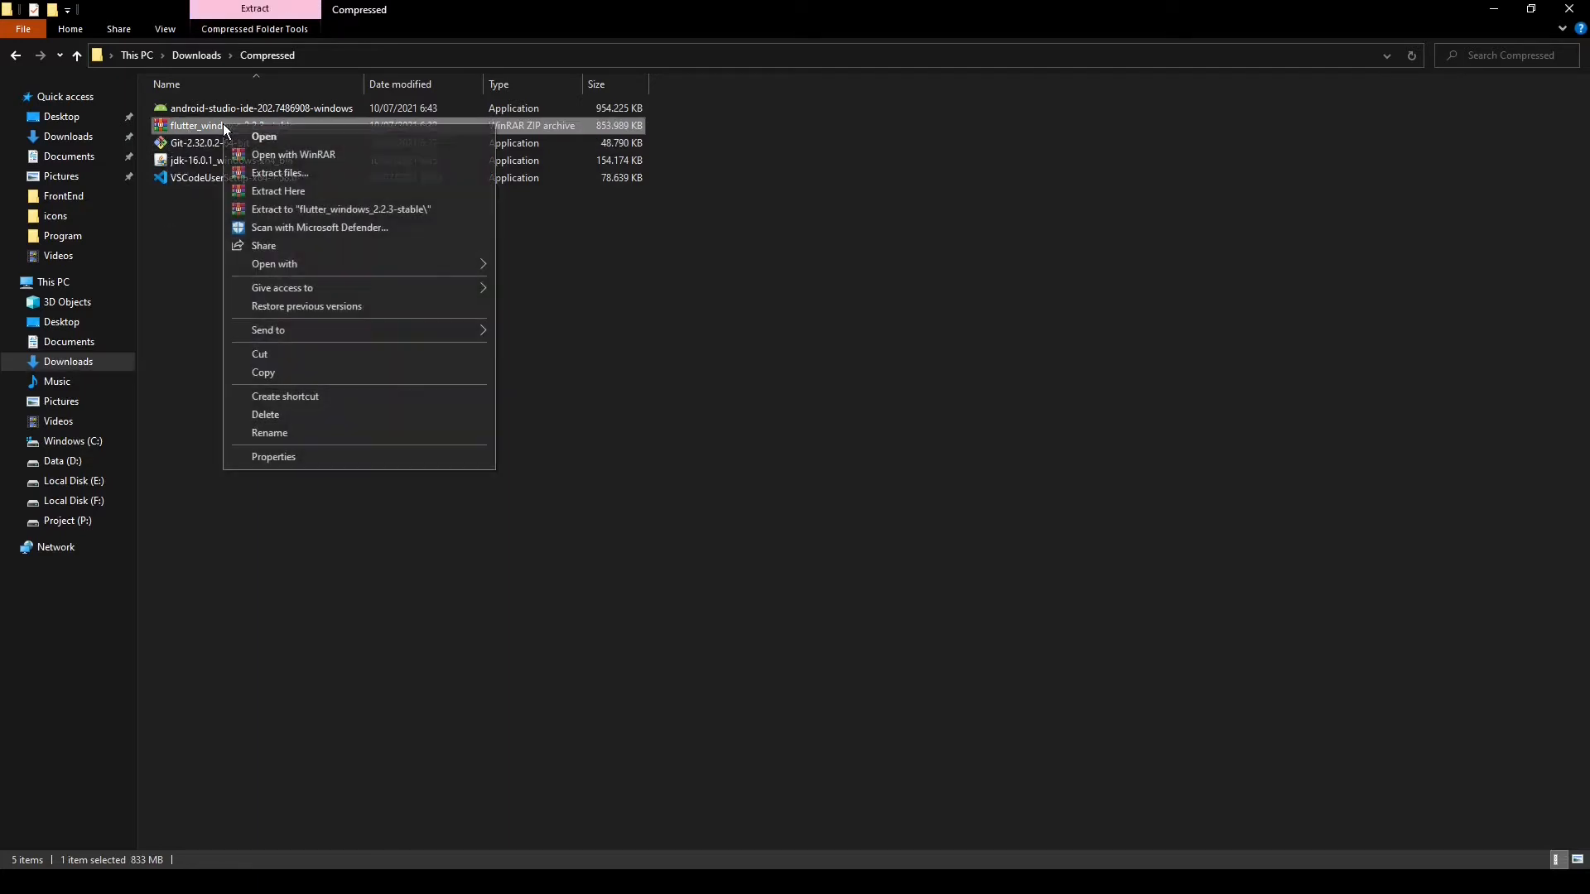
pyautogui.click(295, 172)
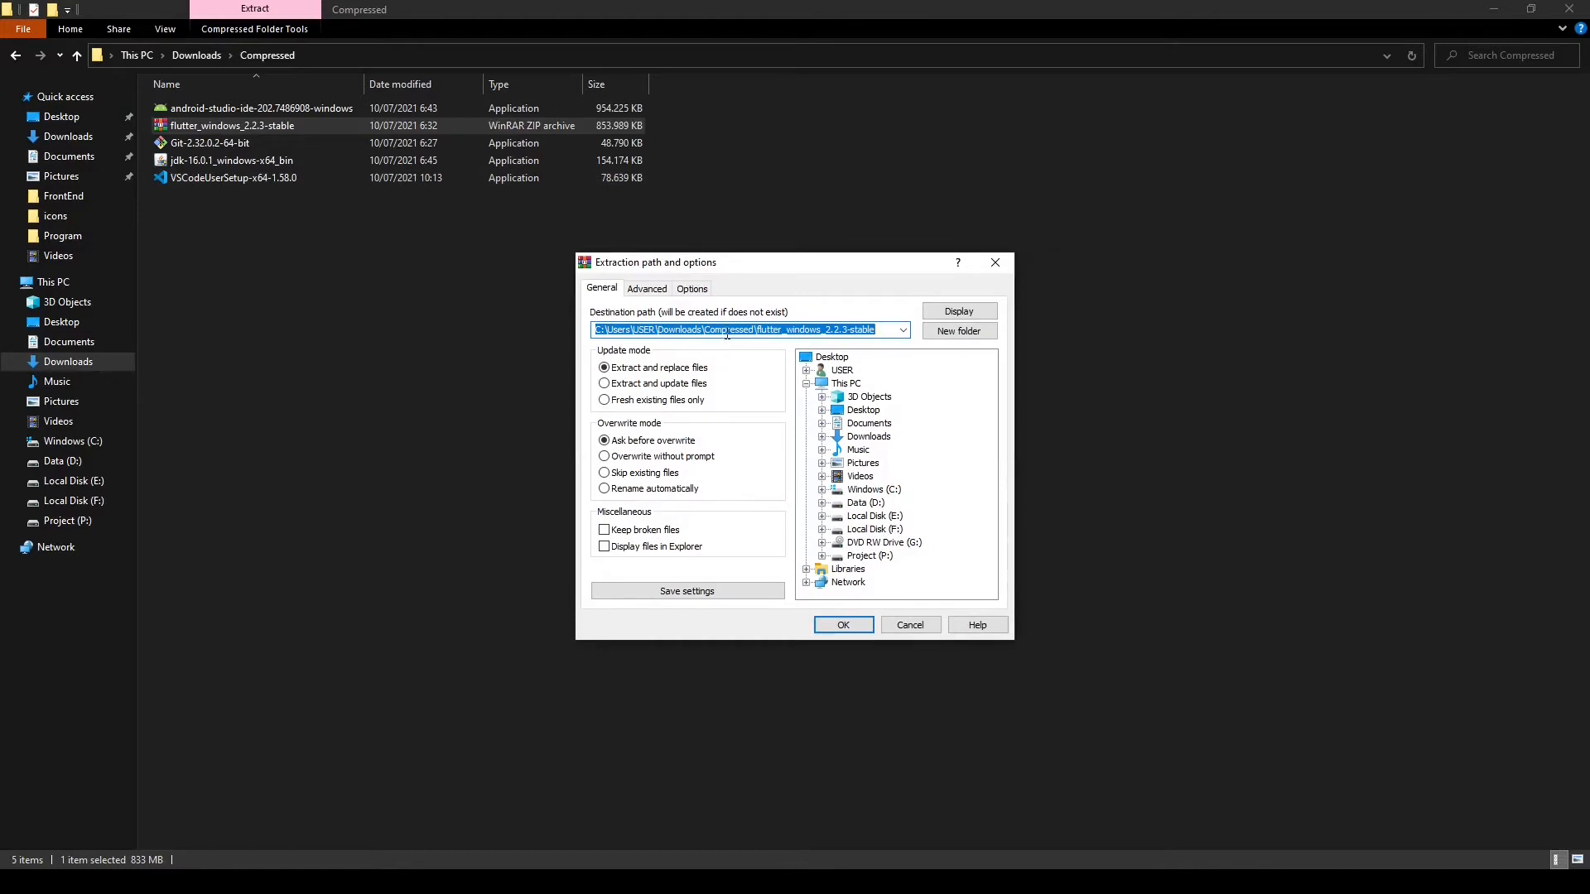
pyautogui.click(867, 491)
pyautogui.click(626, 329)
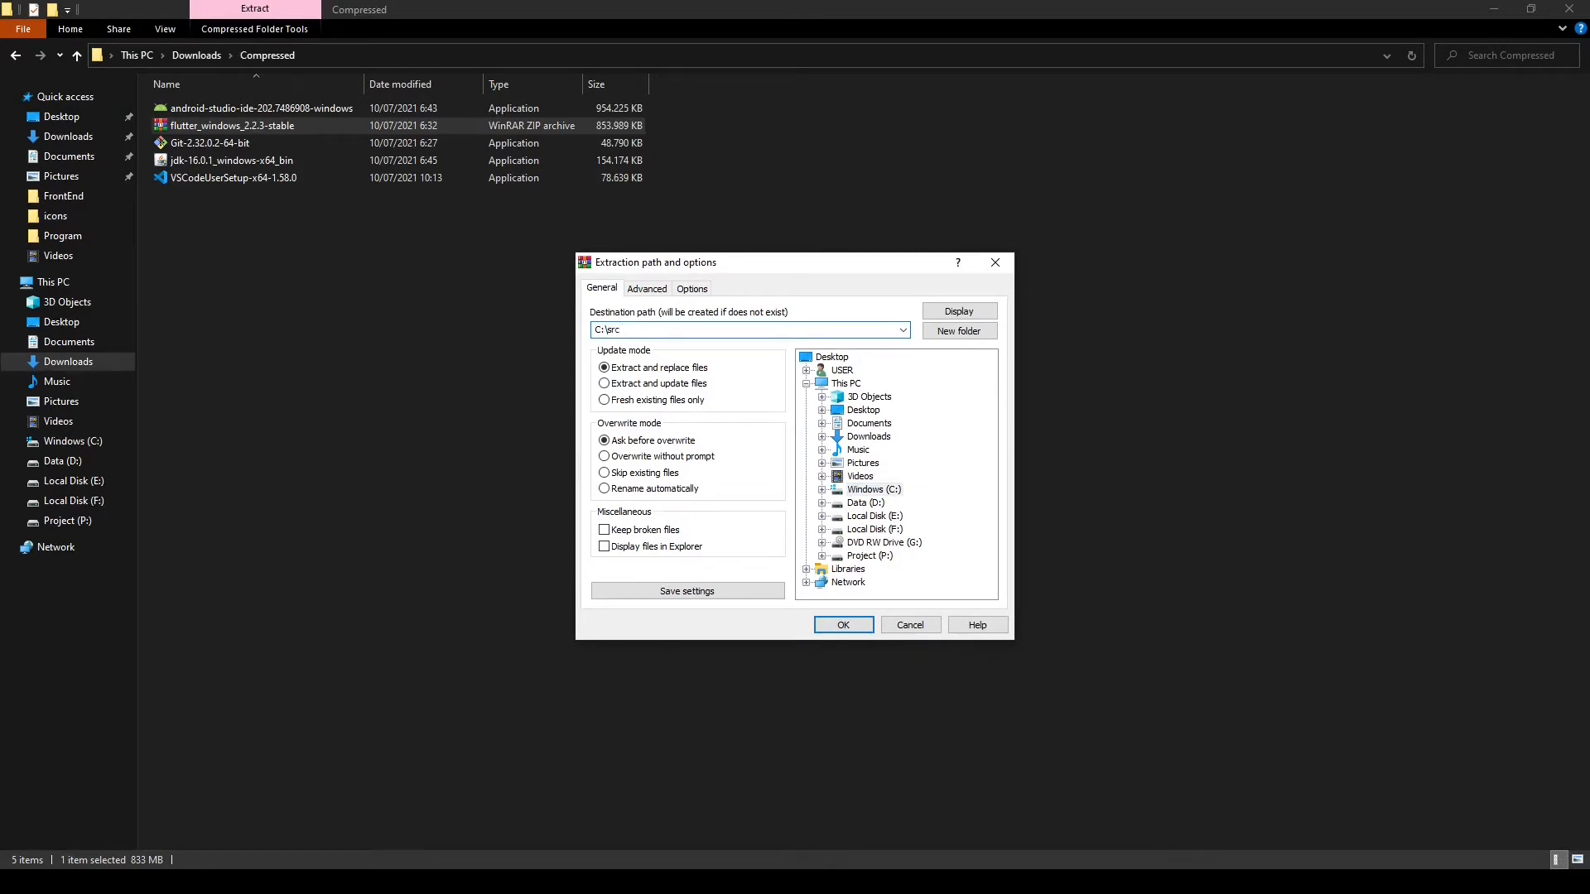
pyautogui.click(843, 626)
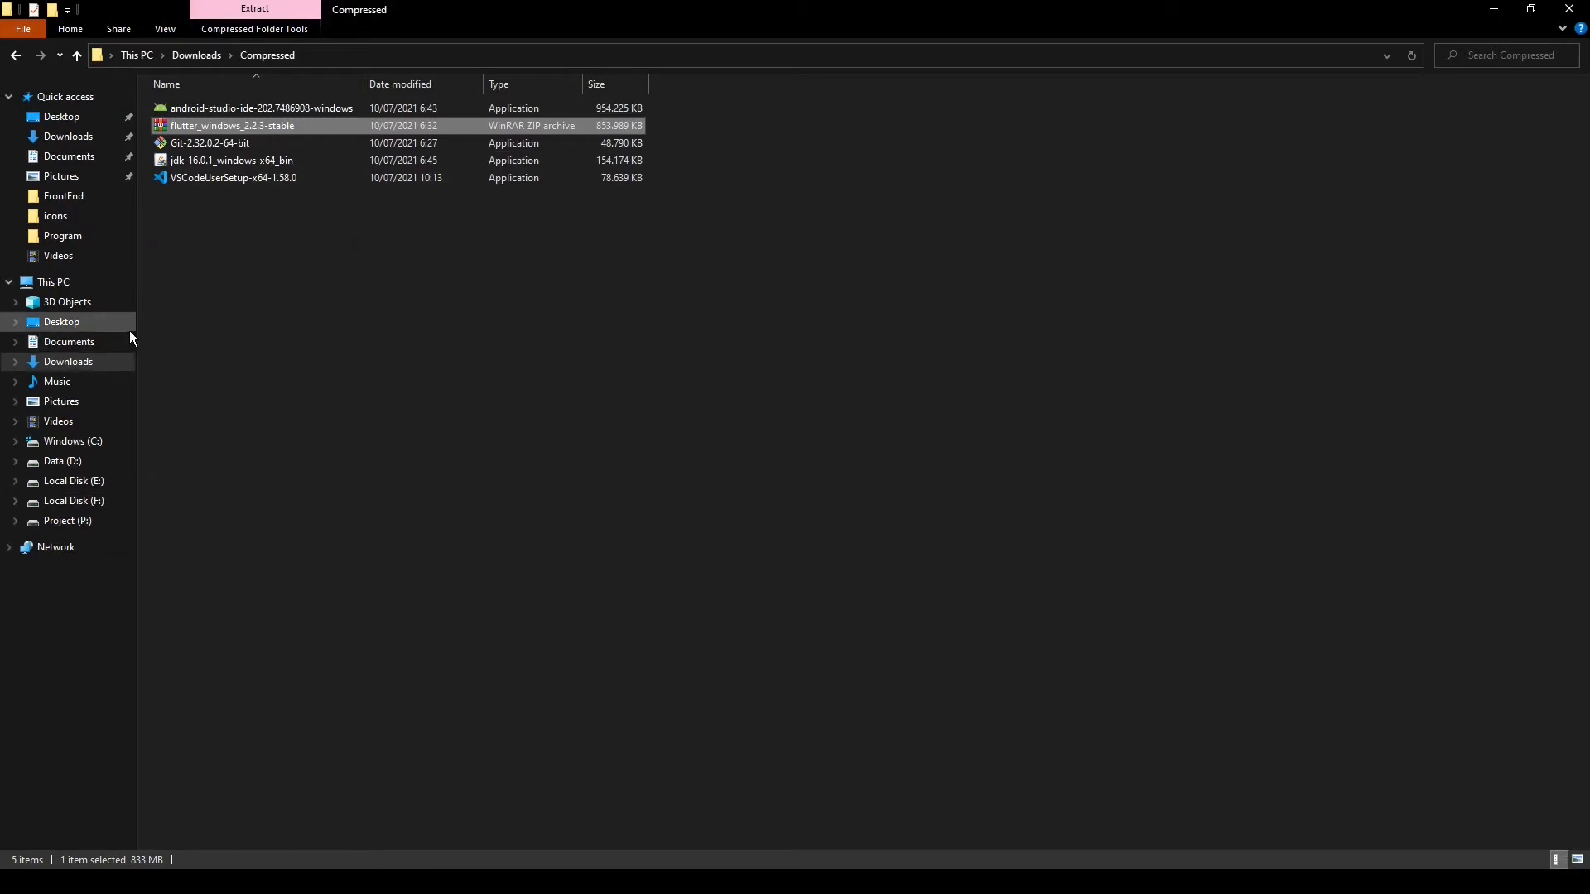
# Browse to C:\src\flutter\bin in File Explorer and copy the folder's path
pyautogui.click(95, 443)
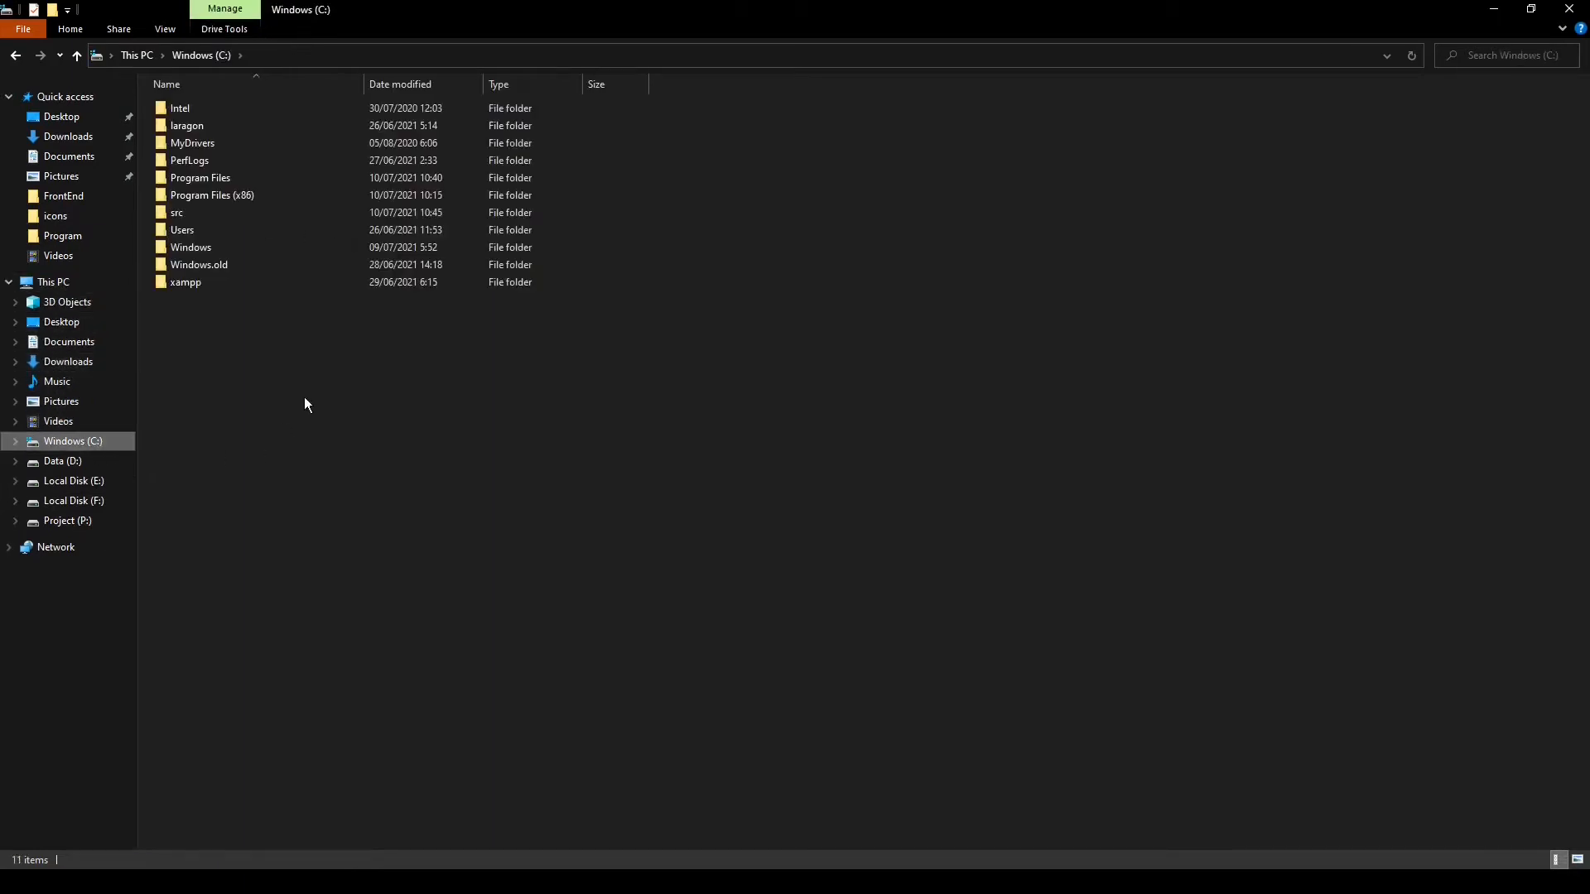
pyautogui.doubleClick(181, 217)
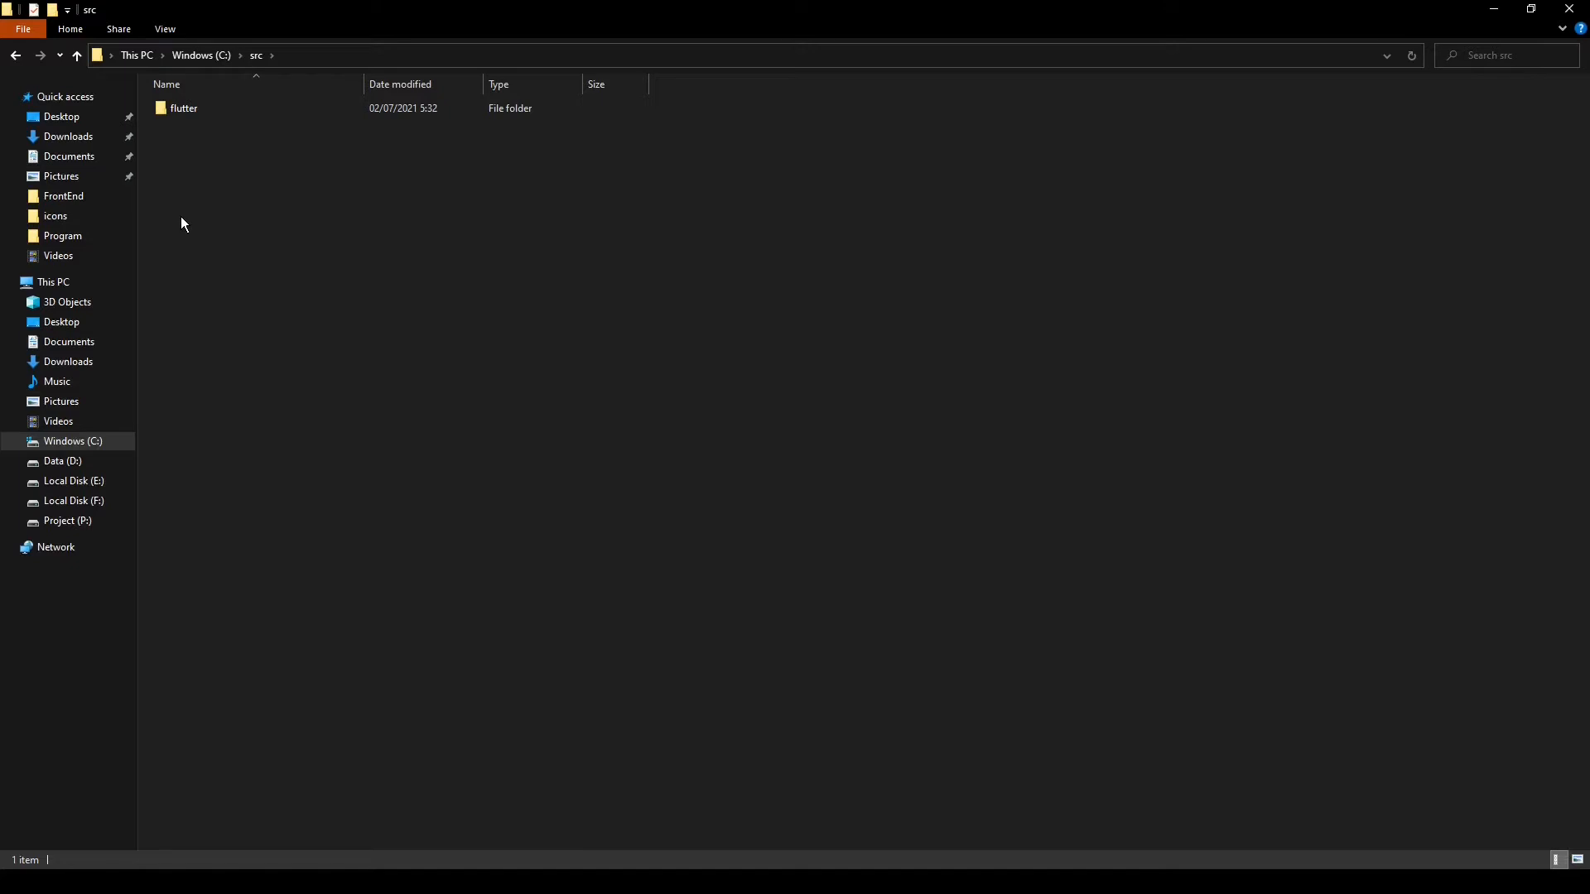
pyautogui.doubleClick(192, 108)
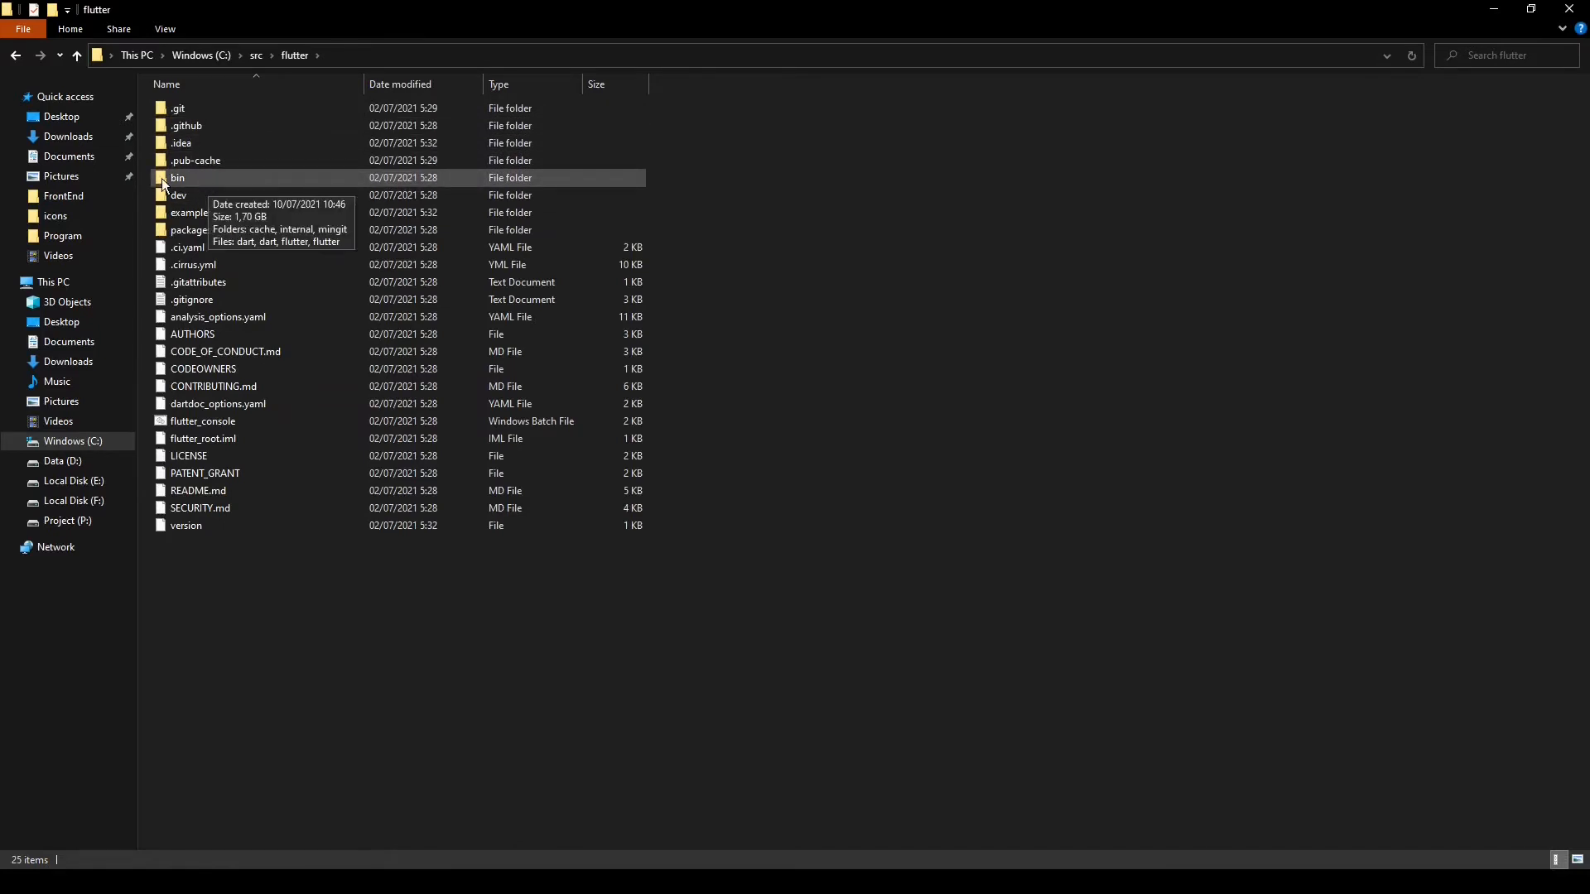
pyautogui.doubleClick(177, 181)
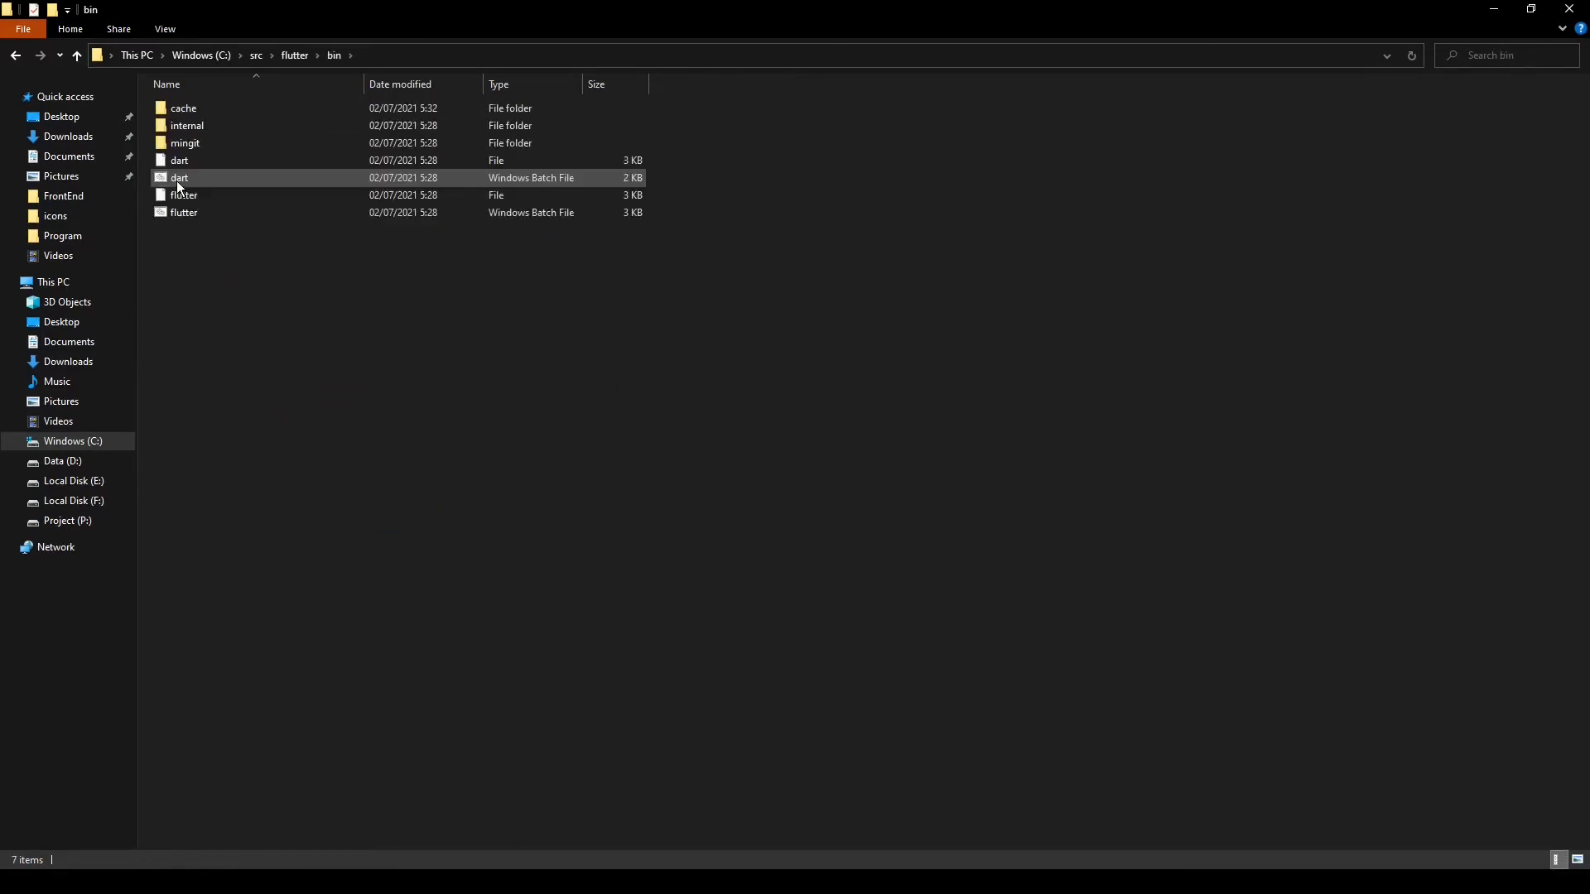
pyautogui.click(390, 51)
pyautogui.hotkey('ctrl', 'c')
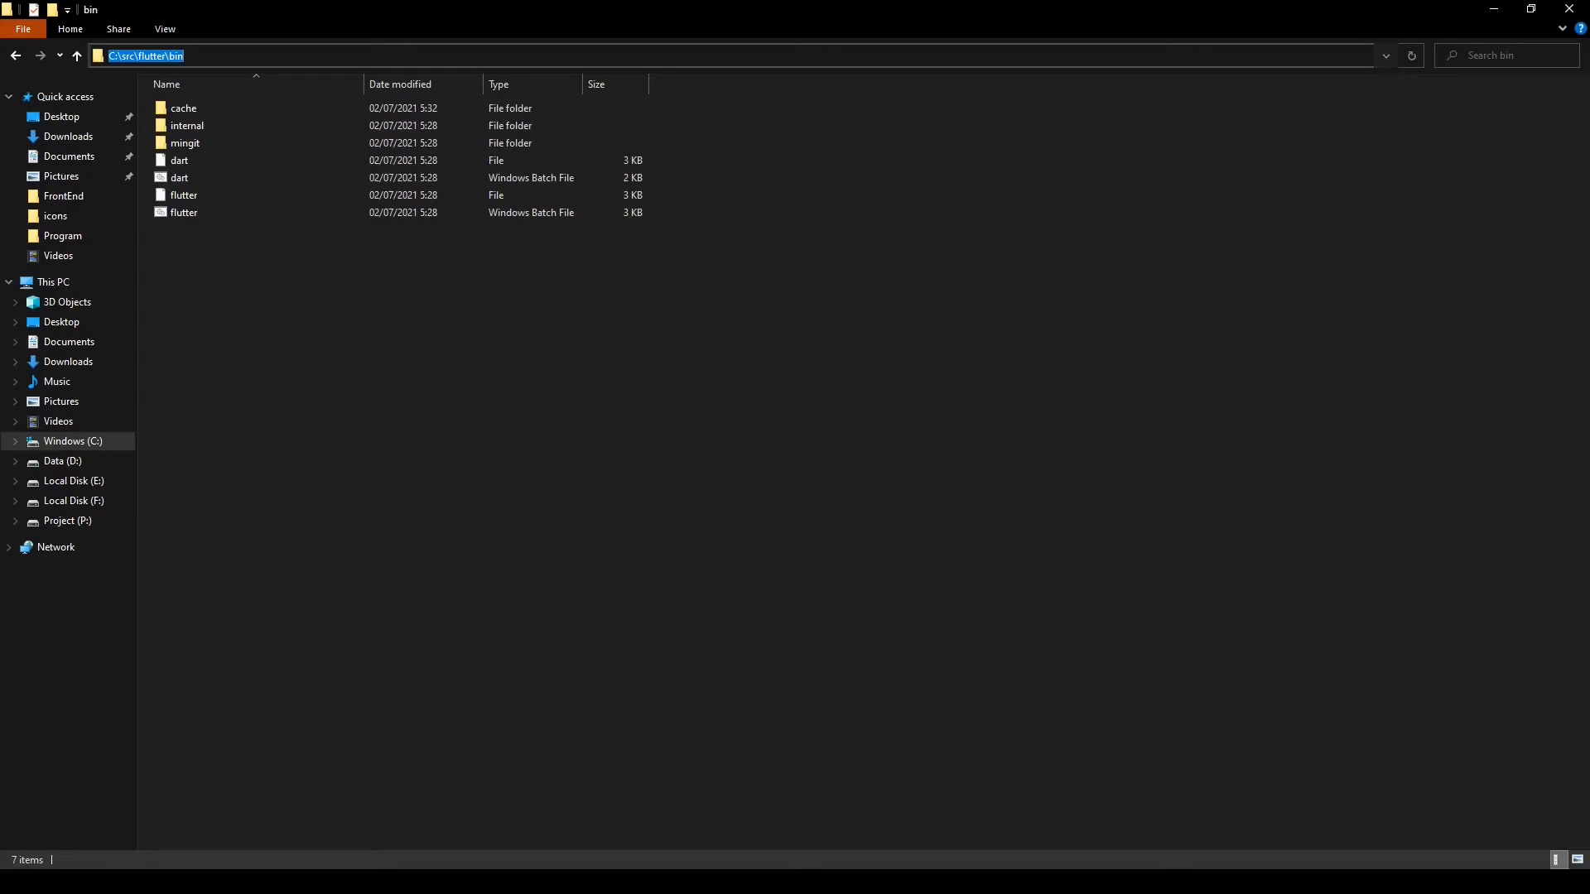
# Search Windows for the system environment variables settings and open the Environment Variables dialog
pyautogui.press('super')
pyautogui.write('en')
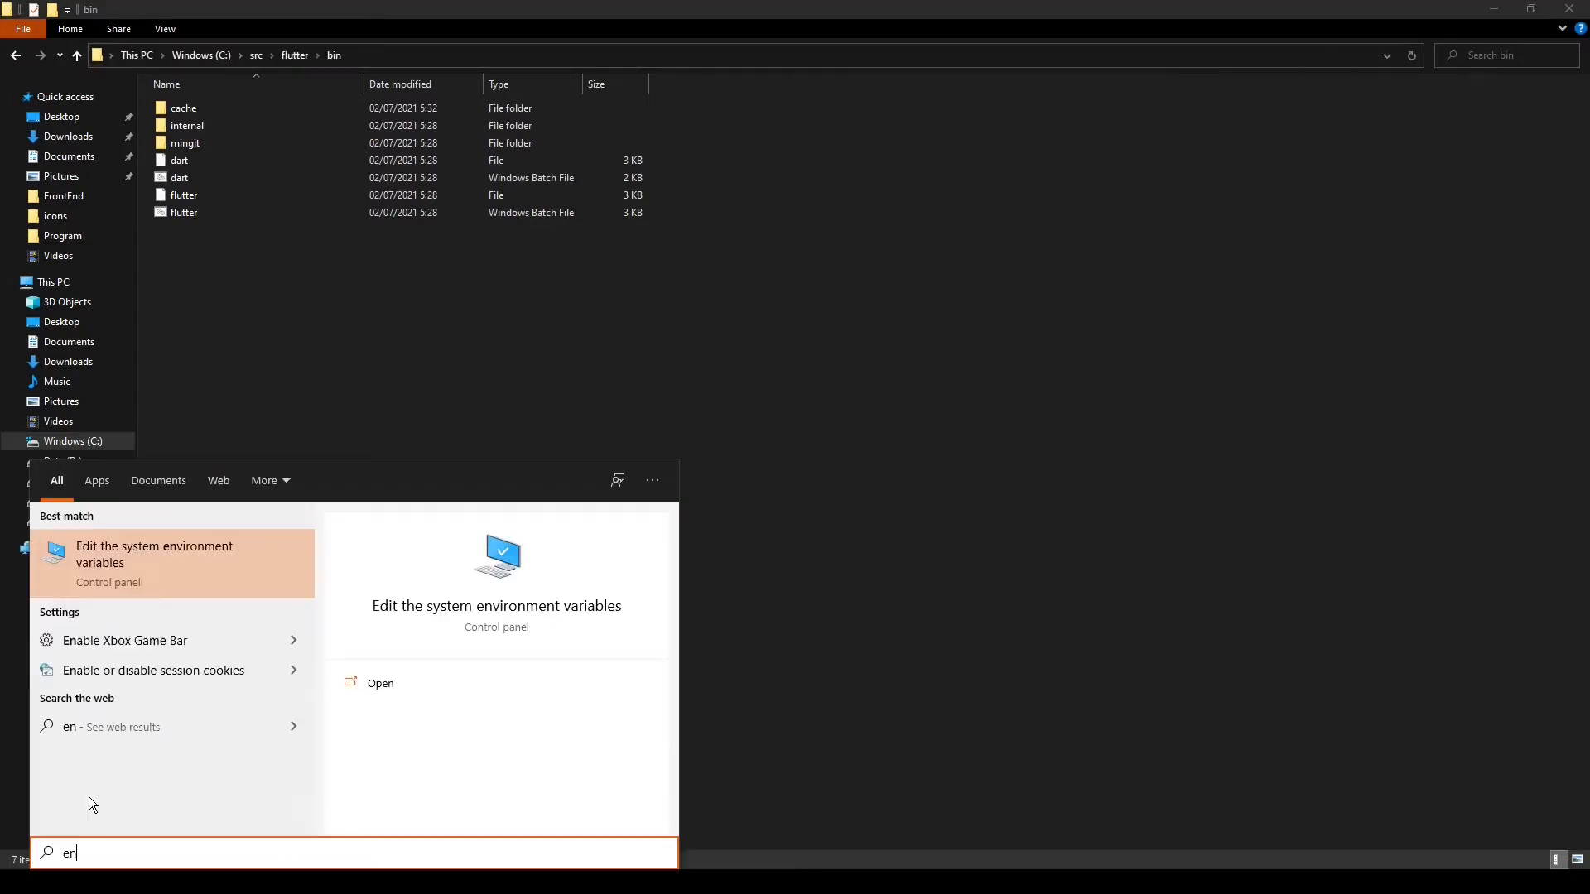
pyautogui.click(138, 566)
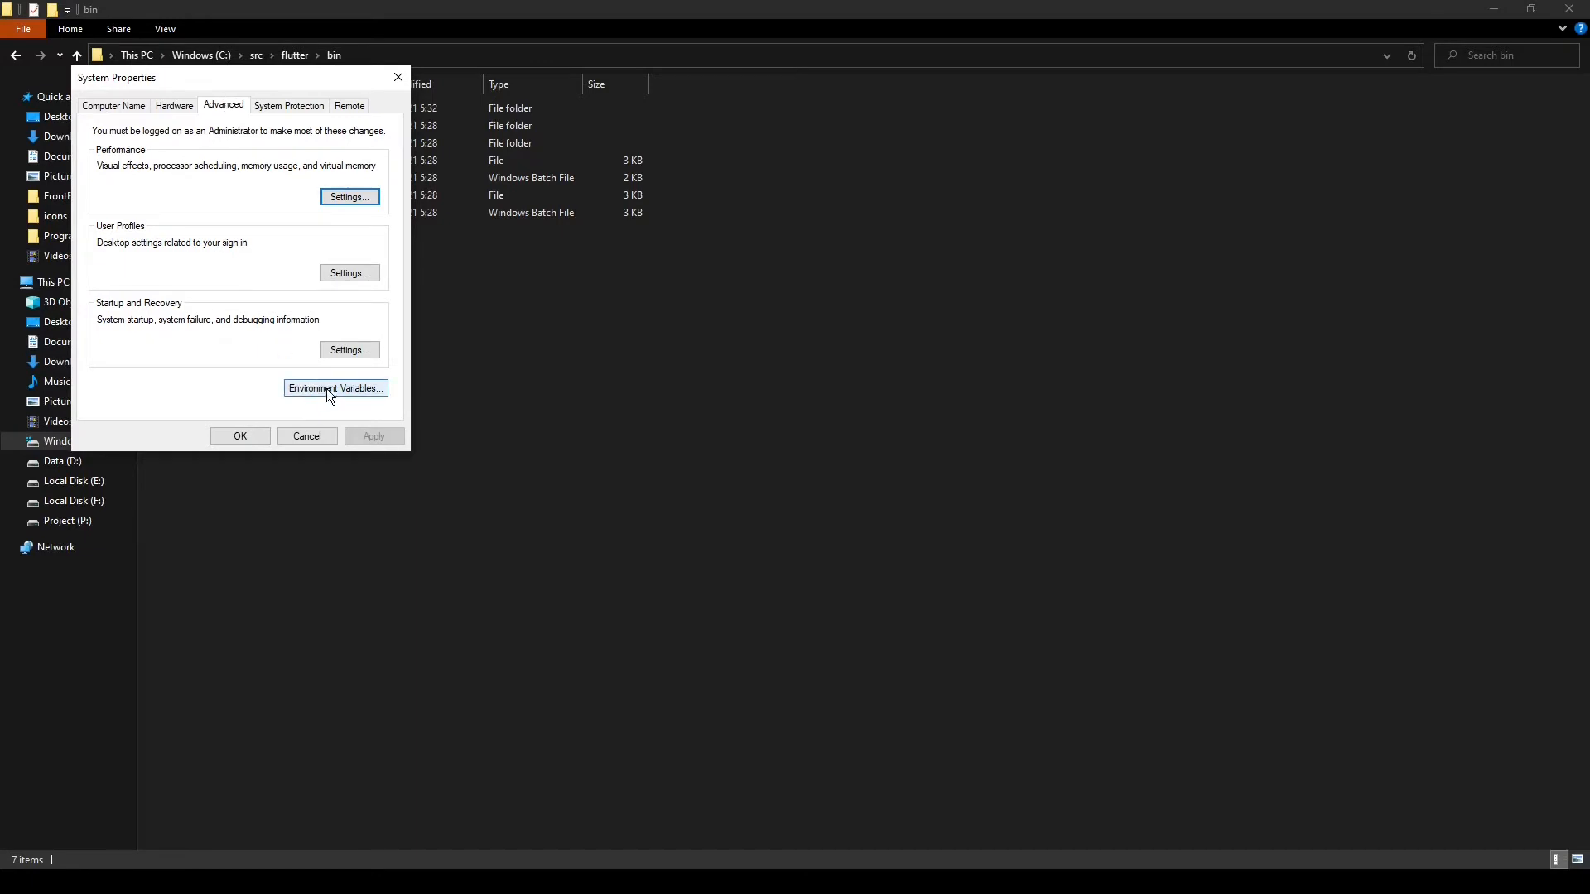
pyautogui.click(356, 389)
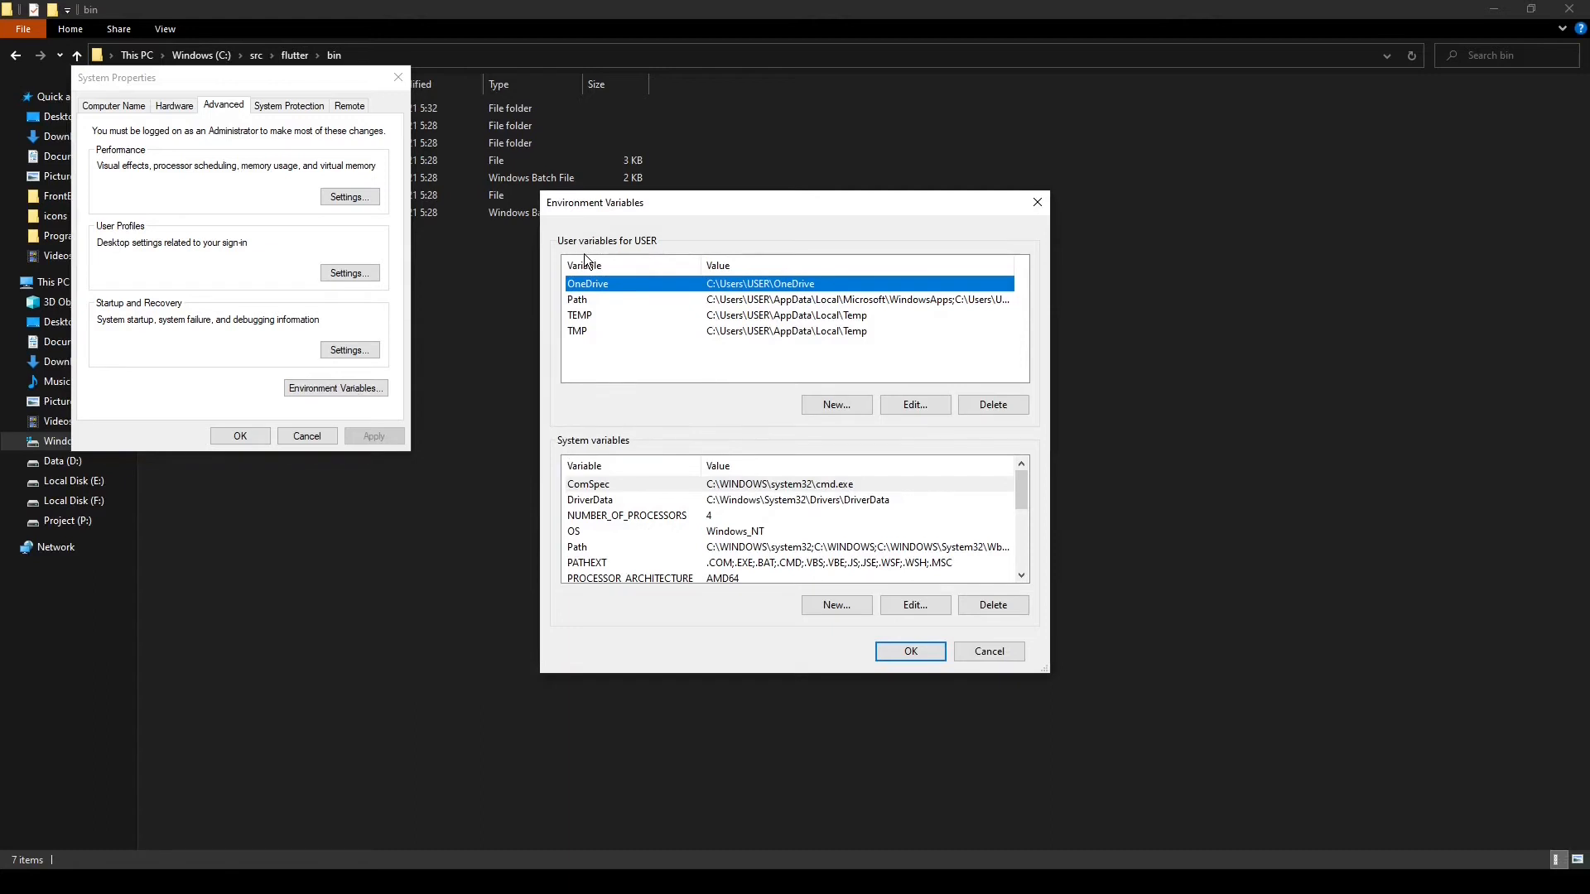
# Add C:\src\flutter\bin as a new entry in the user Path variable and save the environment variables
pyautogui.click(582, 305)
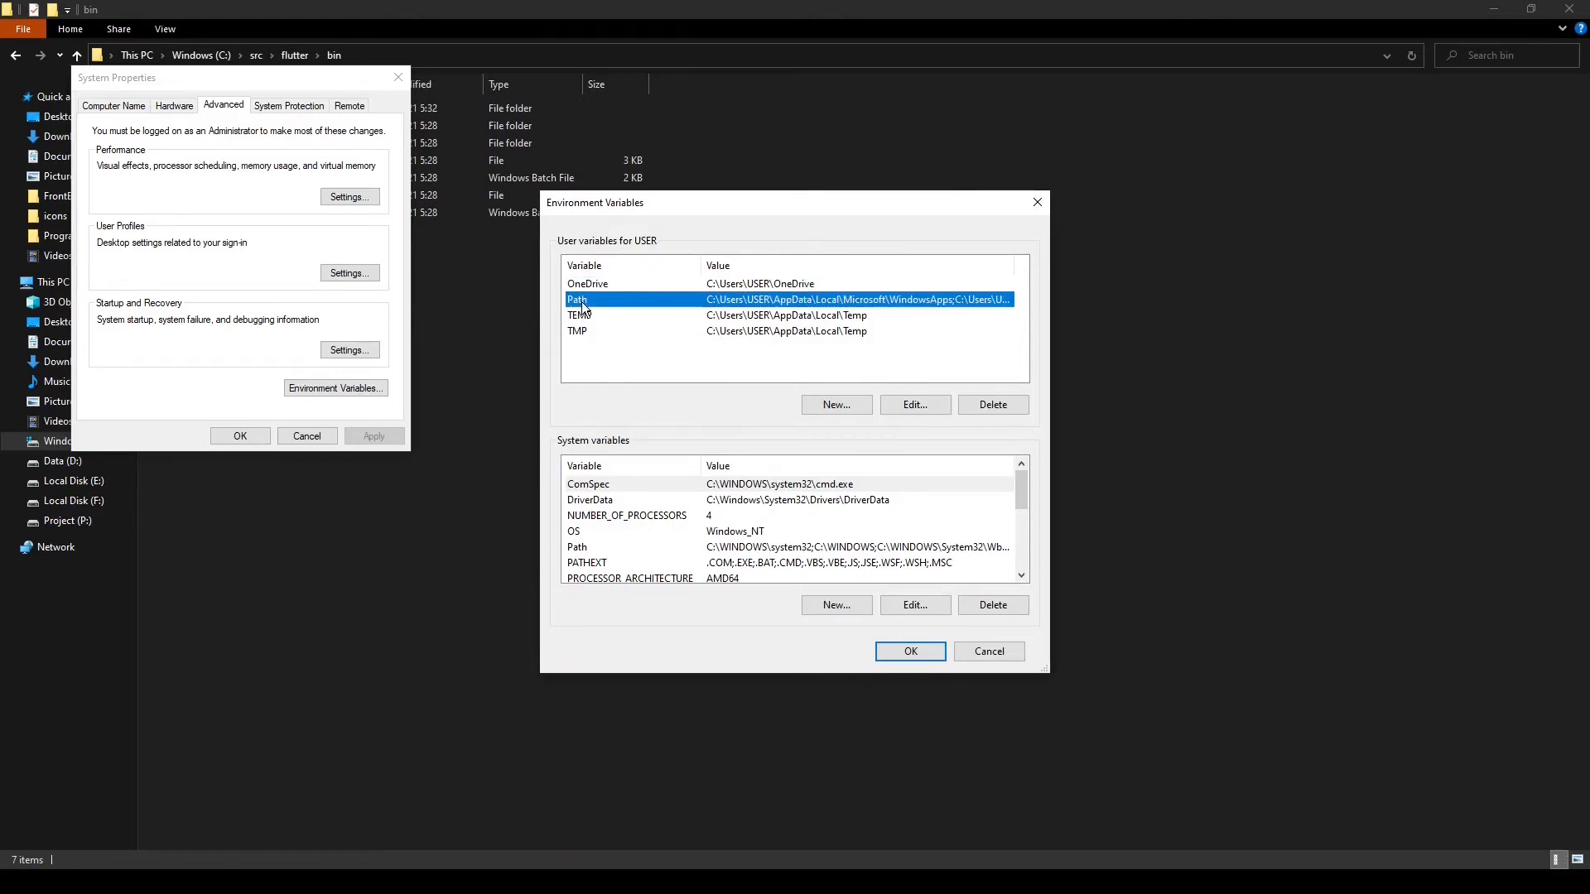
pyautogui.click(934, 412)
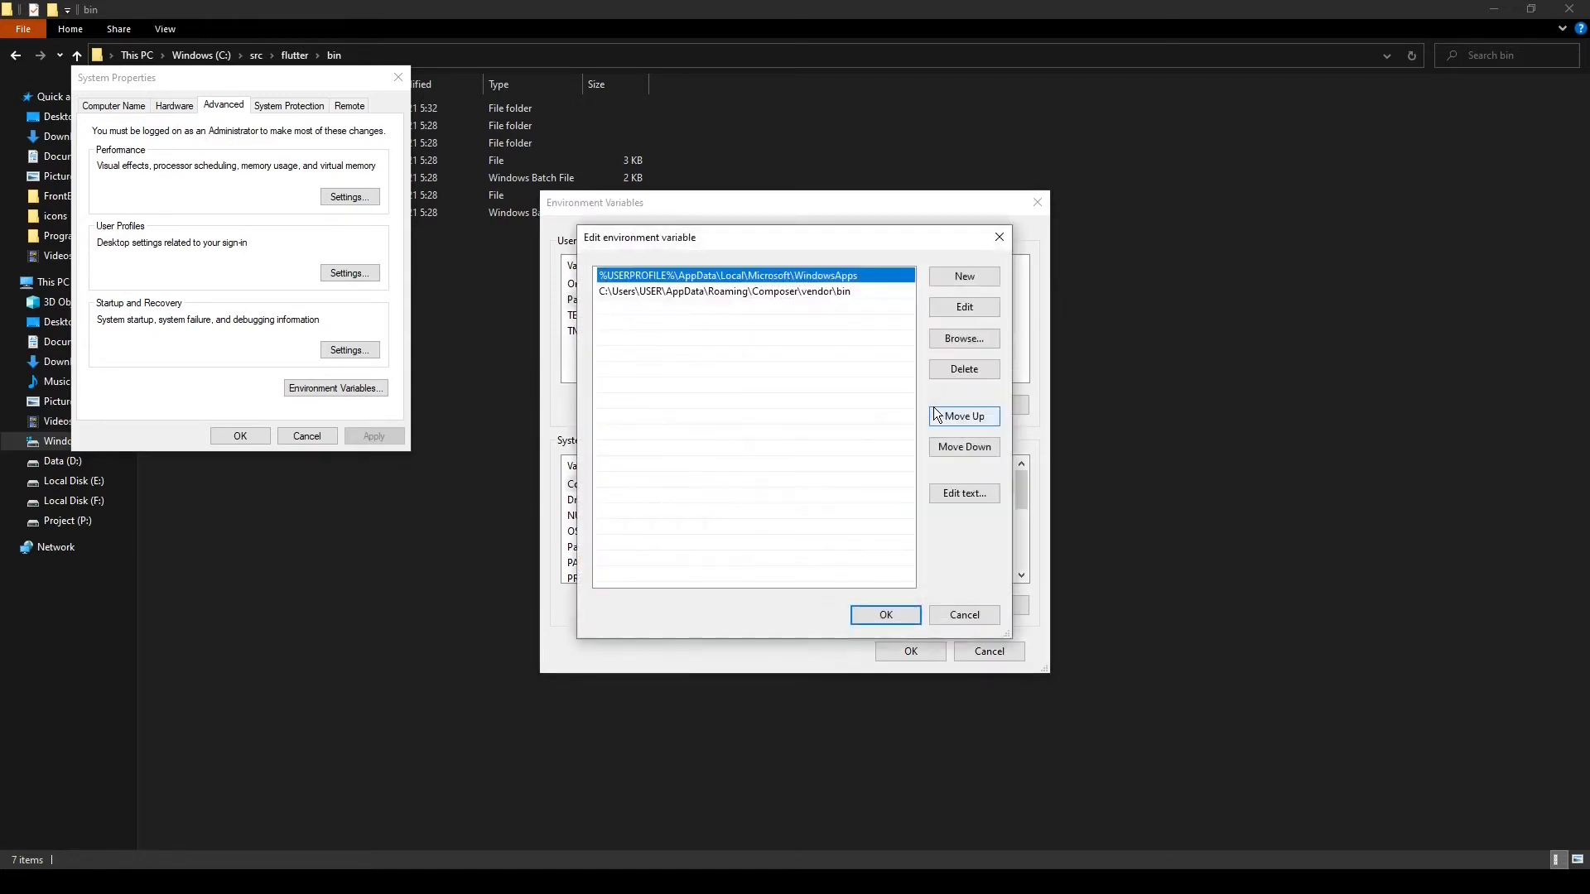
pyautogui.click(974, 277)
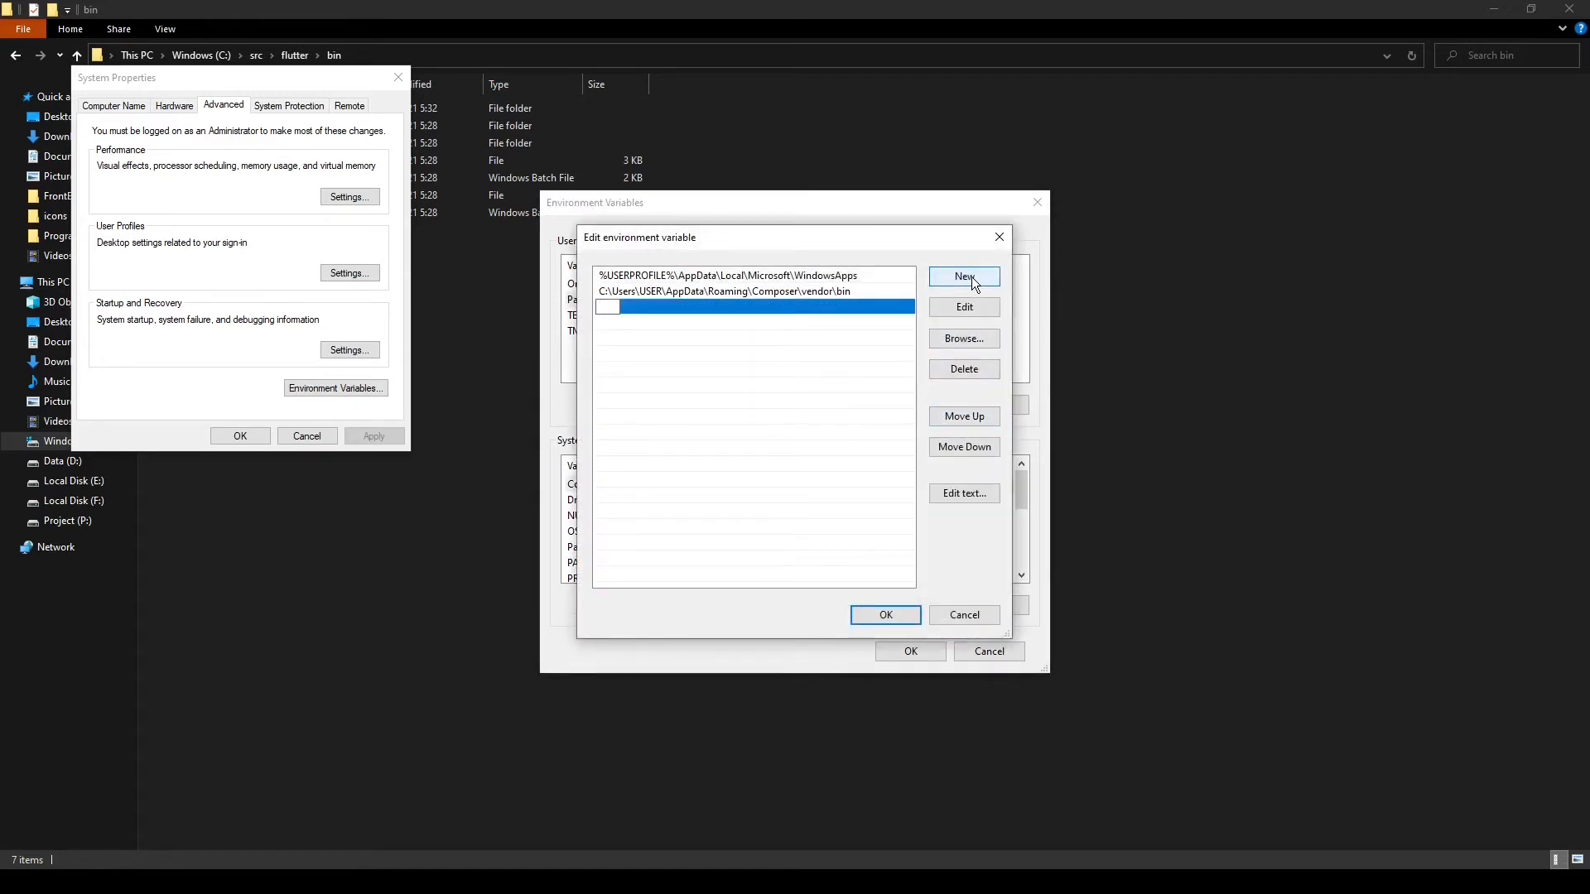
pyautogui.hotkey('ctrl', 'v')
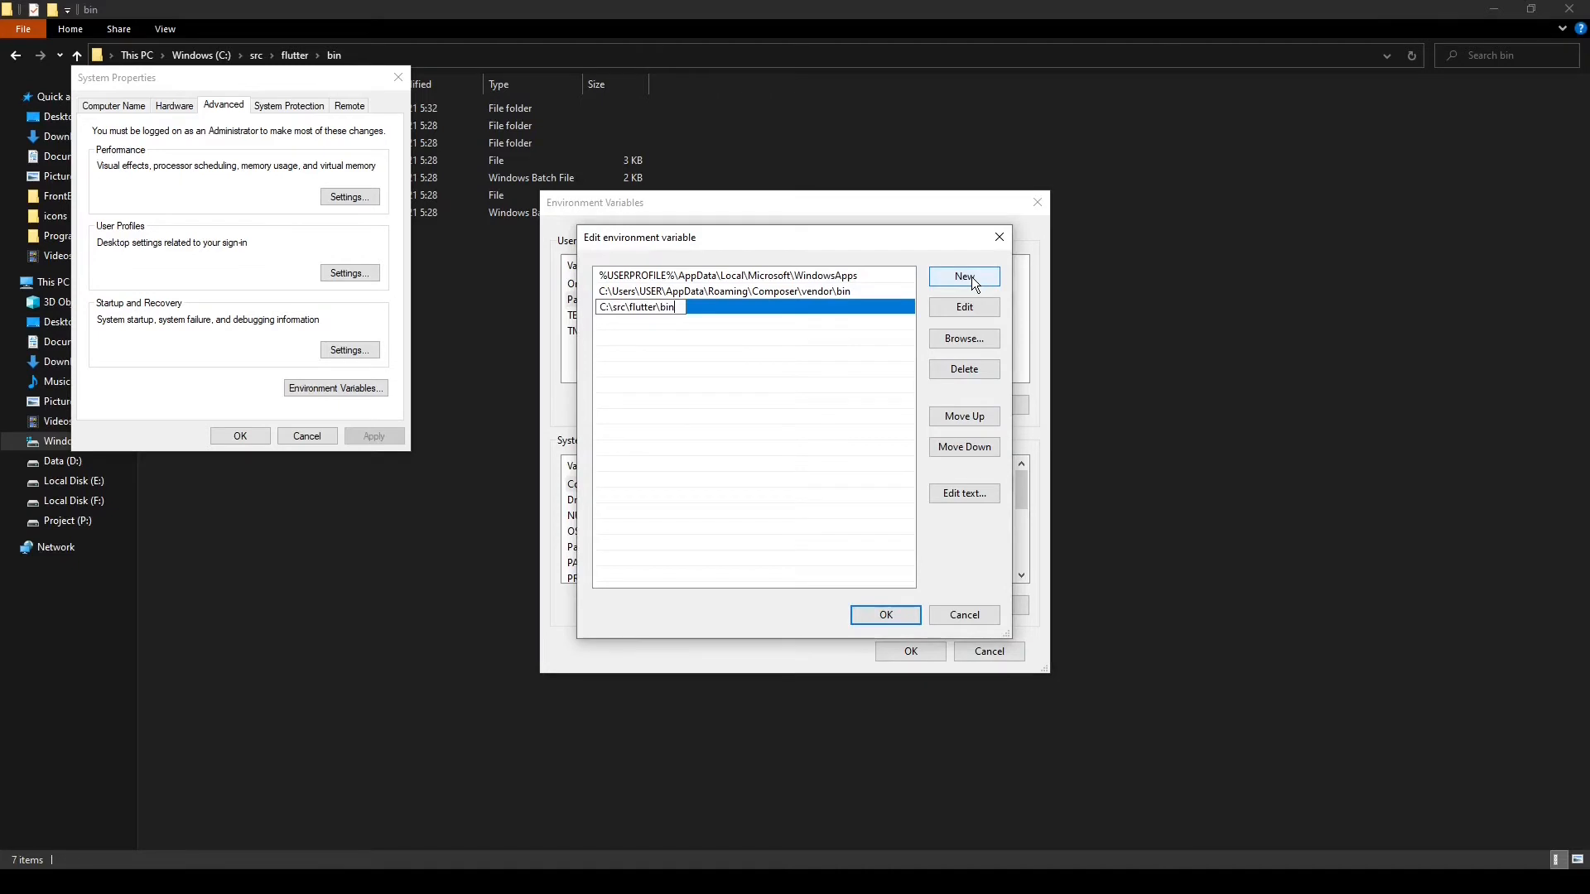
pyautogui.click(886, 618)
pyautogui.click(911, 651)
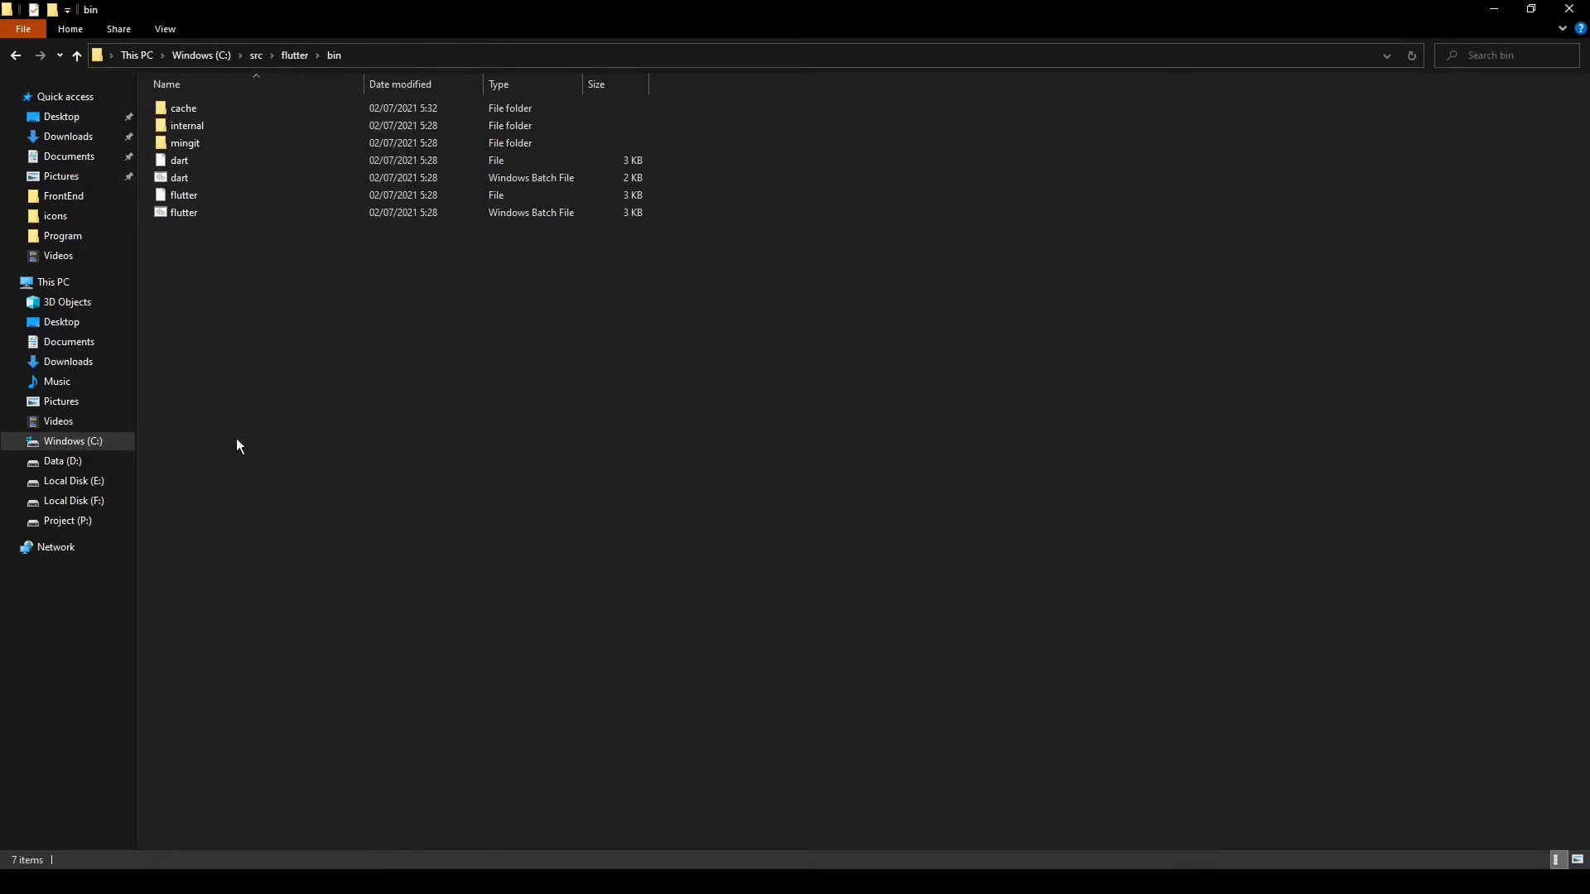
# Open Windows PowerShell, run flutter doctor to check the Flutter setup, and close the window
pyautogui.press('super')
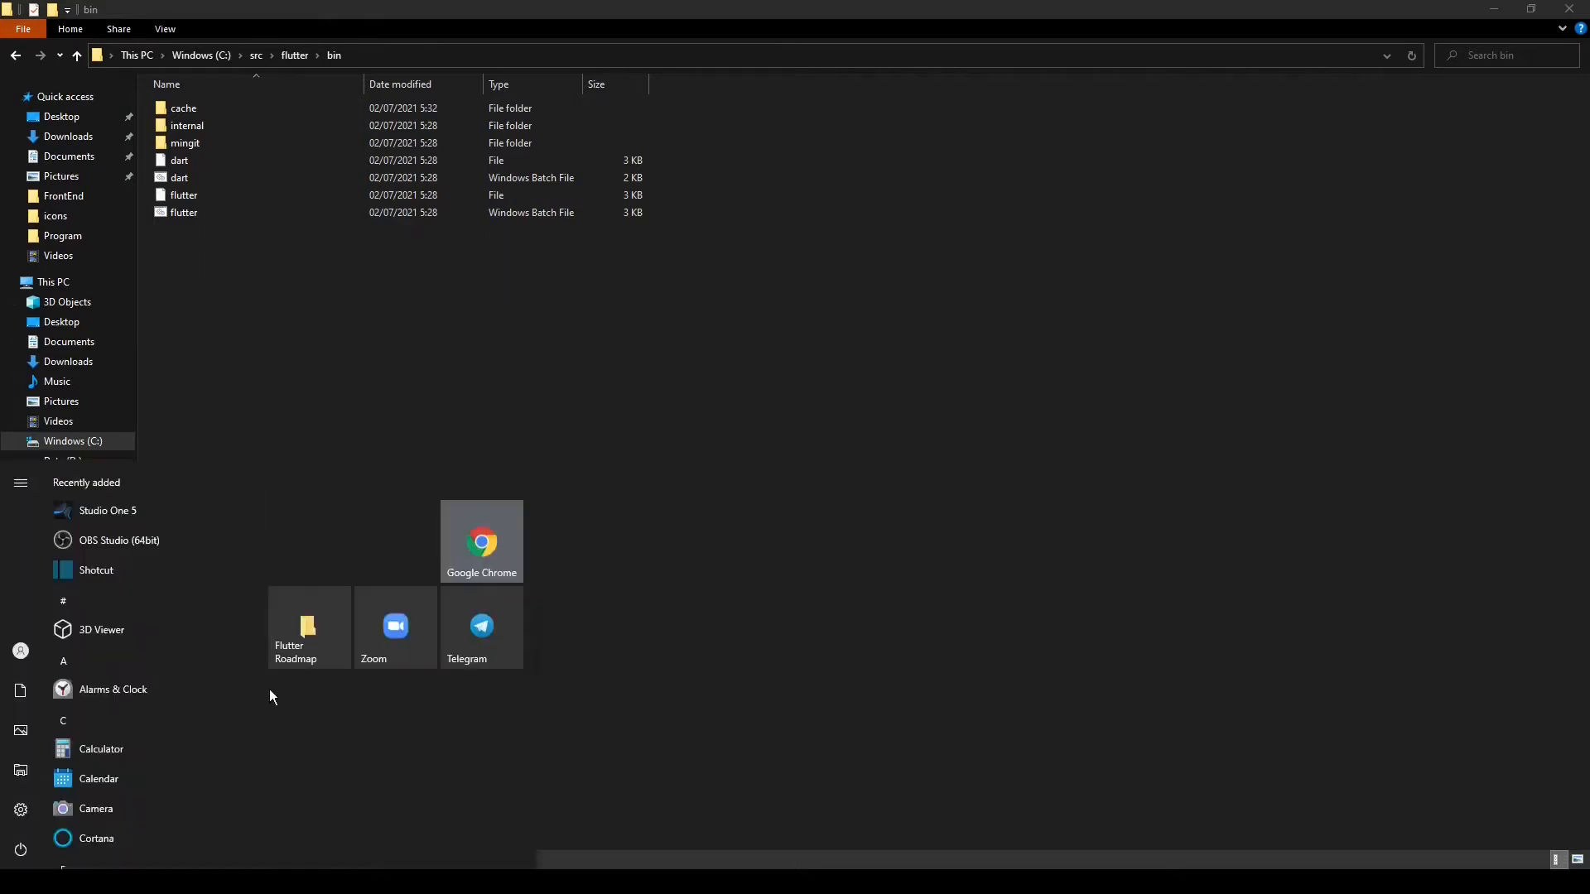
pyautogui.write('powersh')
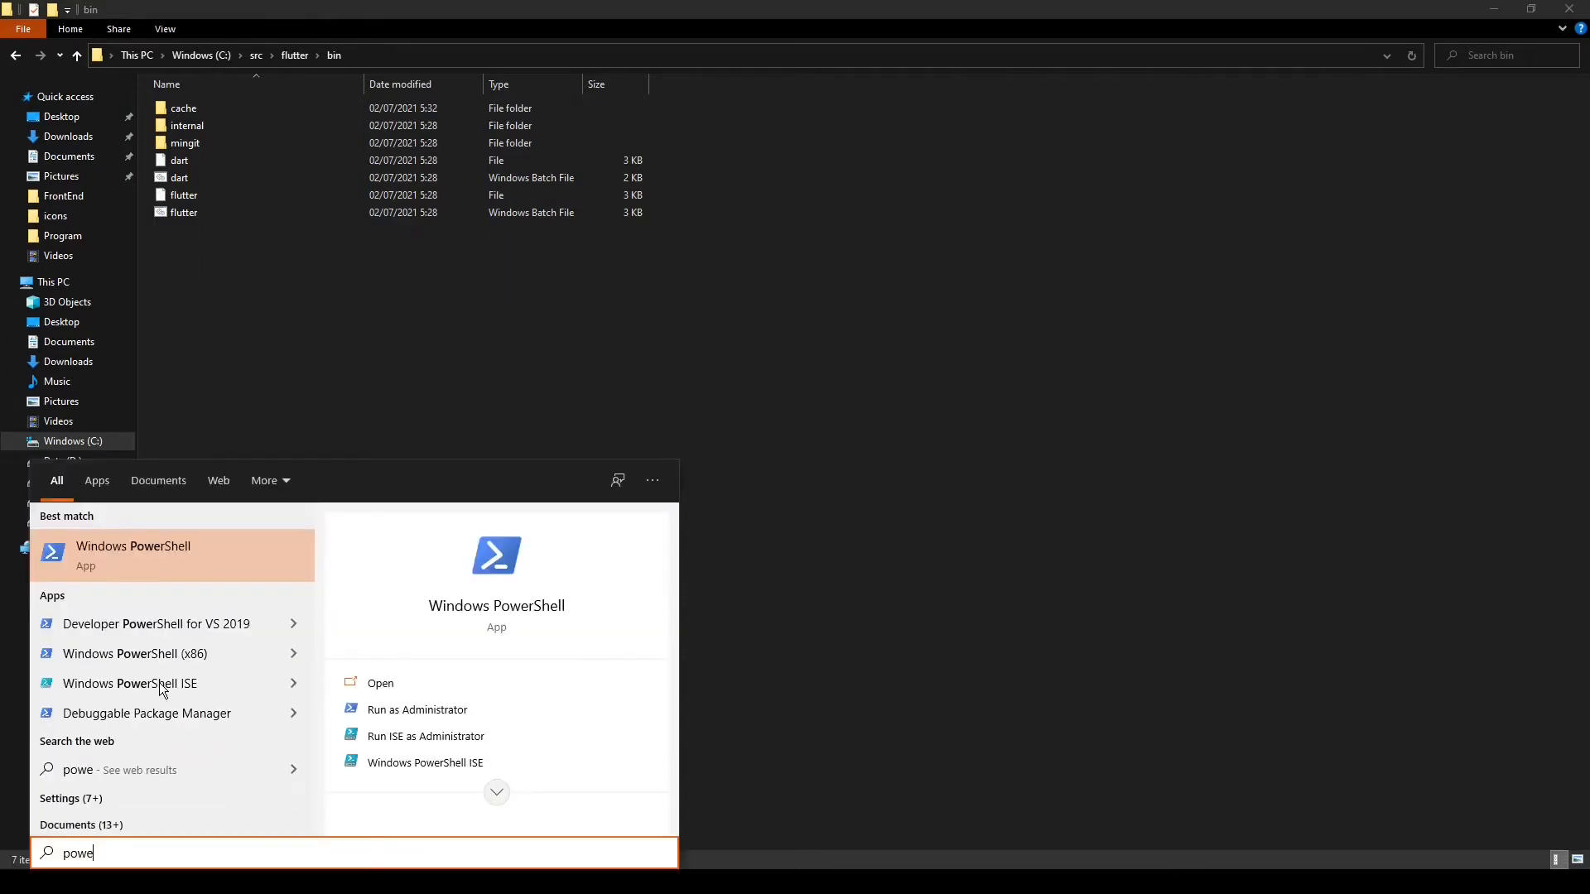
pyautogui.press('Return')
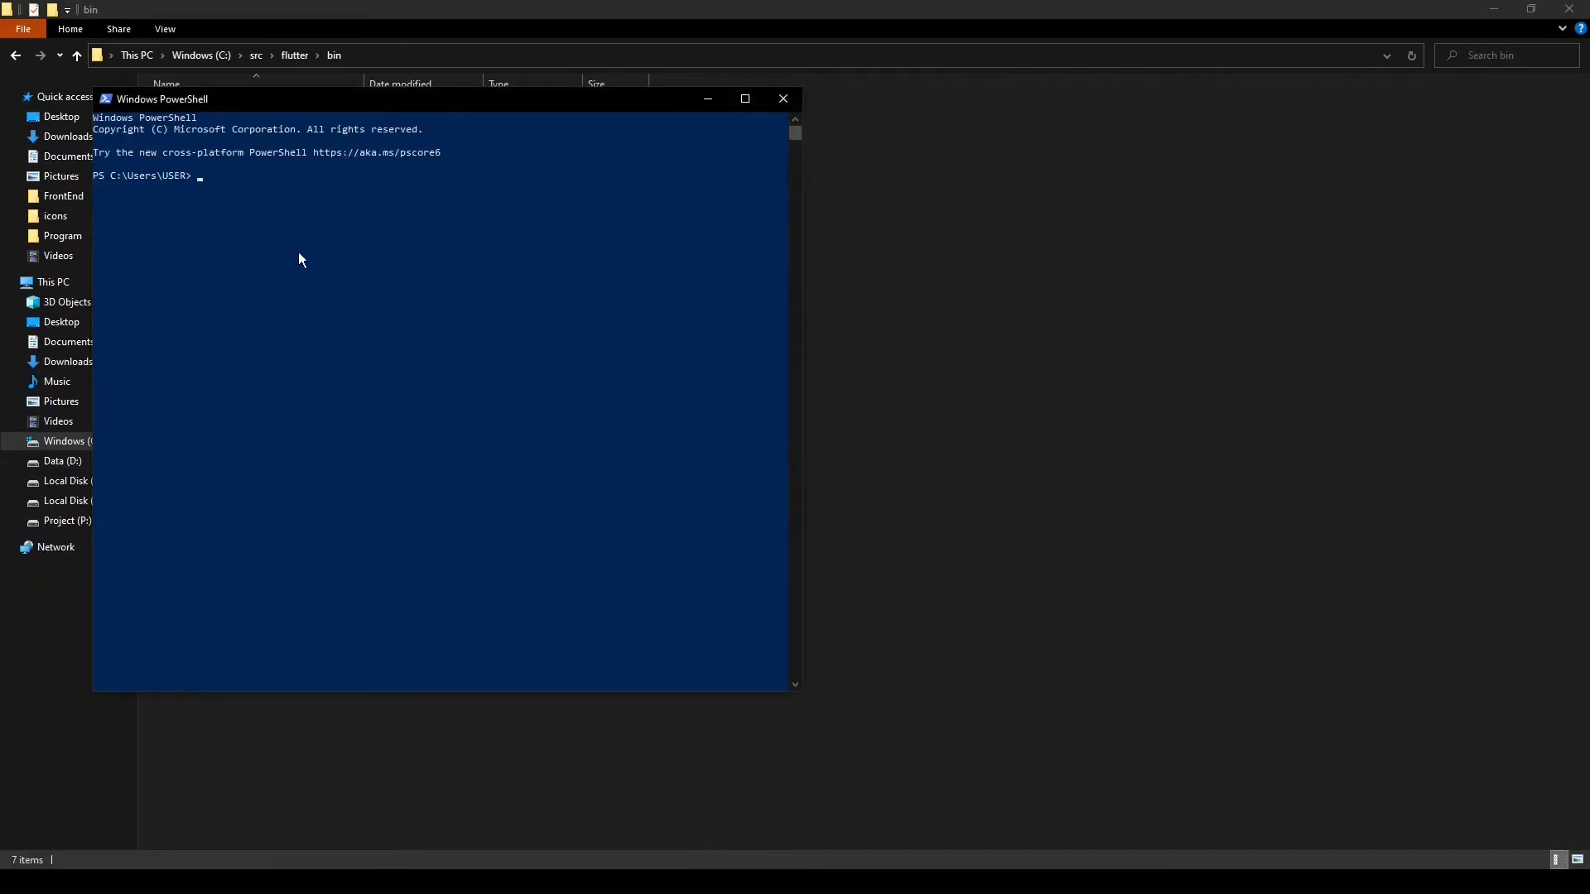
pyautogui.write('flutter doctor')
pyautogui.press('Return')
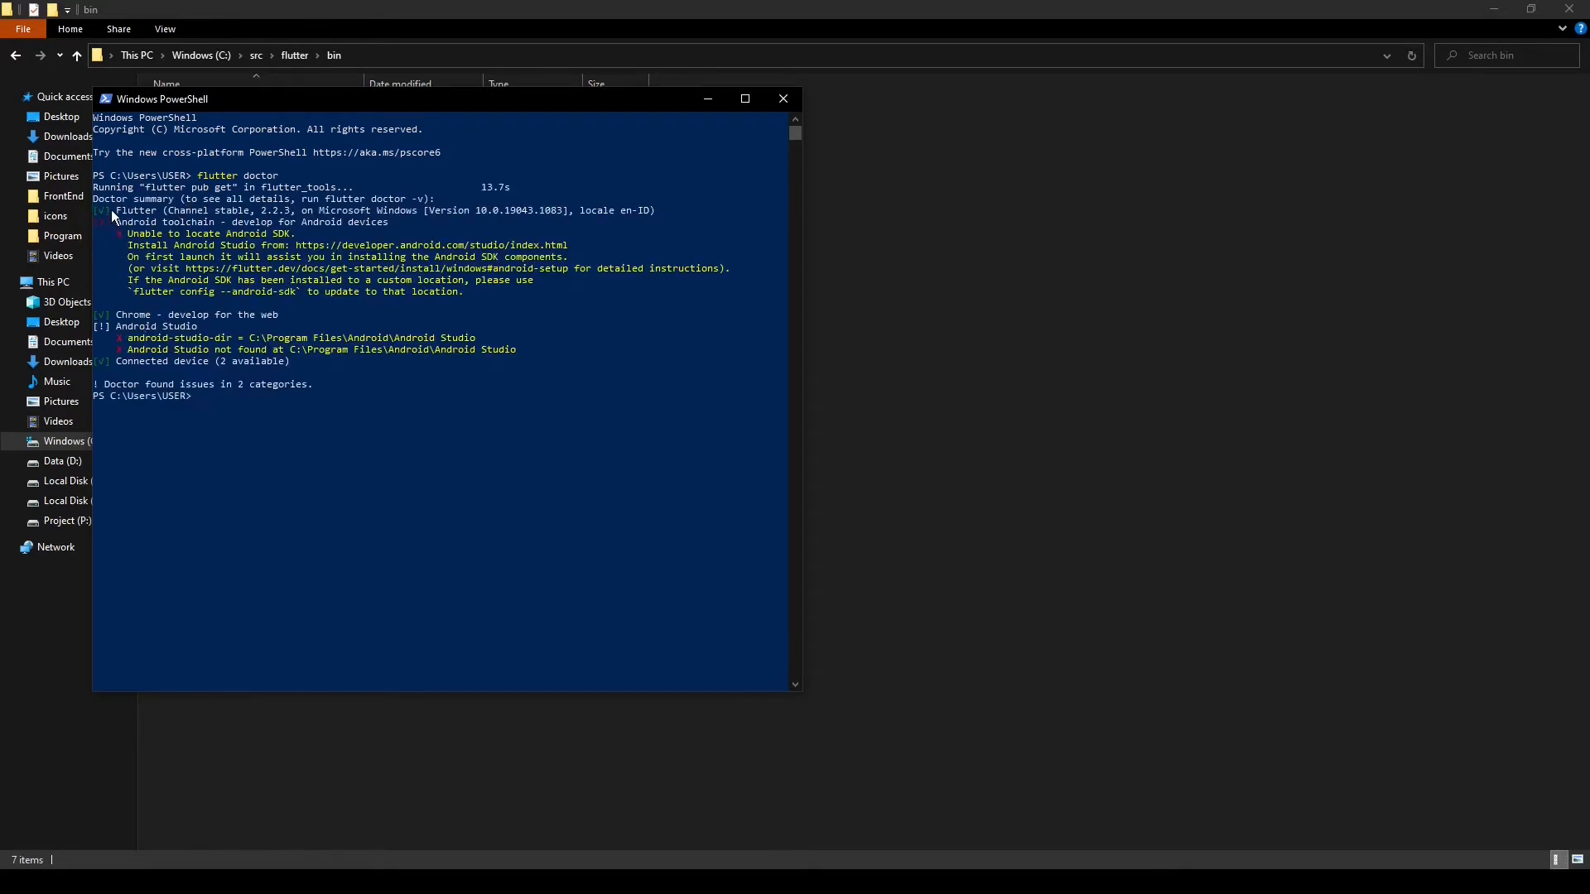
pyautogui.click(779, 106)
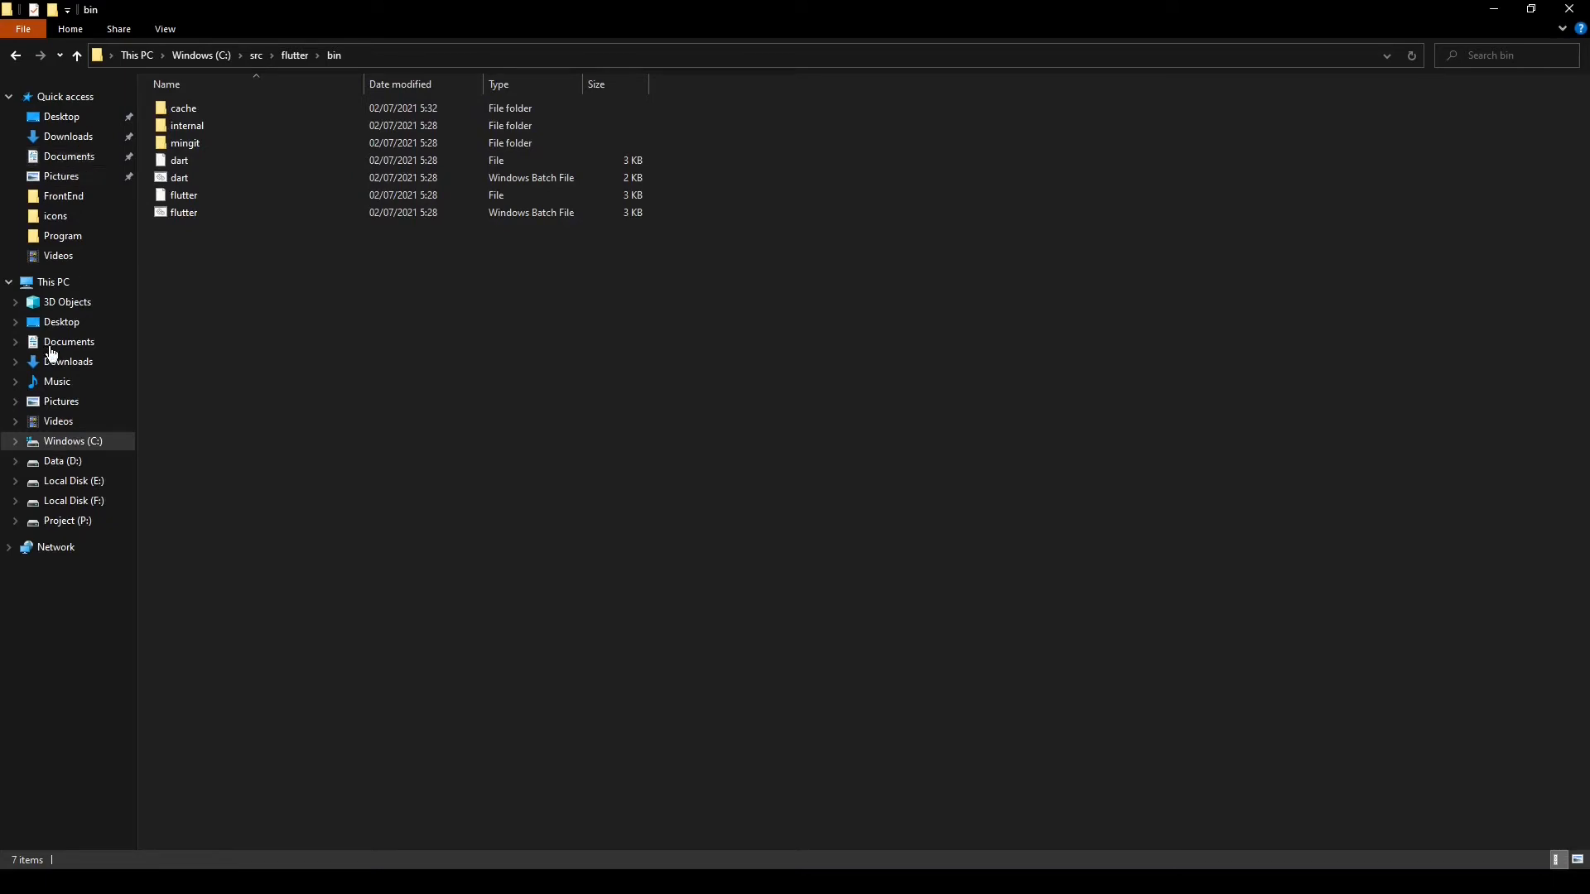
# Open the Compressed folder in Downloads and launch the android-studio-ide-202.7486908-windows installer
pyautogui.click(78, 137)
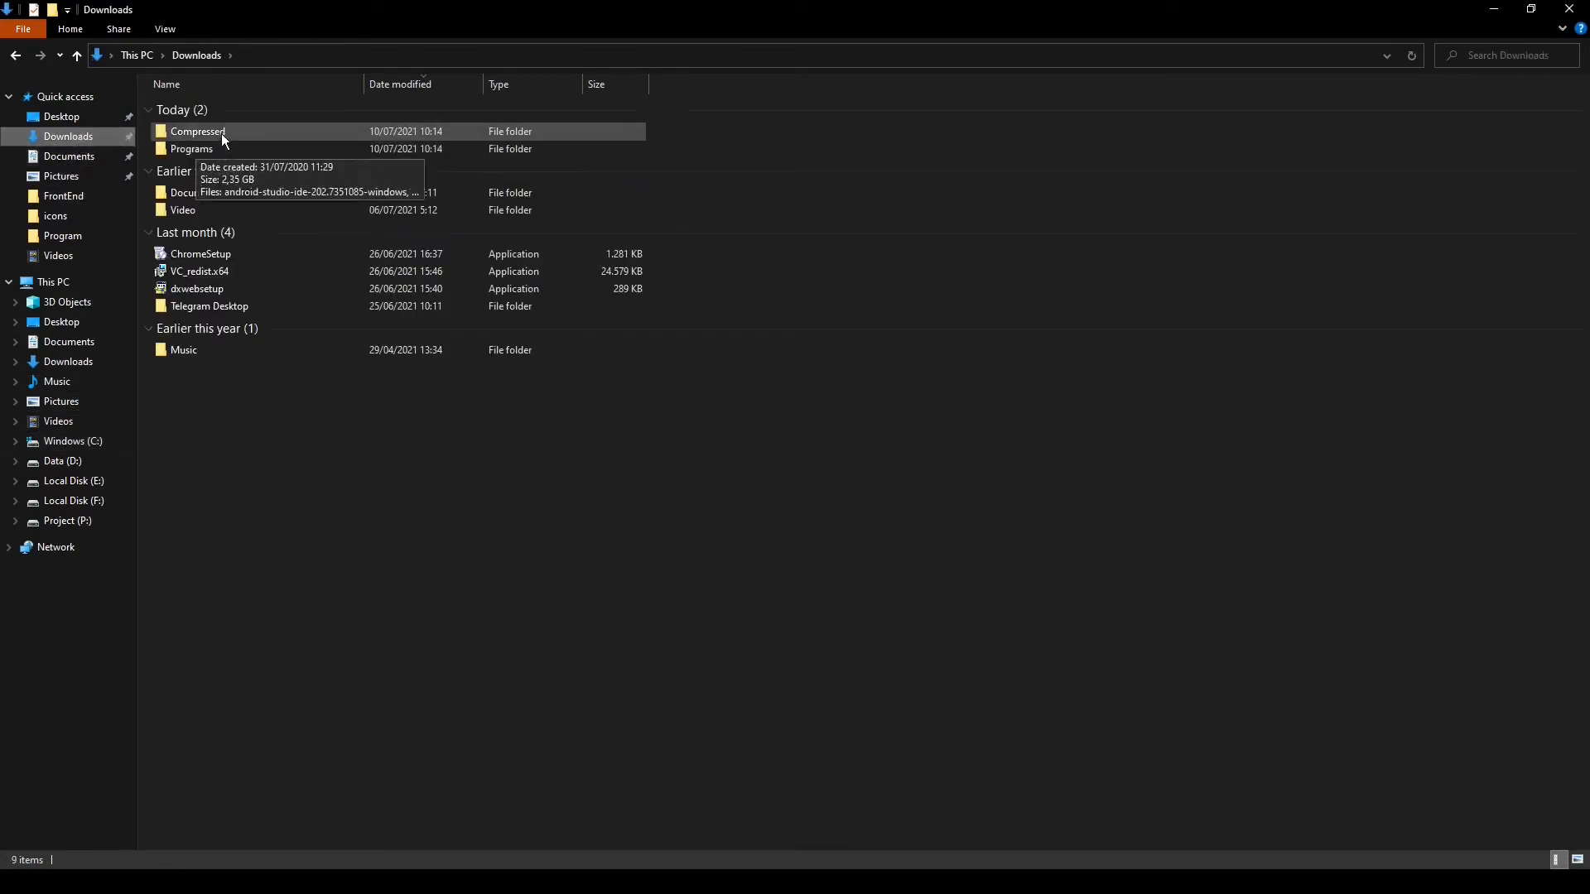
pyautogui.doubleClick(221, 133)
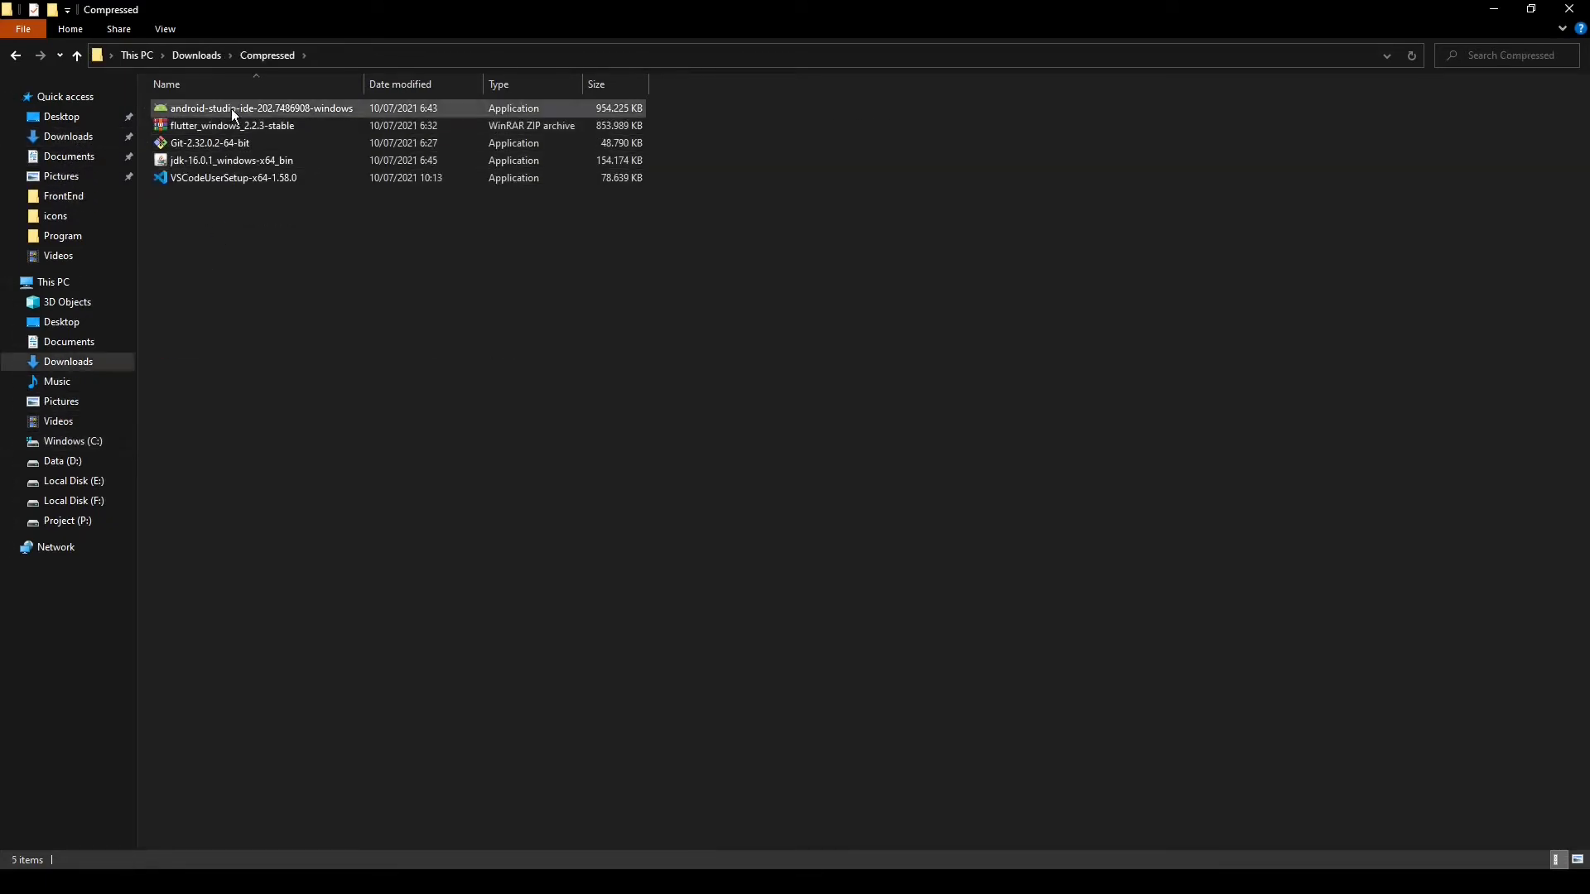
pyautogui.click(230, 107)
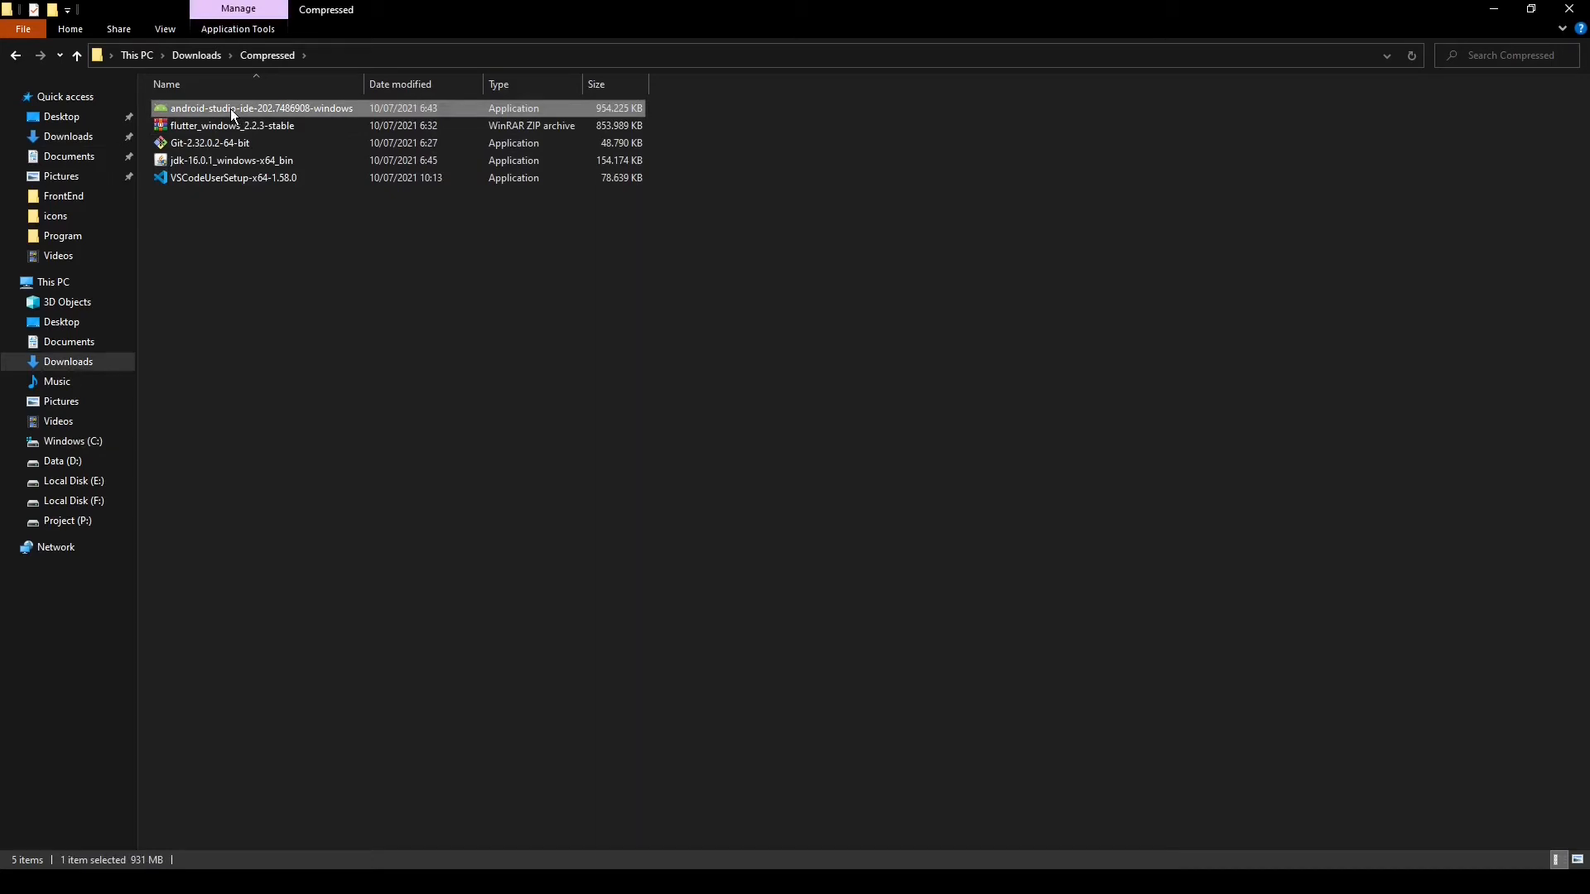
pyautogui.doubleClick(232, 110)
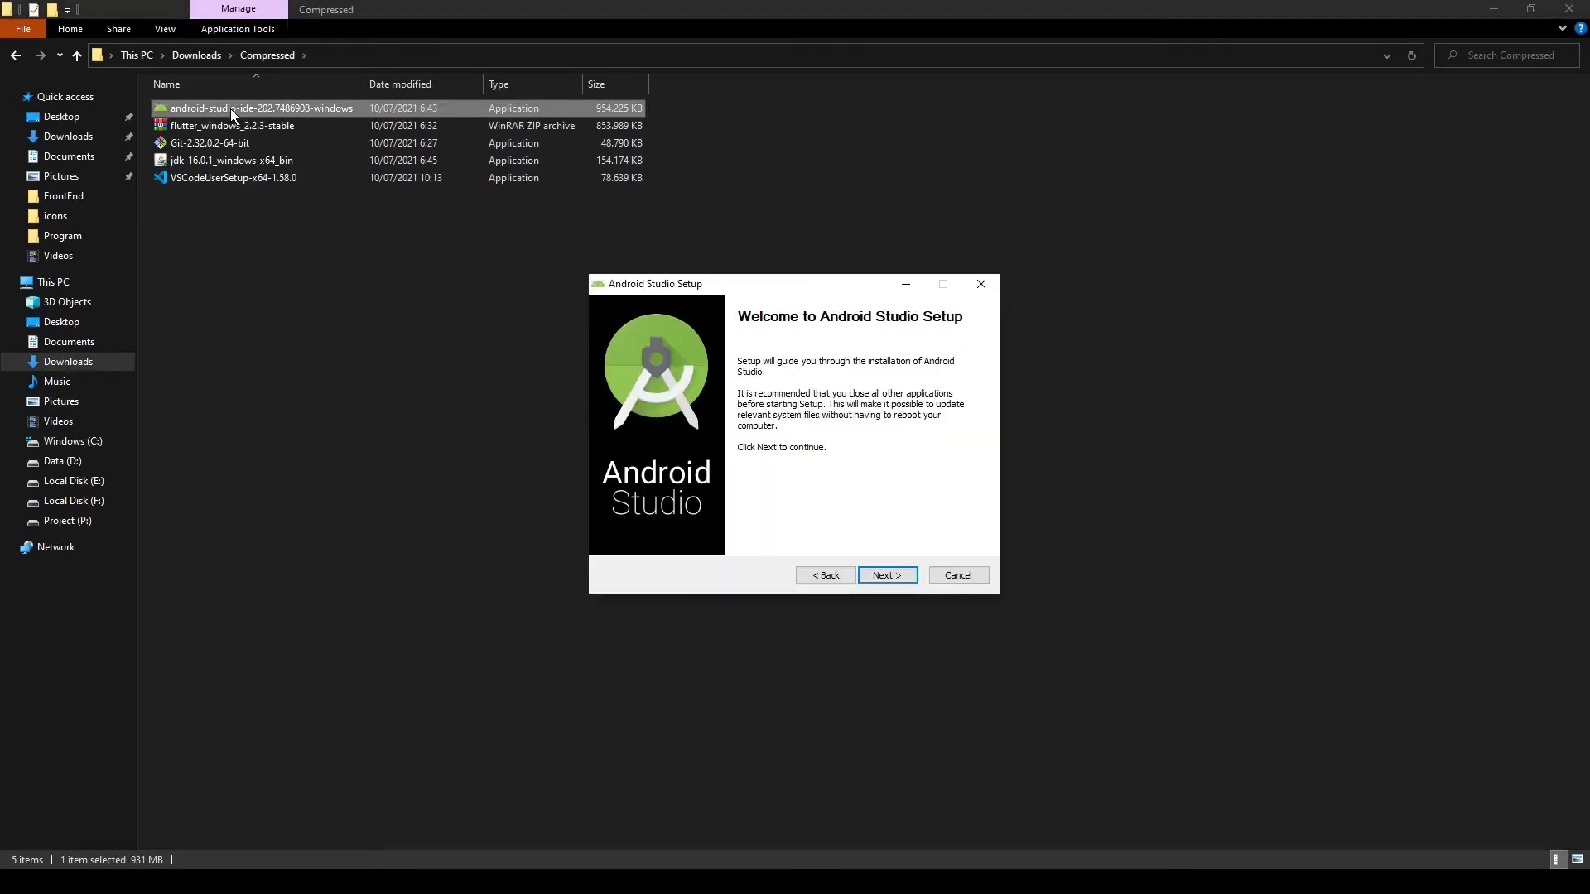
# Install Android Studio with Android Virtual Device in C:\Program Files\Android\Android Studio, then finish setup with Start Android Studio enabled
pyautogui.click(893, 575)
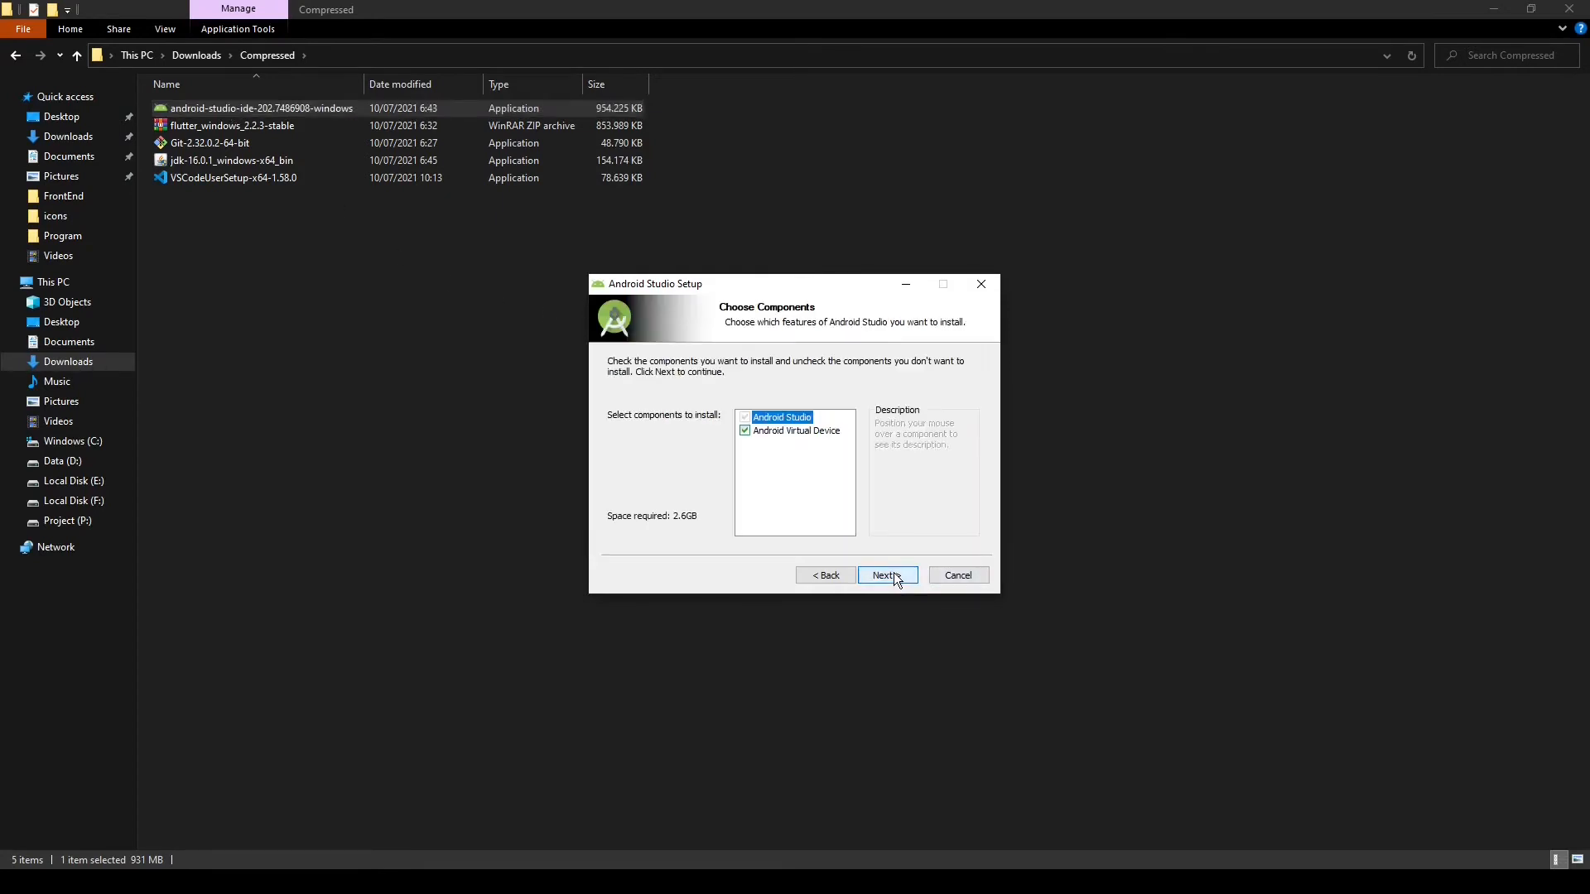
pyautogui.click(893, 573)
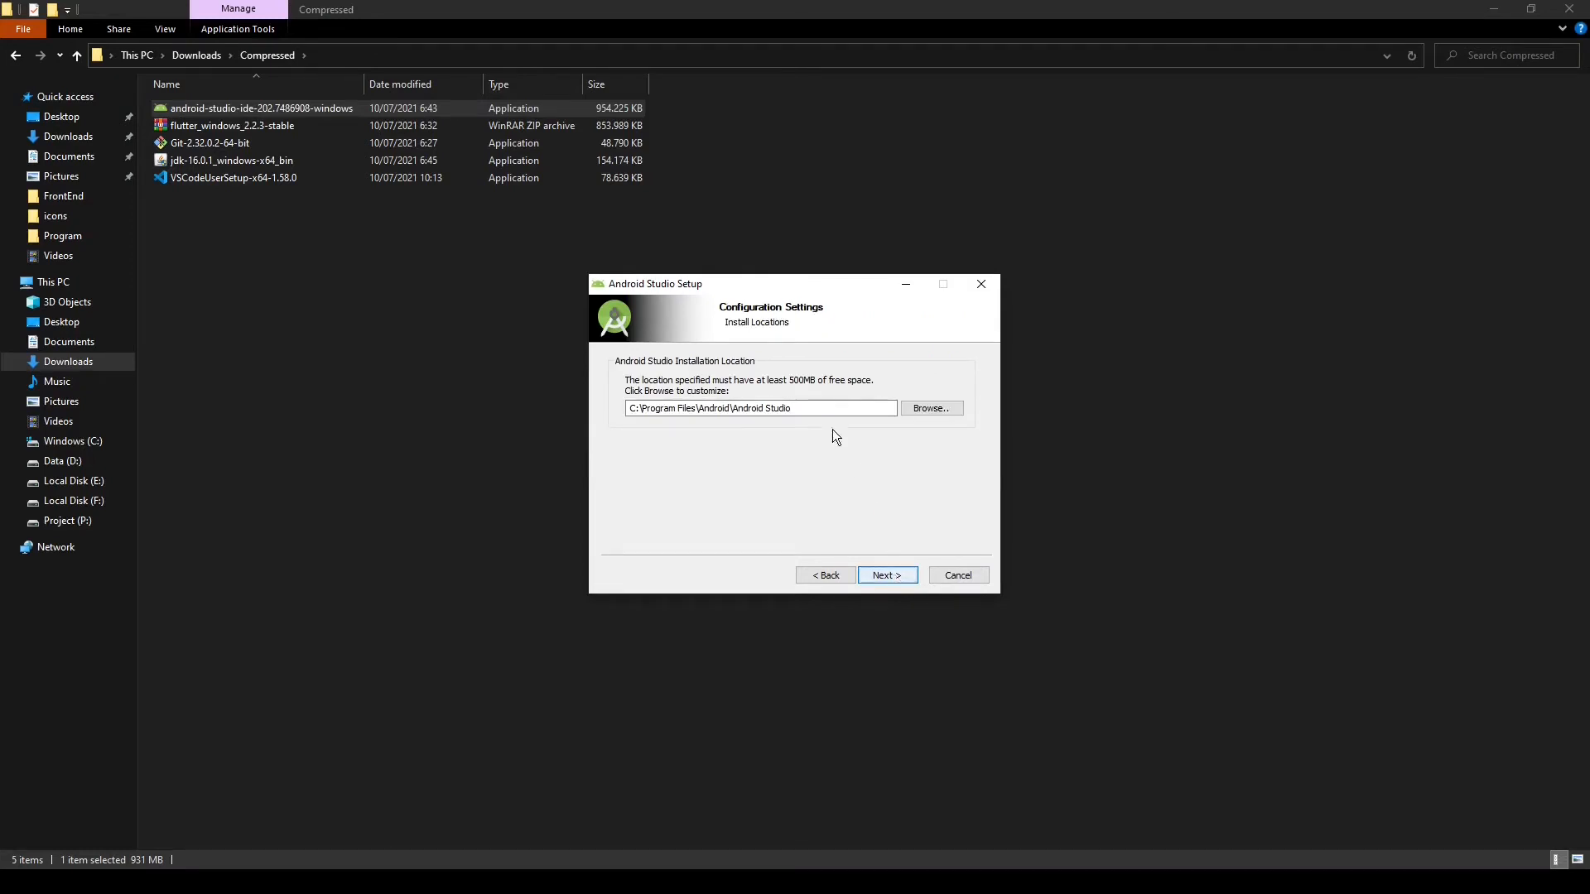
pyautogui.click(901, 575)
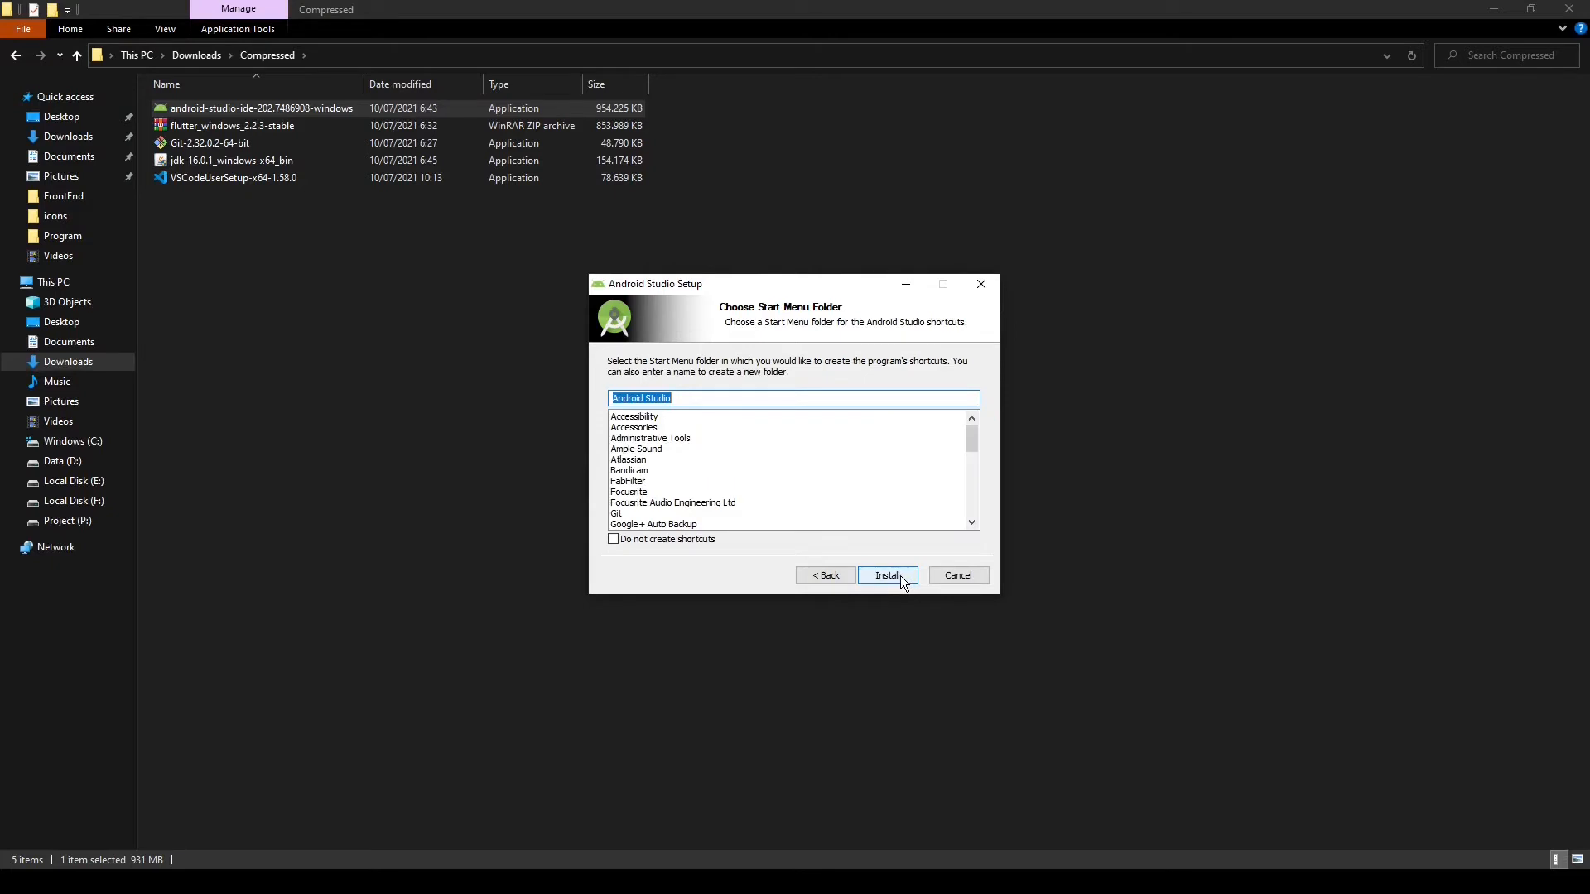
pyautogui.click(902, 575)
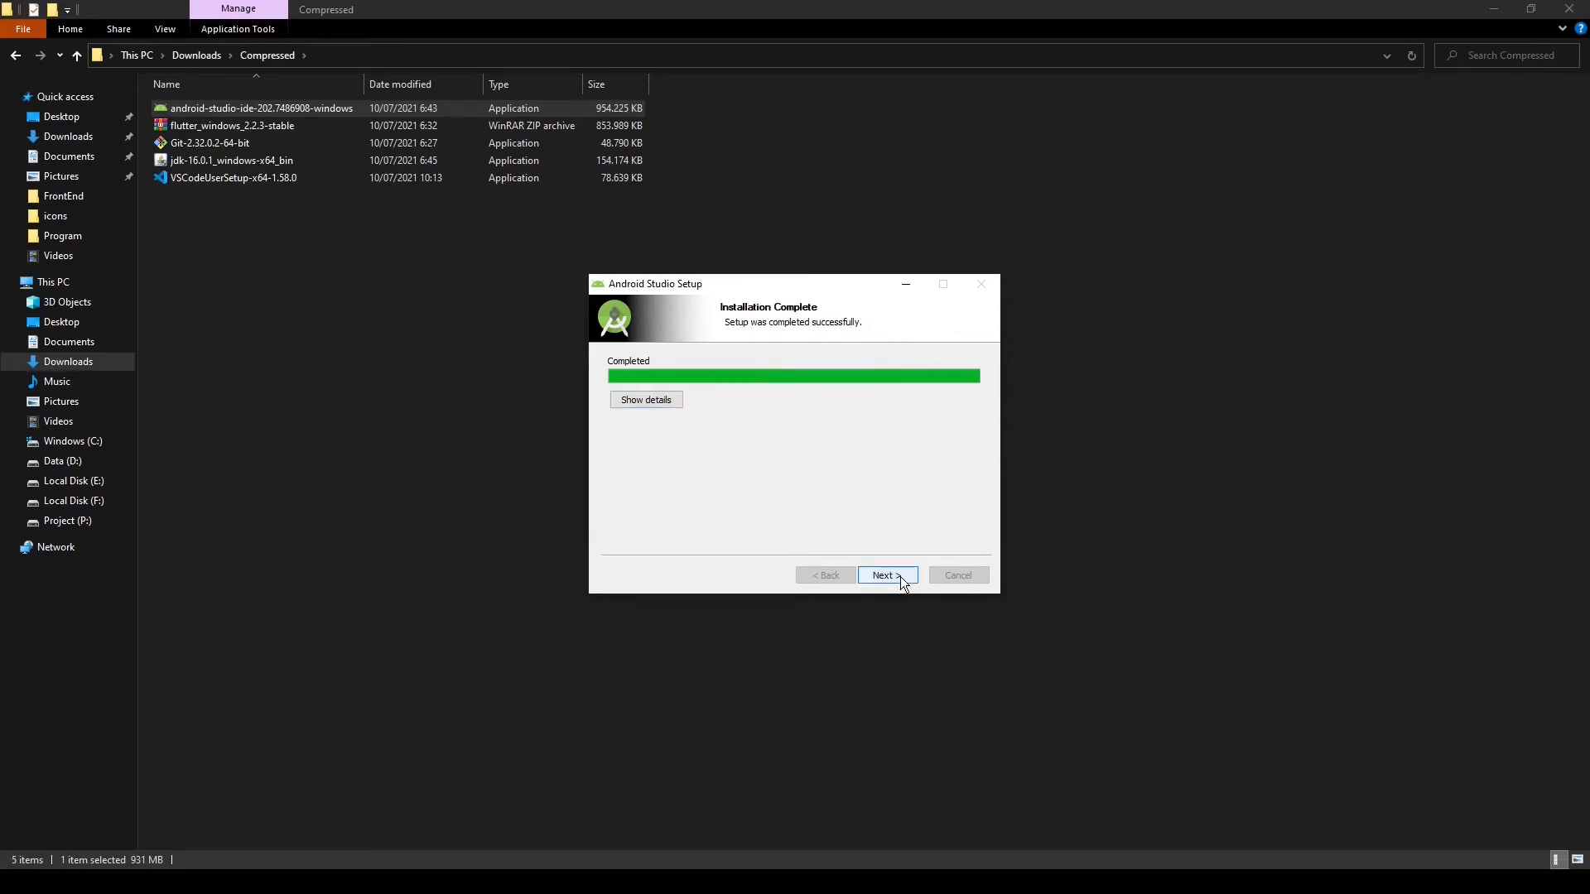
pyautogui.click(901, 577)
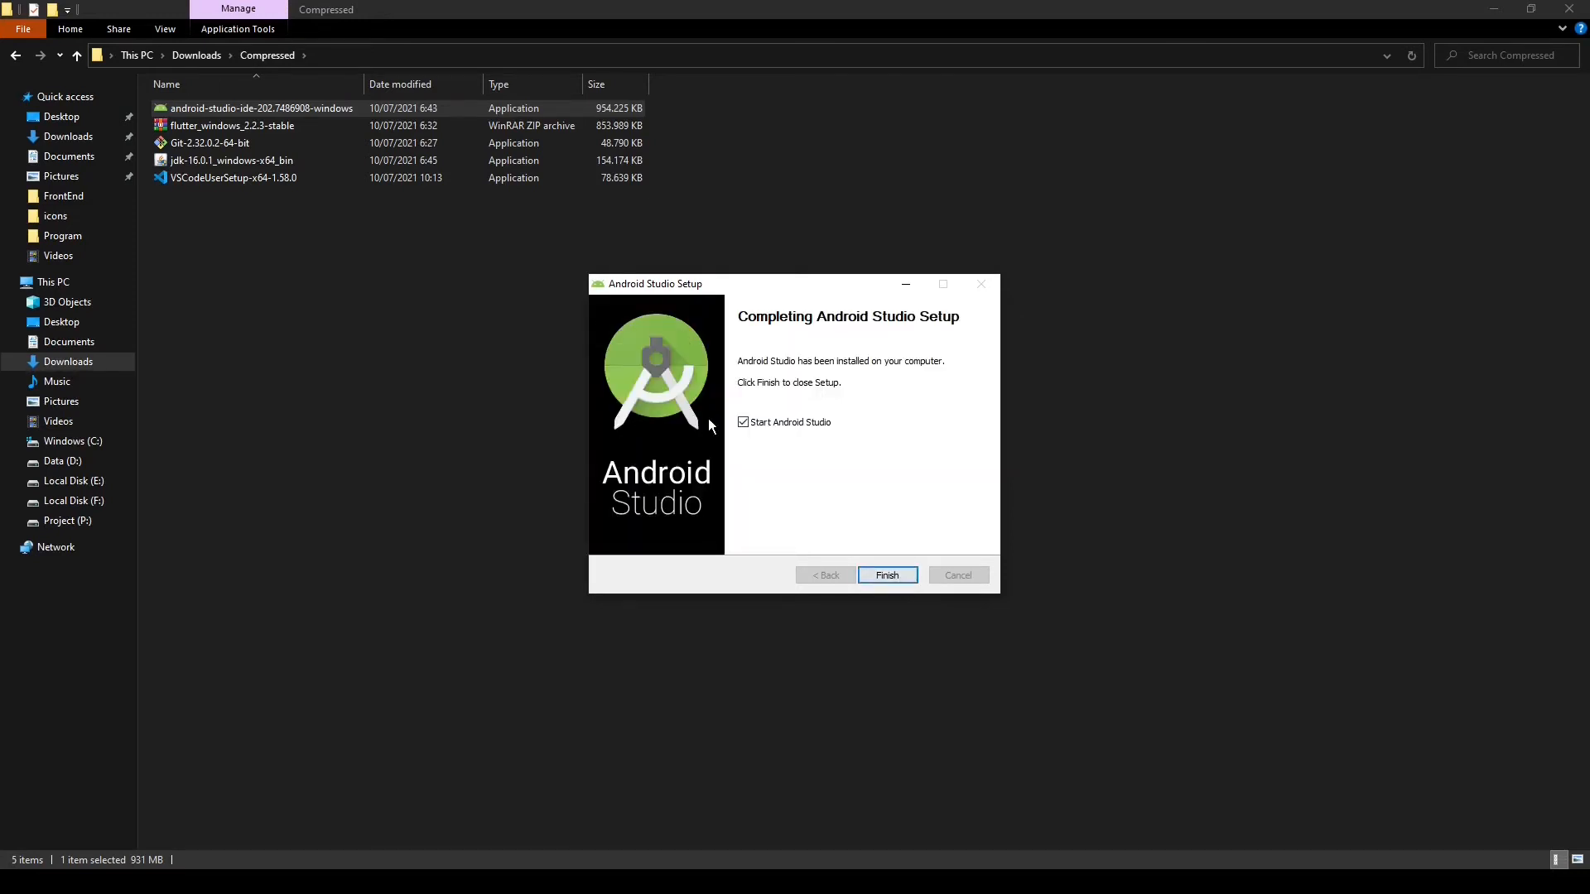
pyautogui.click(895, 575)
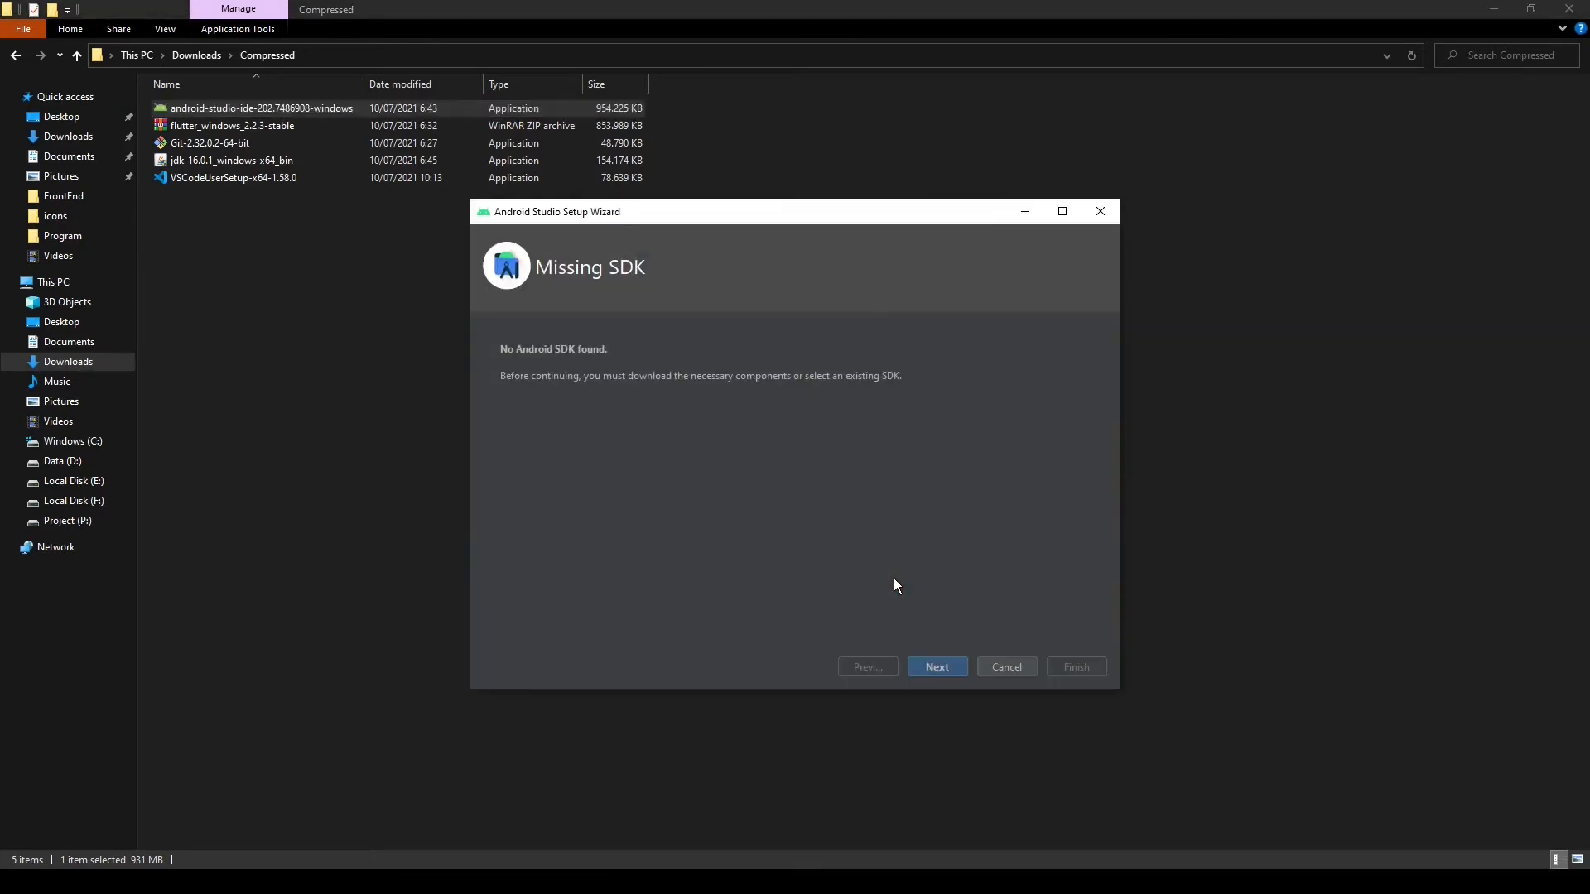
# Complete the Android Studio Setup Wizard, downloading the Android SDK and API 30 components to C:\Users\USER\AppData\Local\Android\Sdk
pyautogui.click(942, 667)
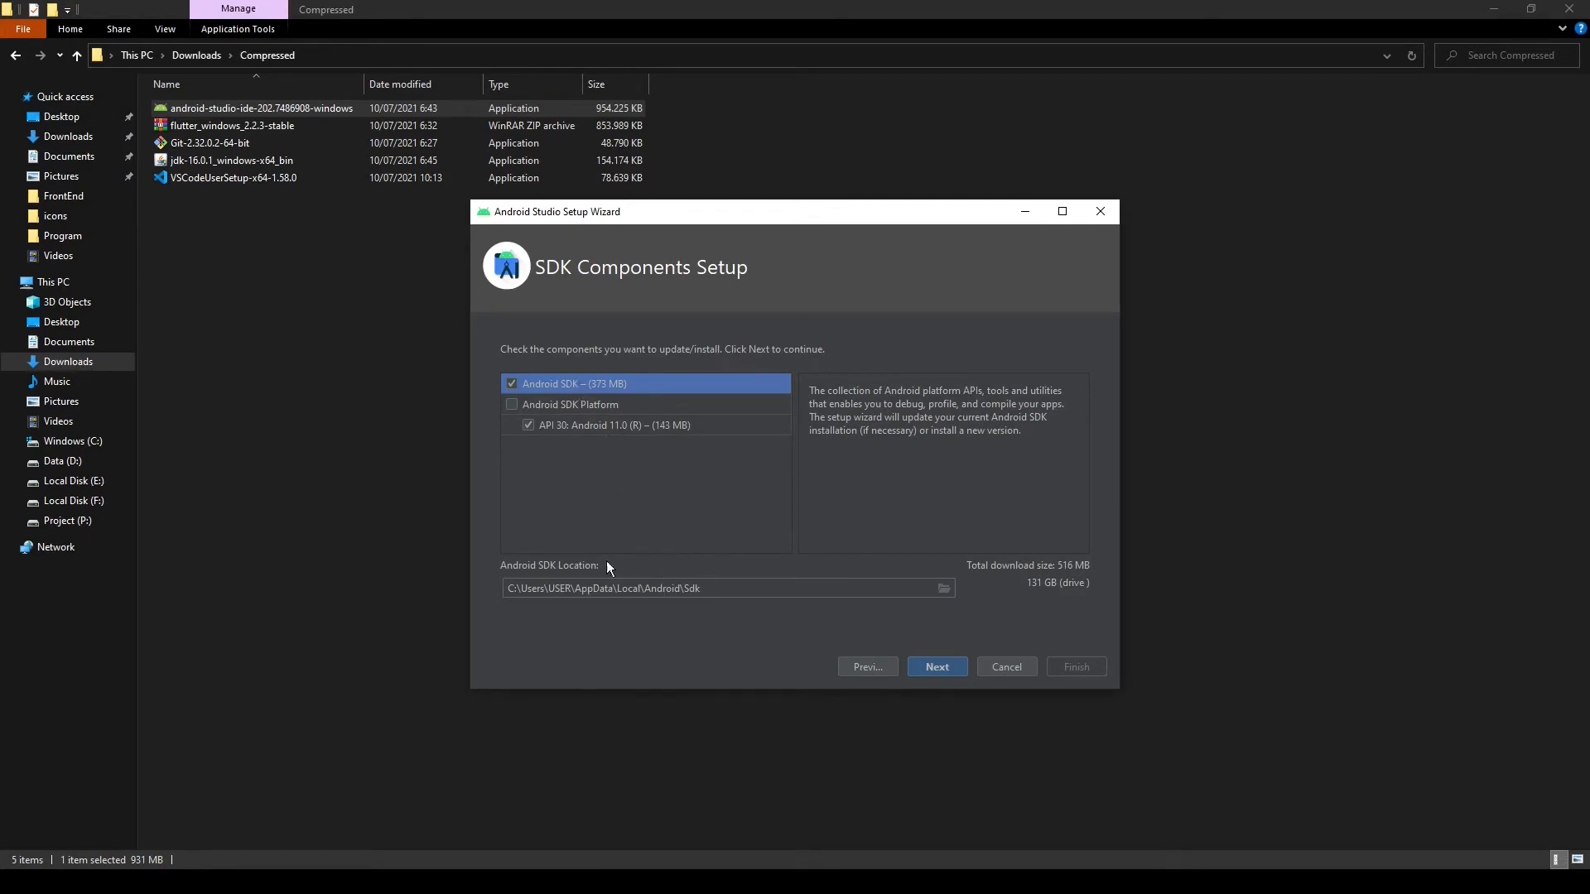
pyautogui.click(941, 666)
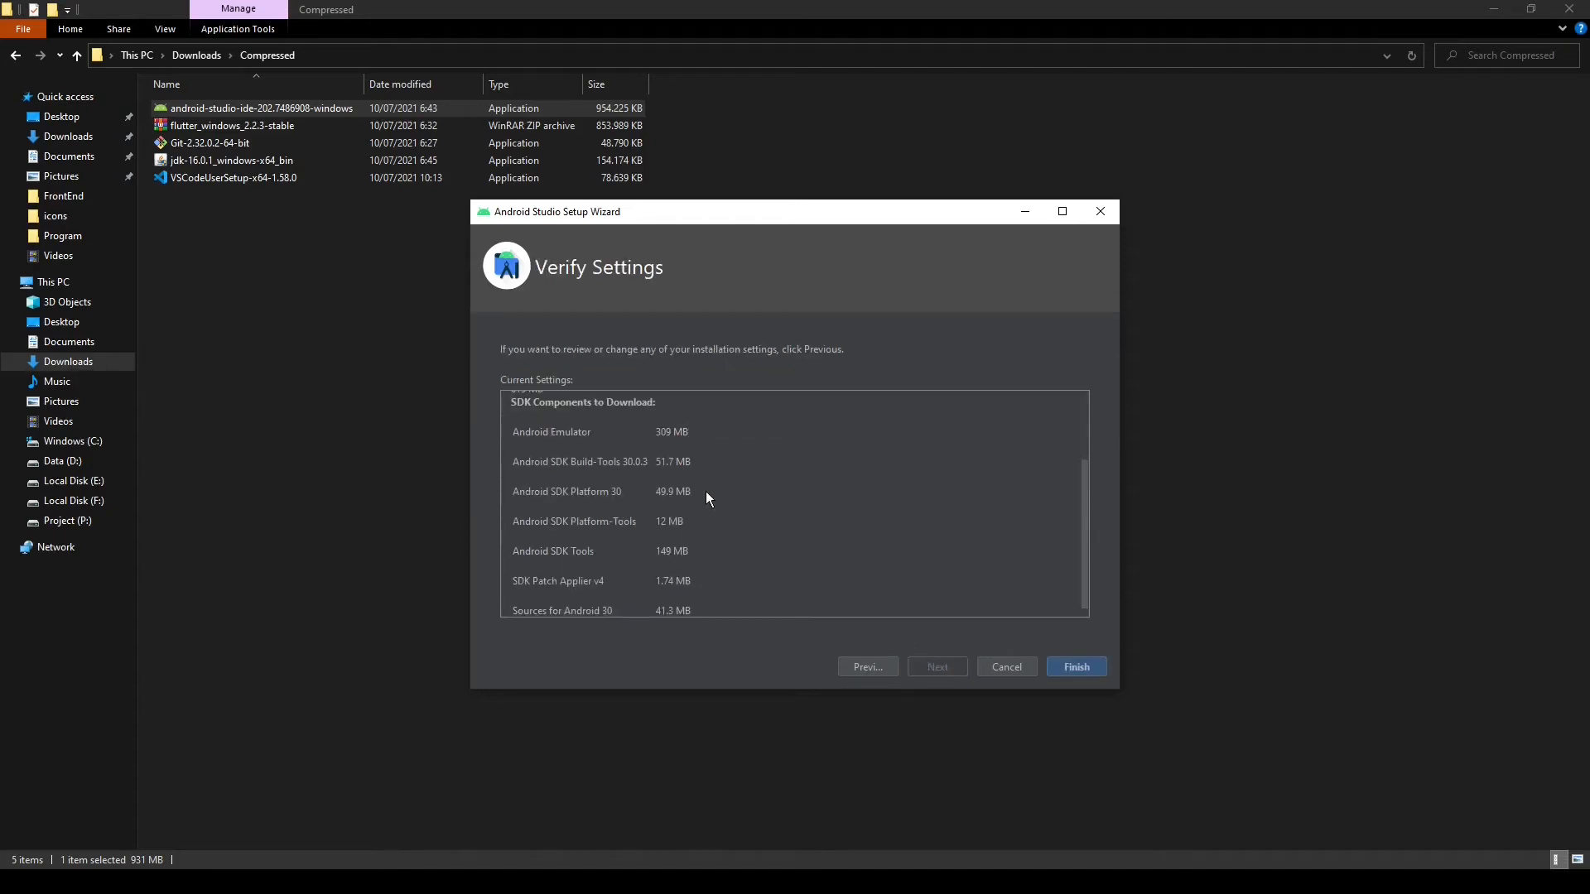
pyautogui.scroll(-1, 712, 472)
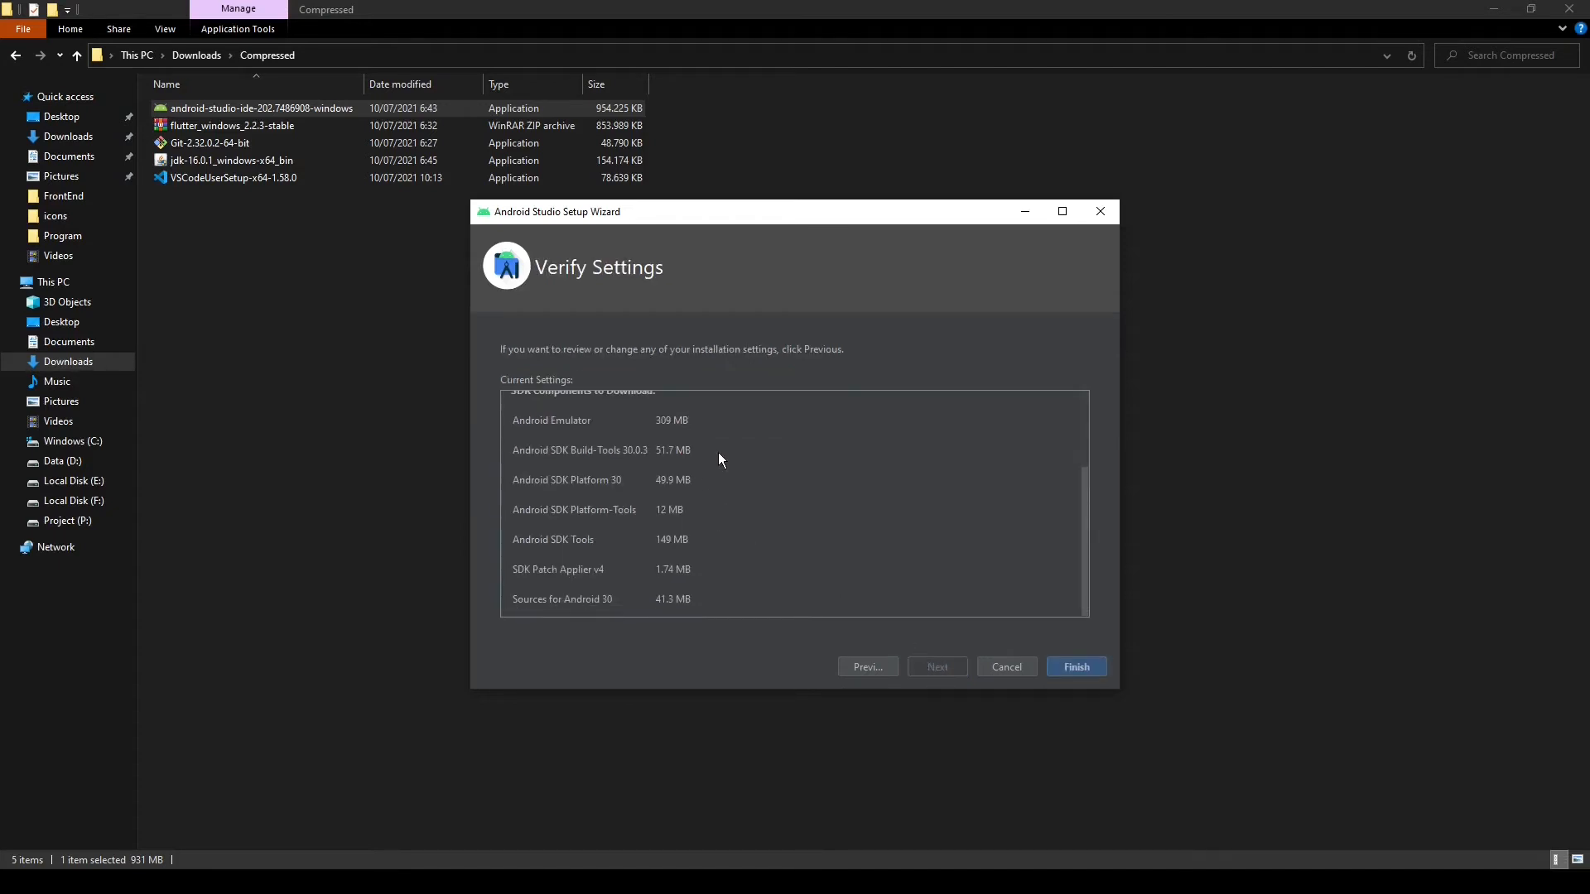
pyautogui.click(1073, 669)
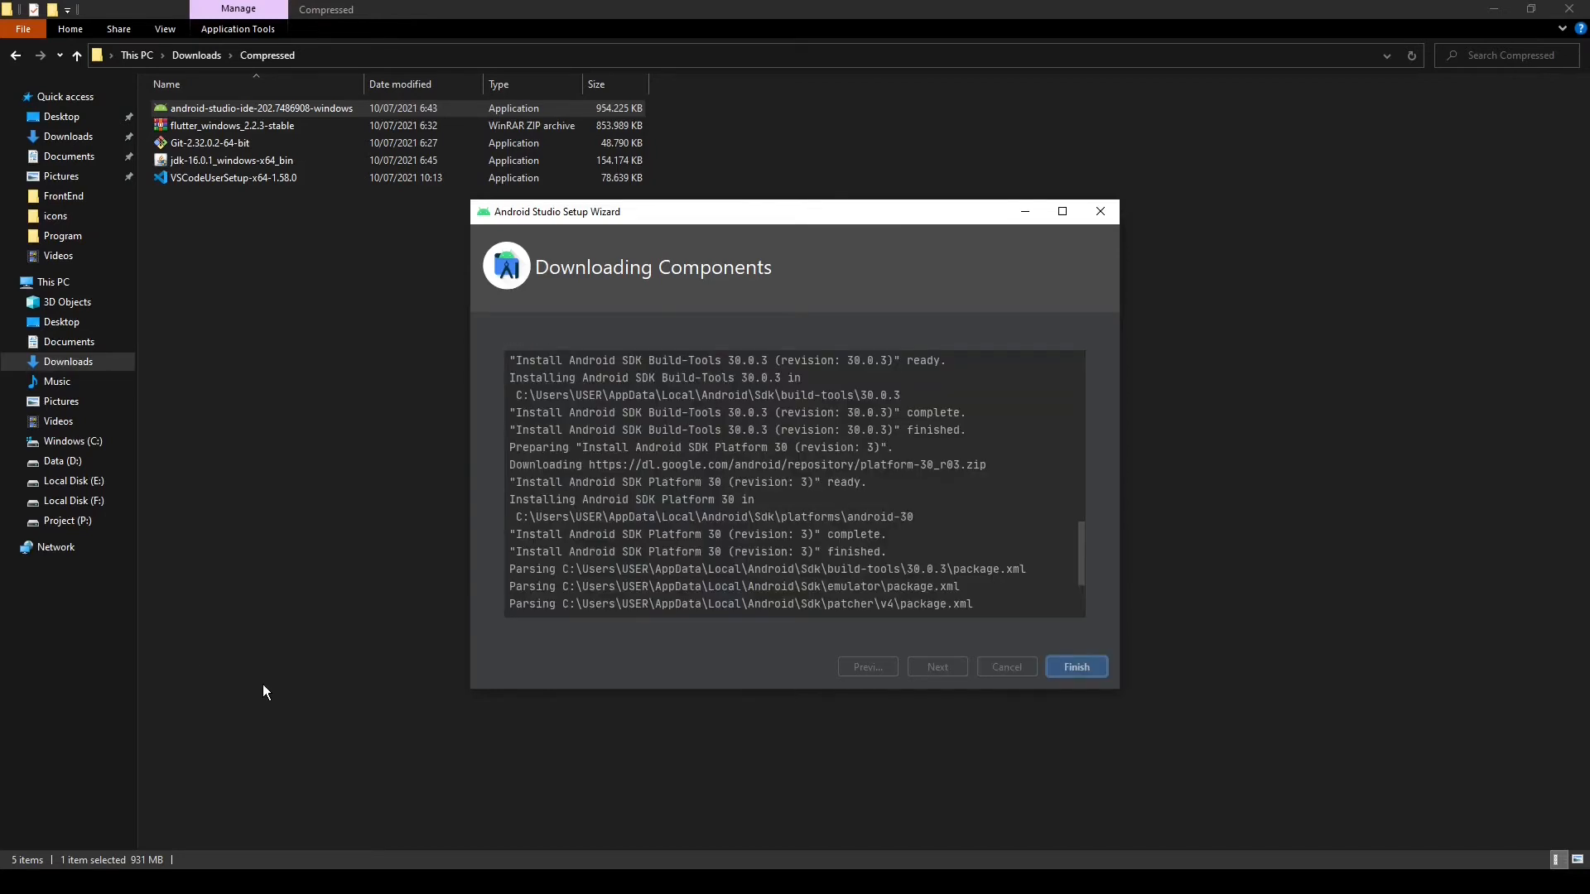
pyautogui.click(1072, 669)
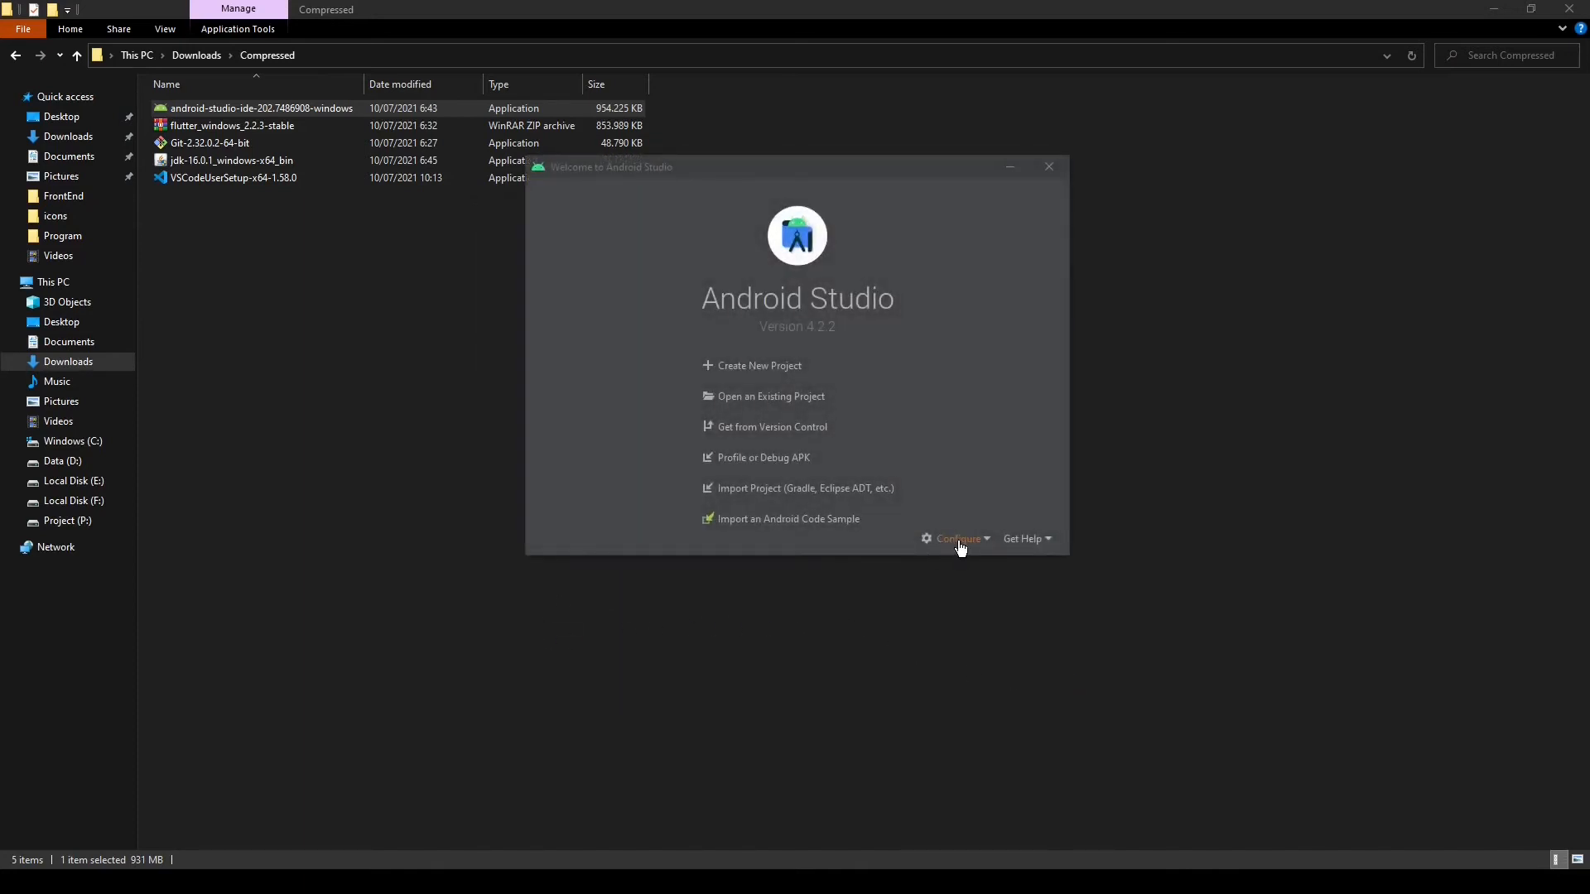
# In the SDK Manager's tools, select Android SDK Command-line Tools (latest) and Build-Tools 31-rc5, then apply and confirm the installation
pyautogui.click(959, 543)
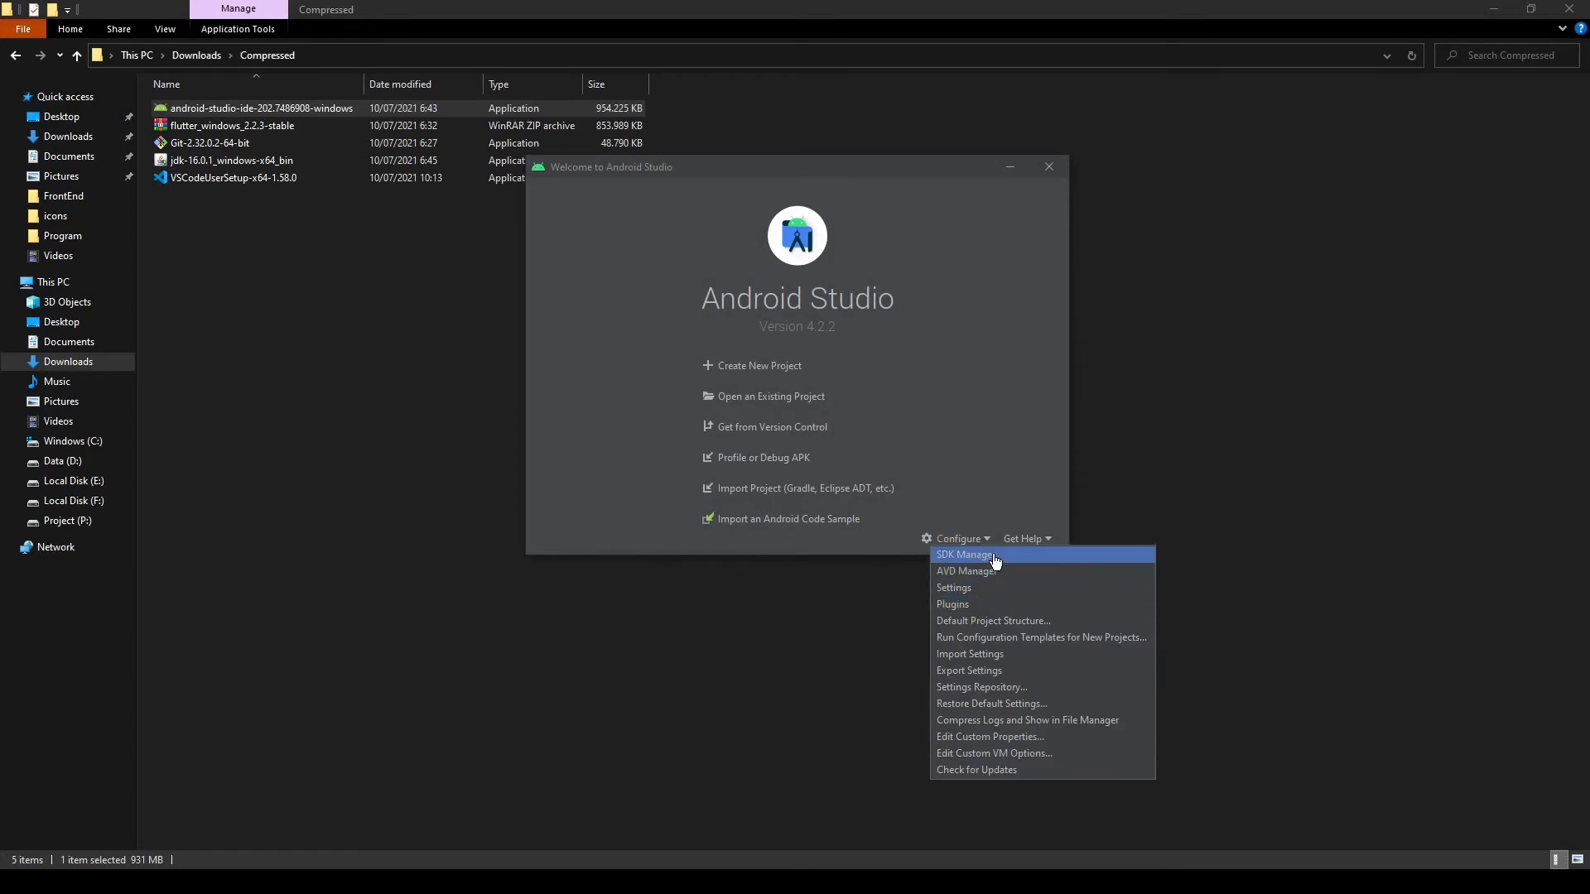
pyautogui.click(993, 557)
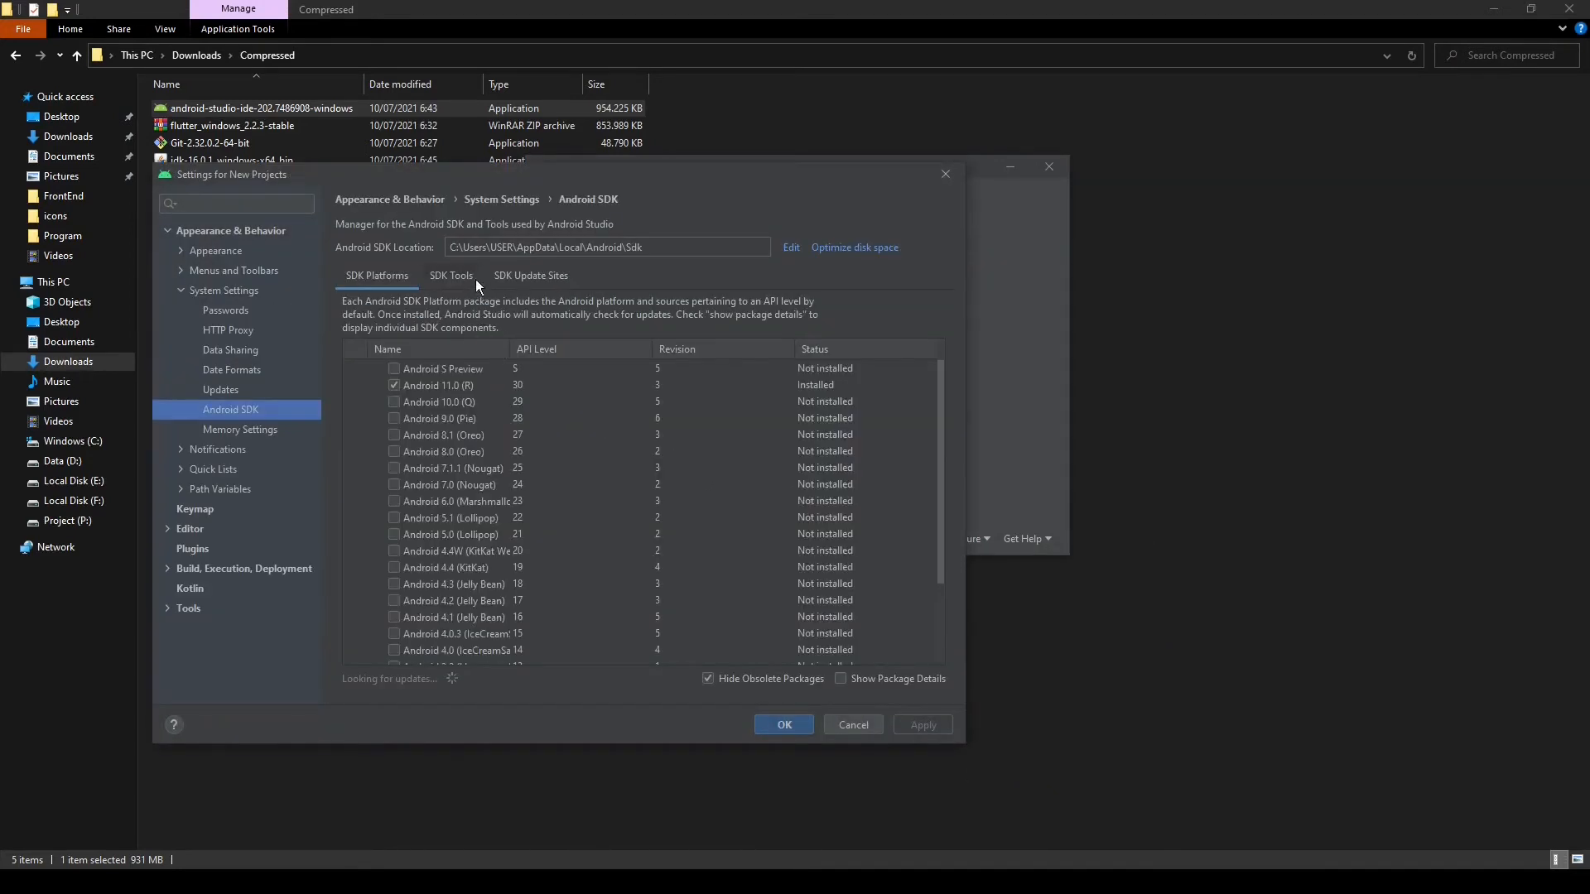
pyautogui.click(439, 275)
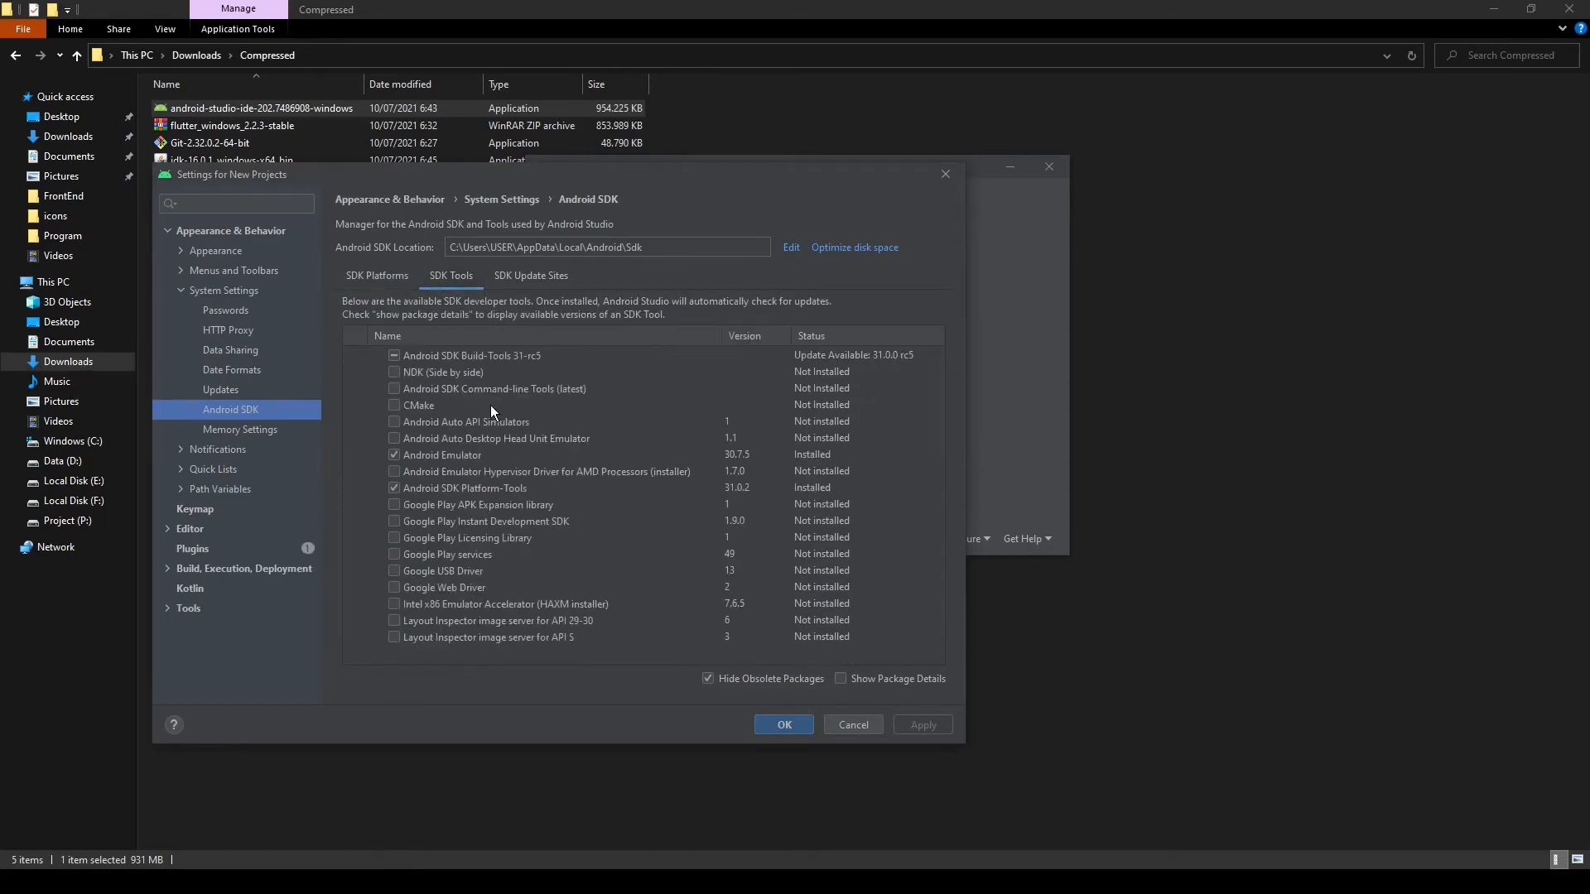
pyautogui.click(394, 389)
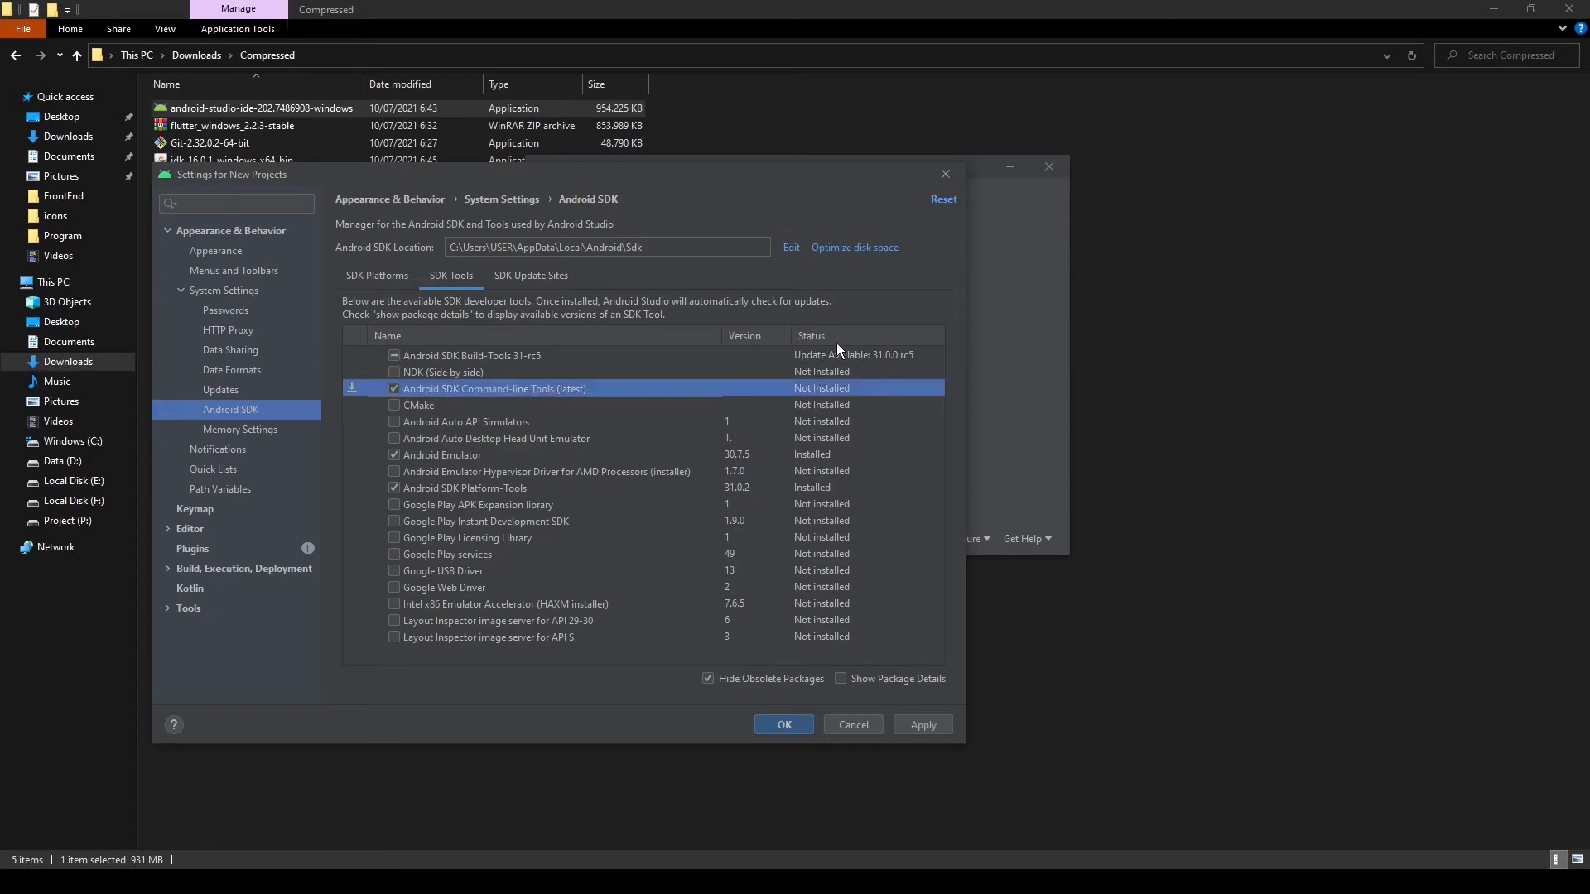
pyautogui.click(395, 355)
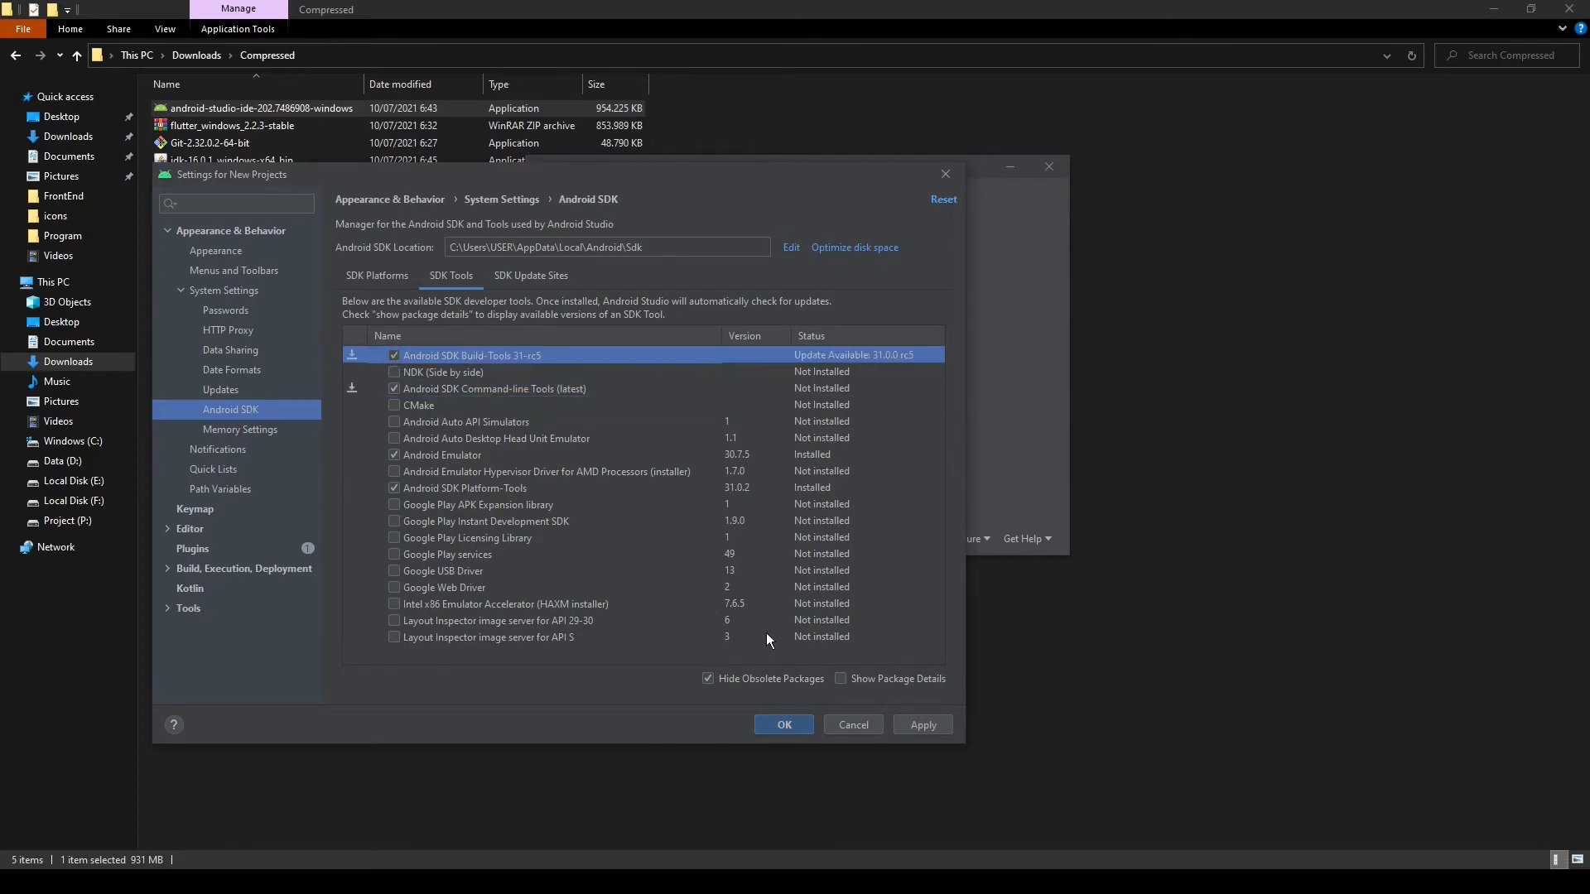
pyautogui.click(906, 726)
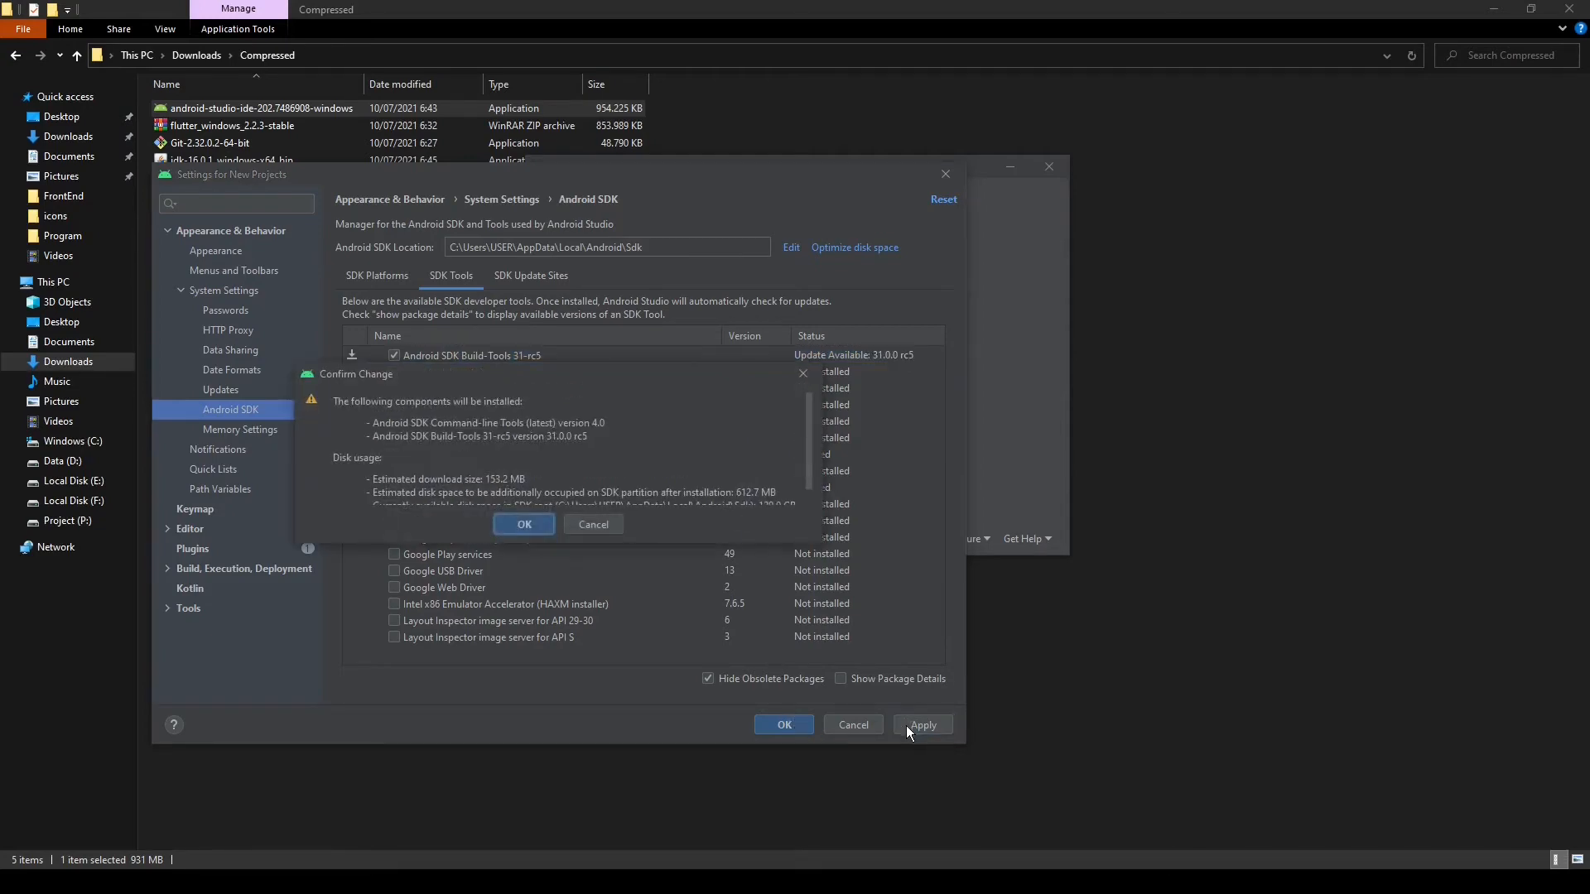
pyautogui.click(525, 524)
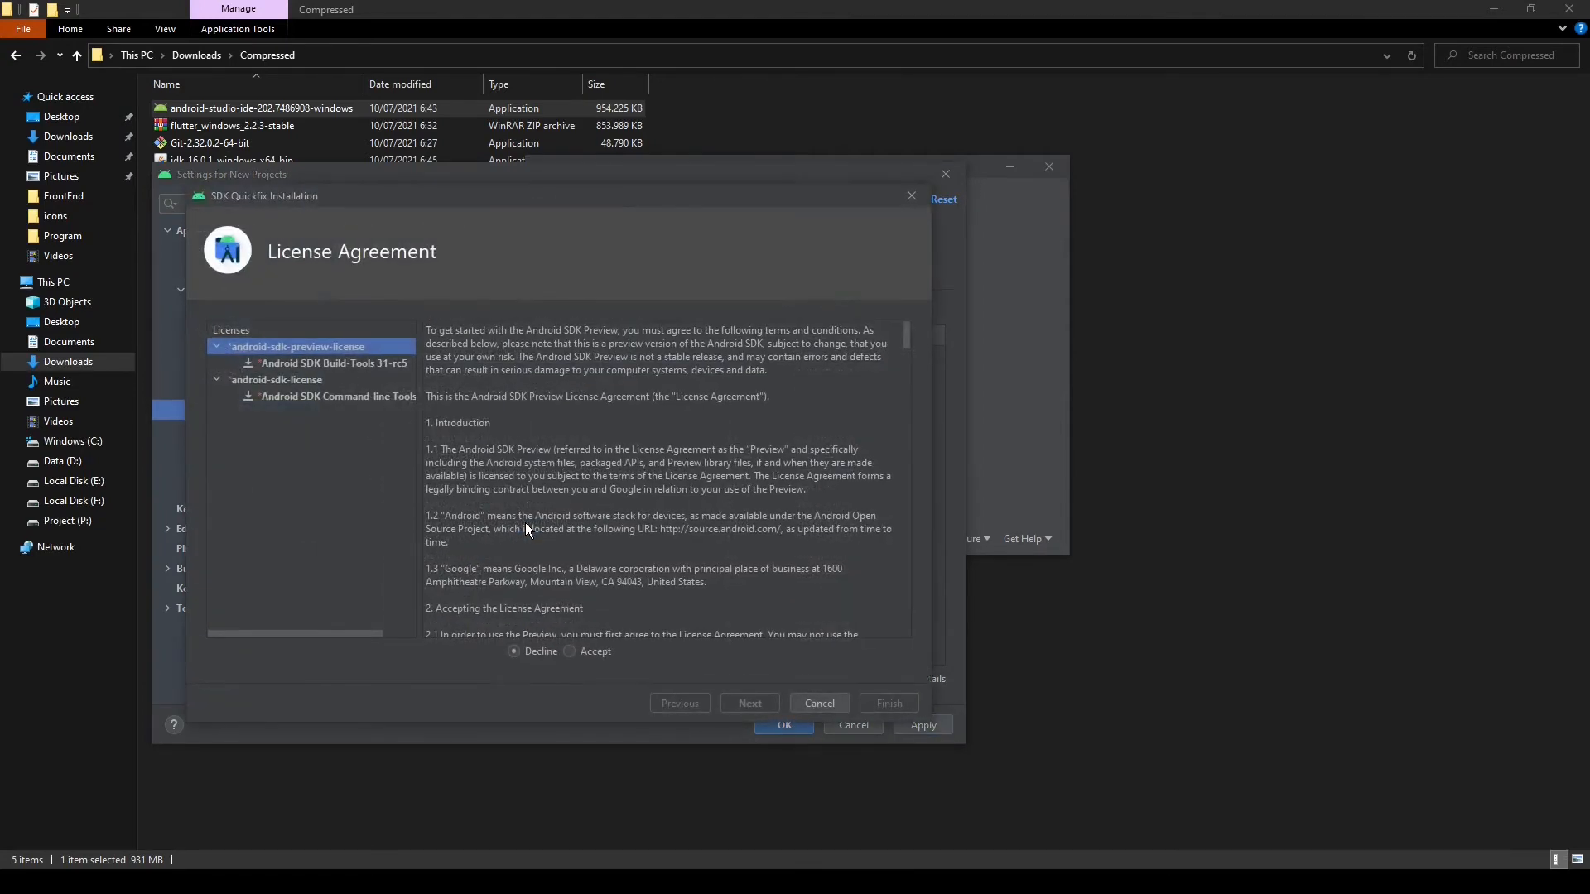
# Accept the android-sdk-preview-license and android-sdk-license, install the requested components, and close the SDK settings
pyautogui.click(571, 652)
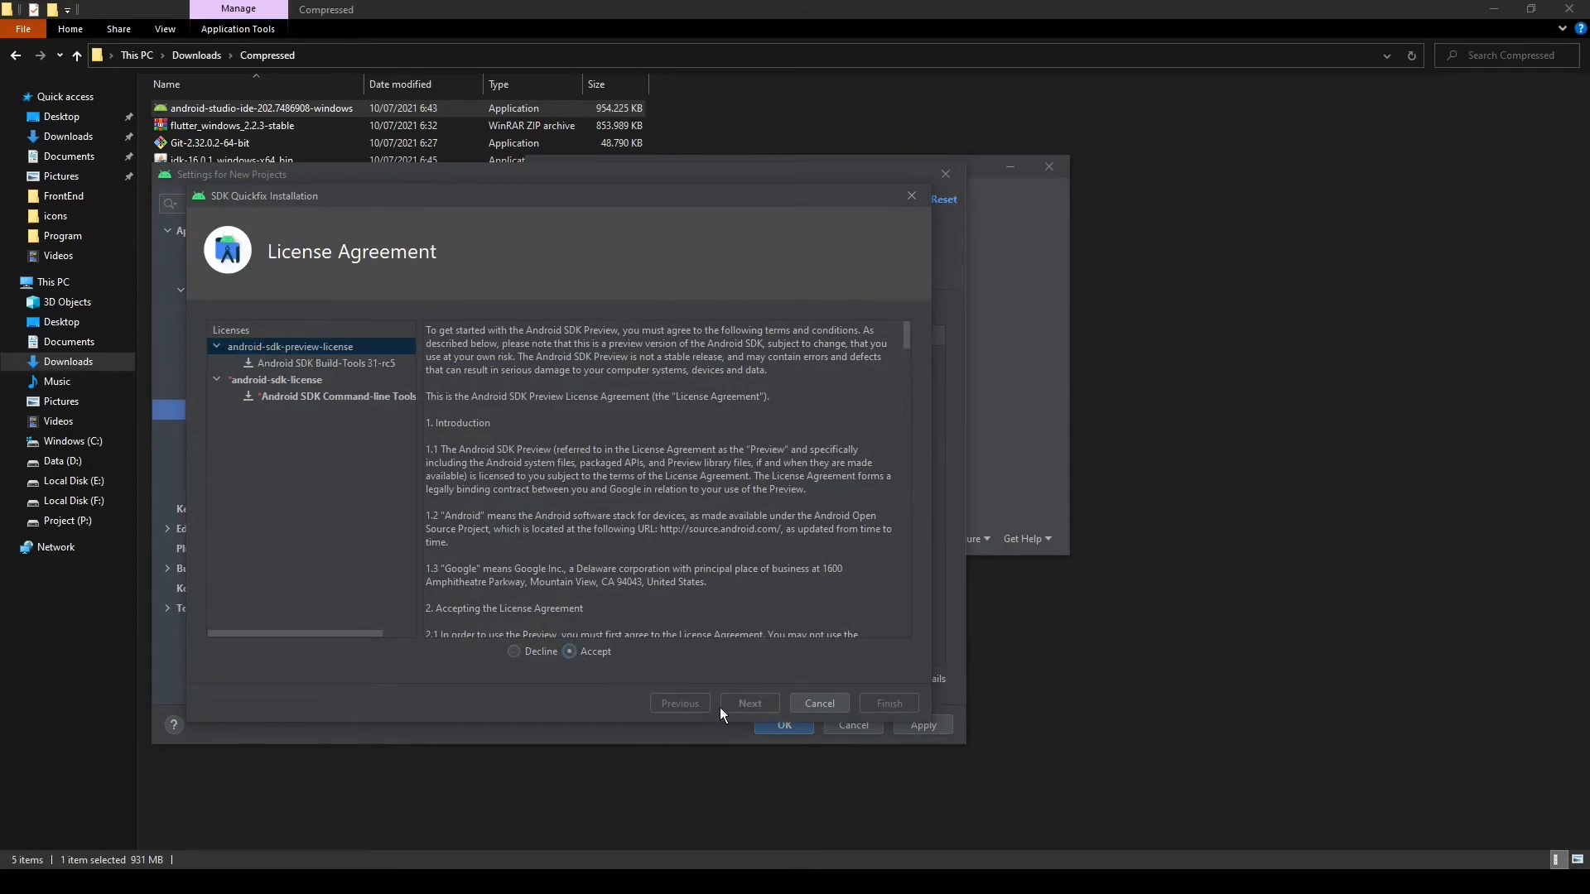
pyautogui.scroll(-15, 605, 541)
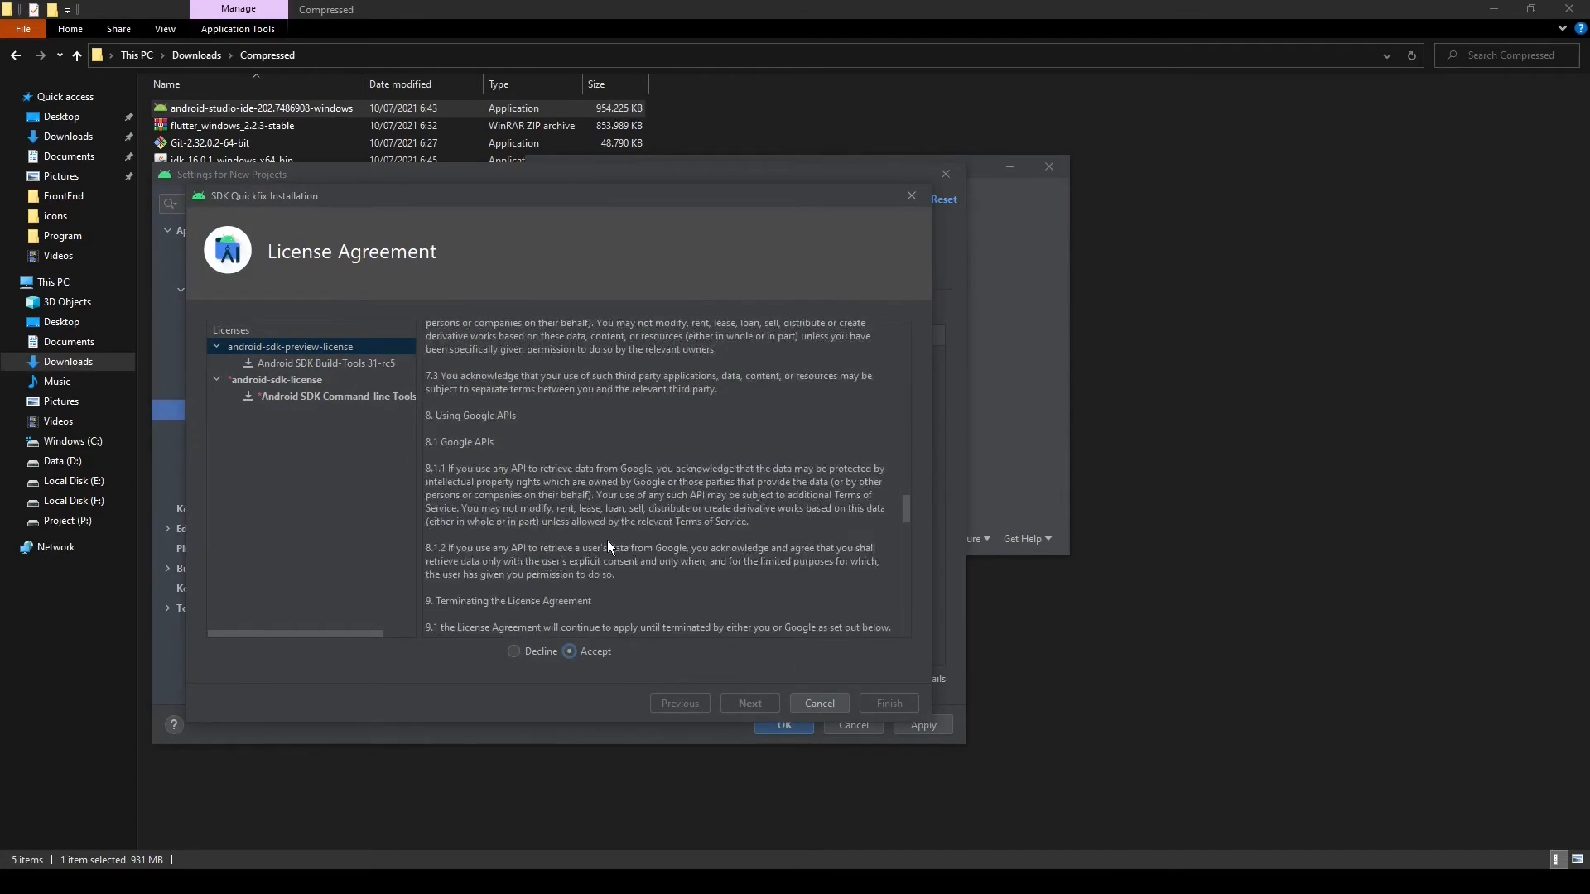
pyautogui.click(308, 361)
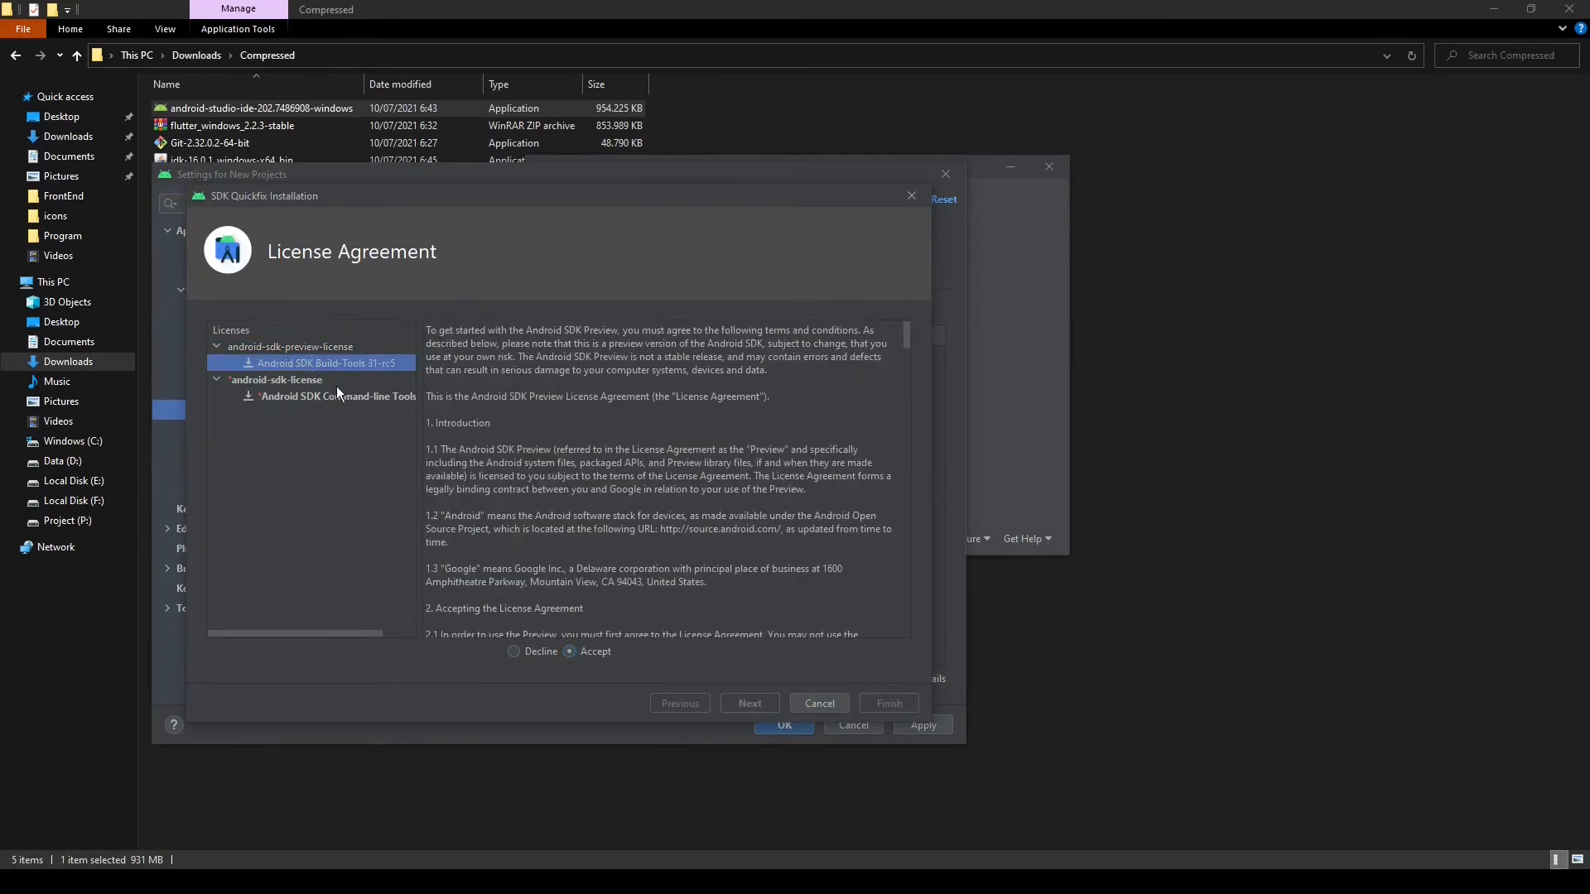
pyautogui.click(307, 397)
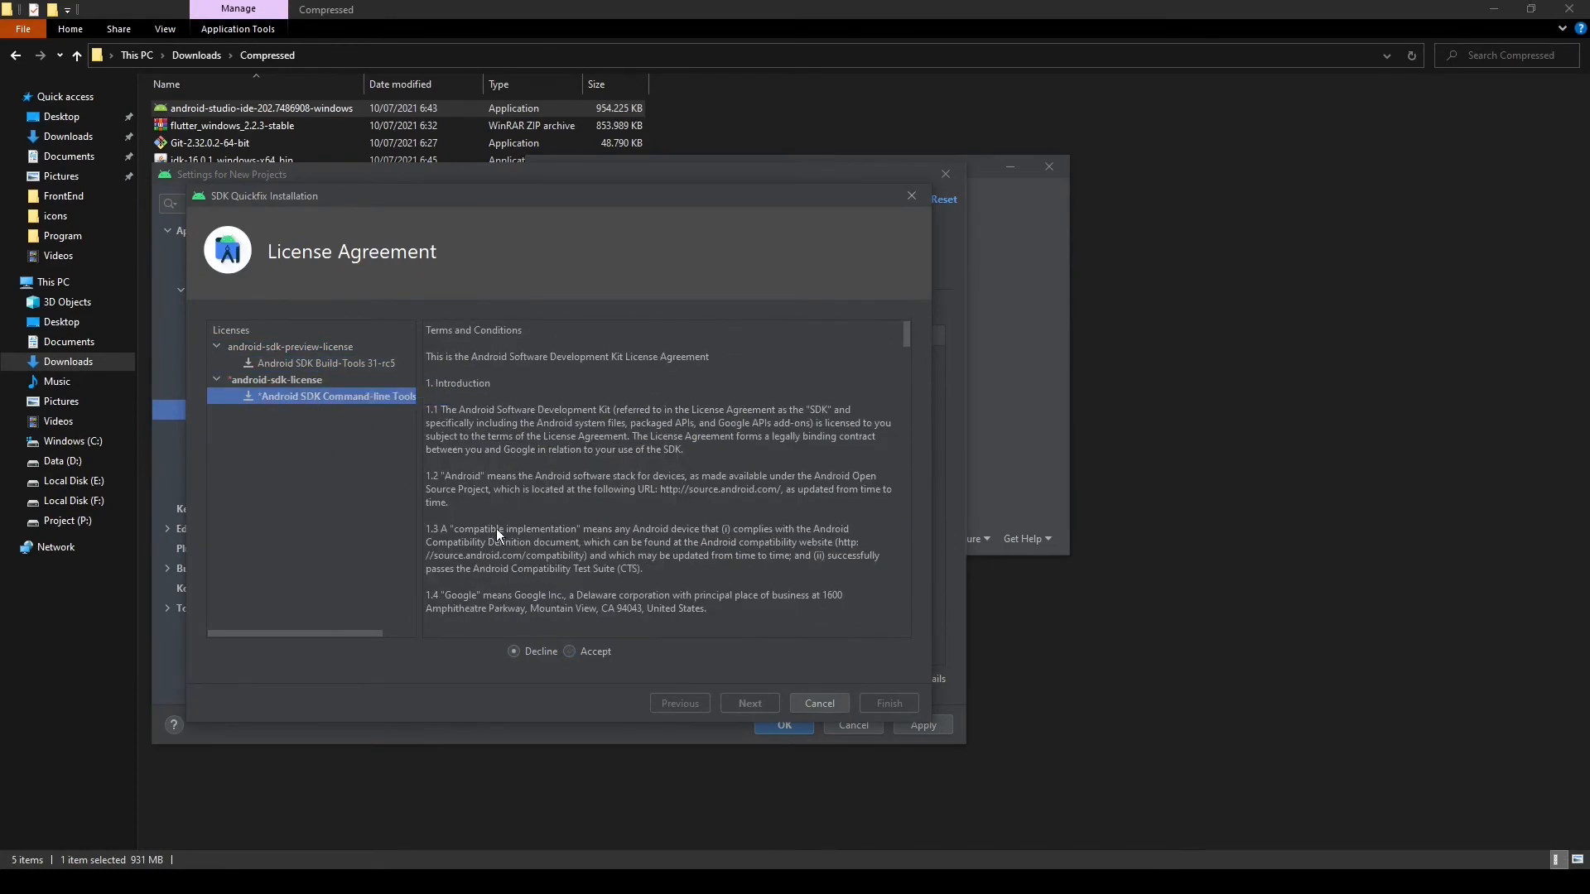
pyautogui.click(571, 651)
pyautogui.click(758, 708)
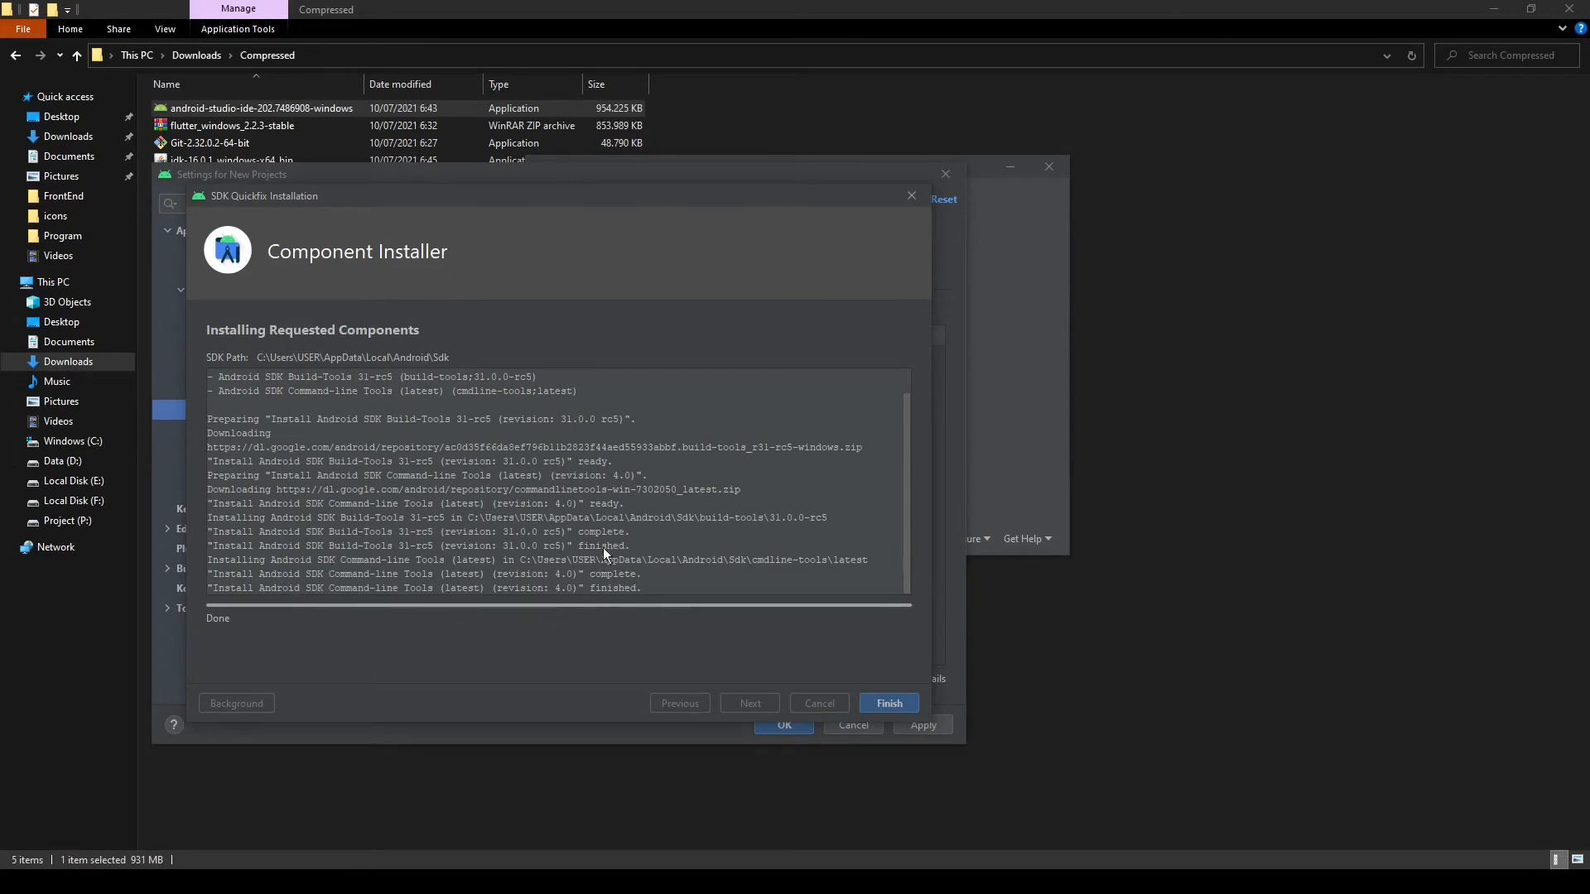
pyautogui.click(897, 704)
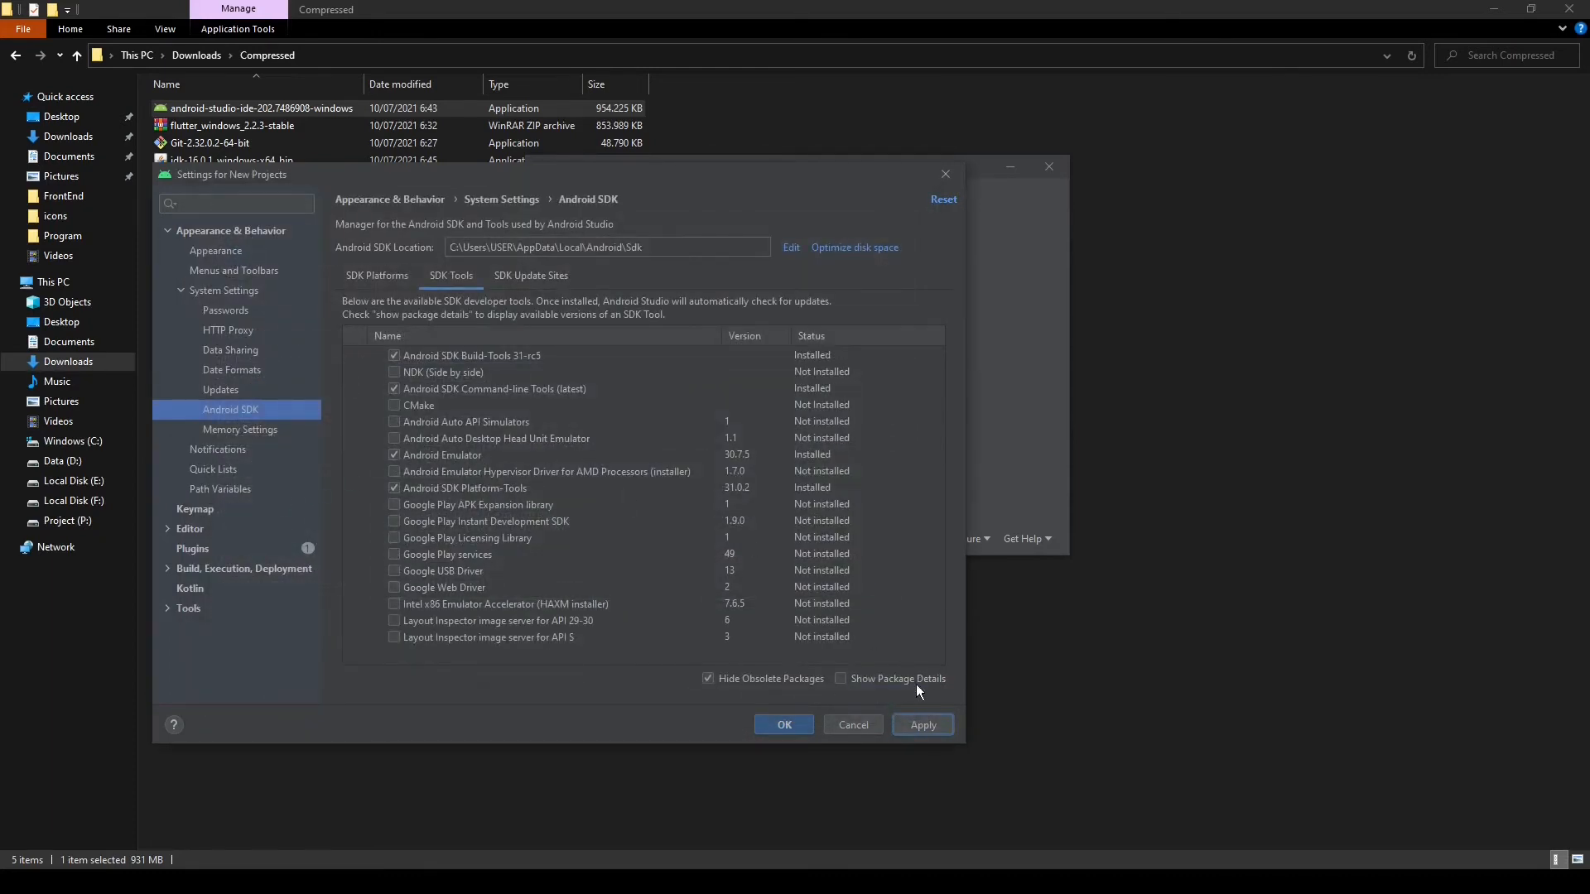
pyautogui.click(797, 725)
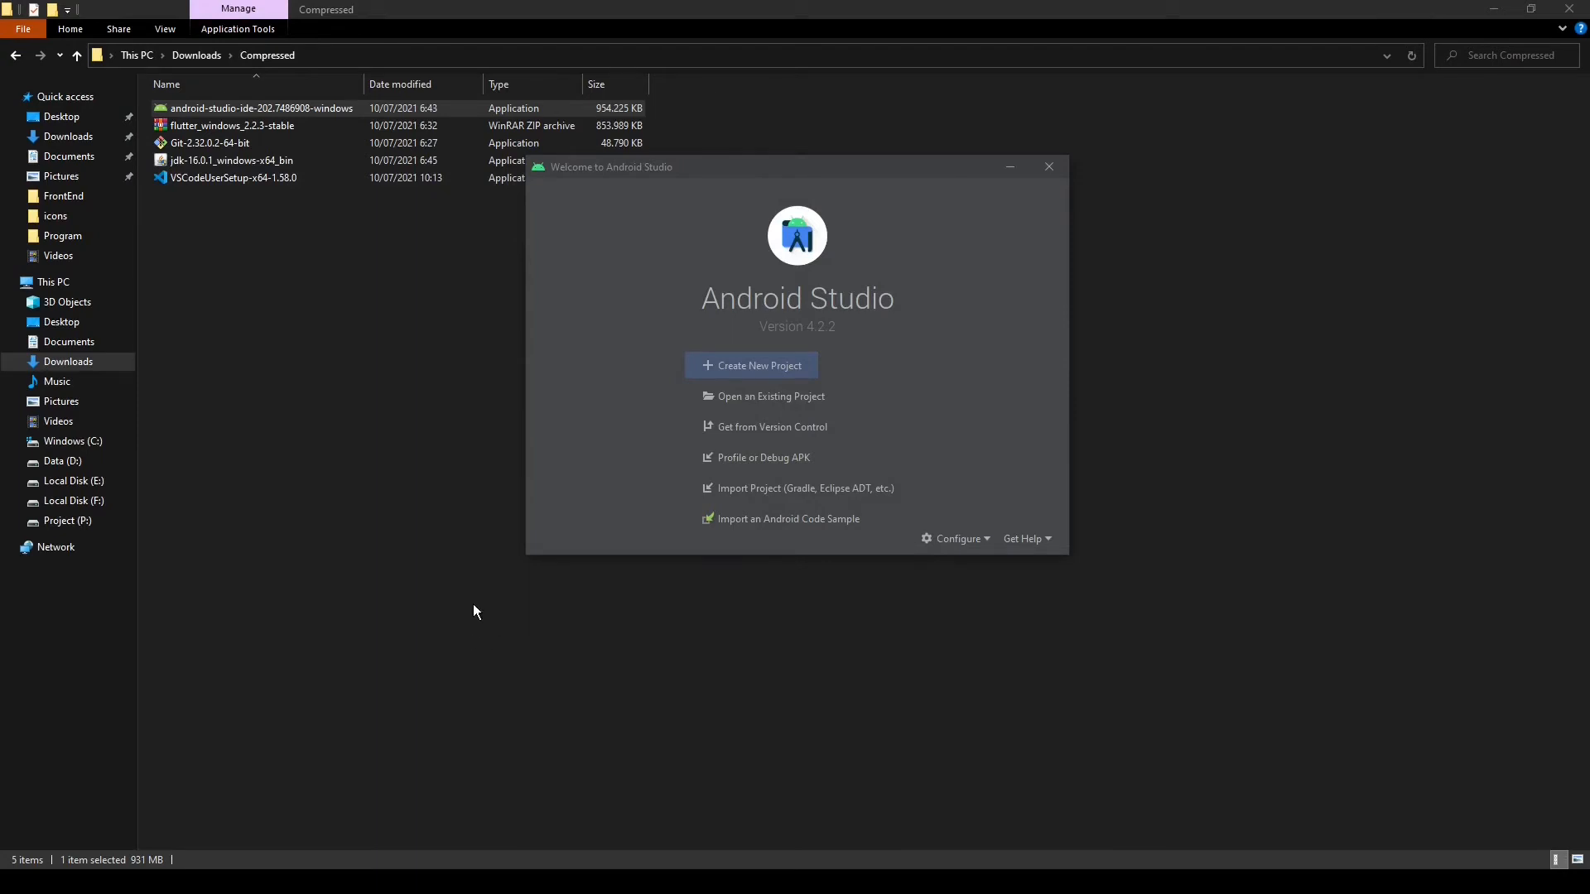
# Open Windows PowerShell and run flutter doctor to recheck the Flutter setup
pyautogui.press('super')
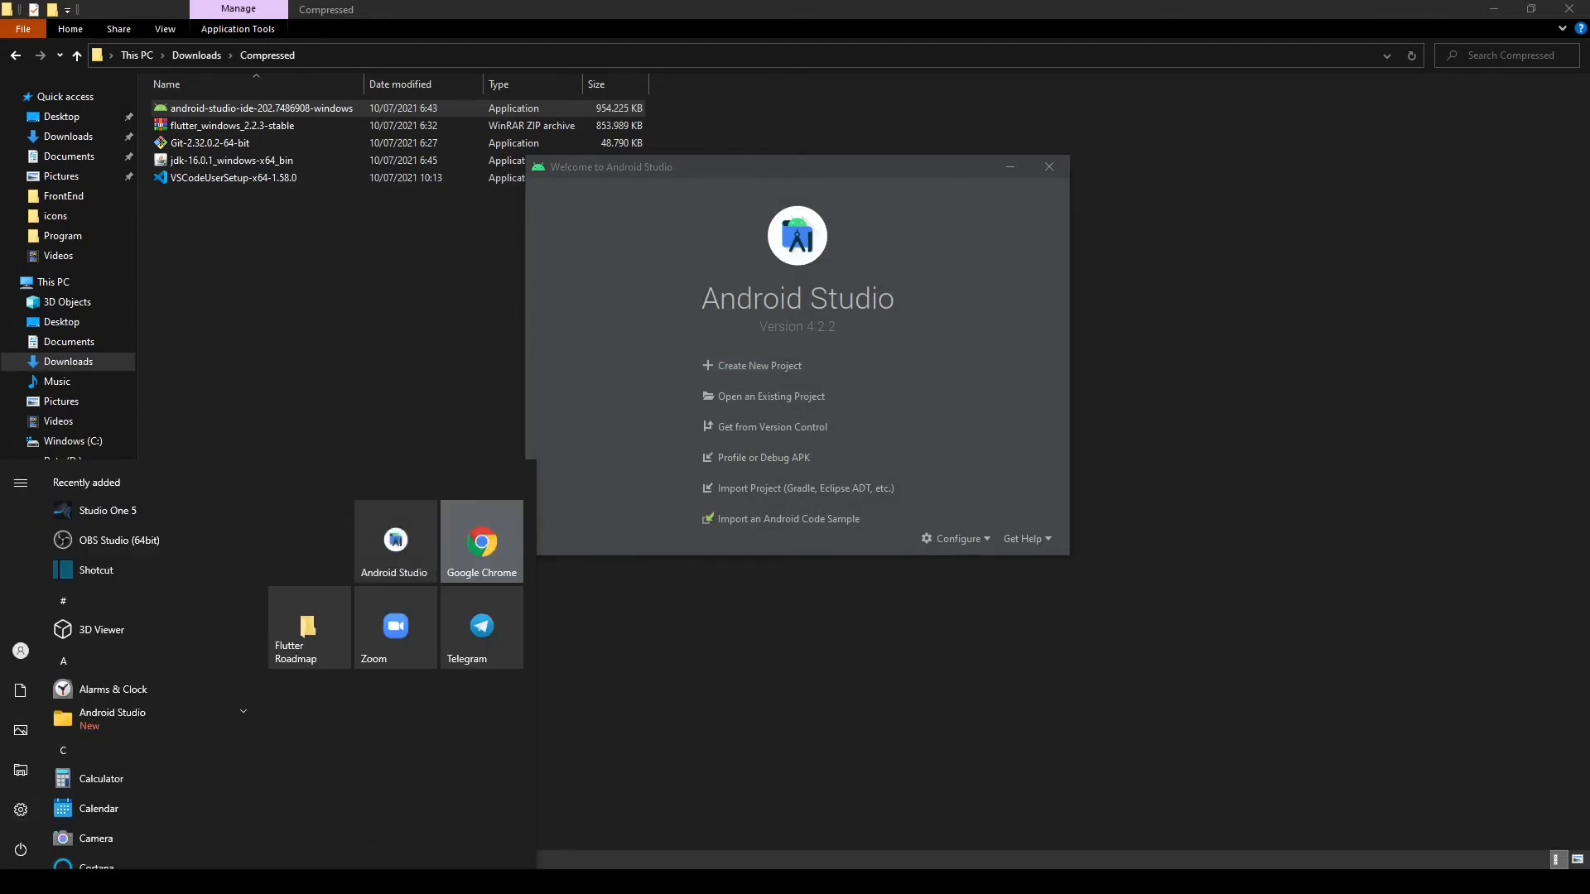
pyautogui.write('power')
pyautogui.press('Return')
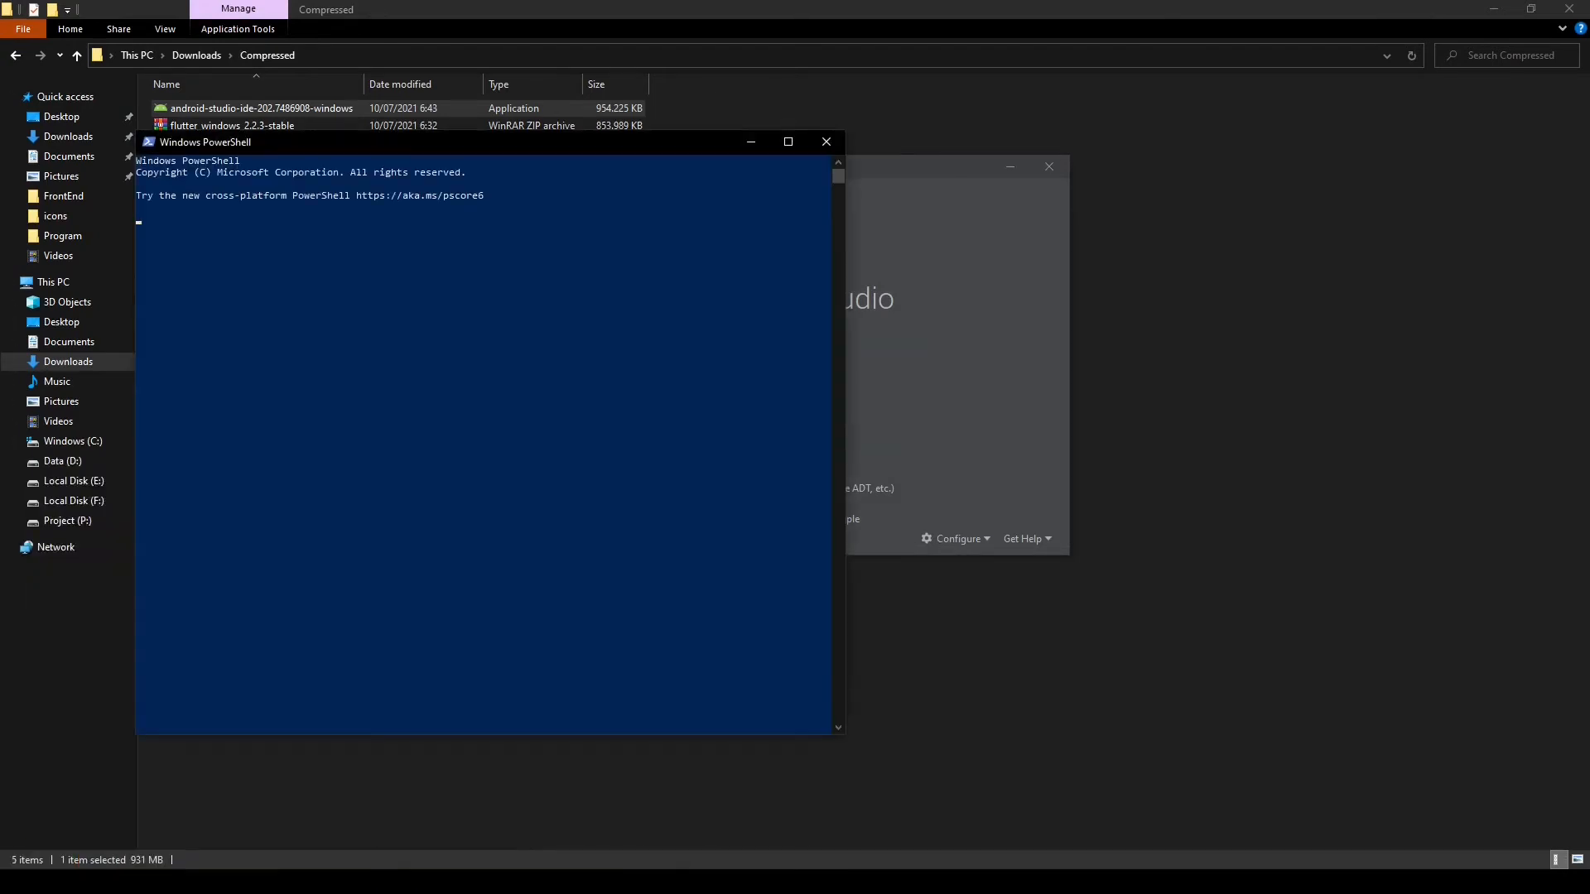
pyautogui.click(284, 241)
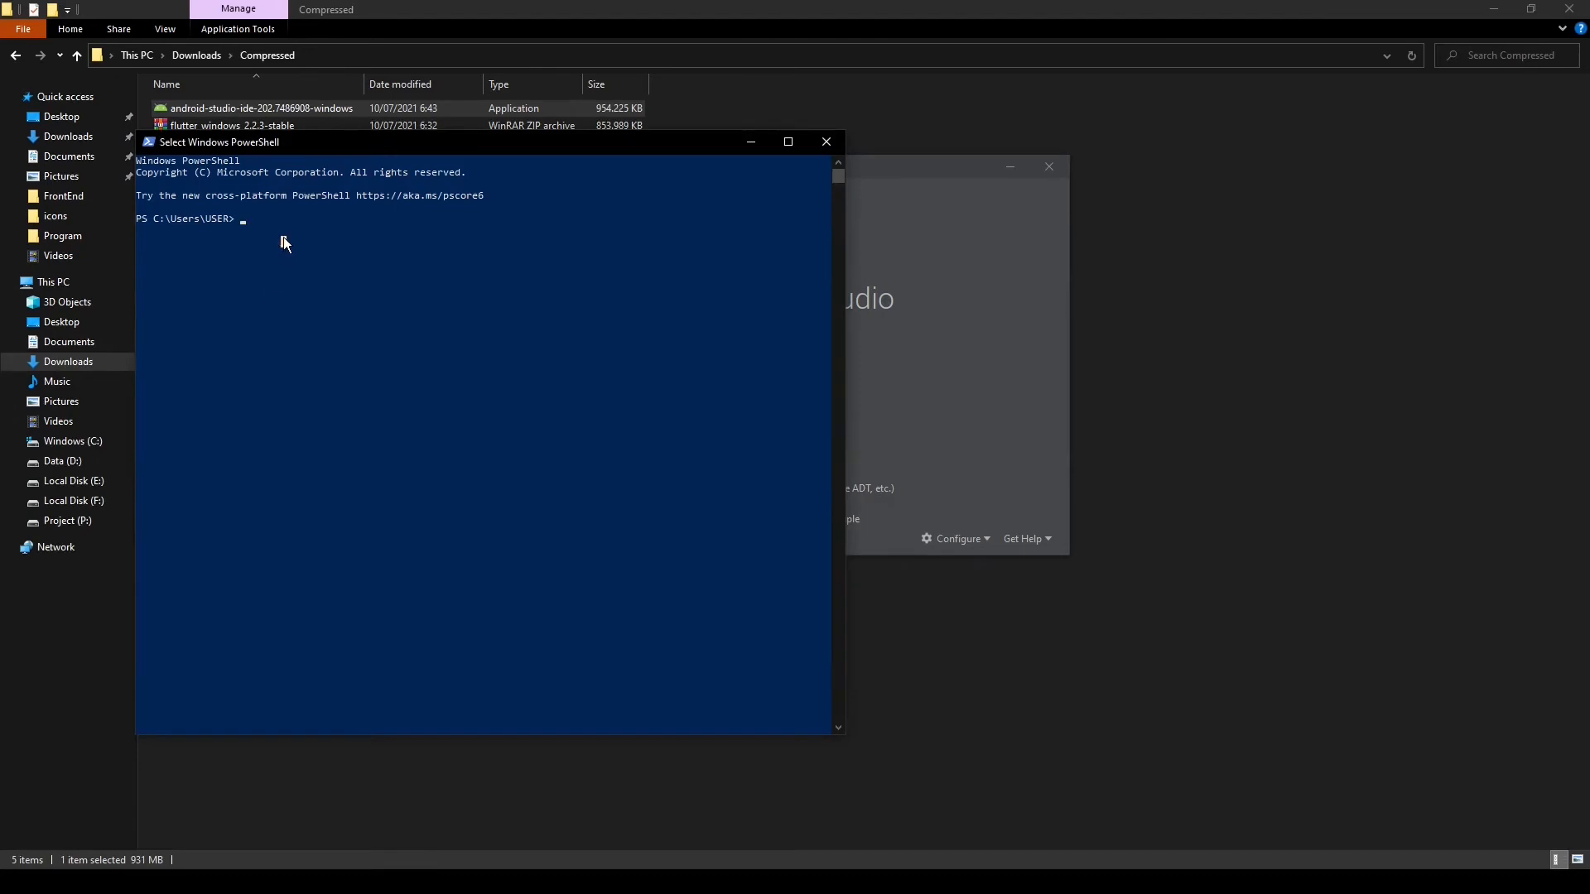
pyautogui.write('flutter doctor')
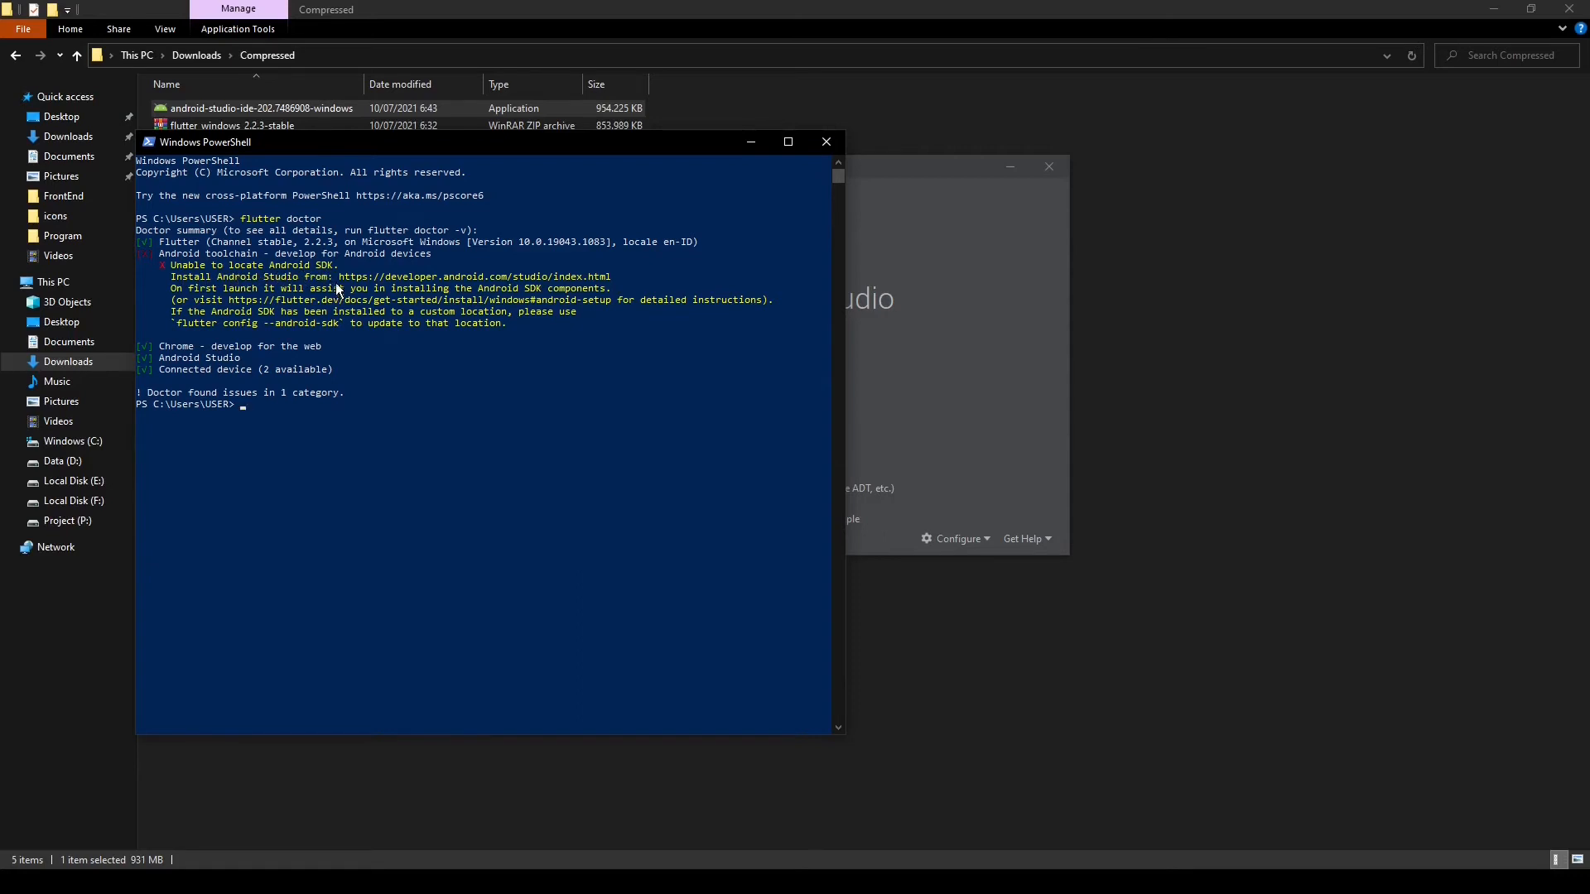
# Go to C:\Users\USER in File Explorer and show hidden items
pyautogui.click(92, 443)
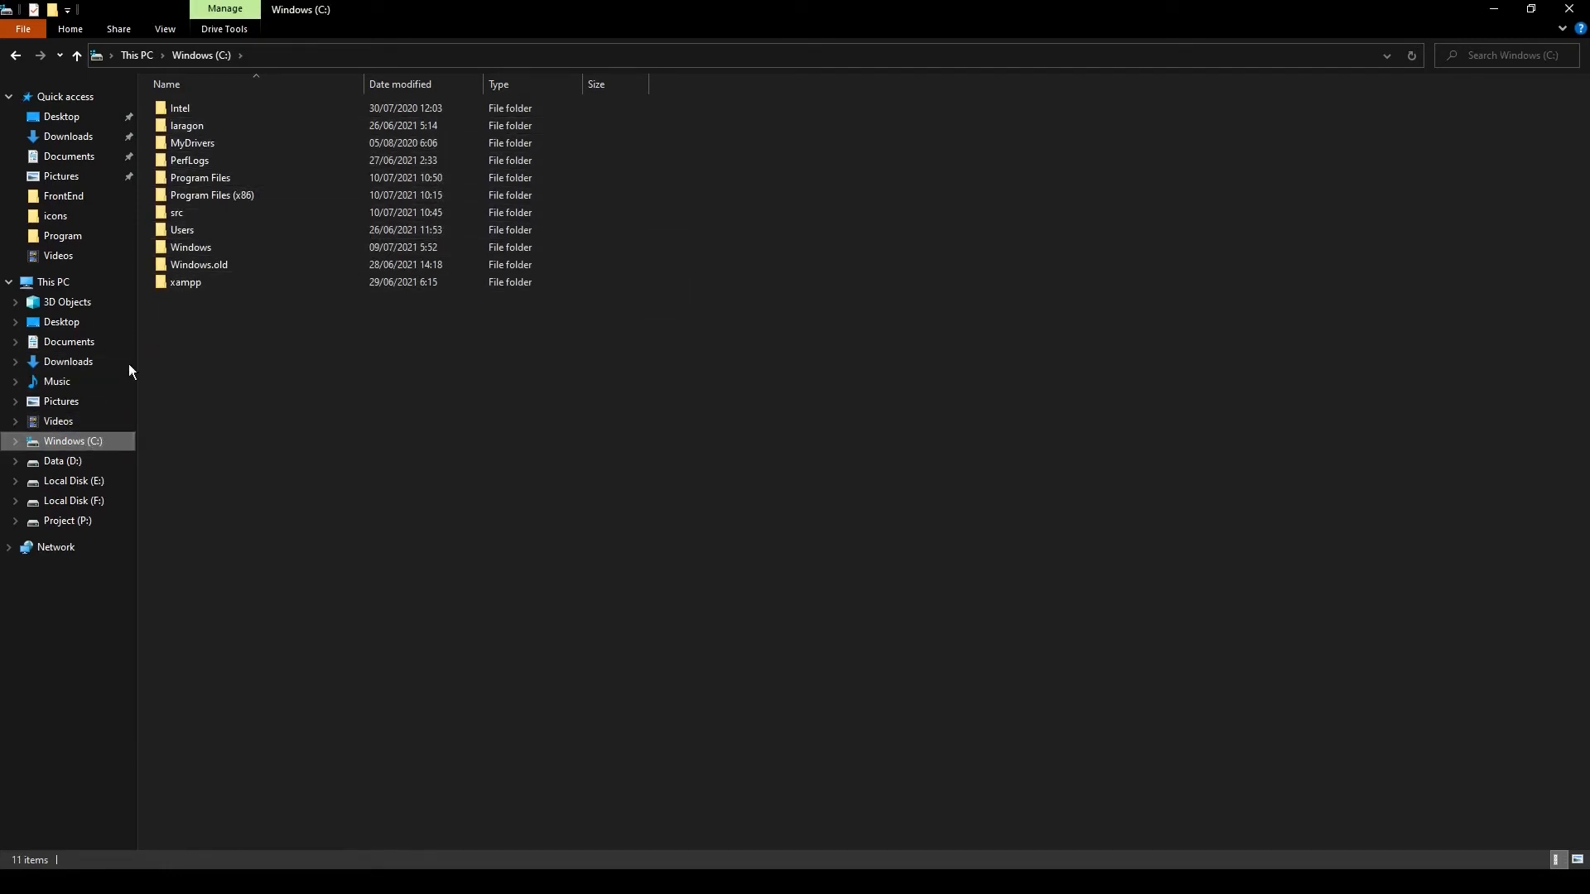
pyautogui.doubleClick(187, 232)
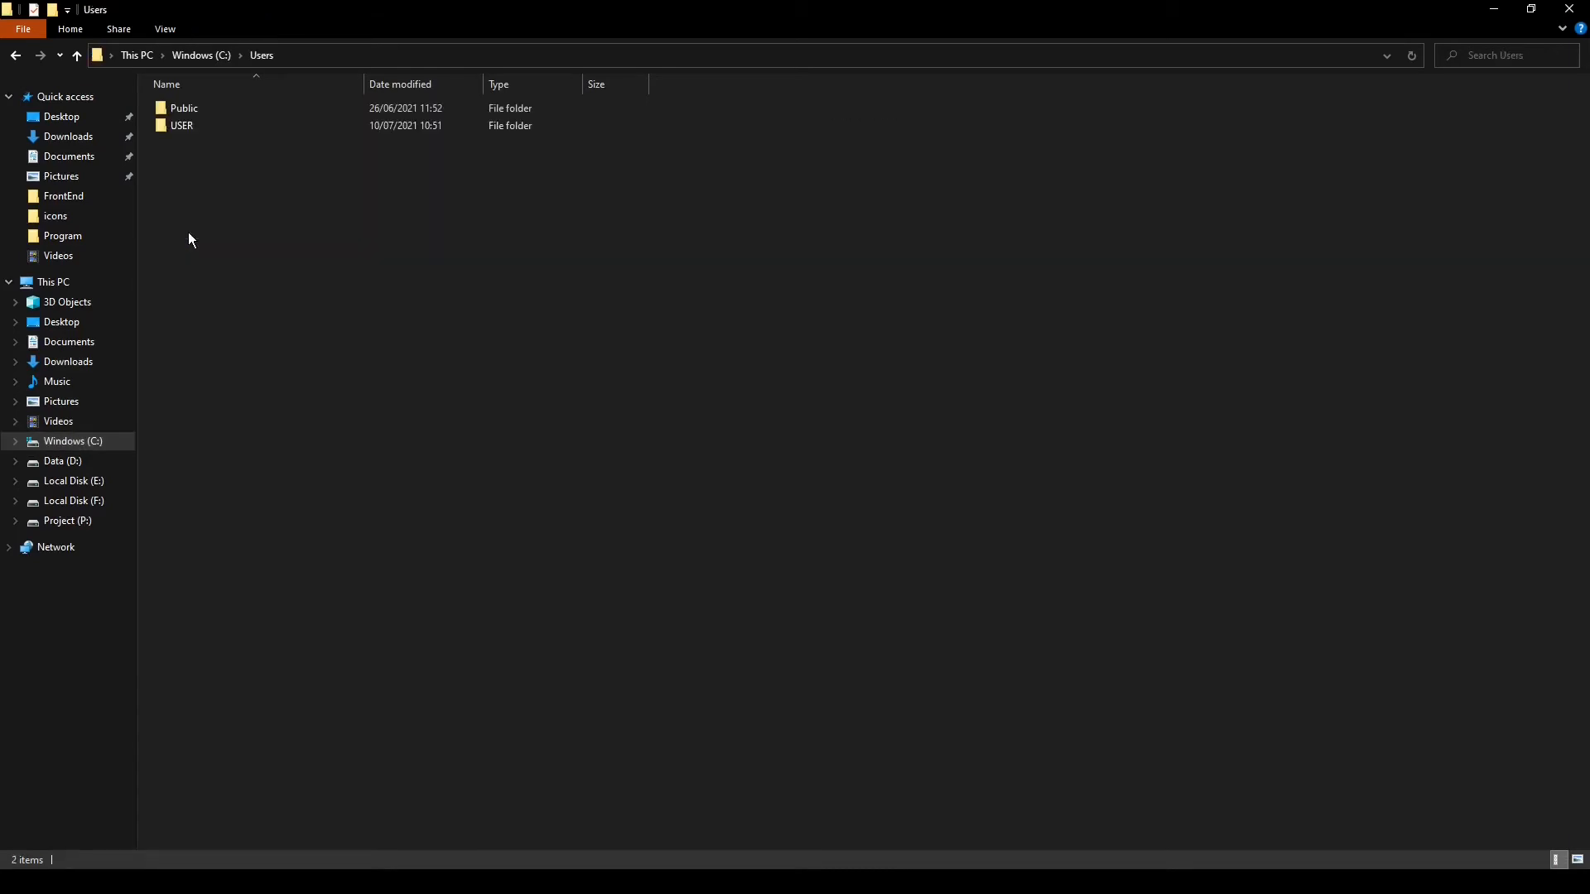
pyautogui.doubleClick(187, 126)
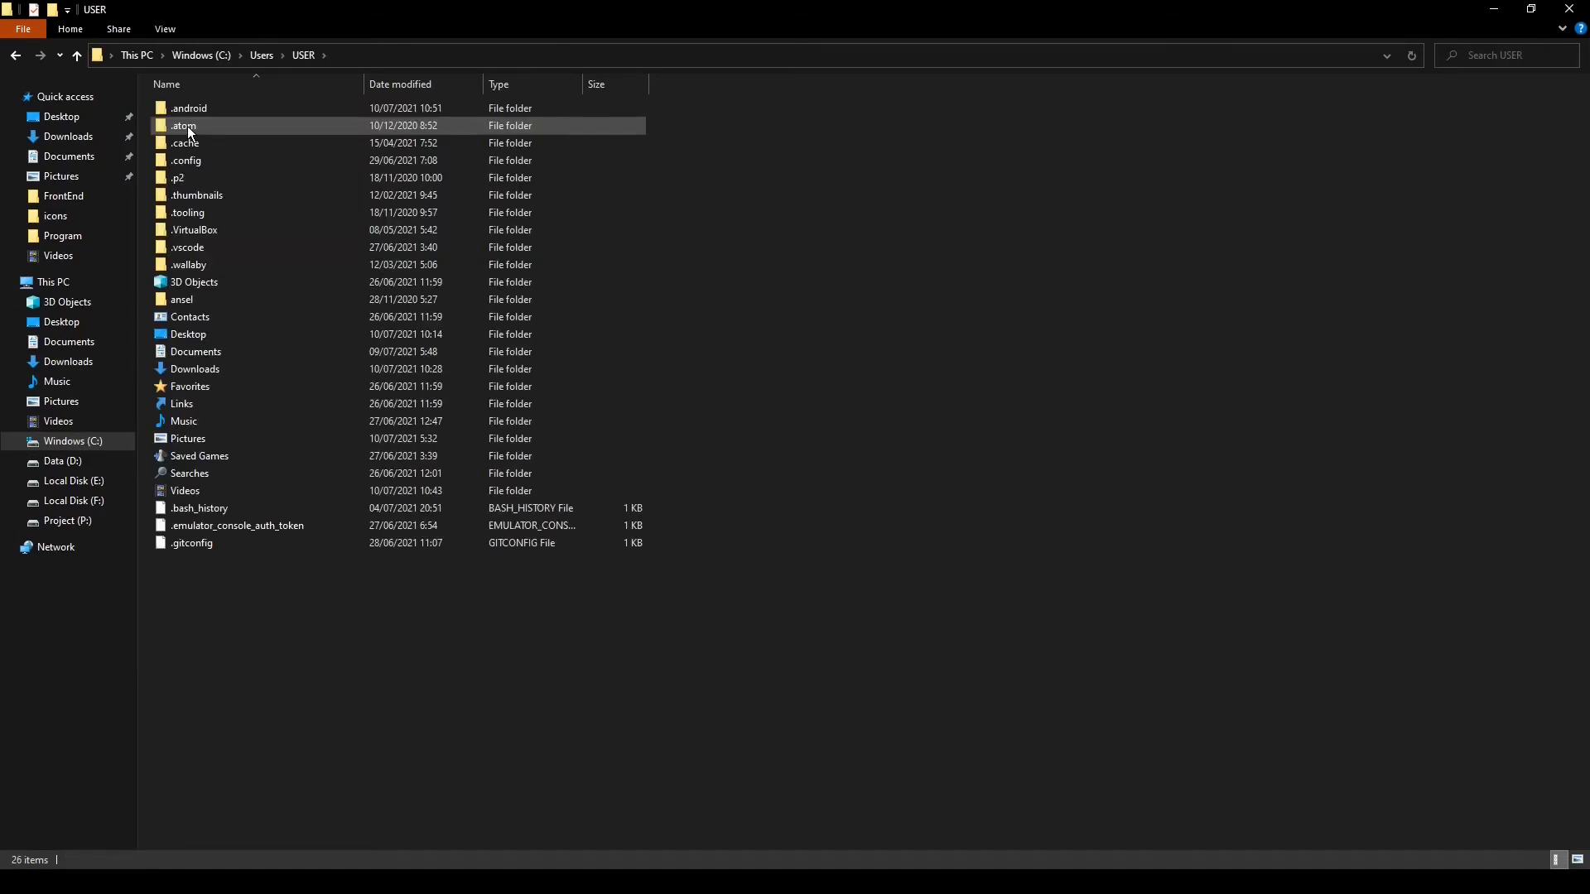
pyautogui.click(166, 29)
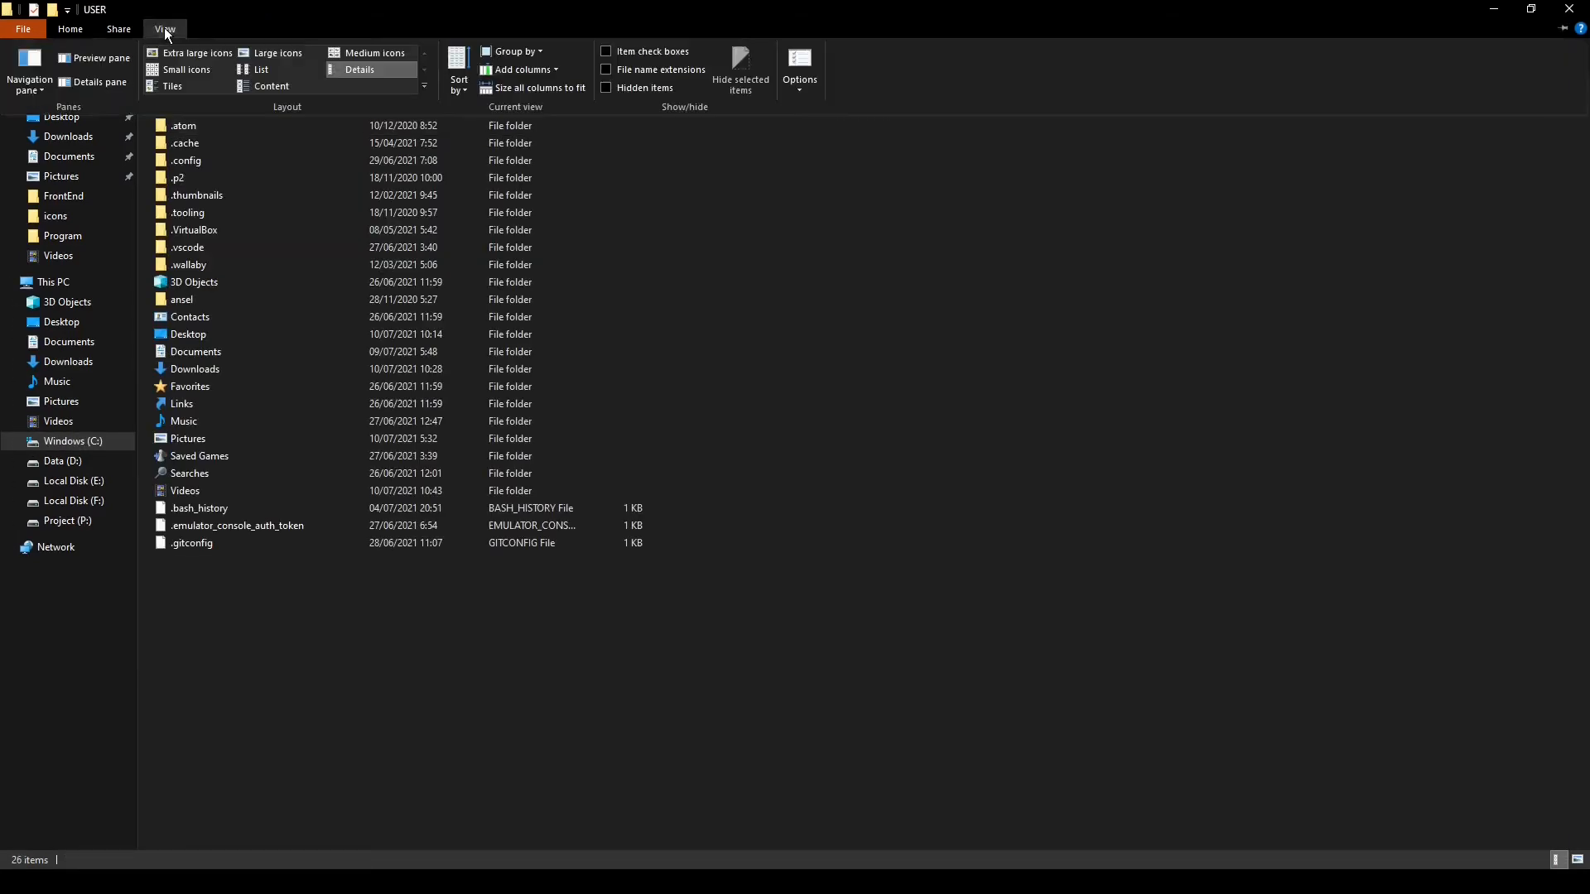
pyautogui.click(605, 88)
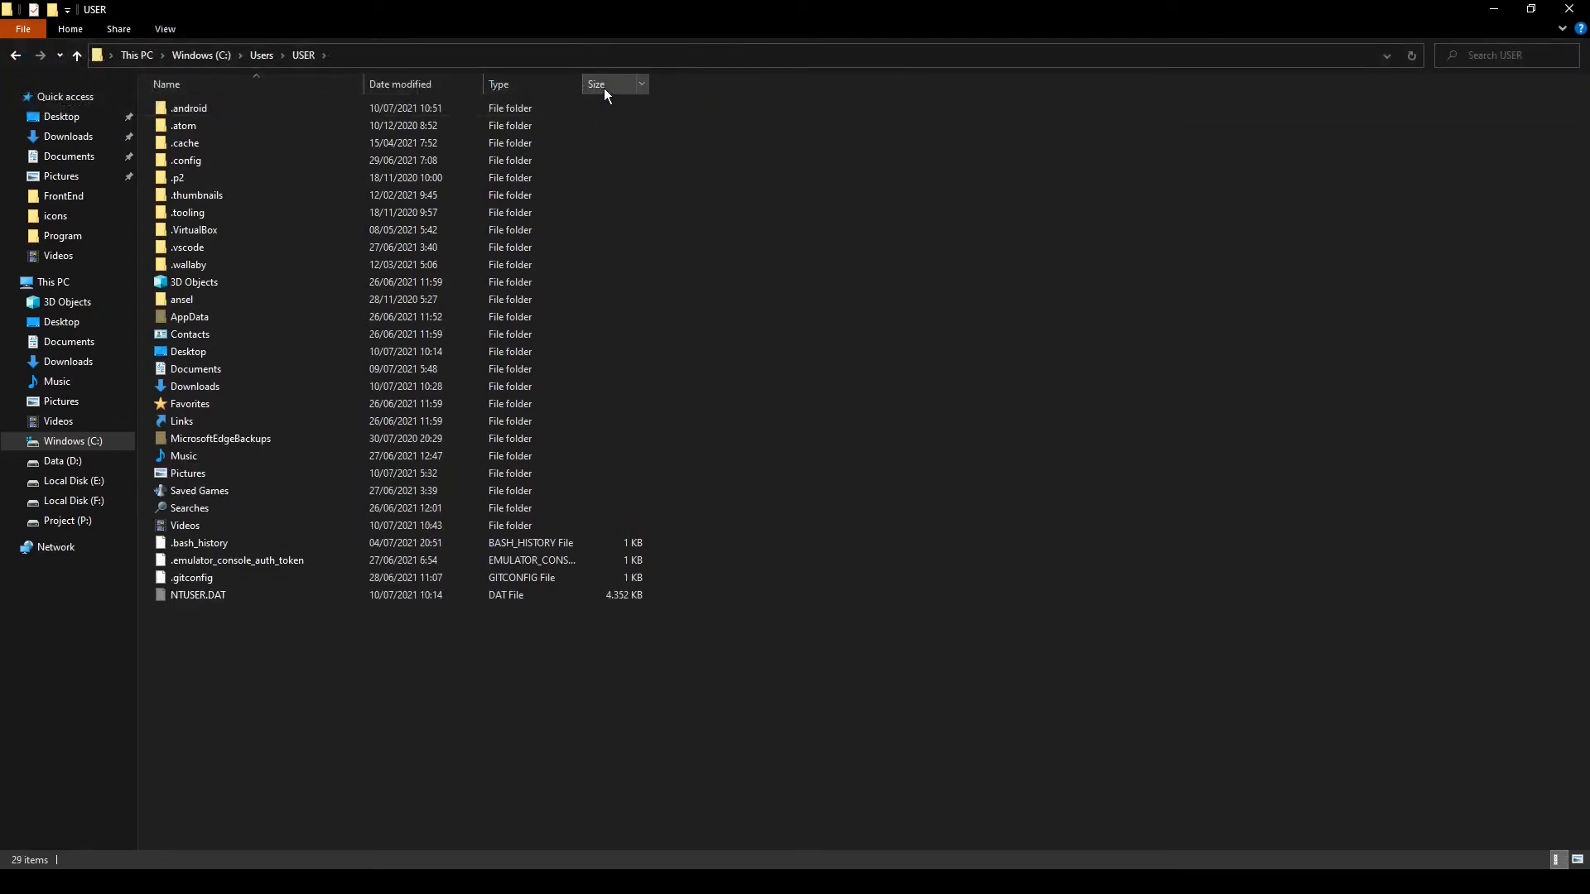
# Open the AppData\Local\Android\Sdk\platforms folder and copy its full path
pyautogui.doubleClick(199, 316)
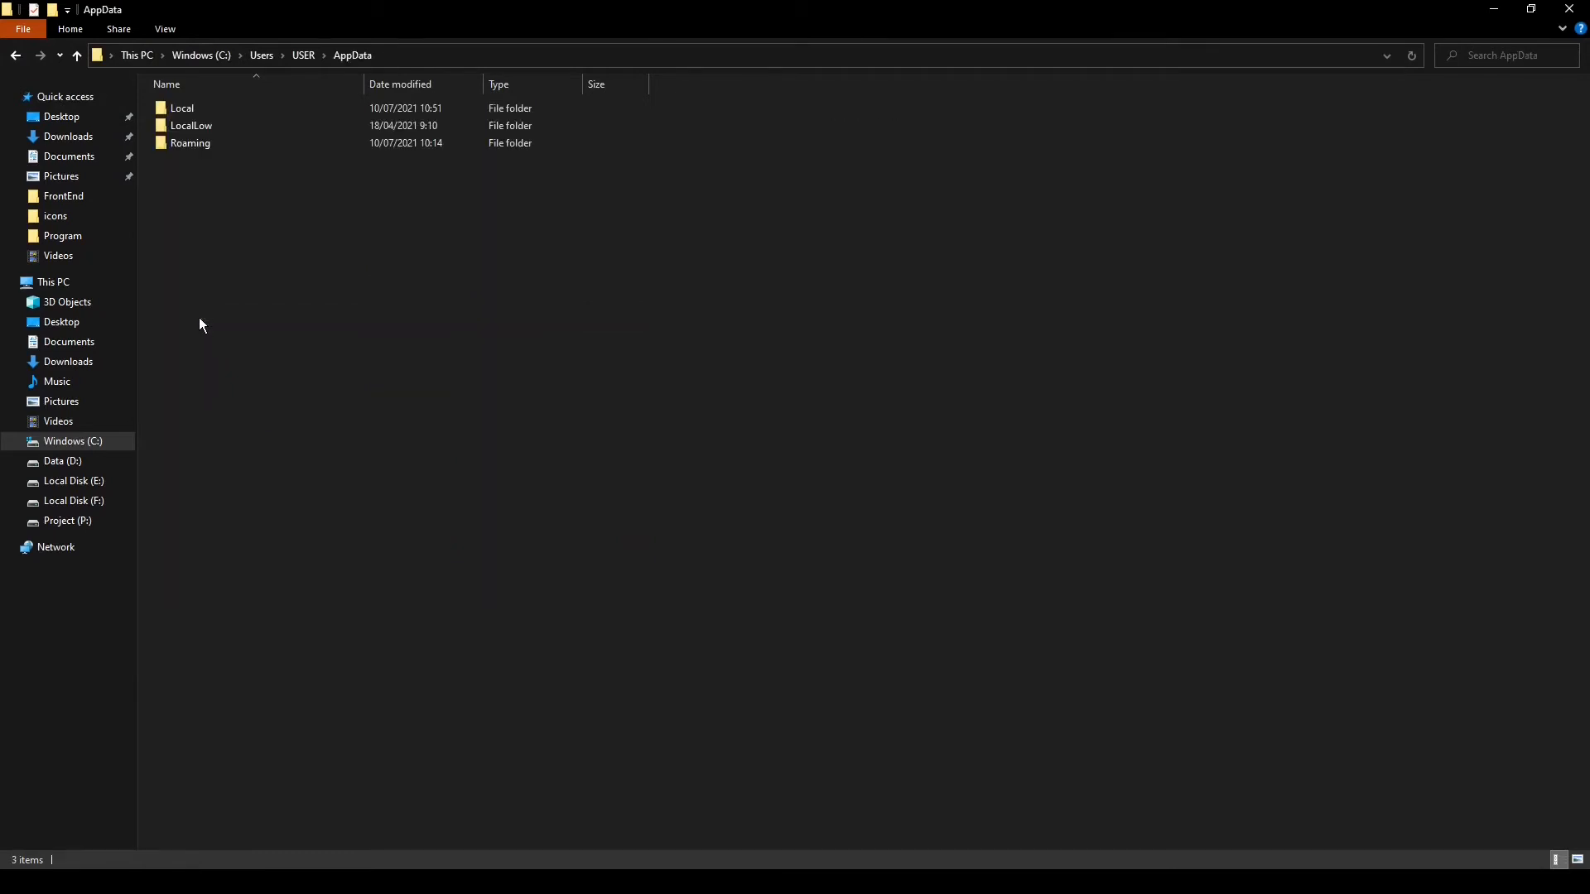
pyautogui.doubleClick(204, 111)
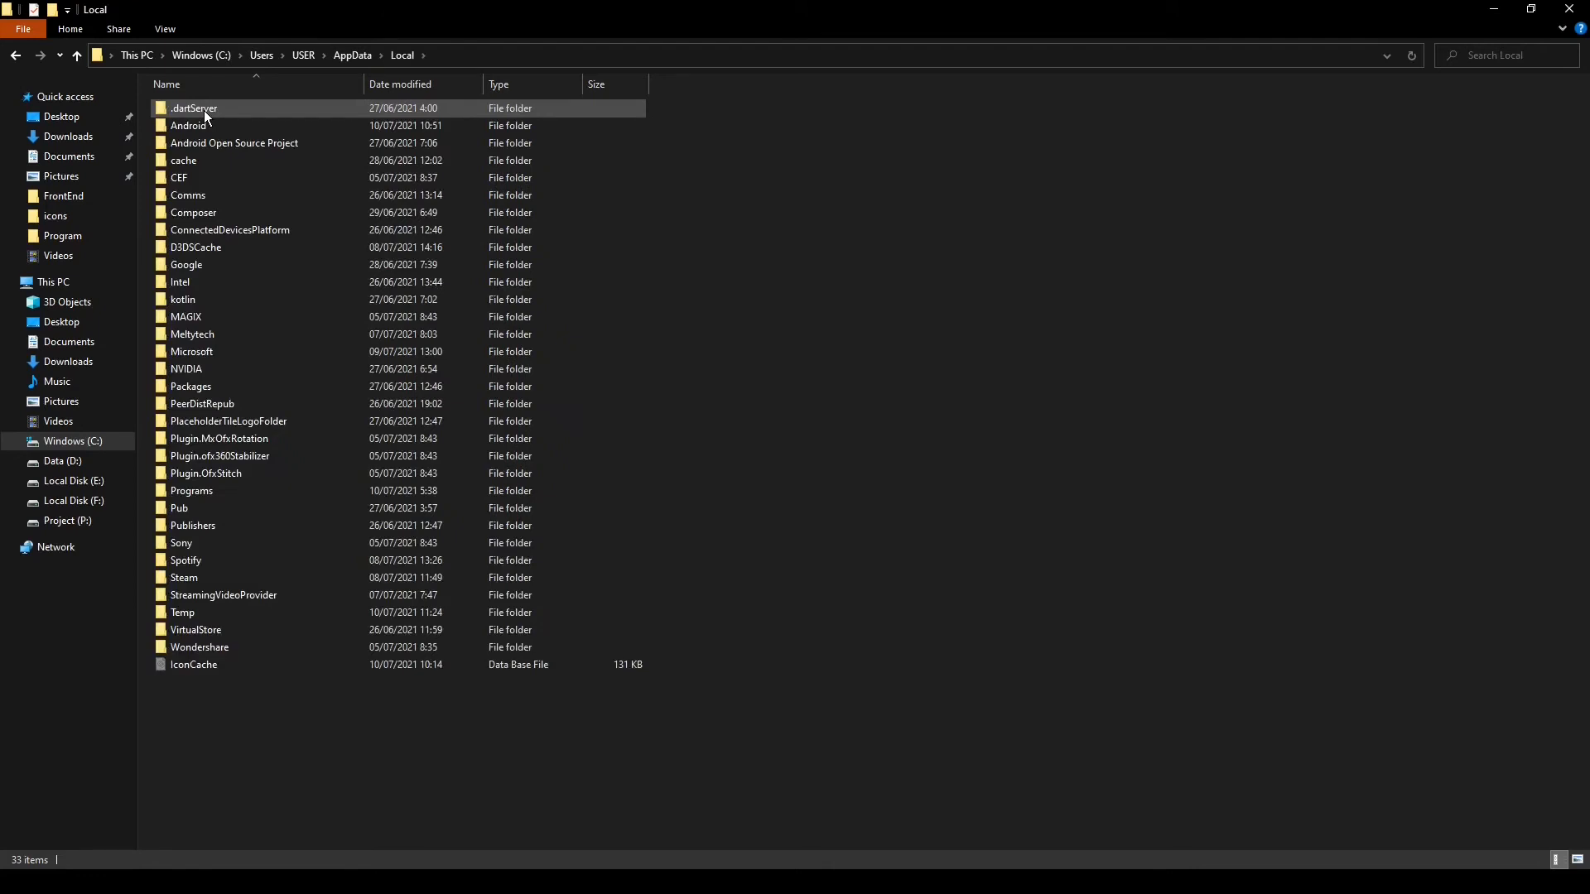
pyautogui.doubleClick(205, 122)
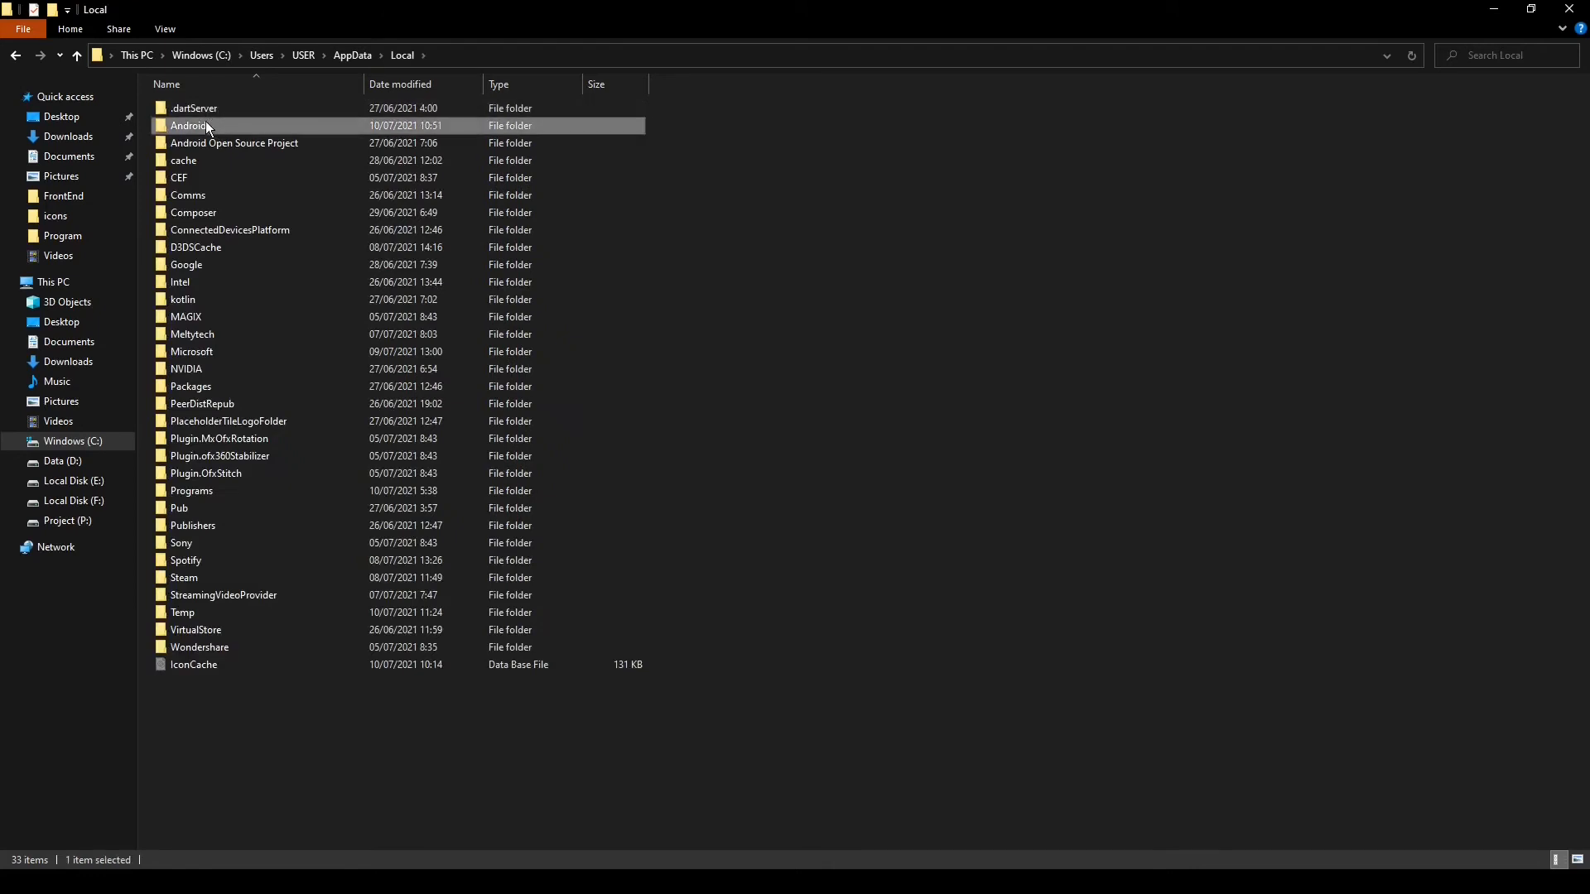
pyautogui.doubleClick(206, 107)
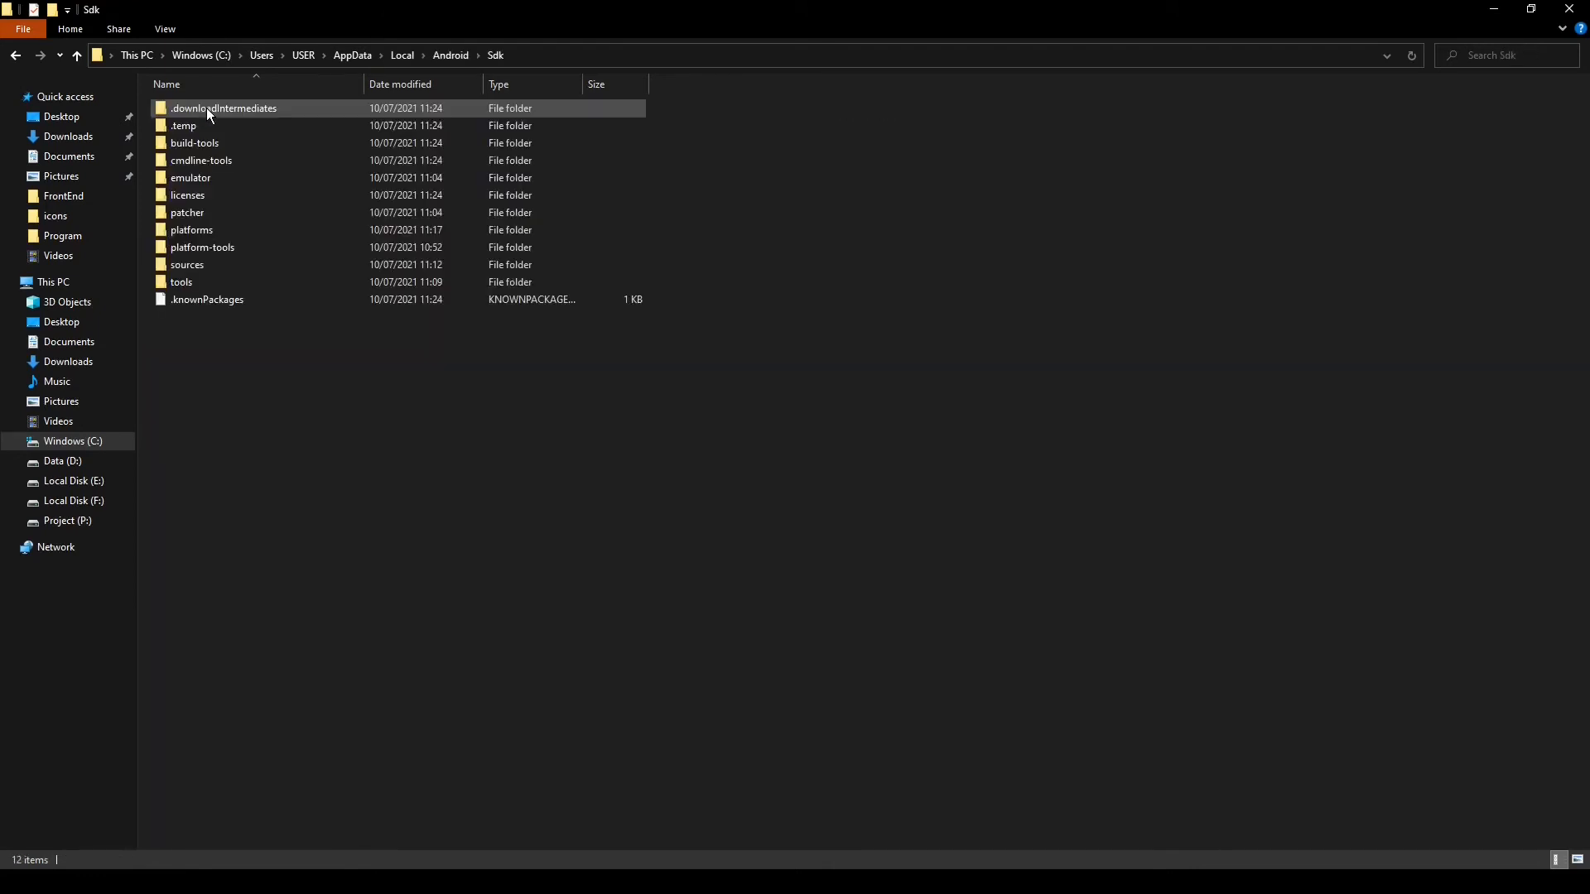
pyautogui.click(205, 231)
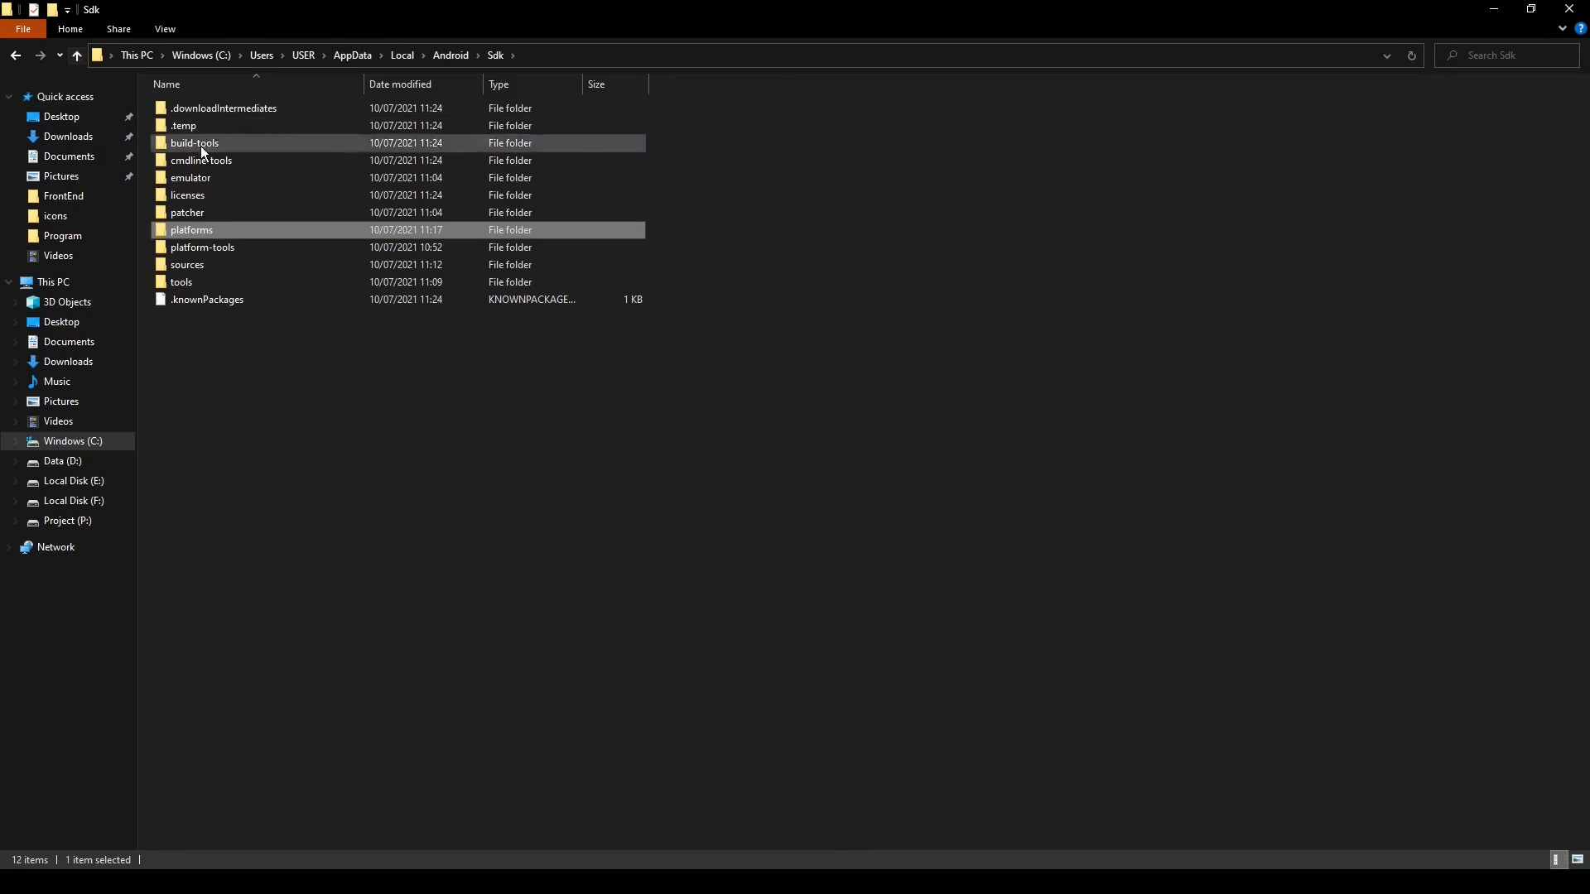
pyautogui.doubleClick(209, 233)
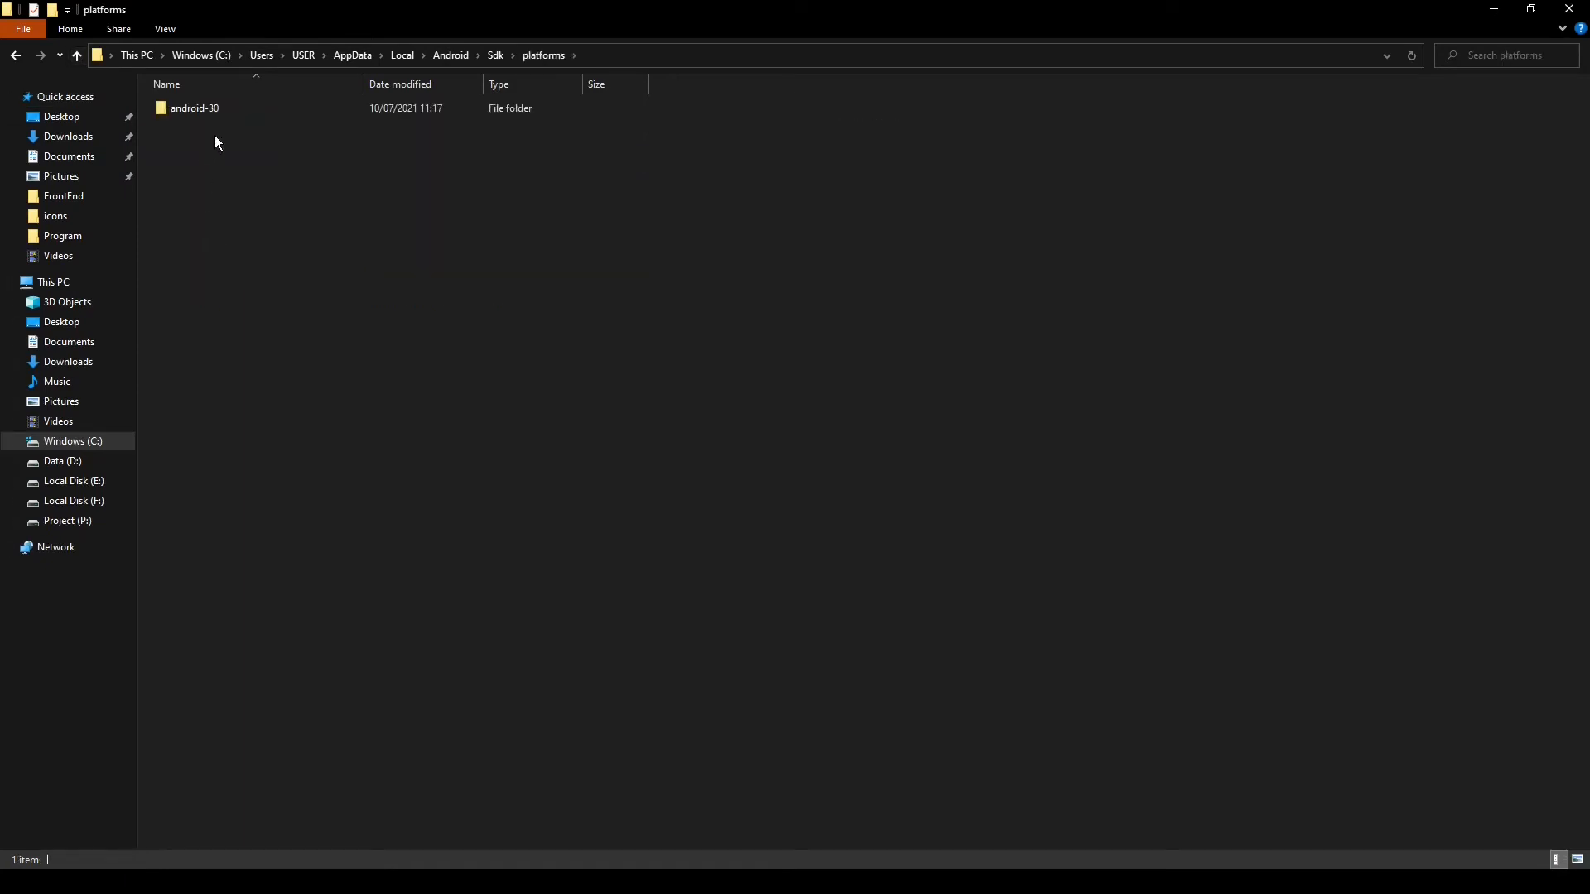
pyautogui.click(587, 56)
pyautogui.hotkey('ctrl', 'c')
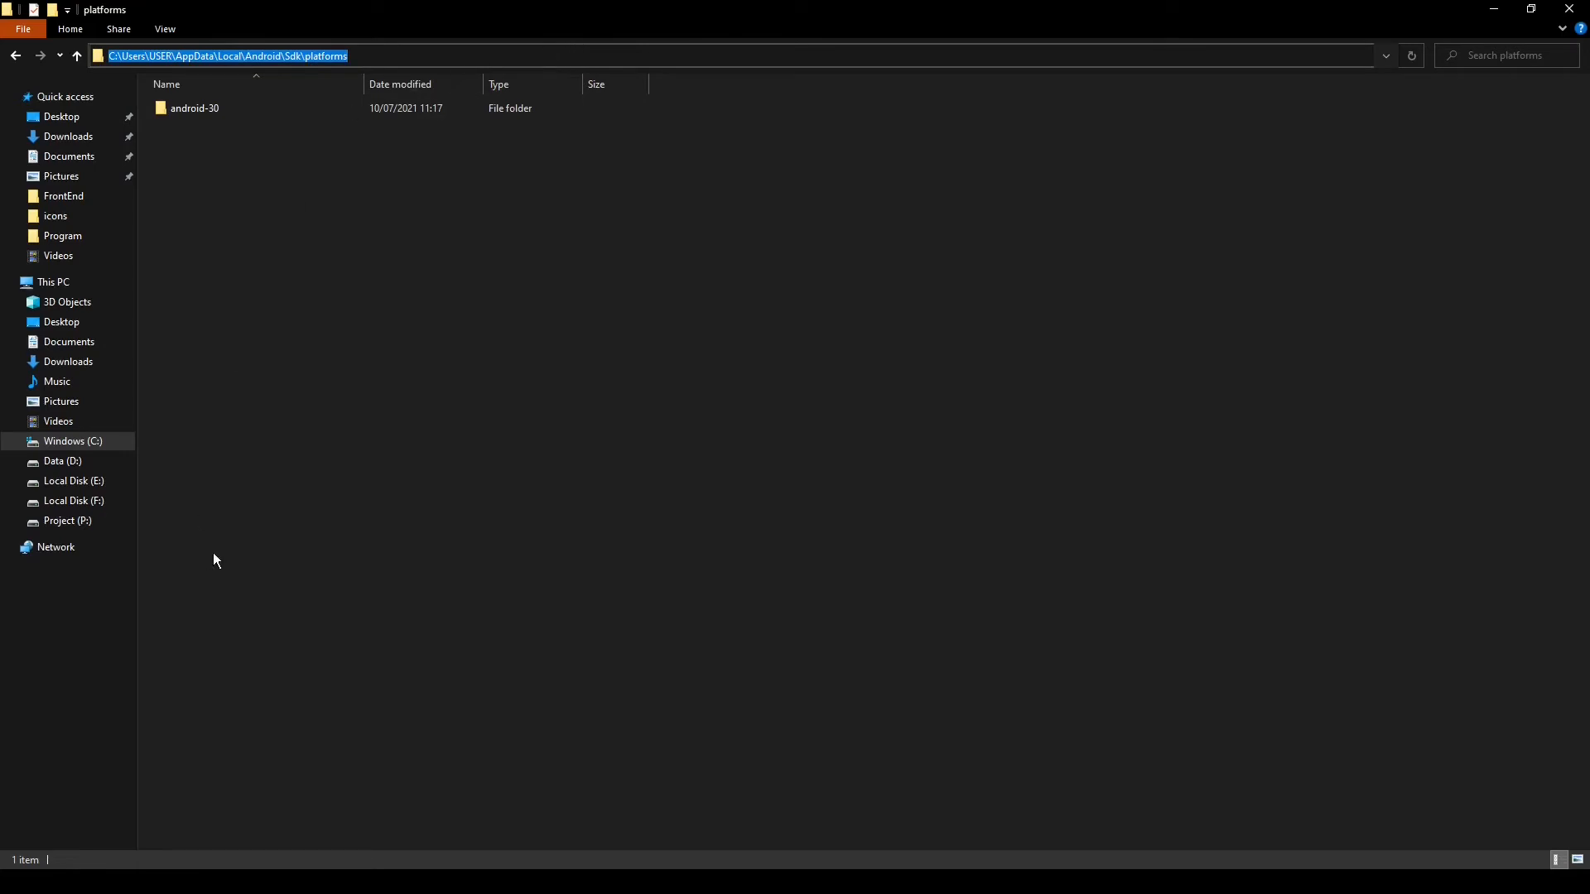
# Add C:\Users\USER\AppData\Local\Android\Sdk\platforms as a new entry in the system Path environment variable, then close System Properties
pyautogui.click(16, 882)
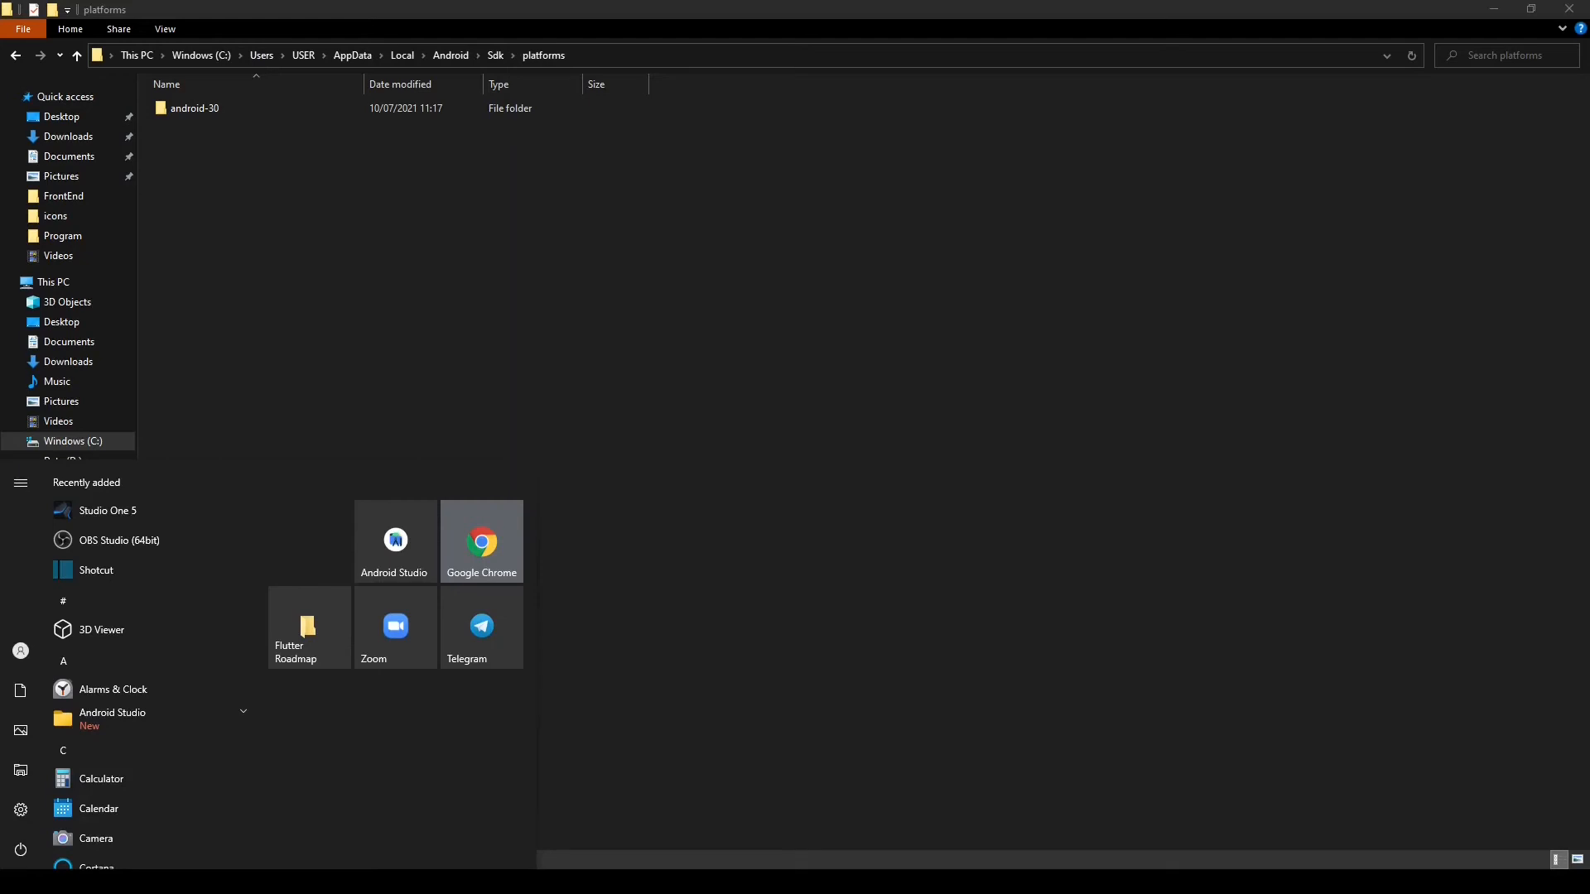
pyautogui.write('env')
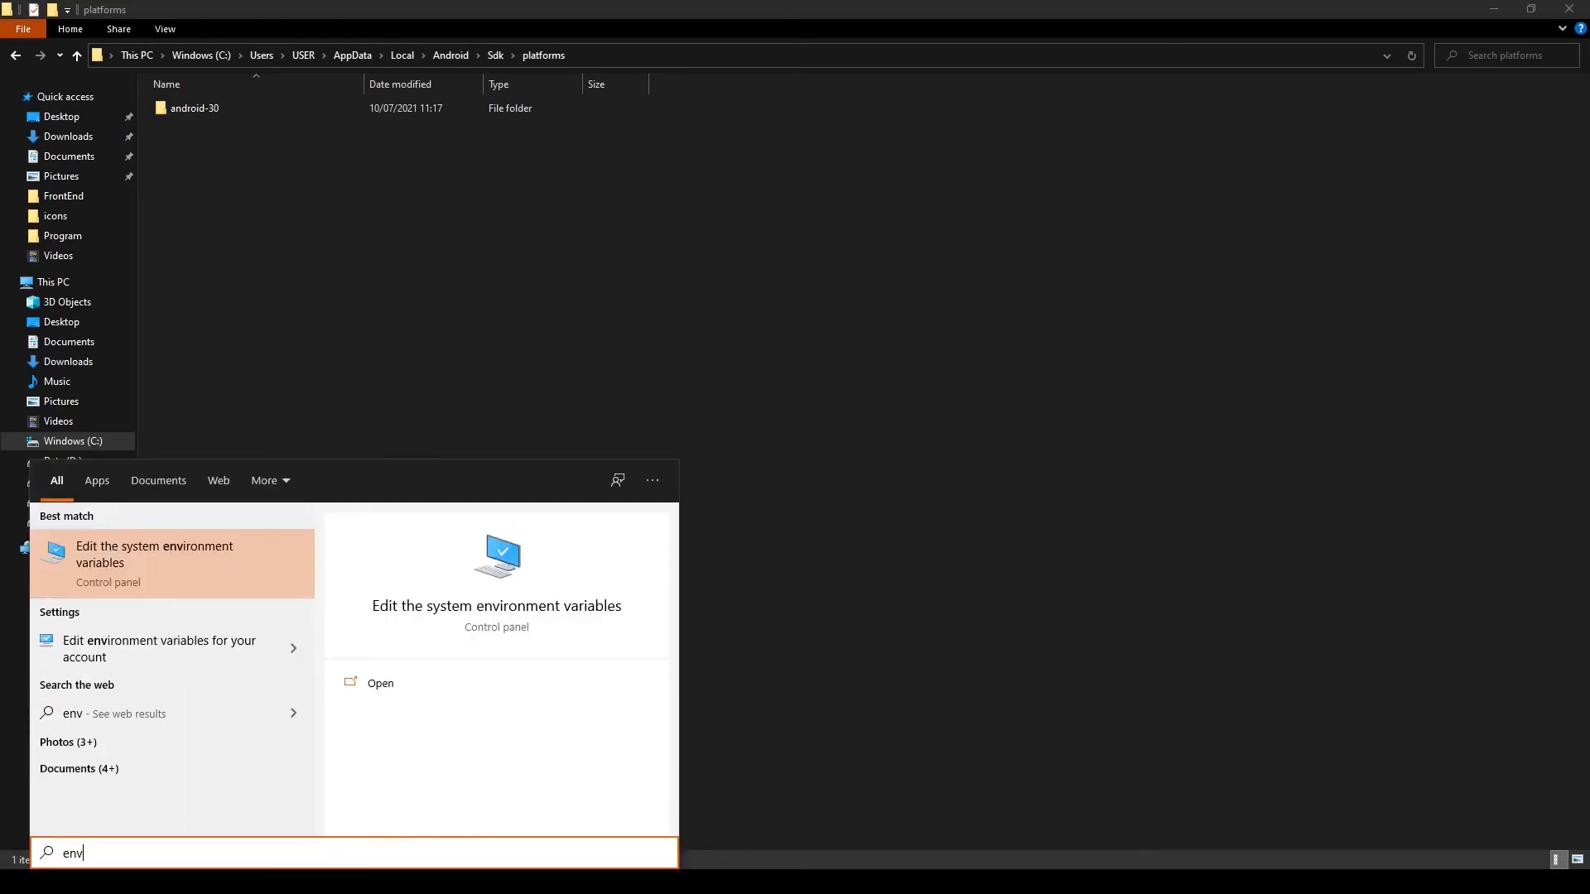
pyautogui.press('Return')
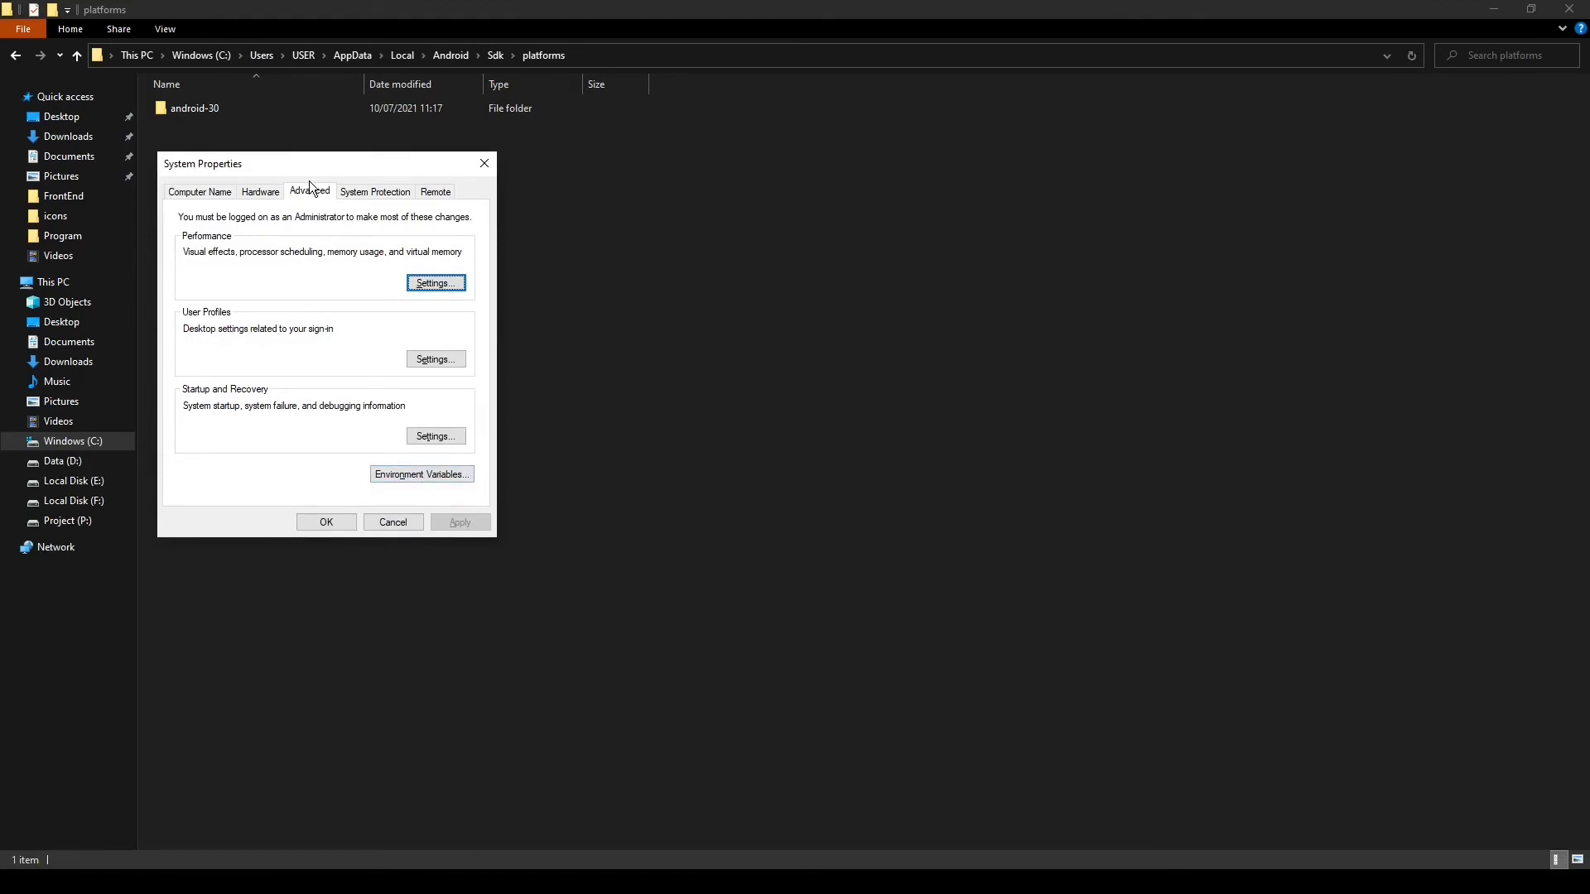
pyautogui.click(424, 476)
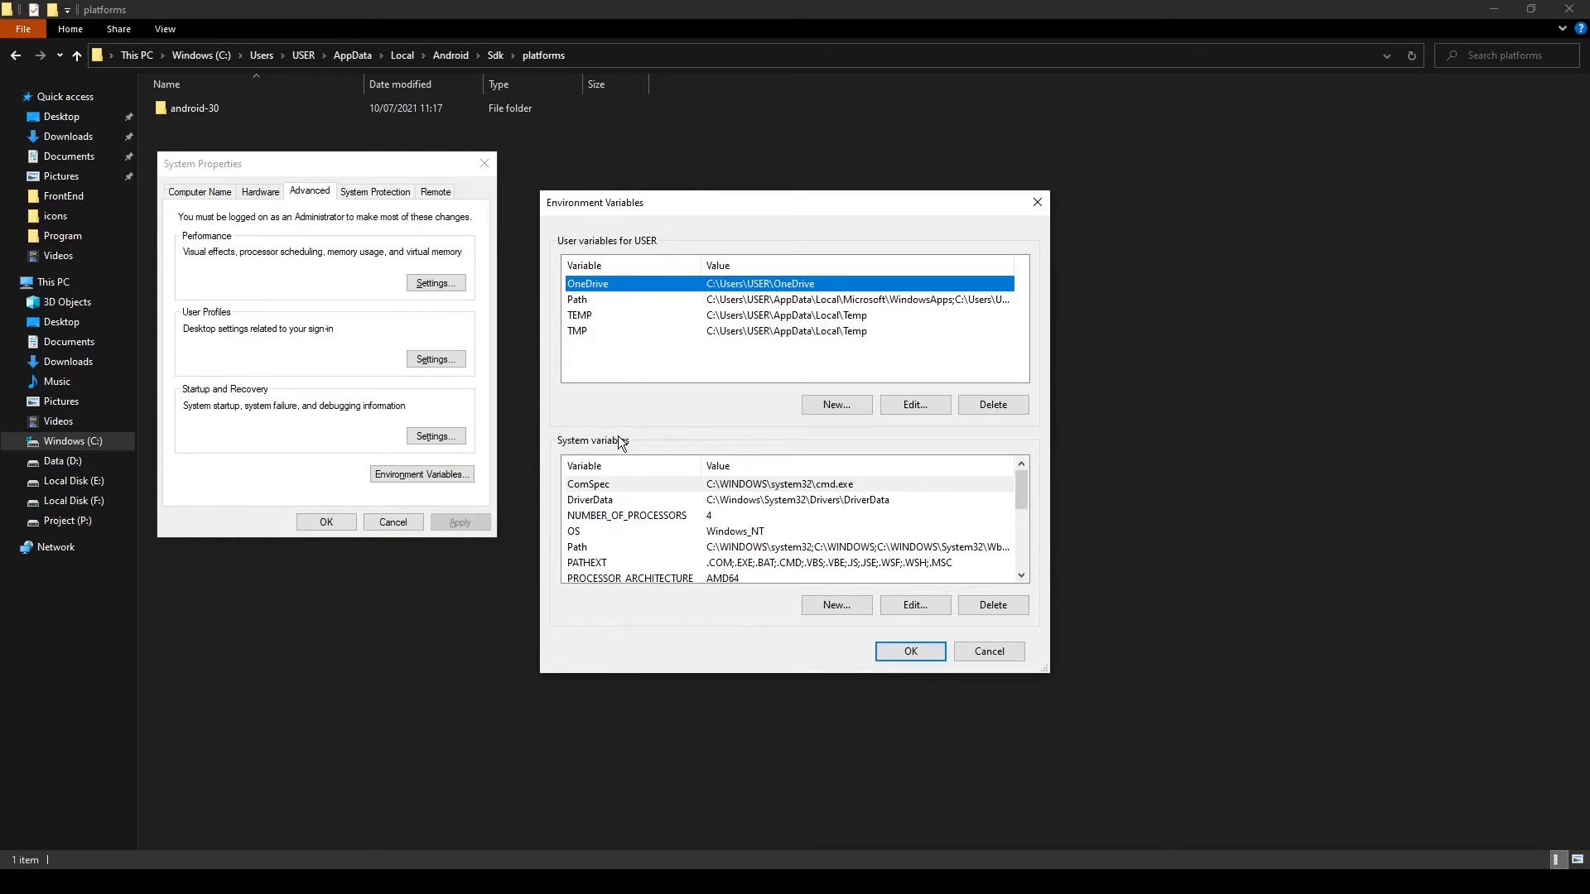
pyautogui.click(580, 548)
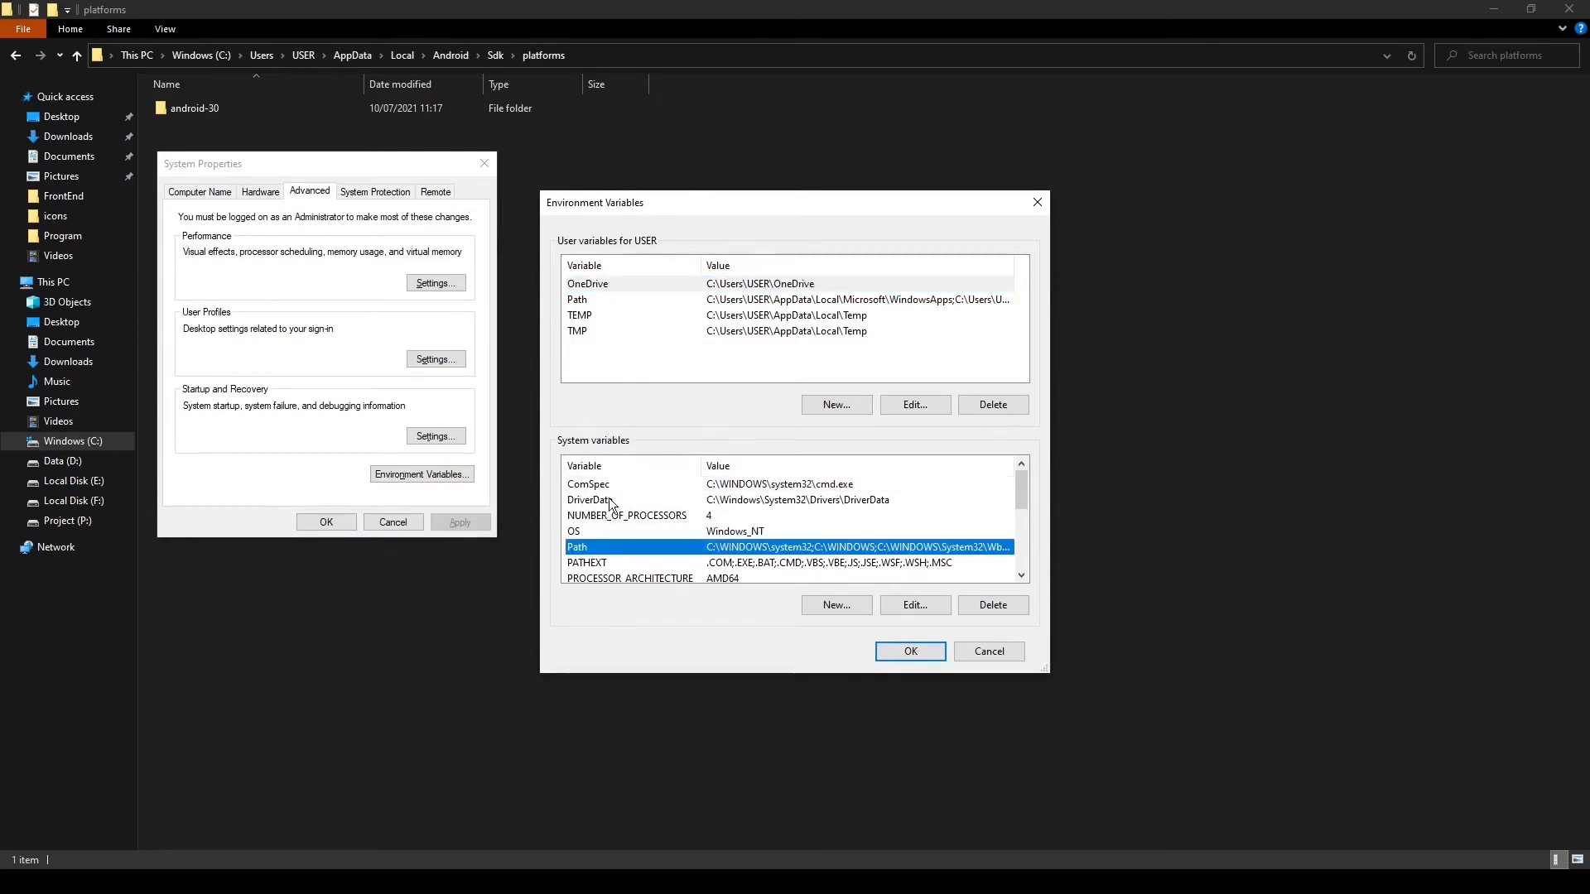
pyautogui.click(896, 607)
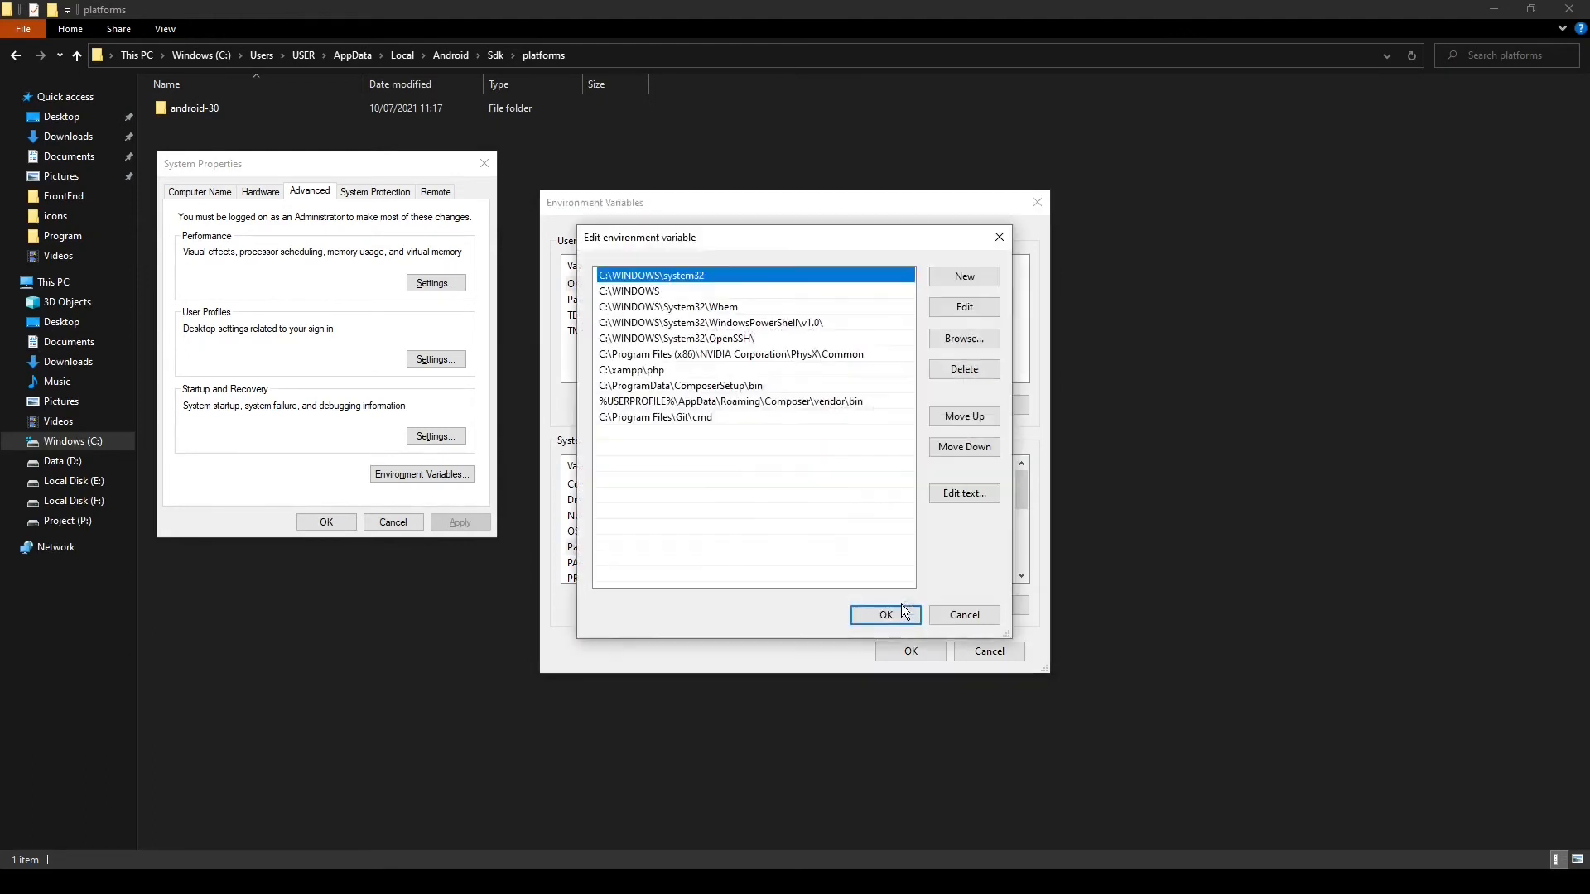
pyautogui.click(976, 279)
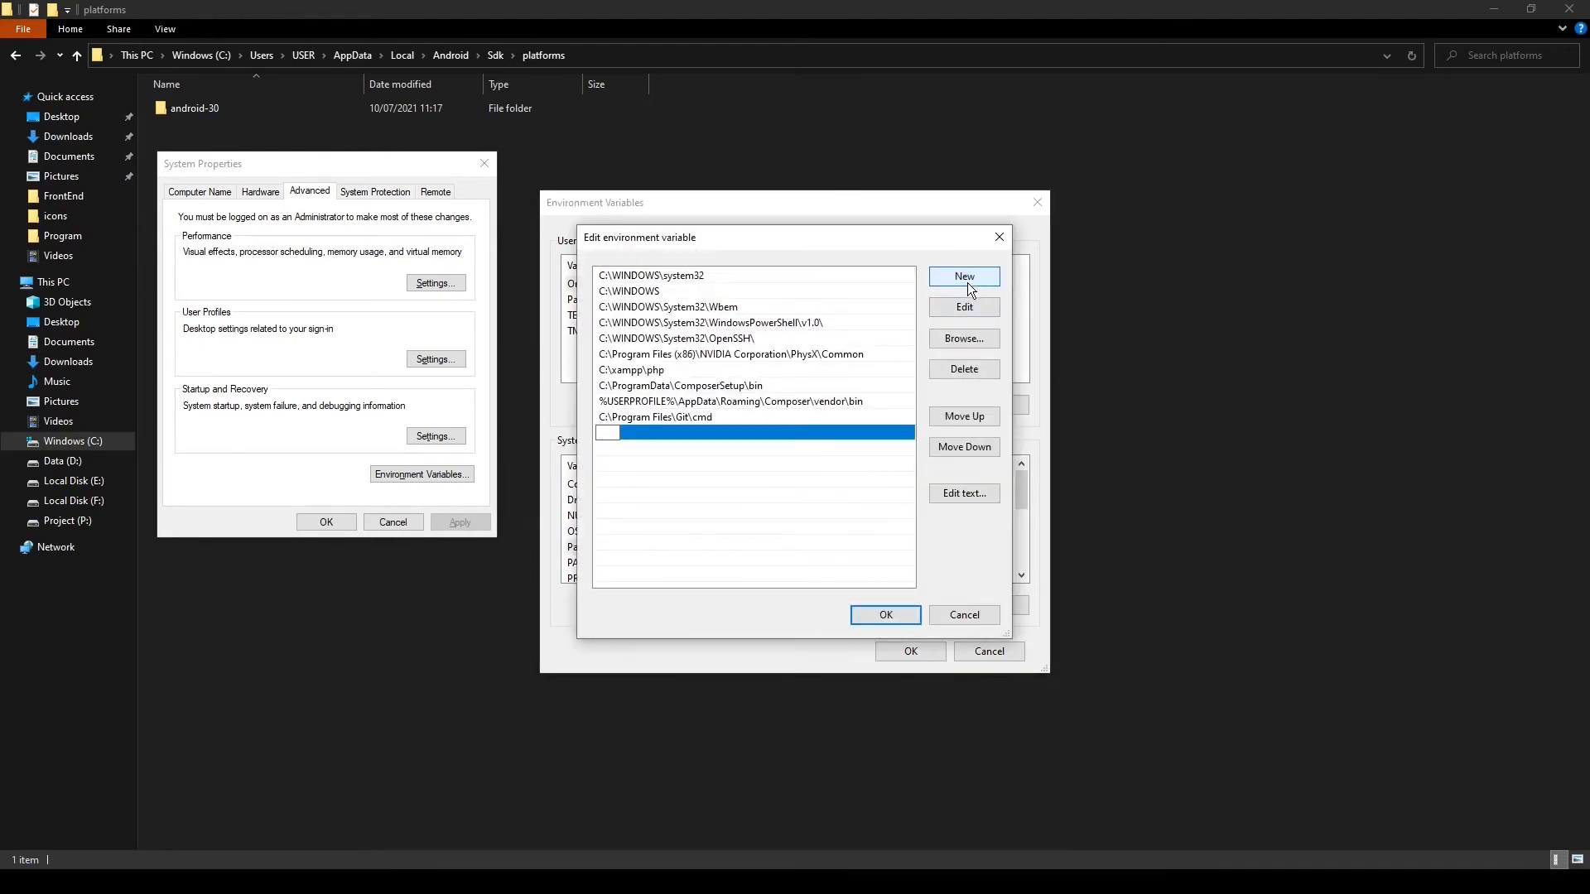
pyautogui.hotkey('ctrl', 'v')
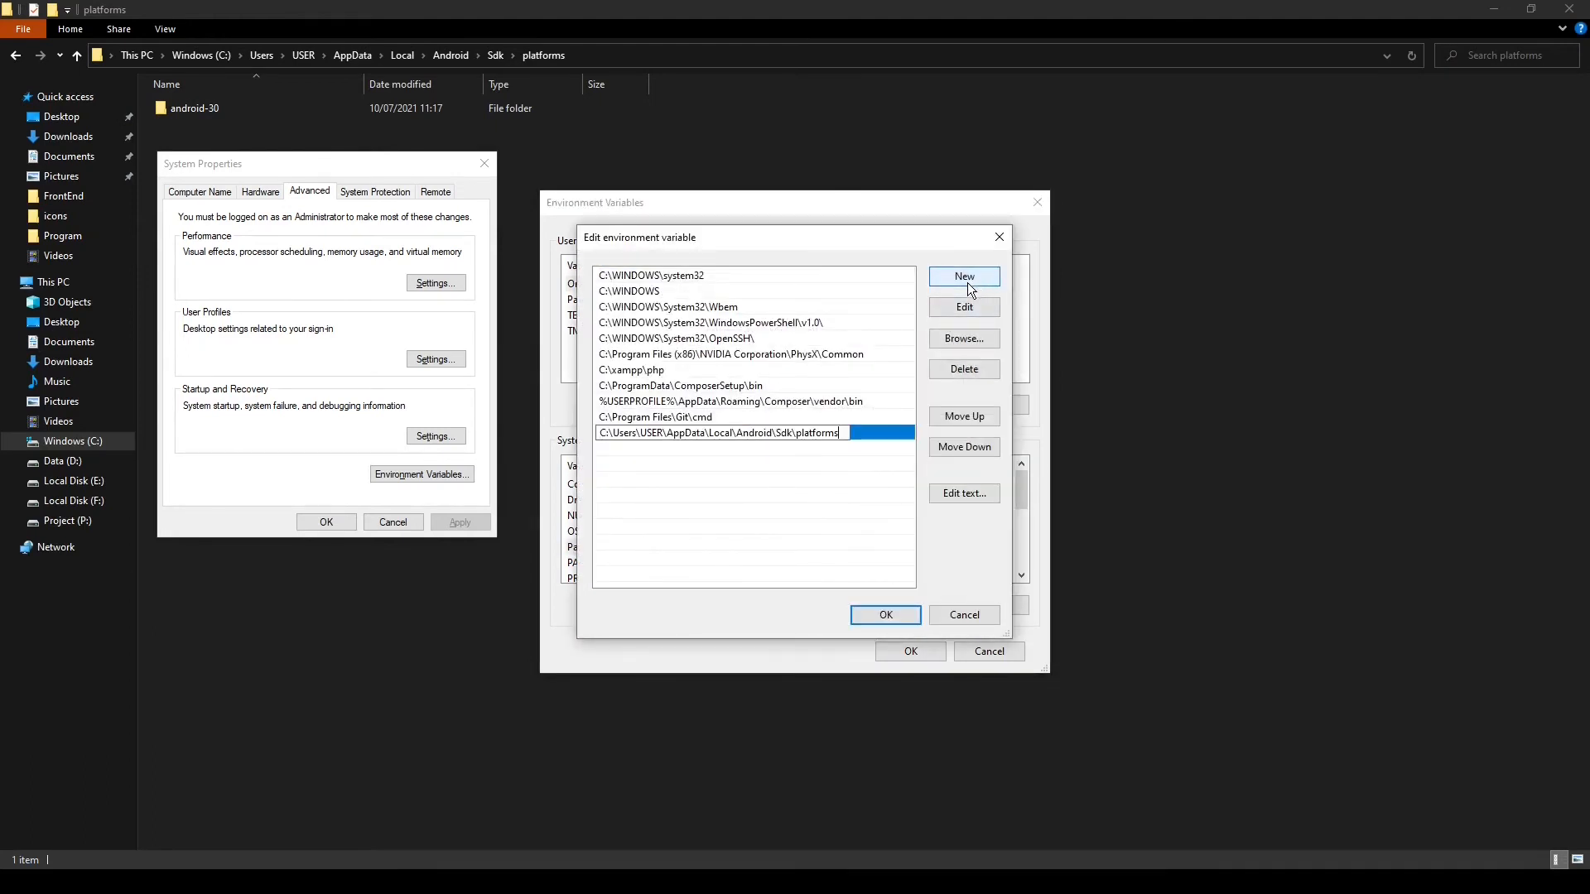
pyautogui.click(889, 612)
pyautogui.click(908, 651)
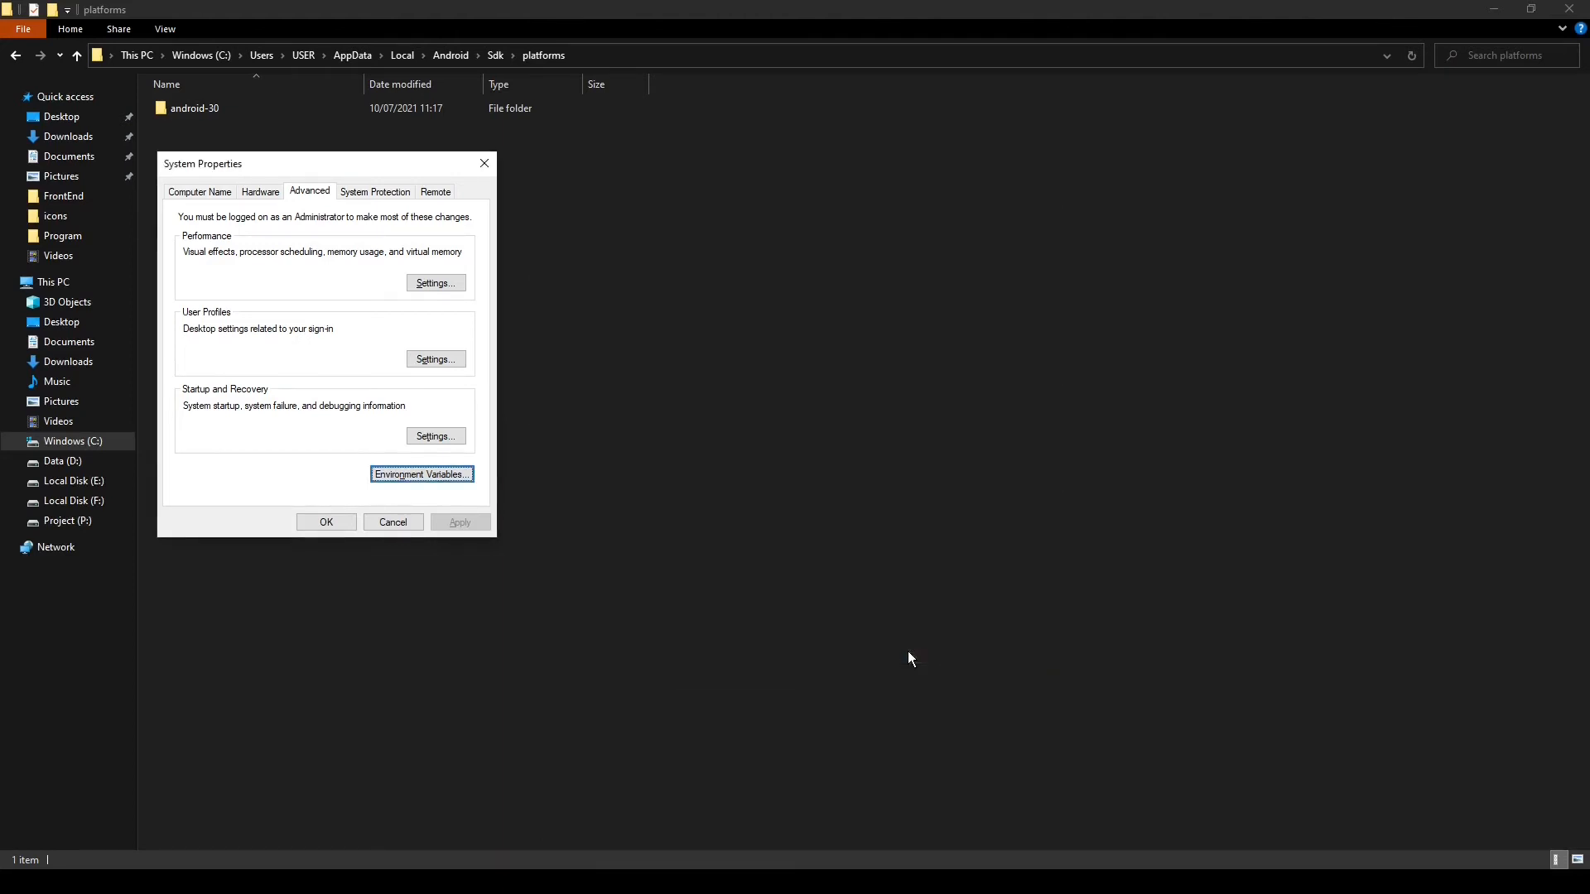
pyautogui.click(484, 164)
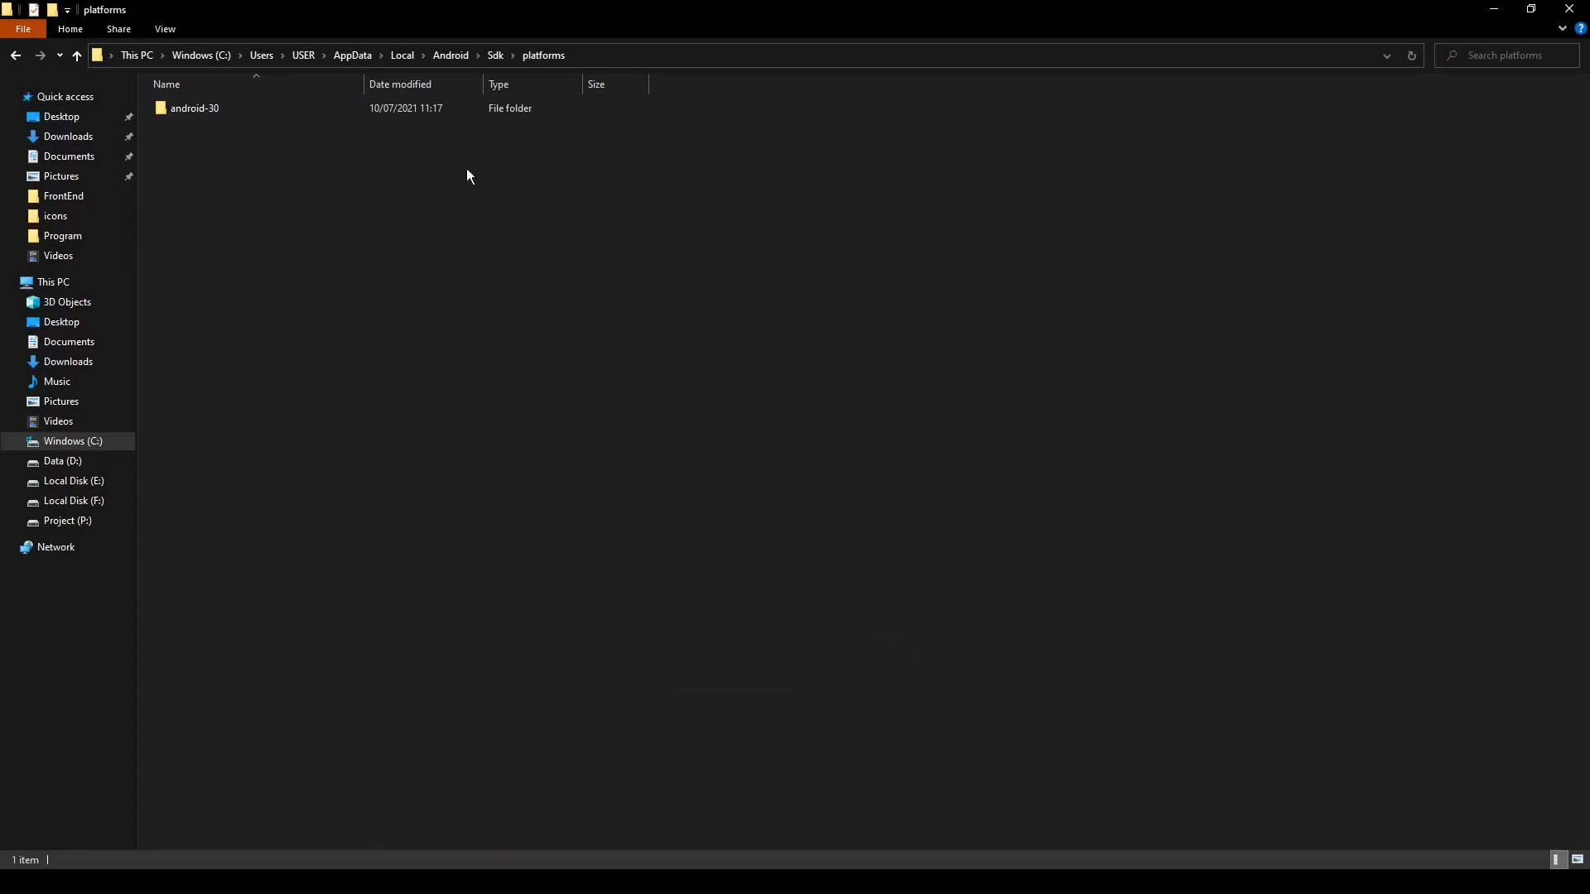
# Open the platform-tools folder inside Sdk and copy its full path
pyautogui.click(78, 57)
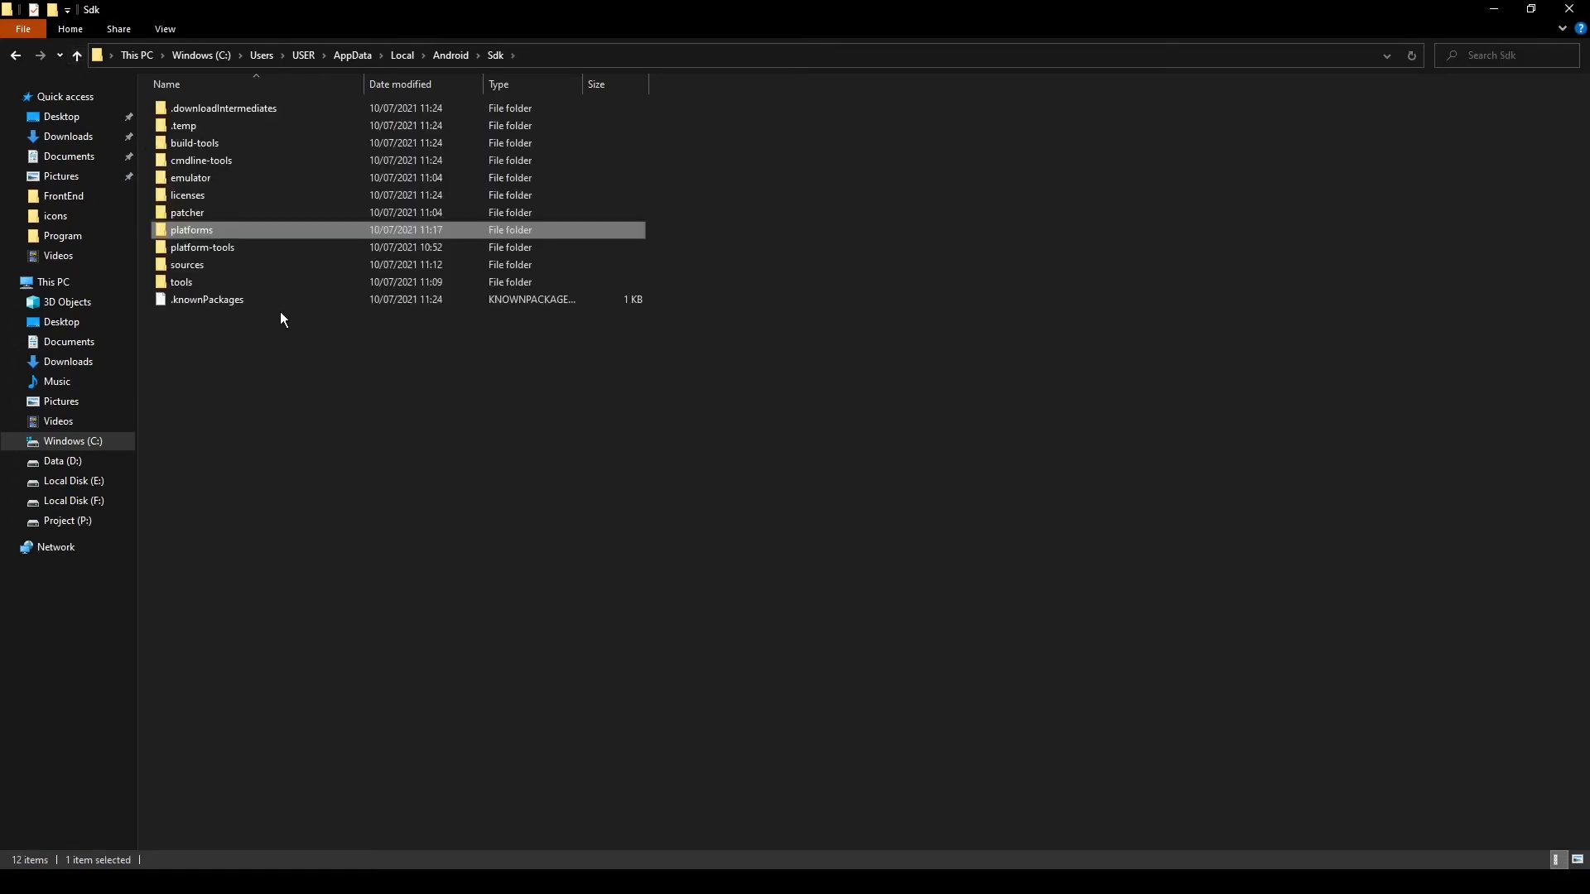
pyautogui.doubleClick(212, 248)
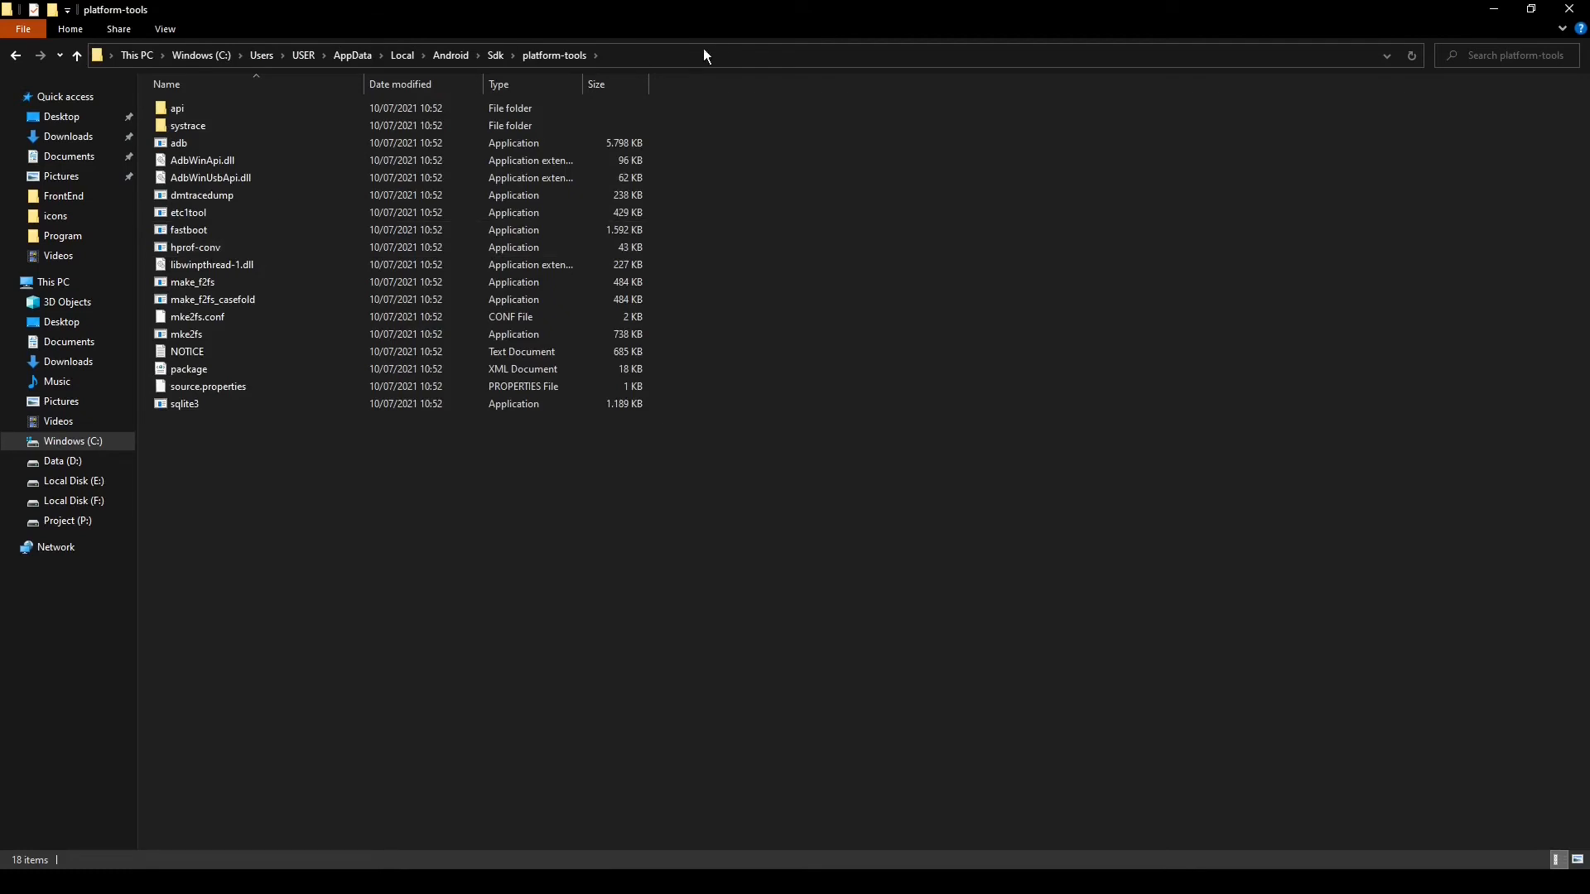
pyautogui.click(624, 53)
pyautogui.hotkey('ctrl', 'c')
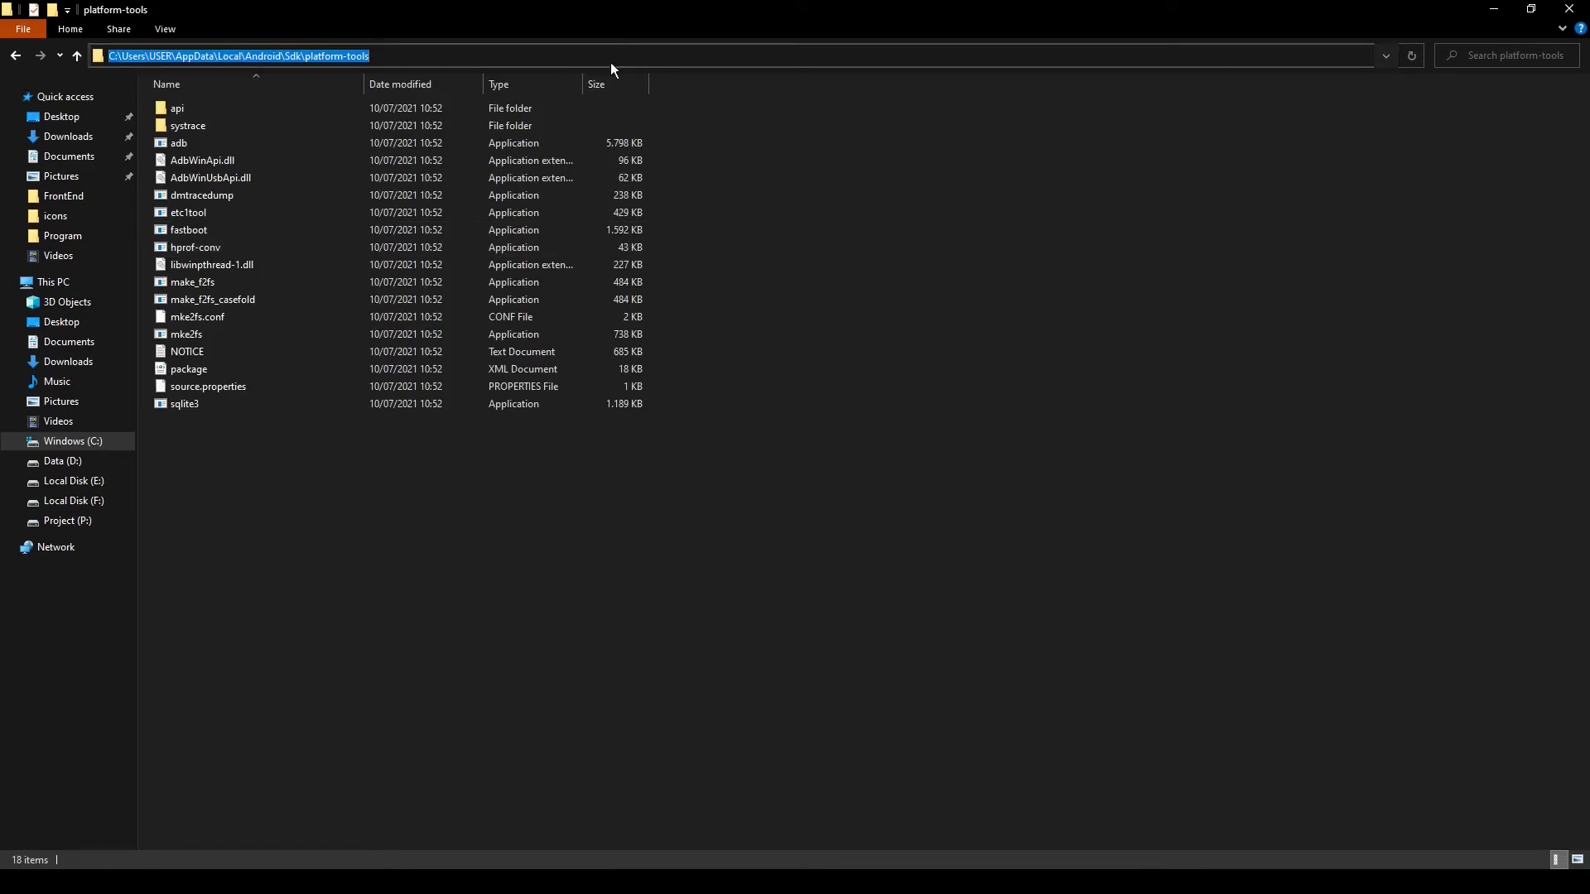
# Add C:\Users\USER\AppData\Local\Android\Sdk\platform-tools as a new entry in the system Path environment variable, then close System Properties
pyautogui.hotkey('alt', 'Tab')
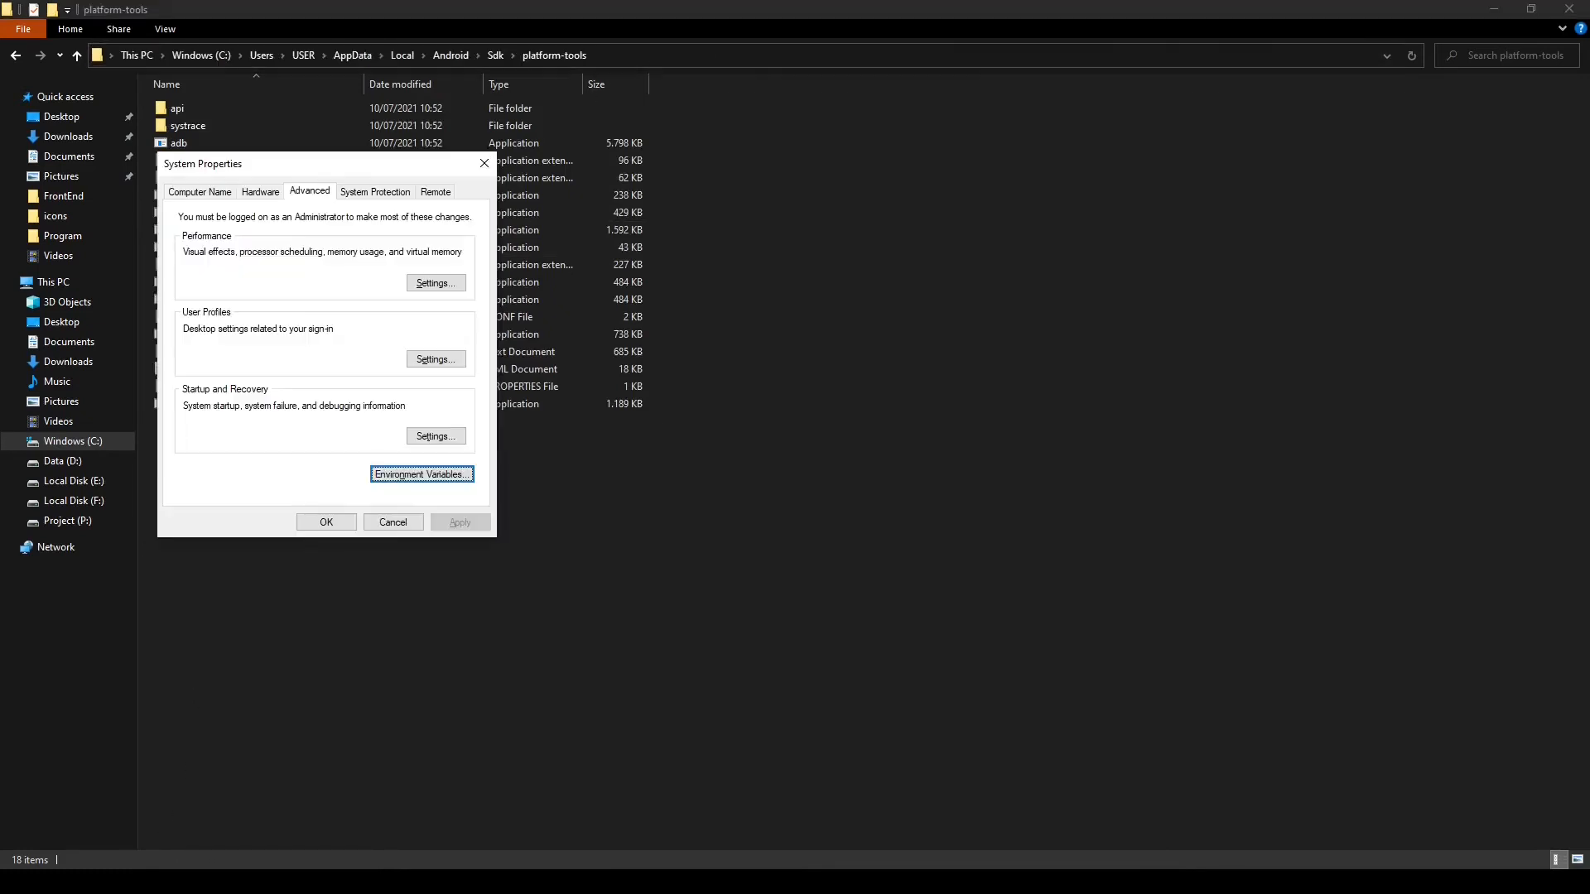
pyautogui.click(395, 475)
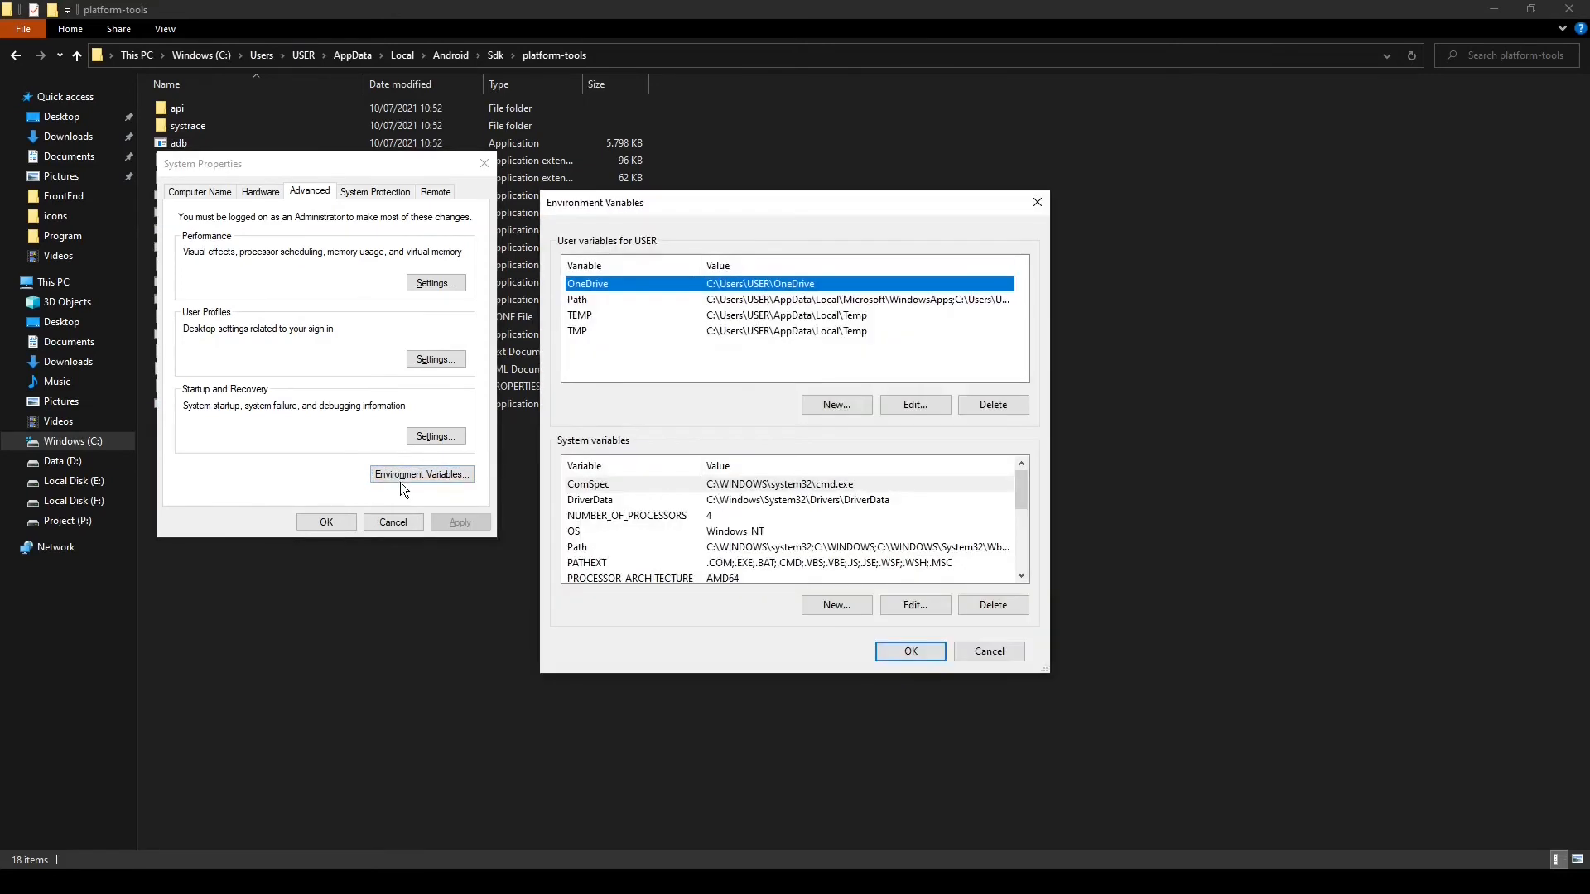
pyautogui.click(595, 549)
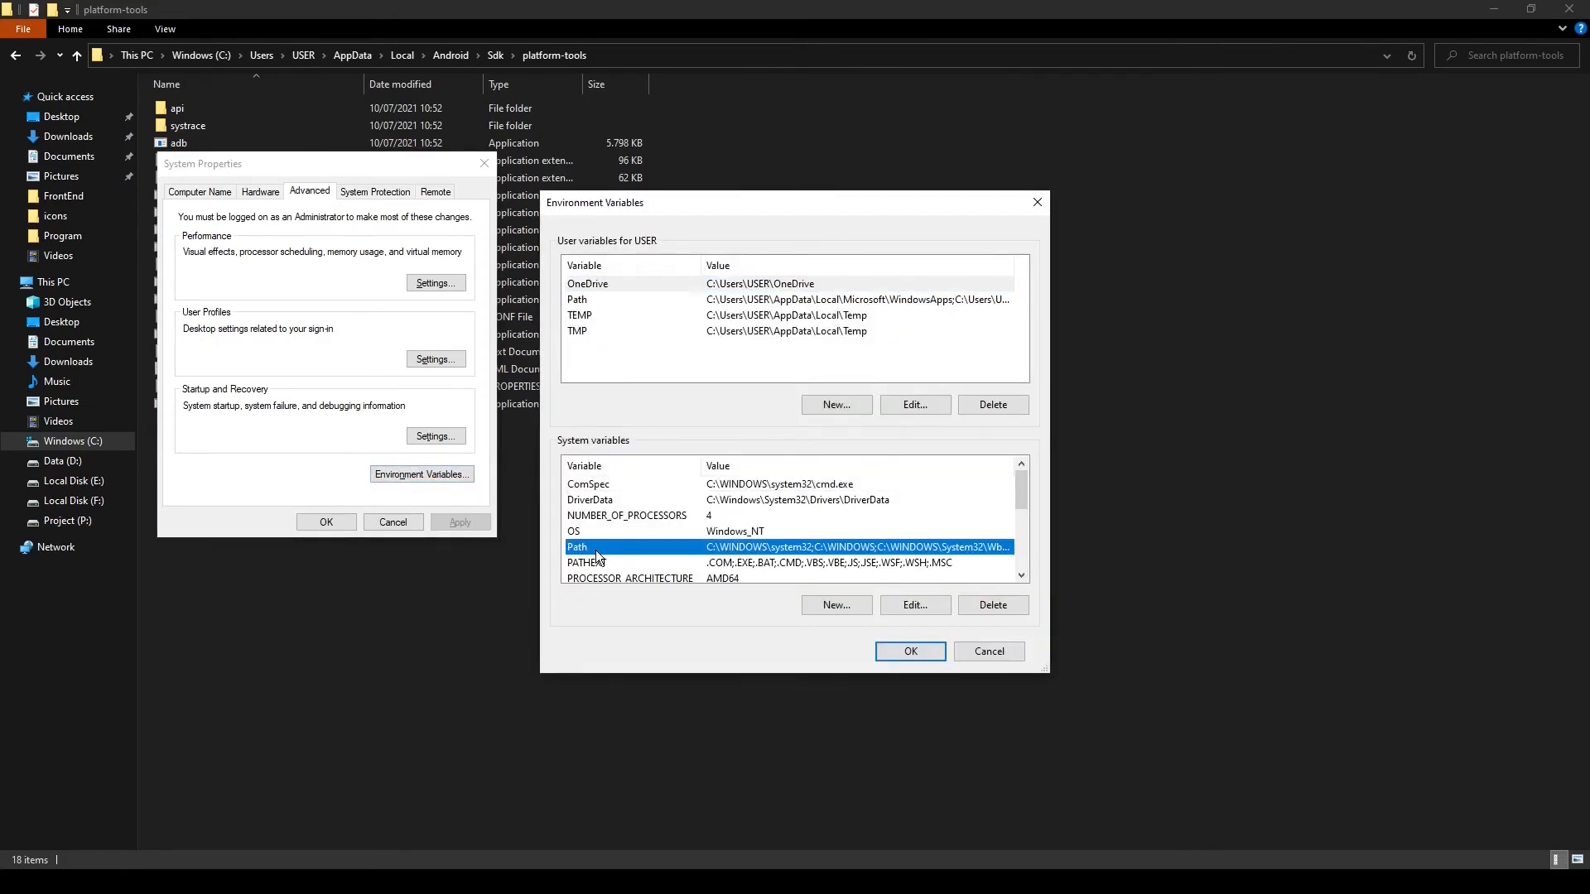
pyautogui.click(916, 605)
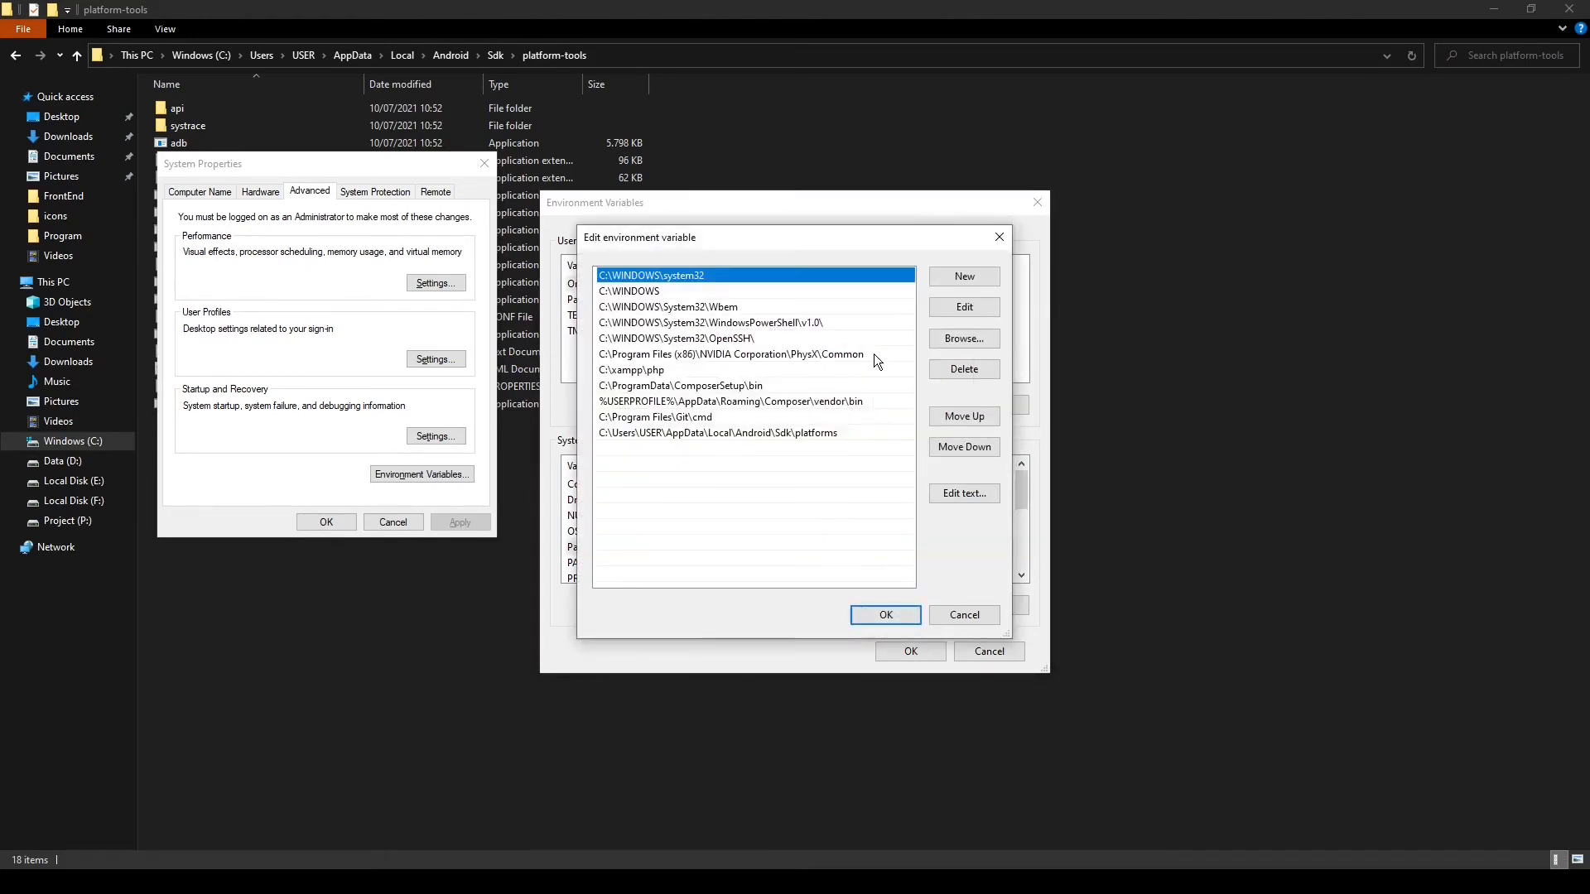
pyautogui.click(953, 271)
pyautogui.hotkey('ctrl', 'v')
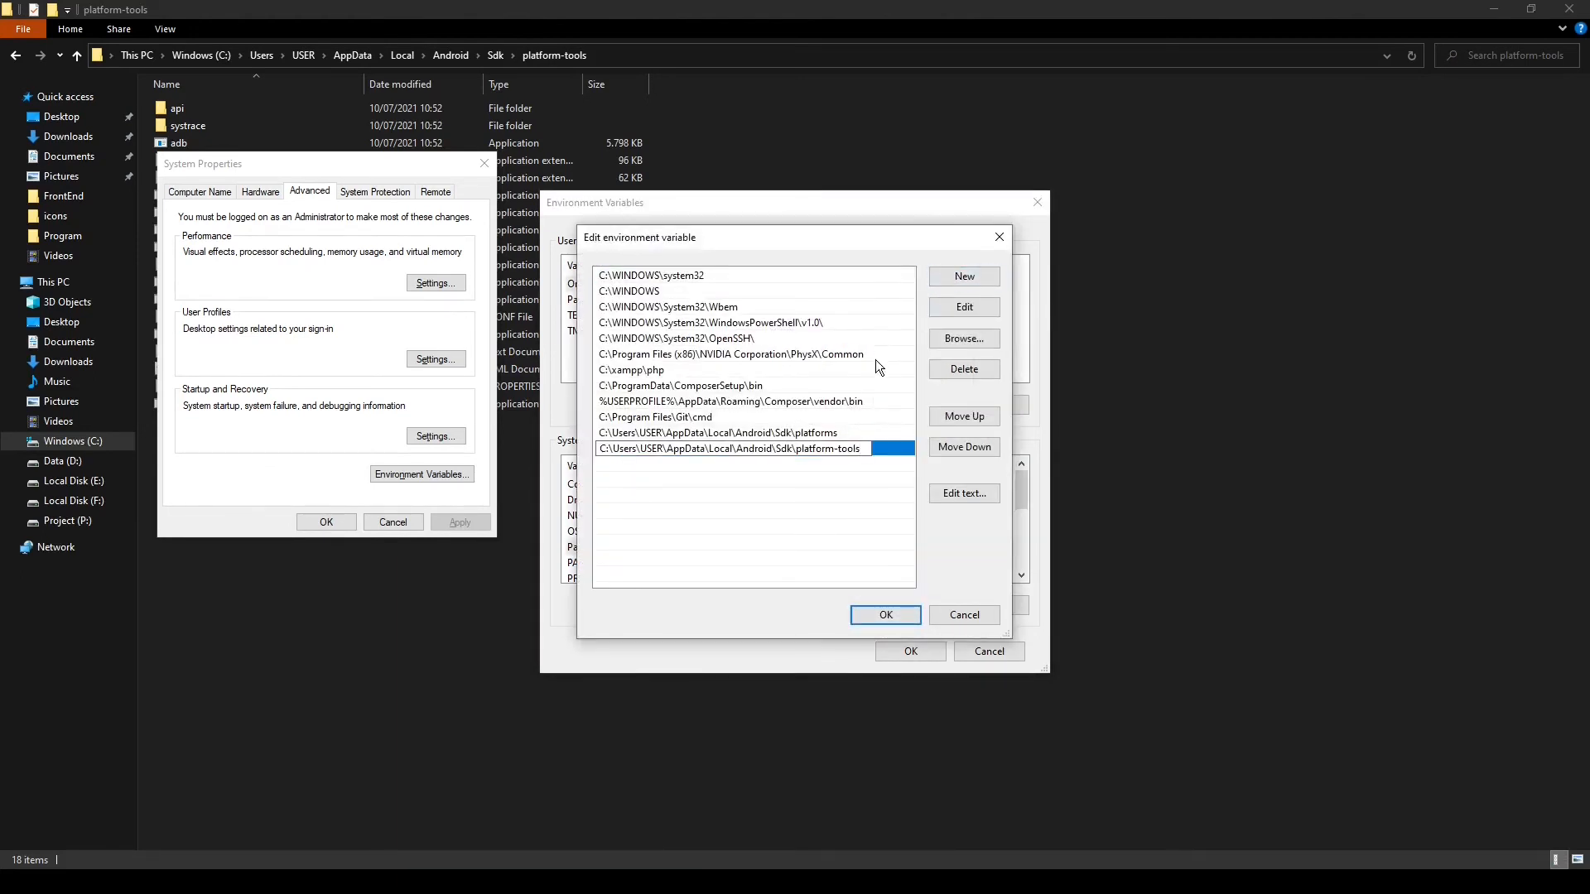
pyautogui.click(891, 611)
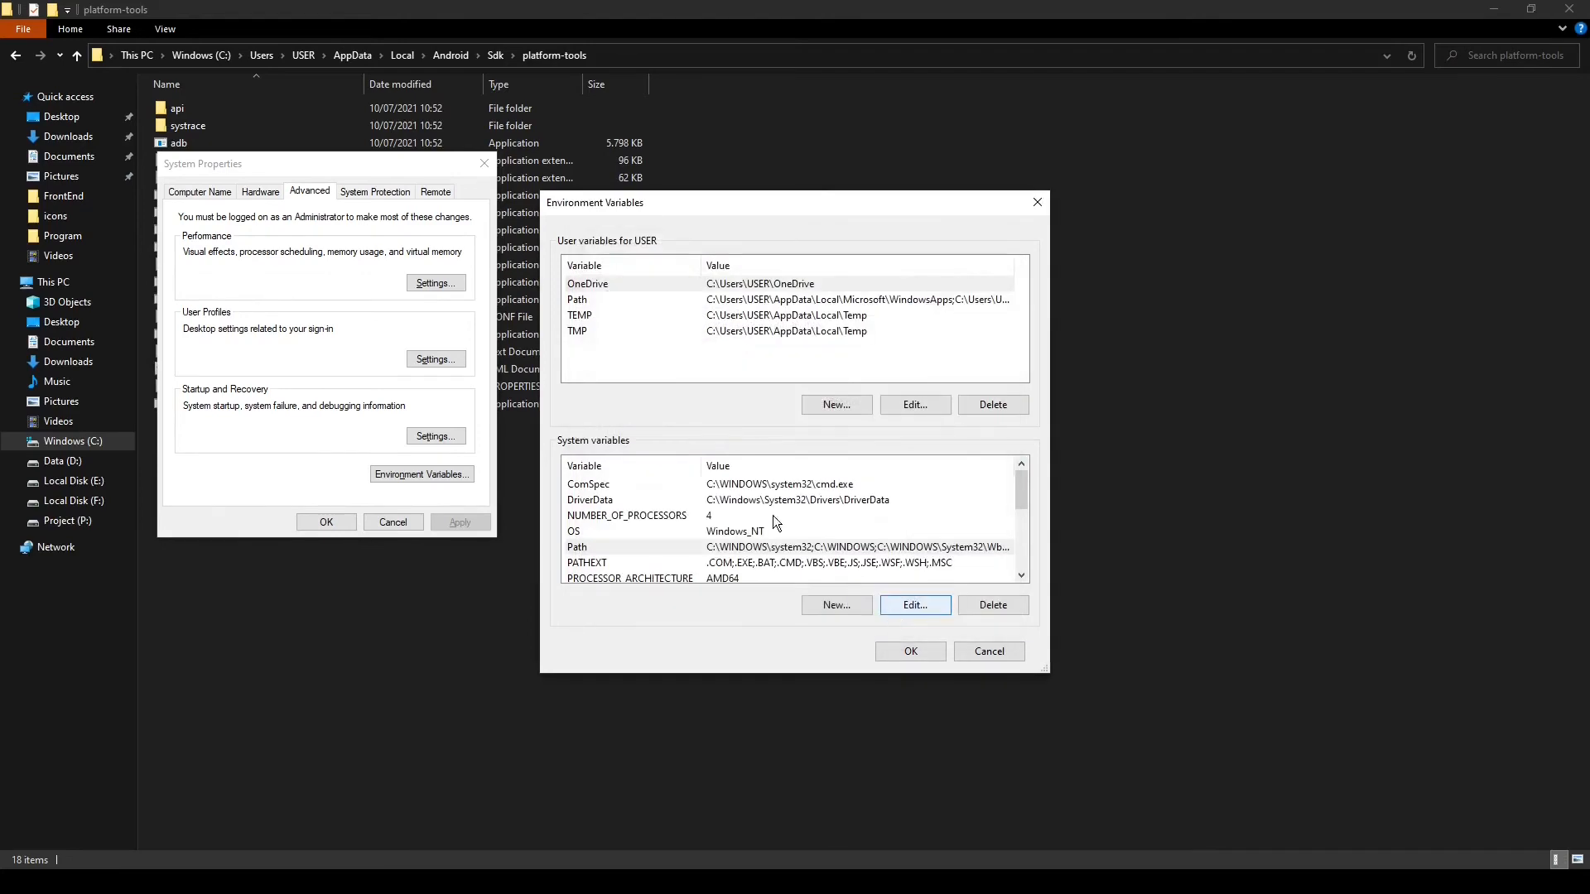
pyautogui.click(907, 648)
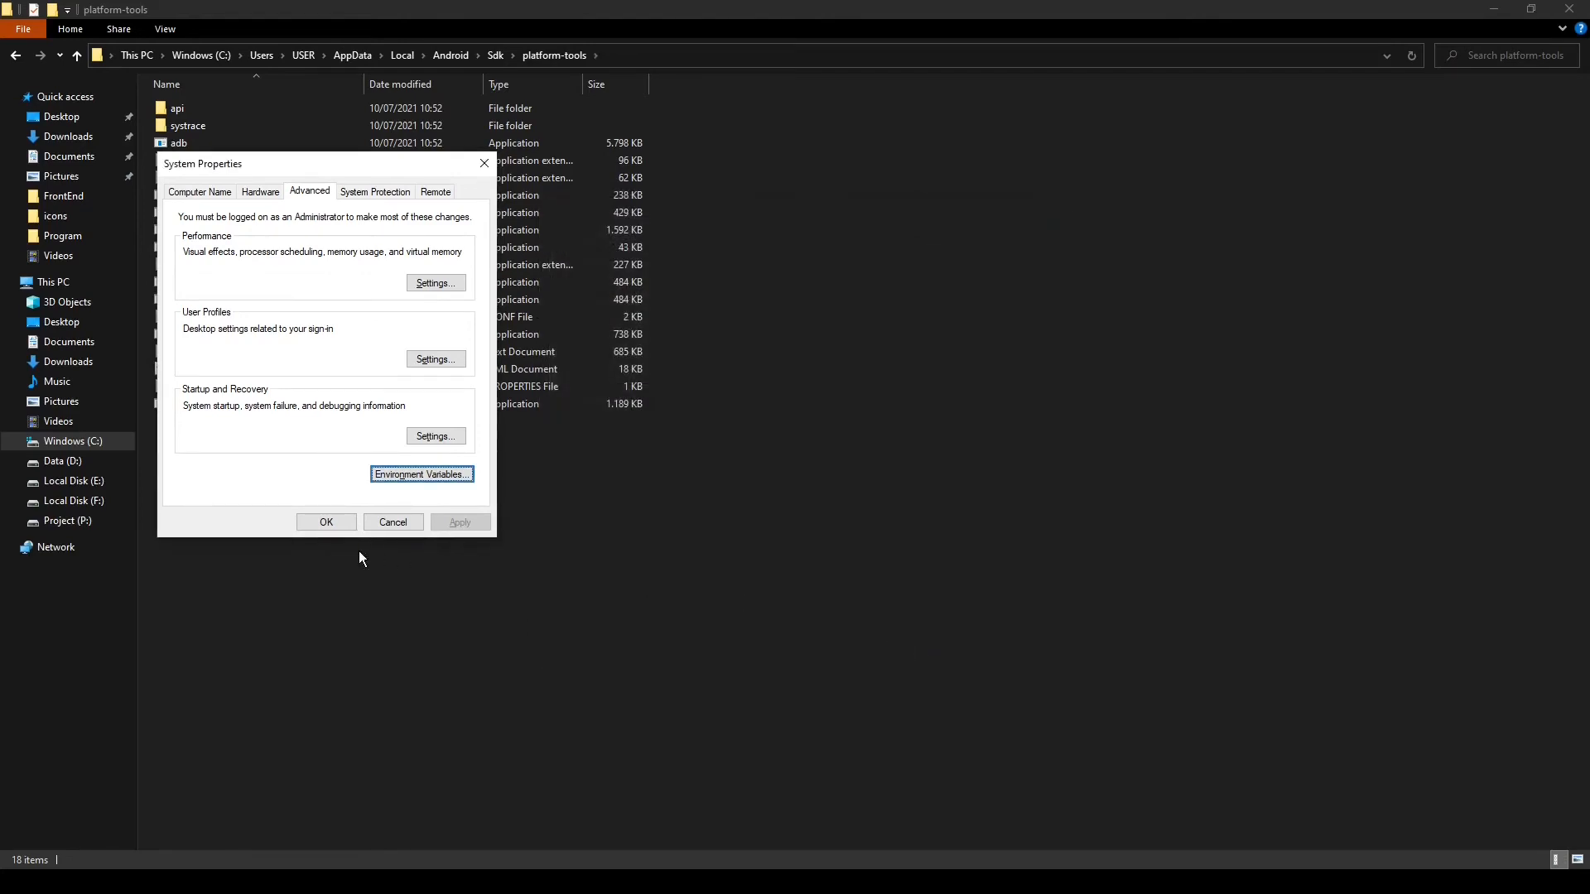
pyautogui.click(325, 522)
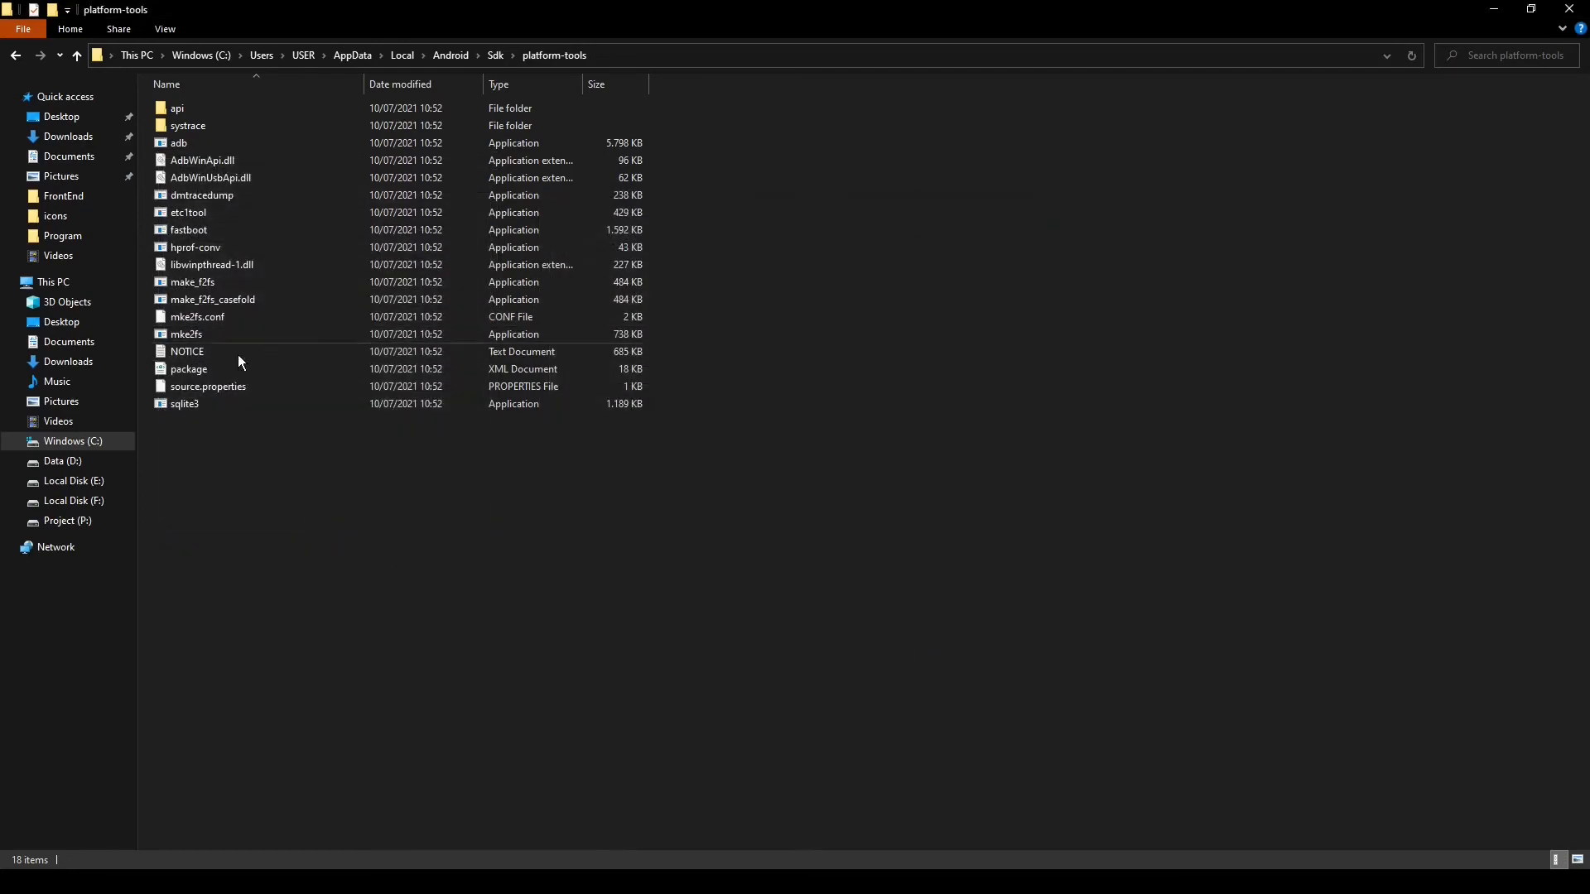
# Bring up the Windows PowerShell window from the previous flutter doctor run and close it
pyautogui.click(232, 882)
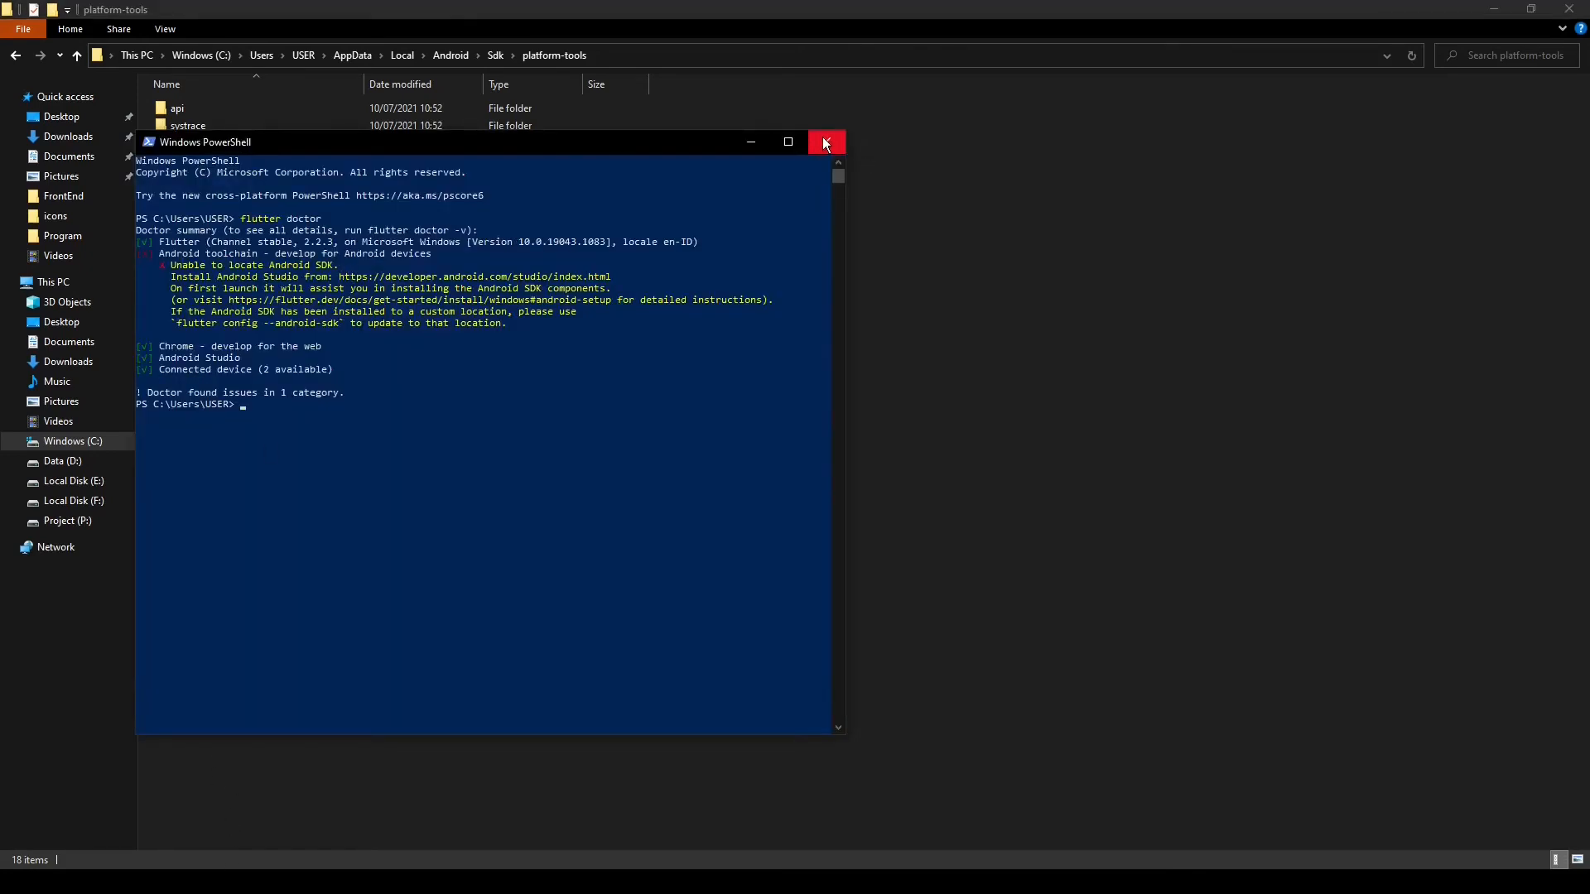
pyautogui.click(826, 143)
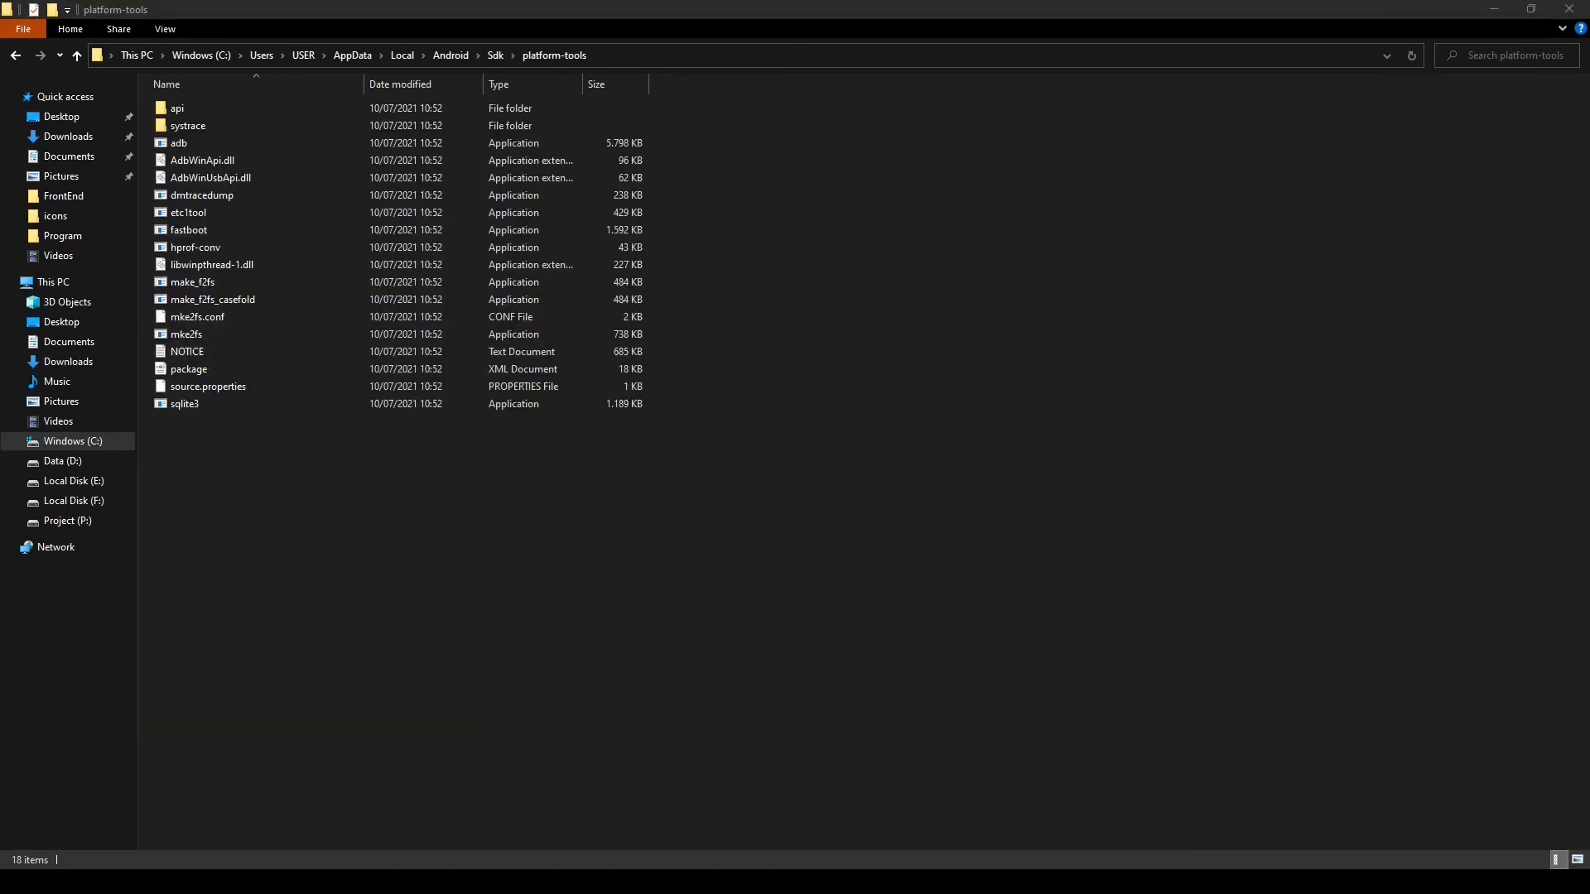
# Open Windows PowerShell and run flutter doctor to check the Flutter installation
pyautogui.press('super')
pyautogui.write('powe')
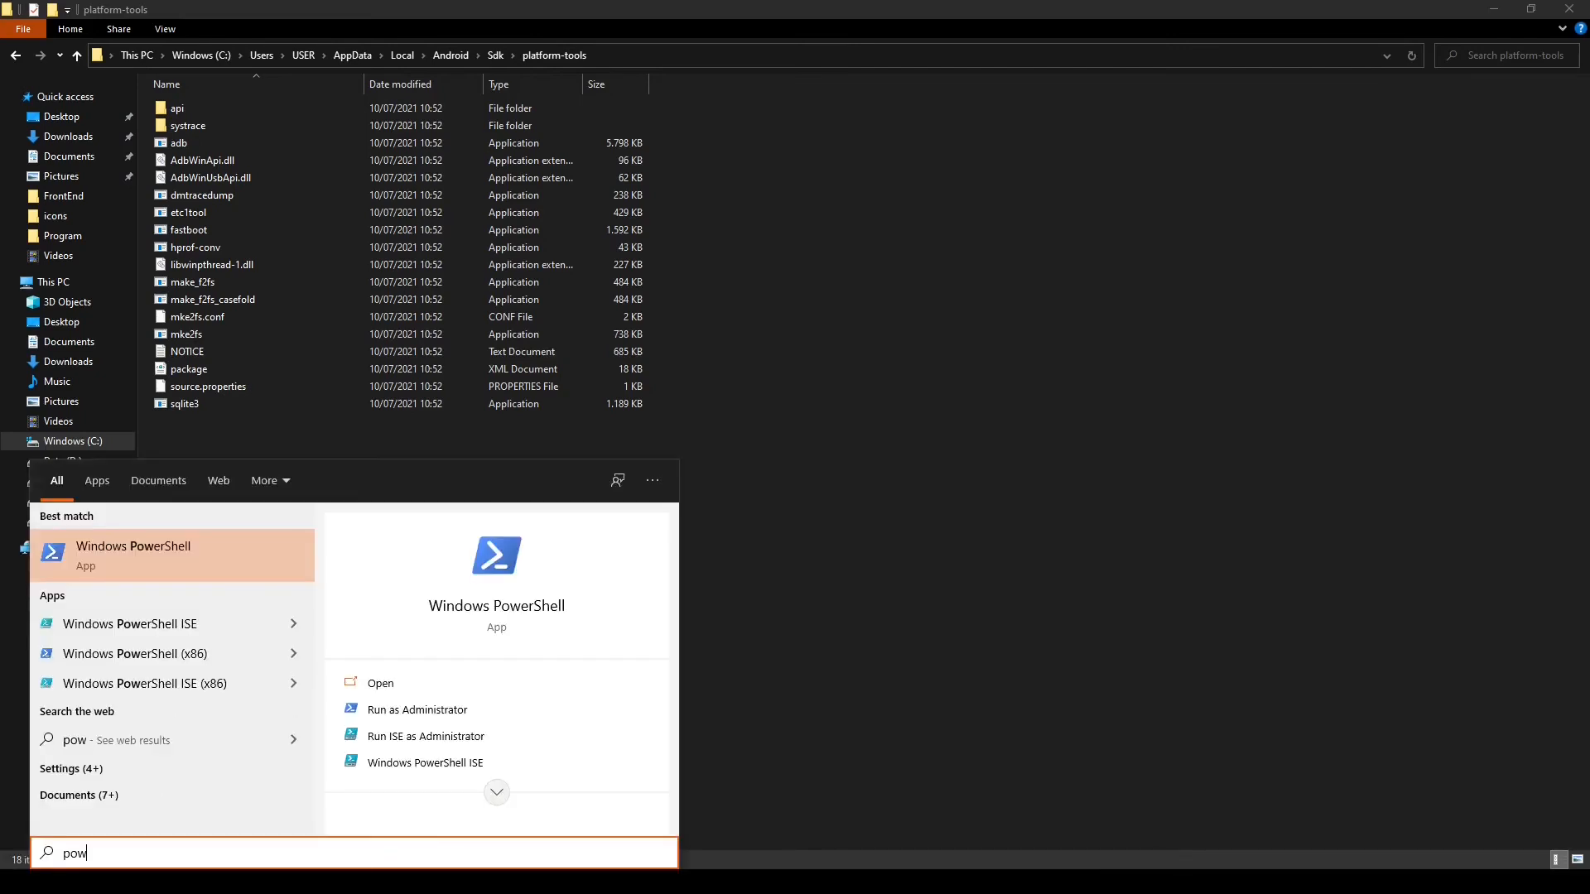
pyautogui.press('Return')
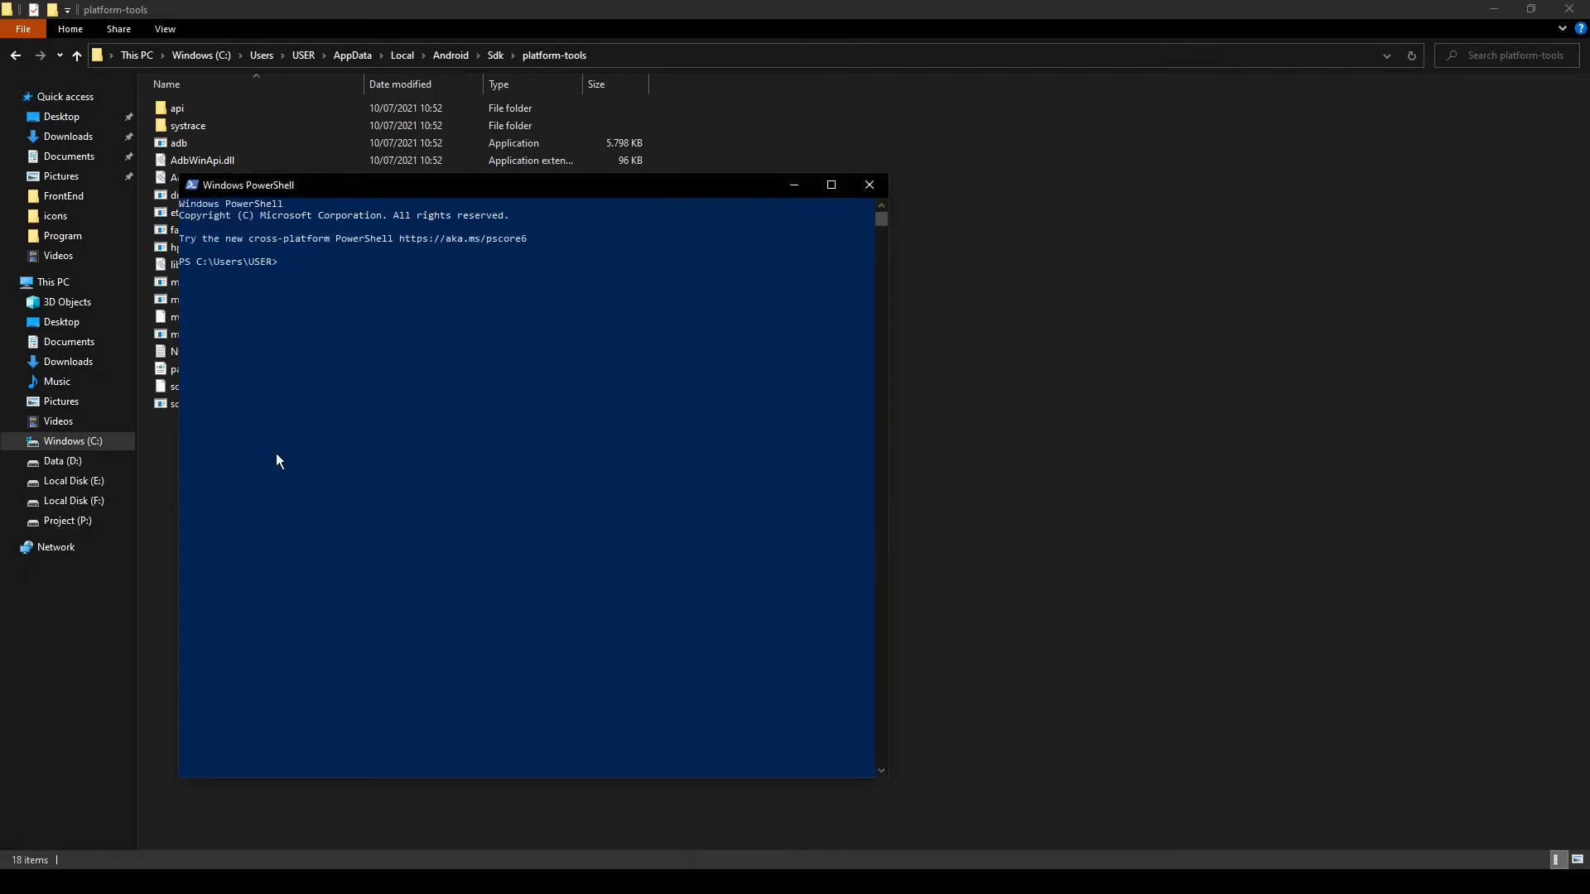
pyautogui.write('flutter doctor')
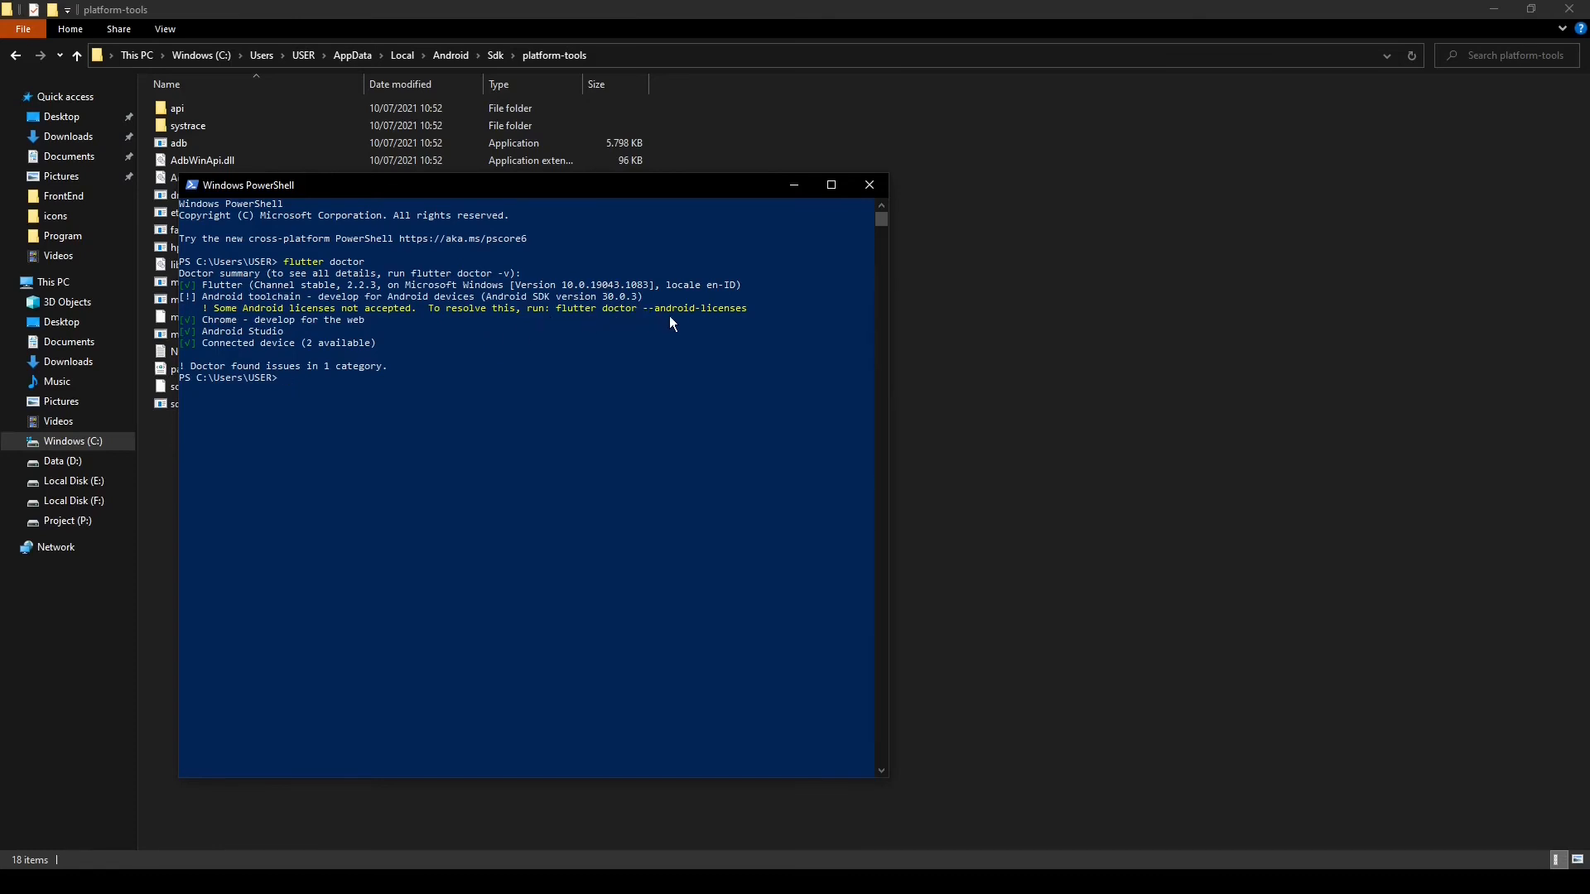
# Run flutter doctor --android-licenses in PowerShell
pyautogui.click(331, 384)
pyautogui.write('flutter doctor --android-licenses')
pyautogui.press('Return')
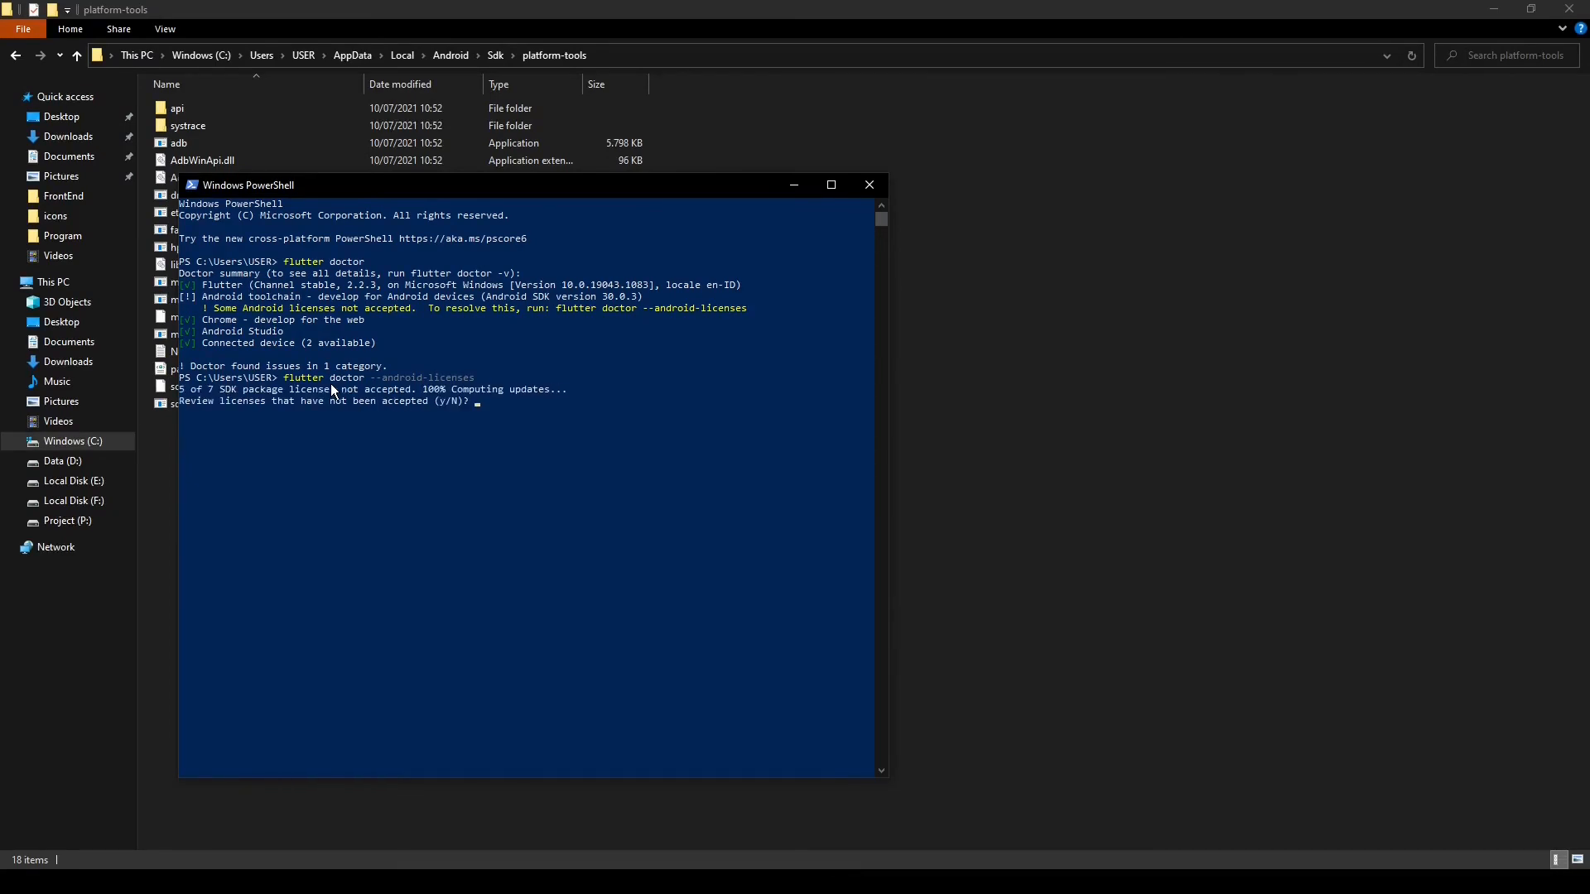
# Agree to review the pending Android SDK licenses, accept each one with y, and close PowerShell
pyautogui.write('y')
pyautogui.press('Return')
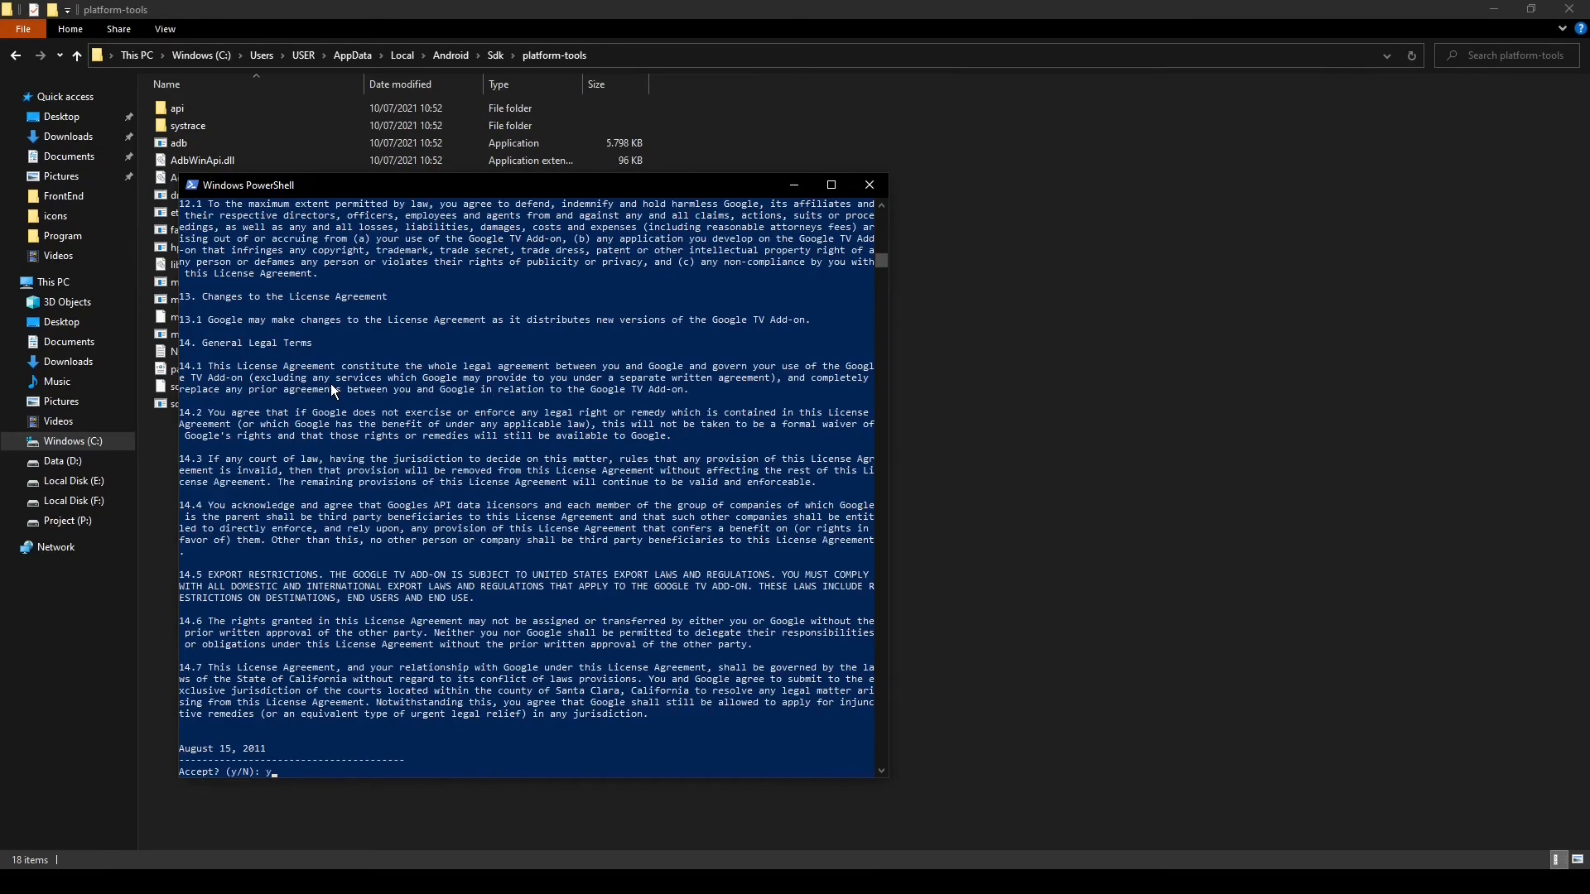
pyautogui.write('y')
pyautogui.press('Return')
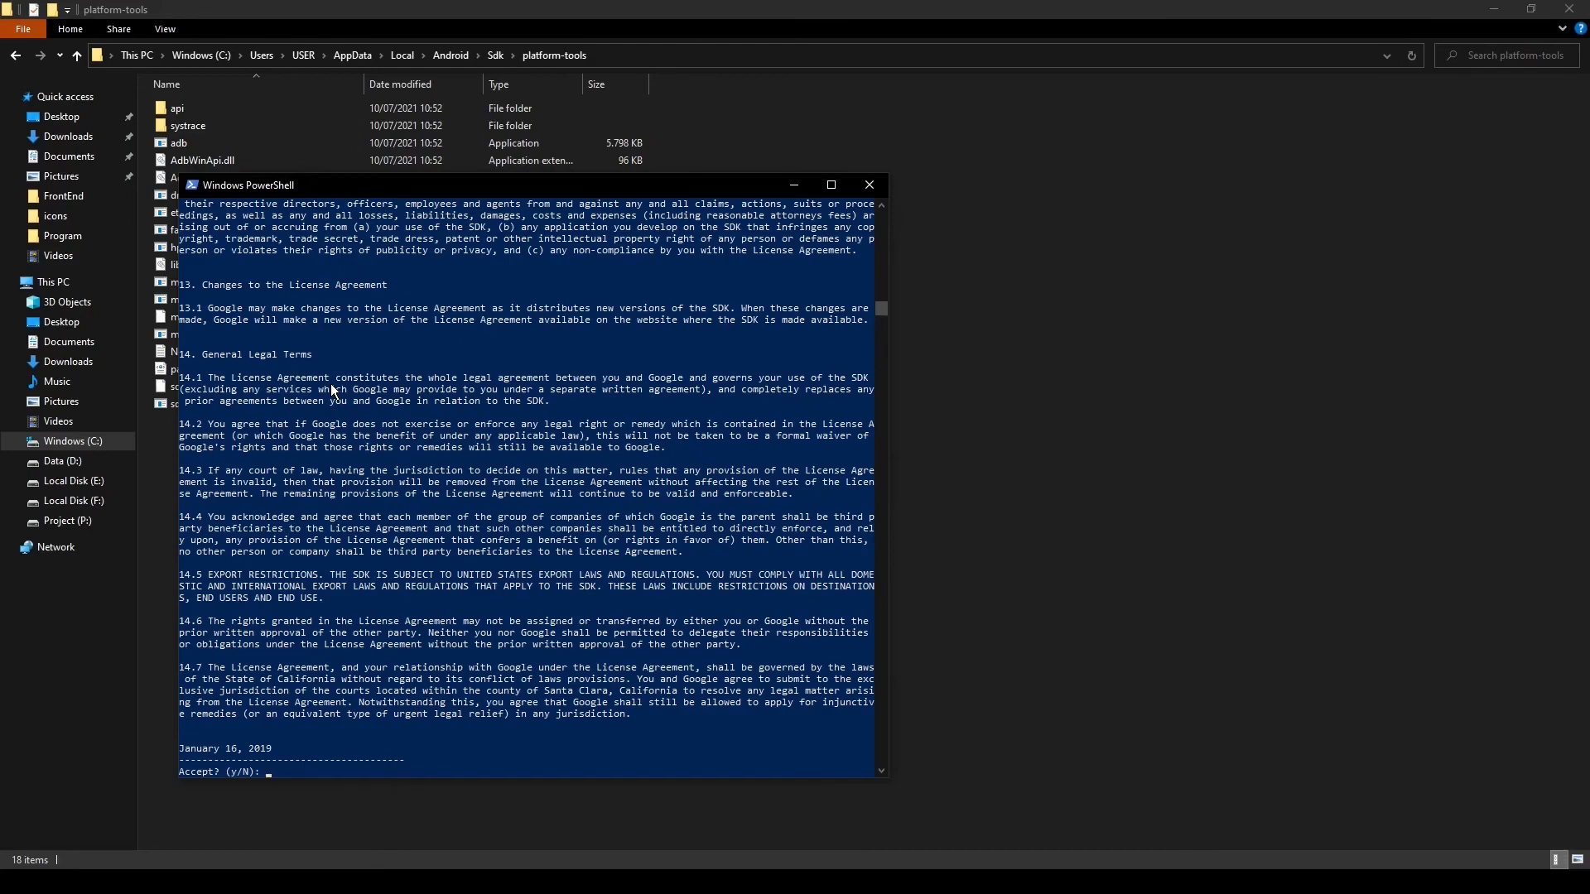
pyautogui.write('y')
pyautogui.press('Return')
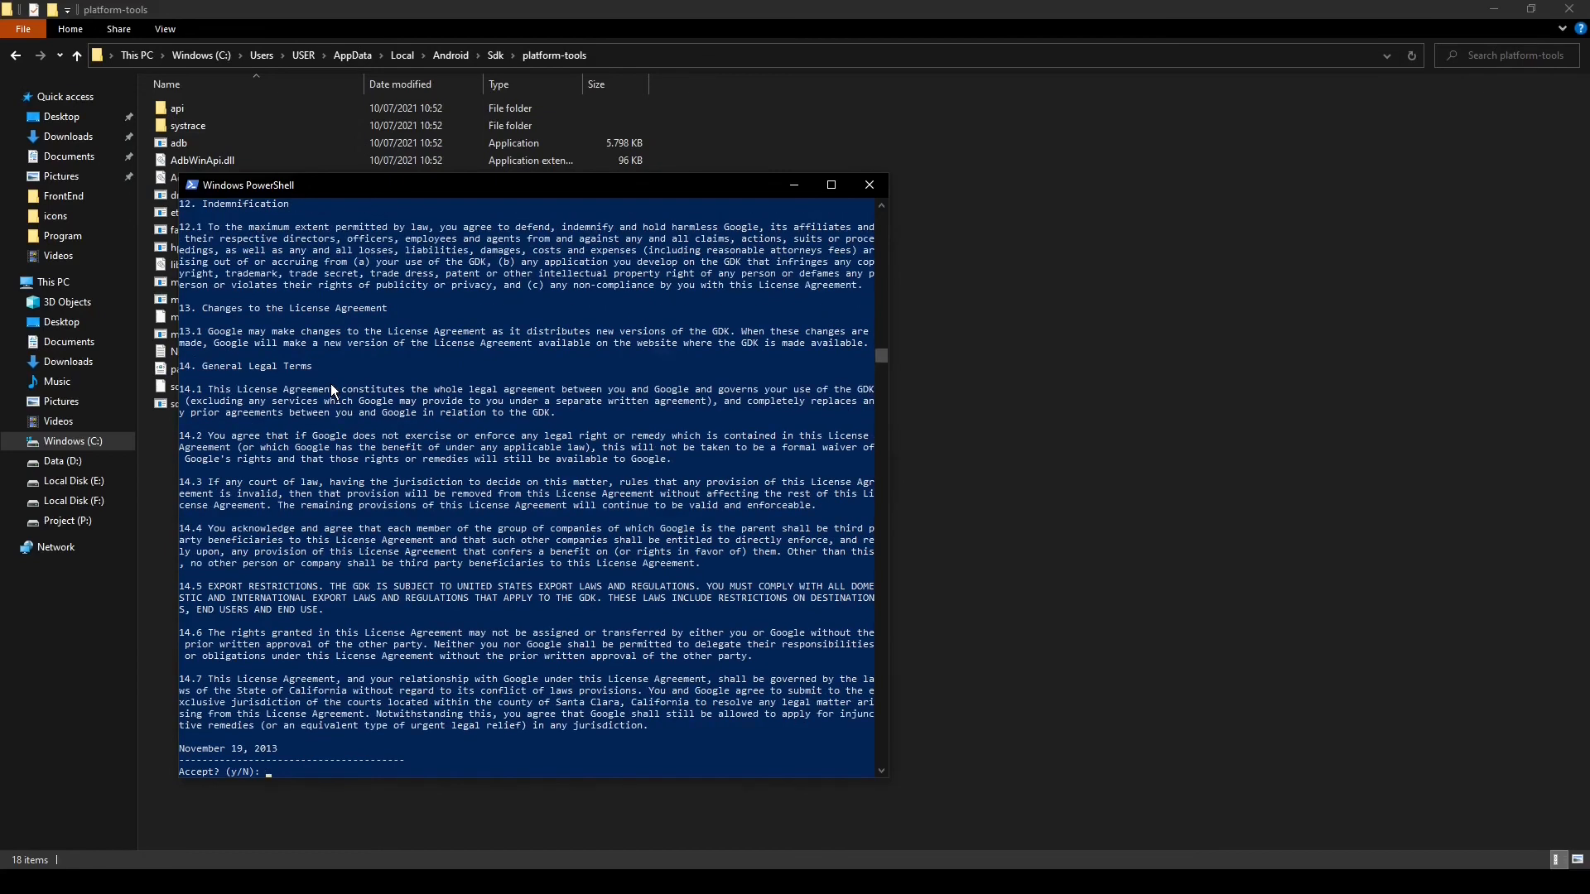
pyautogui.press('Return')
pyautogui.write('y')
pyautogui.press('Return')
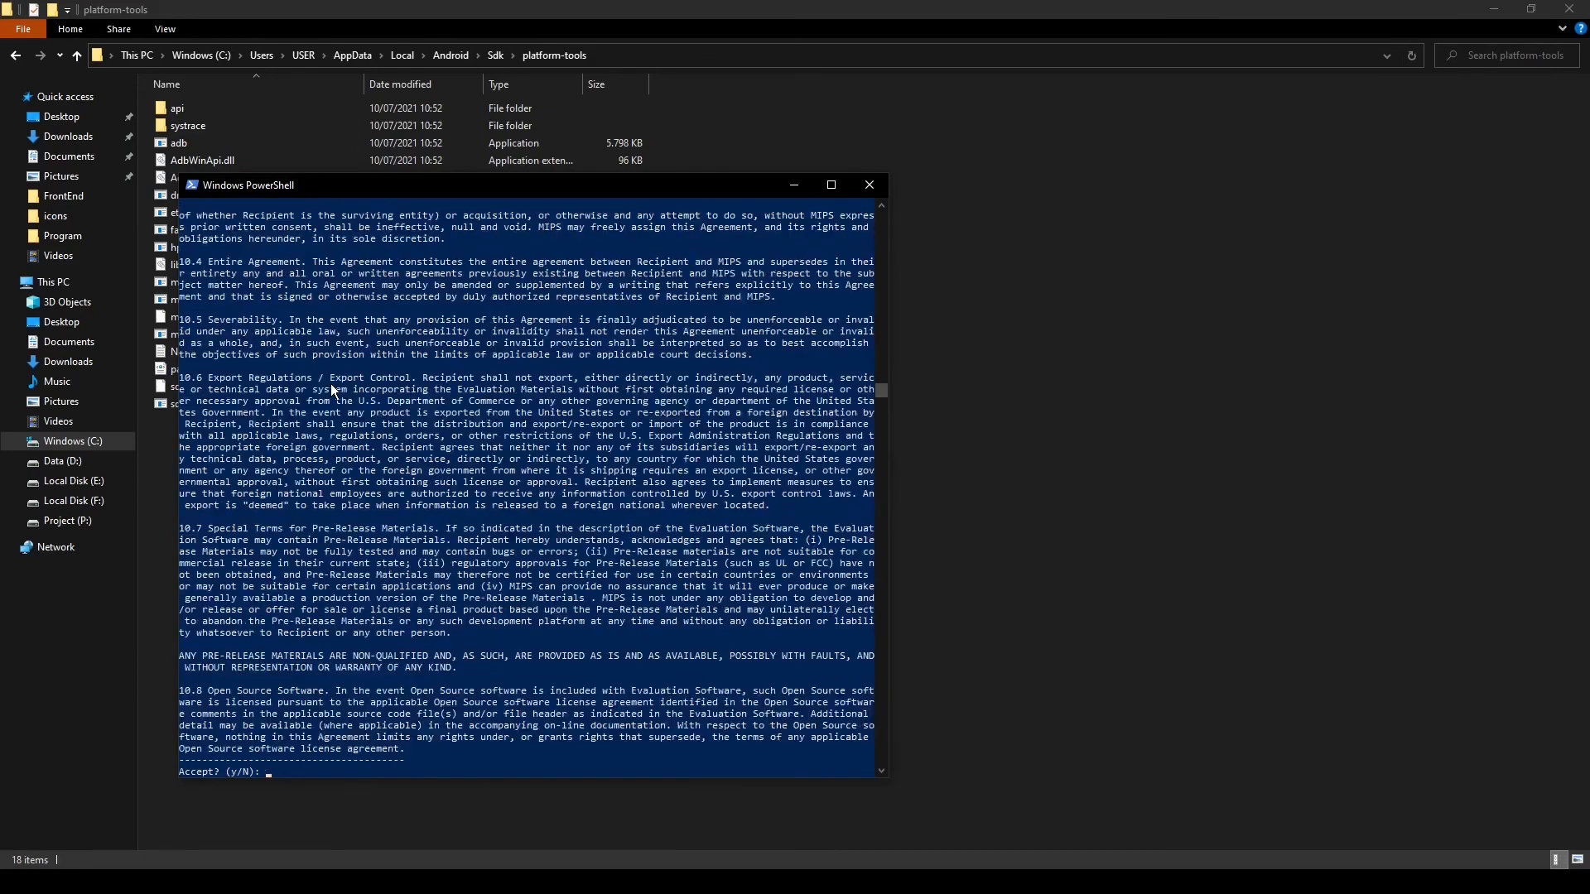
pyautogui.write('y')
pyautogui.press('Return')
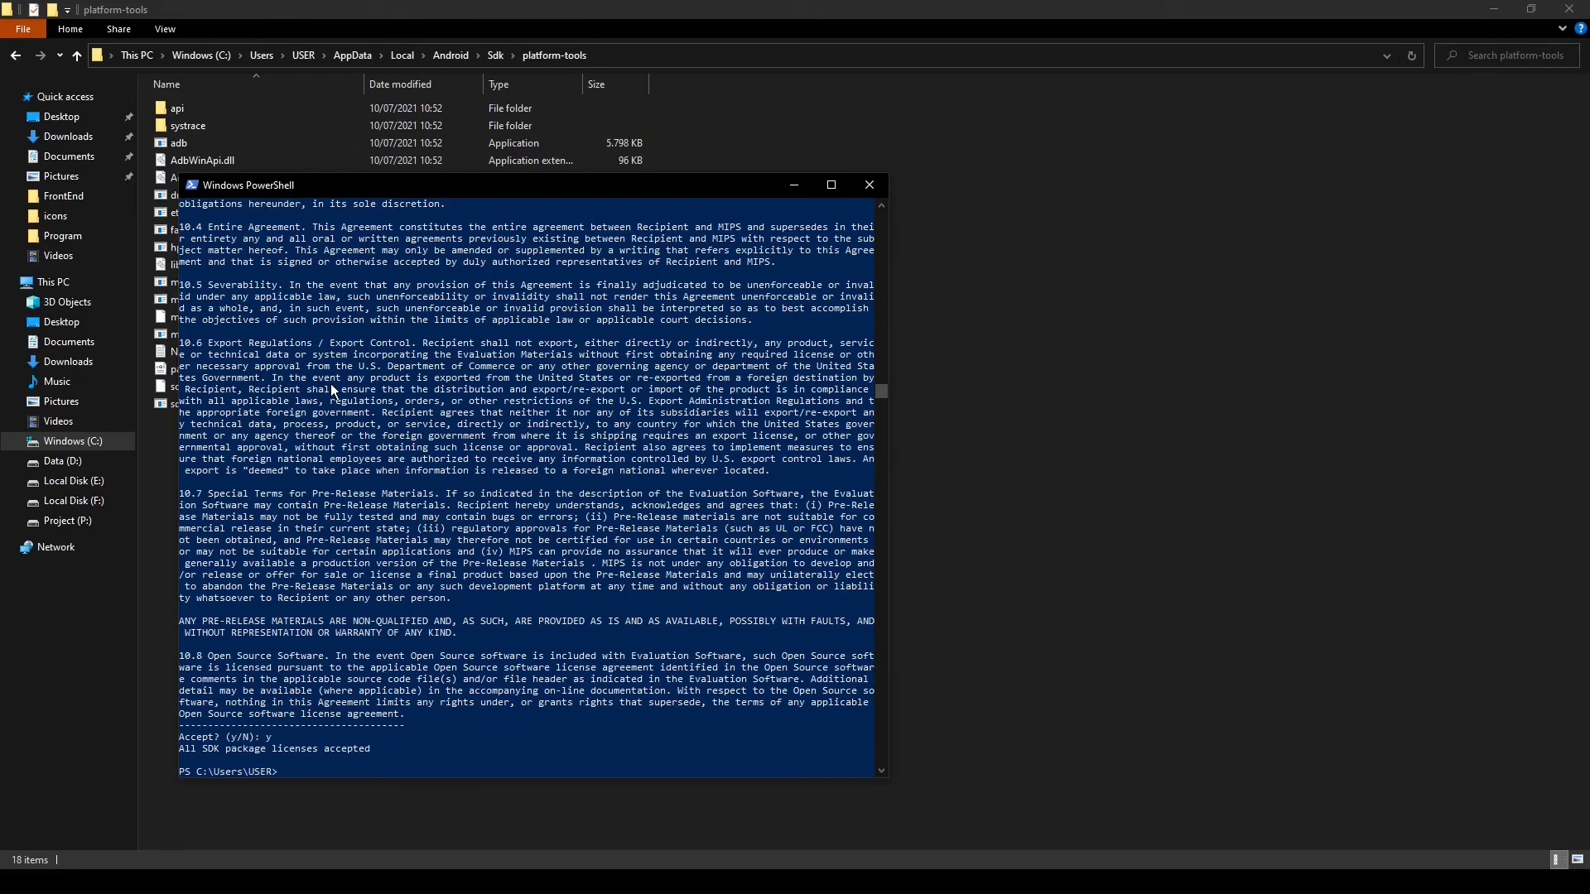
pyautogui.click(870, 184)
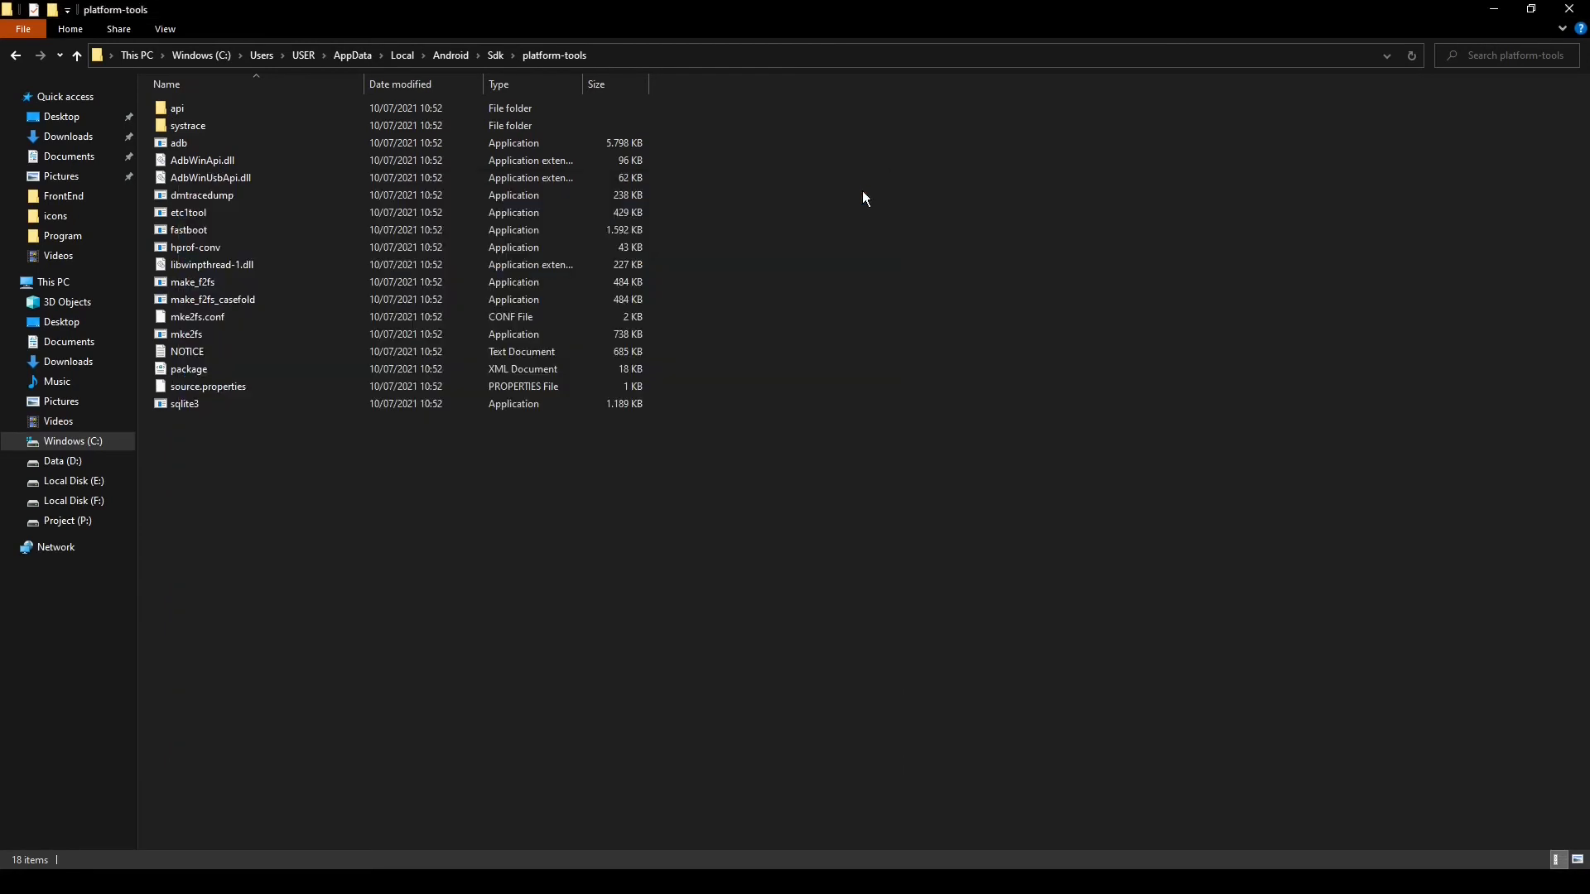
# Recheck the setup with flutter doctor in a new Windows PowerShell window, then close the window
pyautogui.click(18, 880)
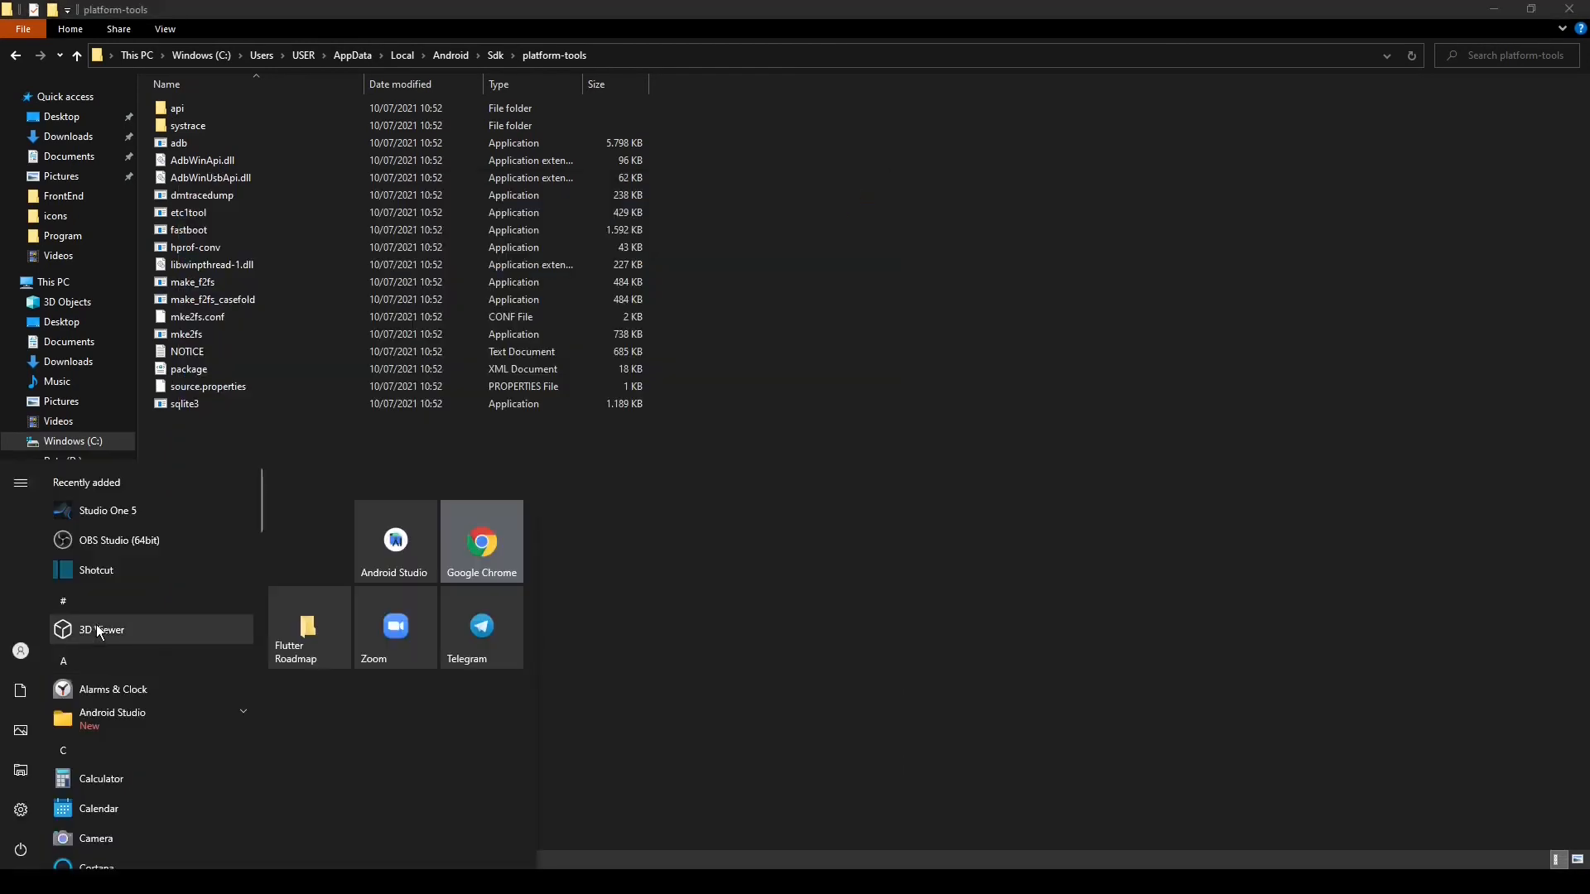
pyautogui.write('power')
pyautogui.press('Return')
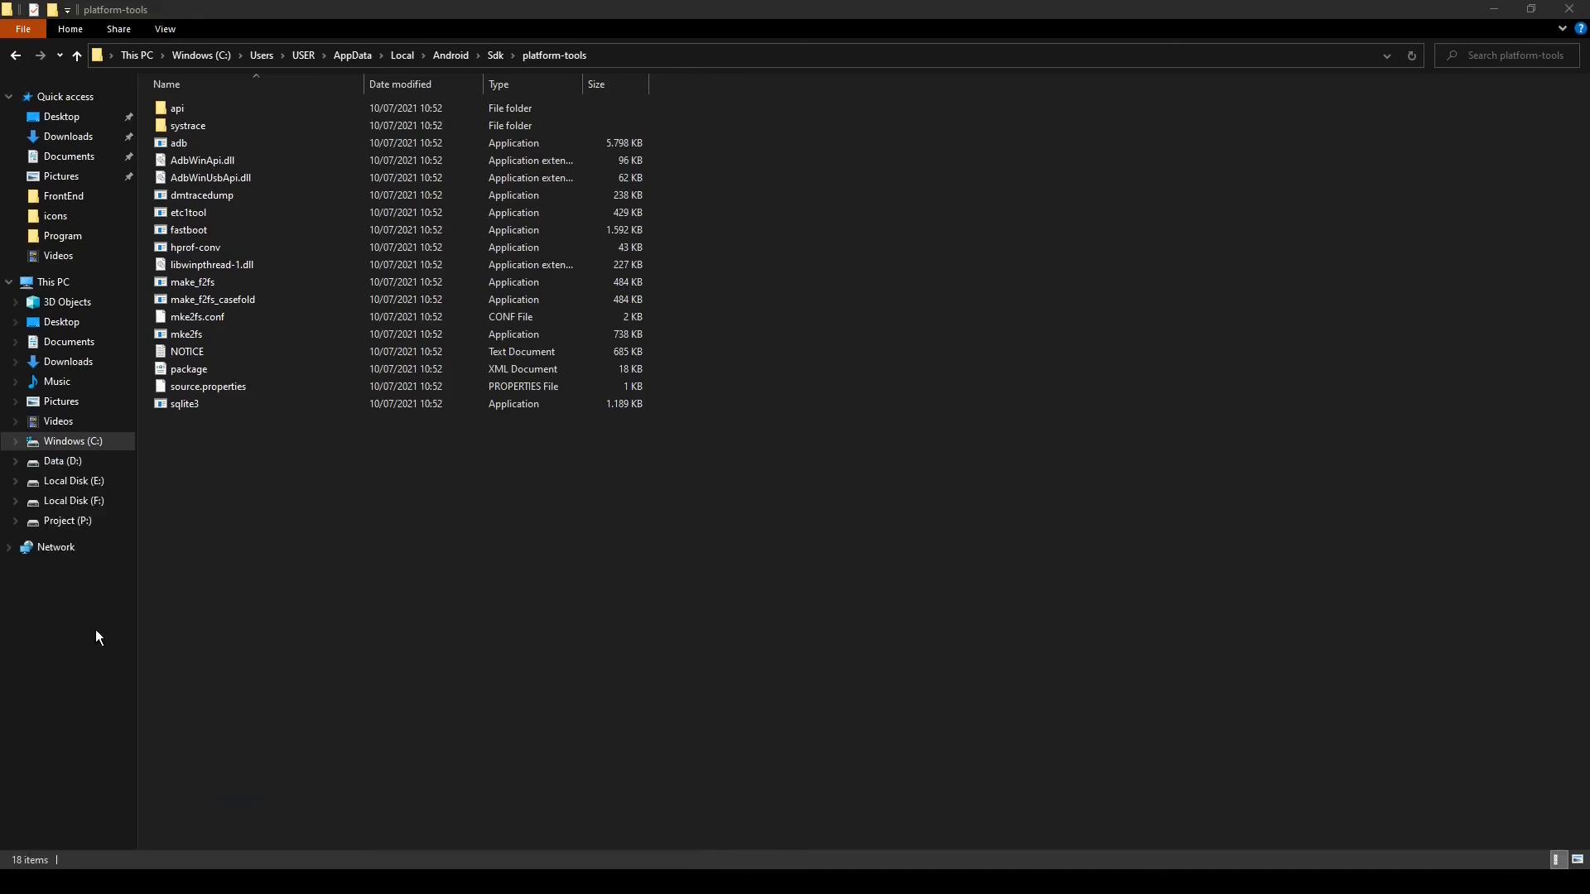
pyautogui.write('flut')
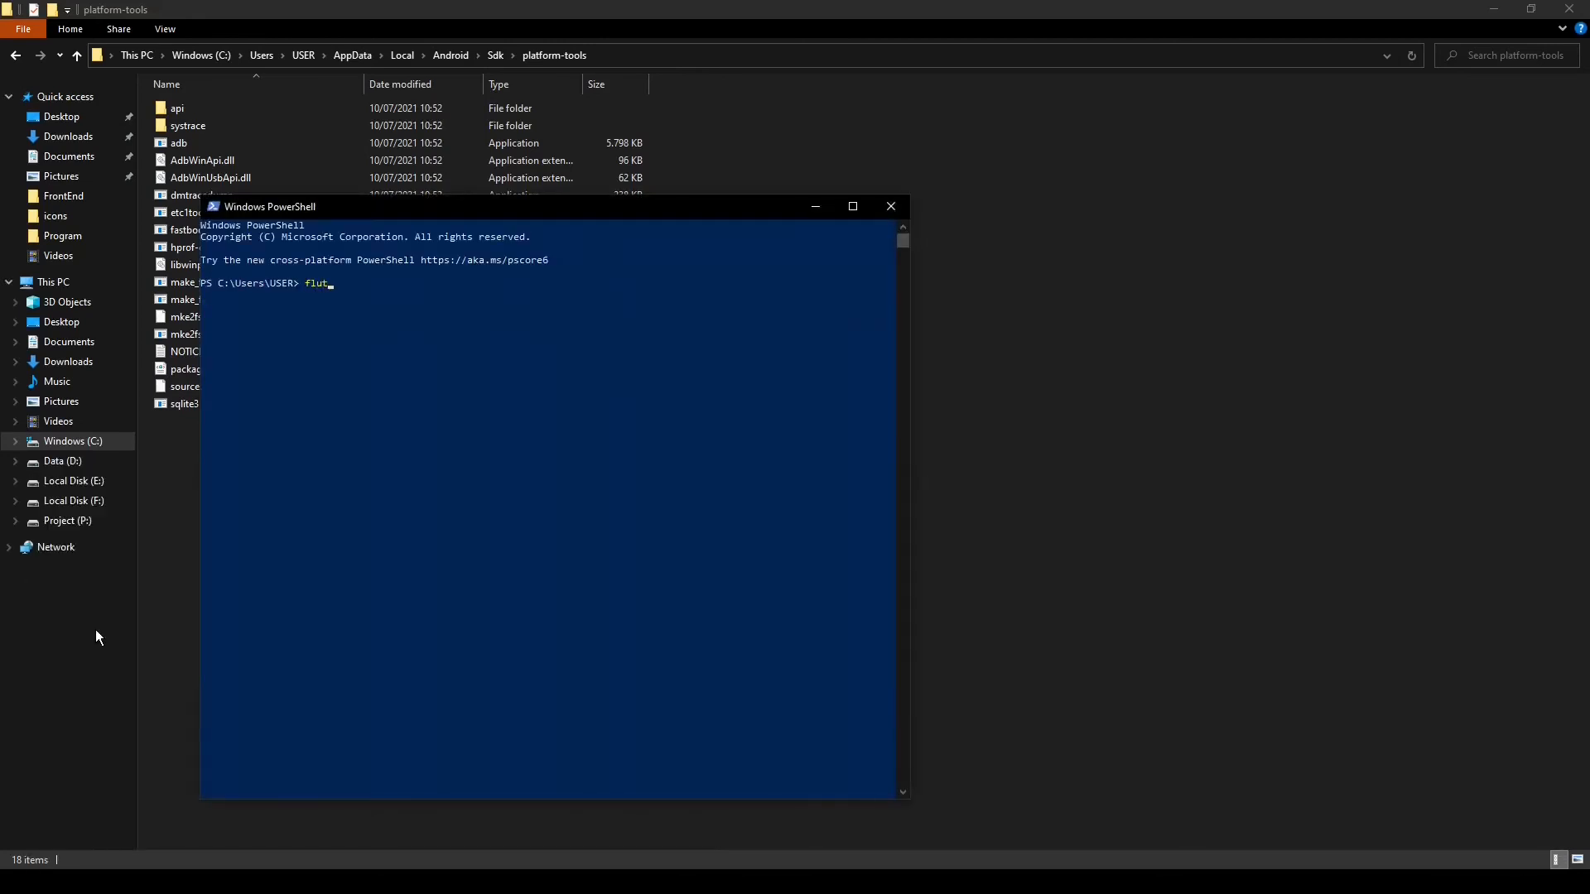
pyautogui.write('ter doctor')
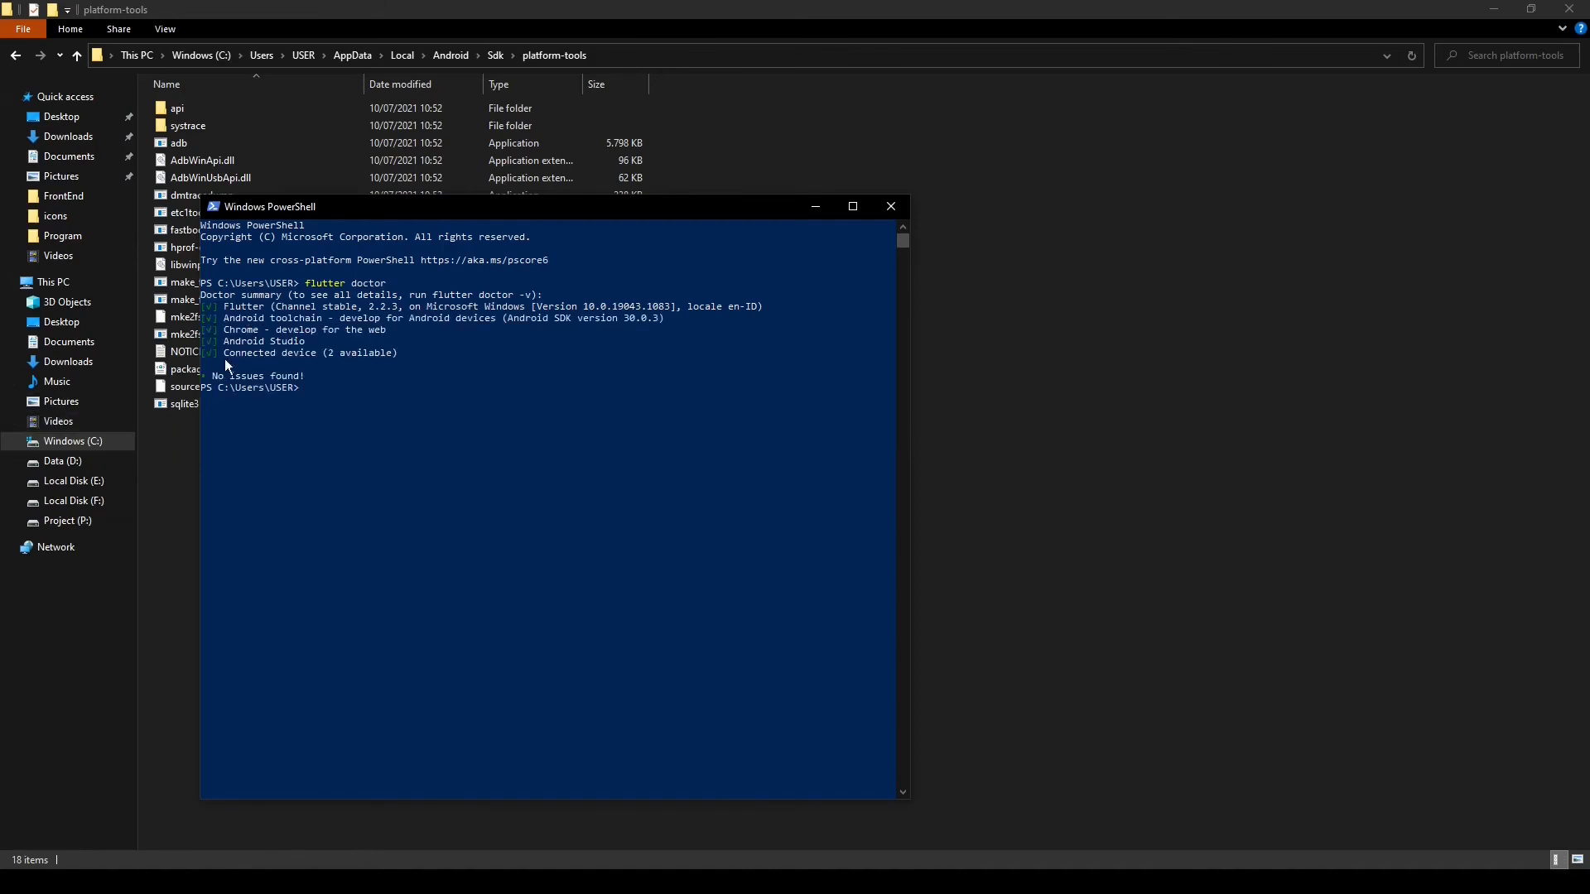
pyautogui.click(893, 210)
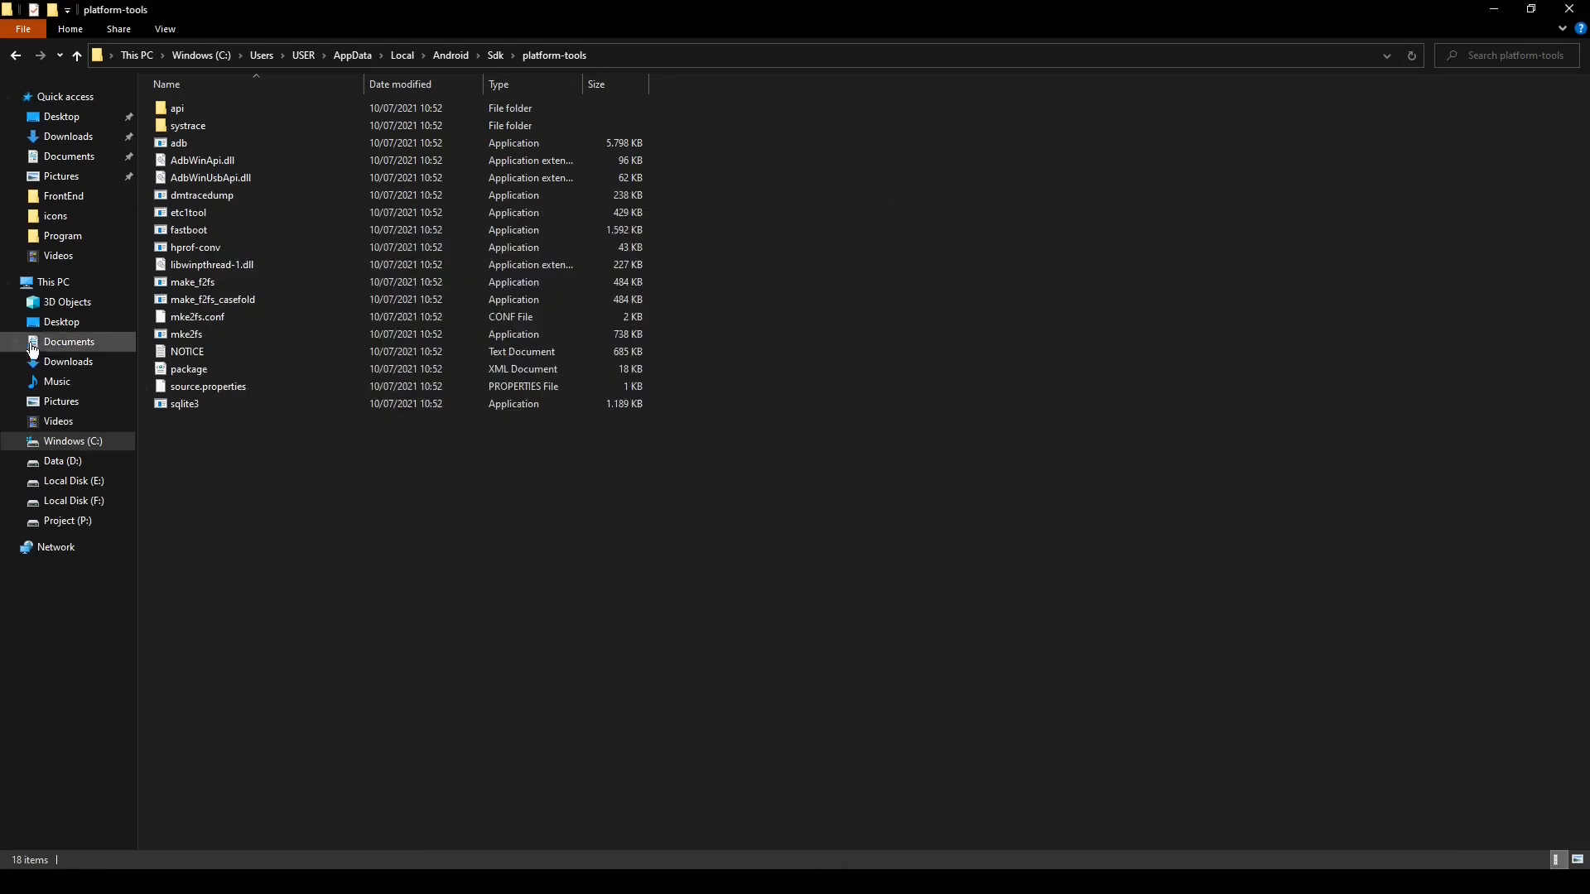
# Install Java SE Development Kit 16.0.1 from jdk-16.0.1_windows-x64_bin in Downloads\Compressed using the default settings, and close the installer
pyautogui.click(92, 143)
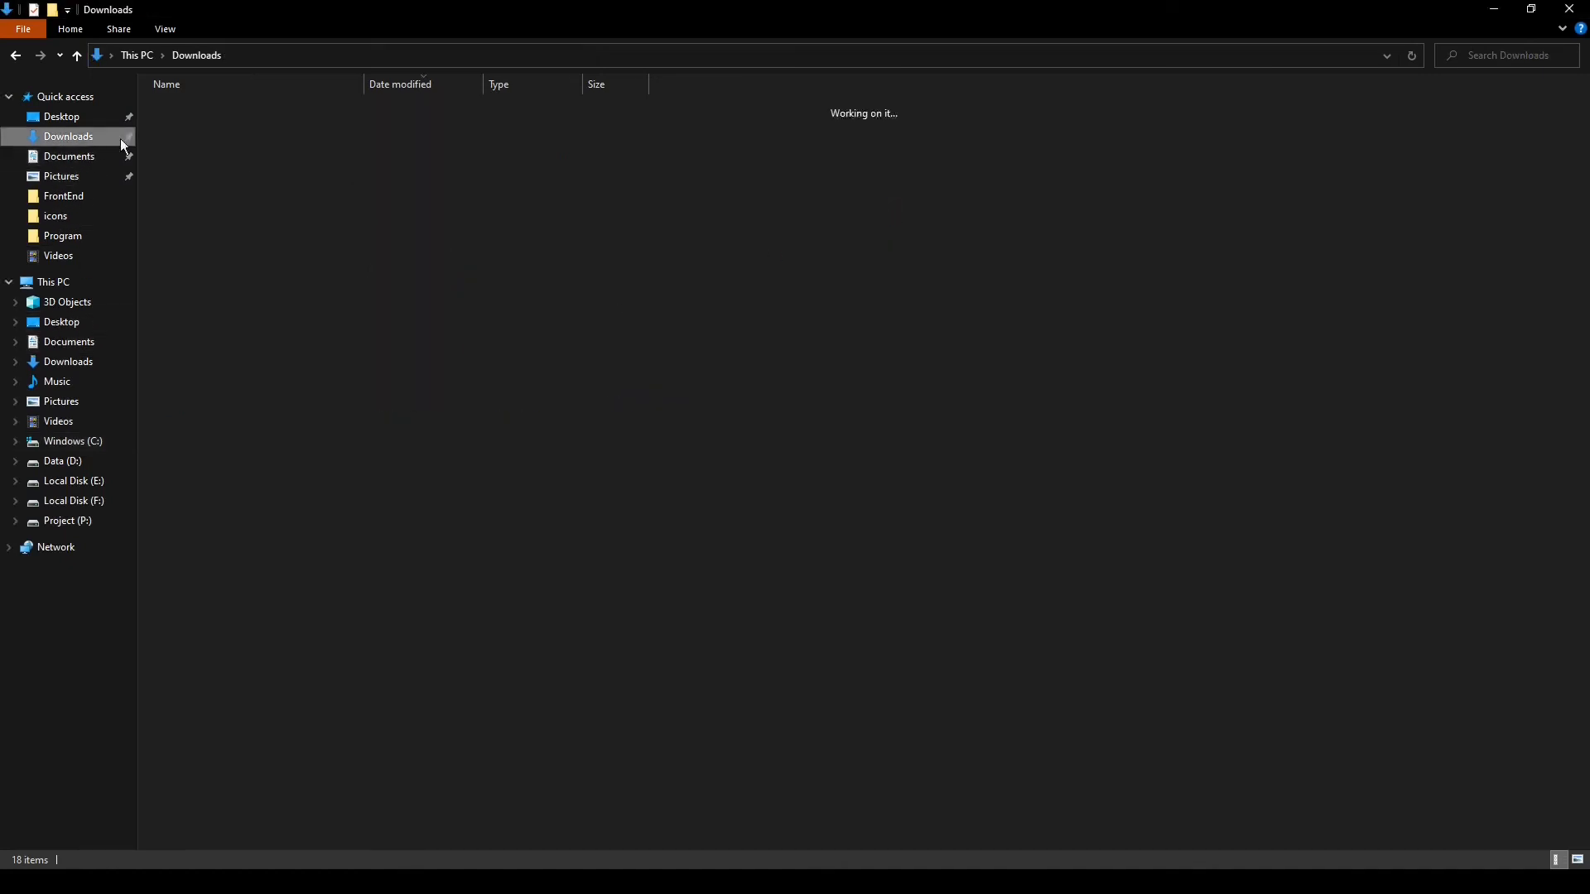
pyautogui.doubleClick(207, 128)
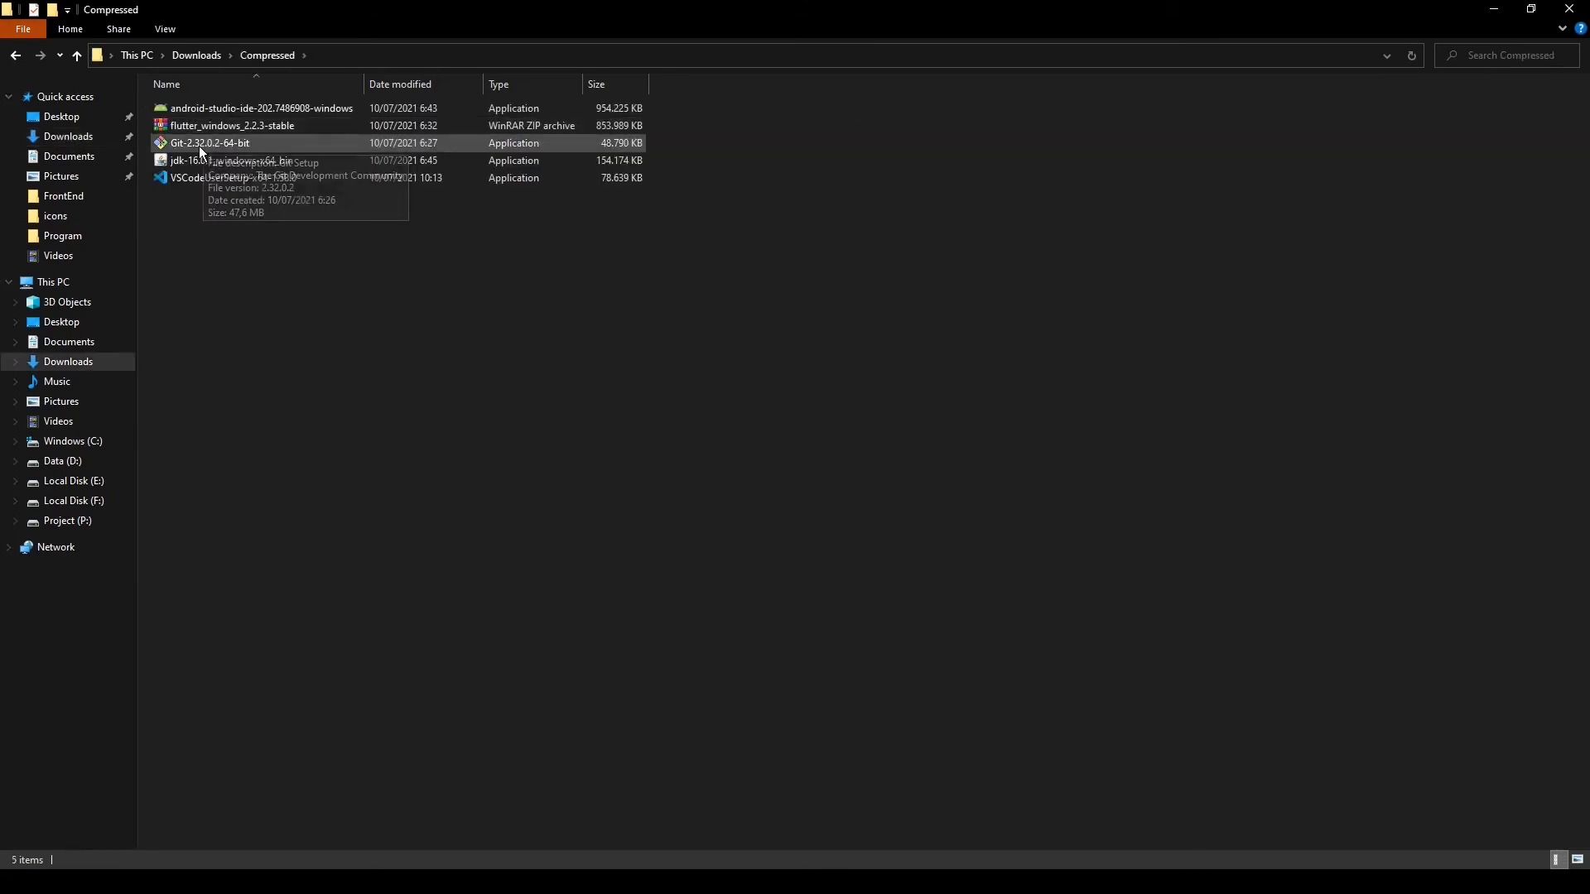
pyautogui.click(210, 162)
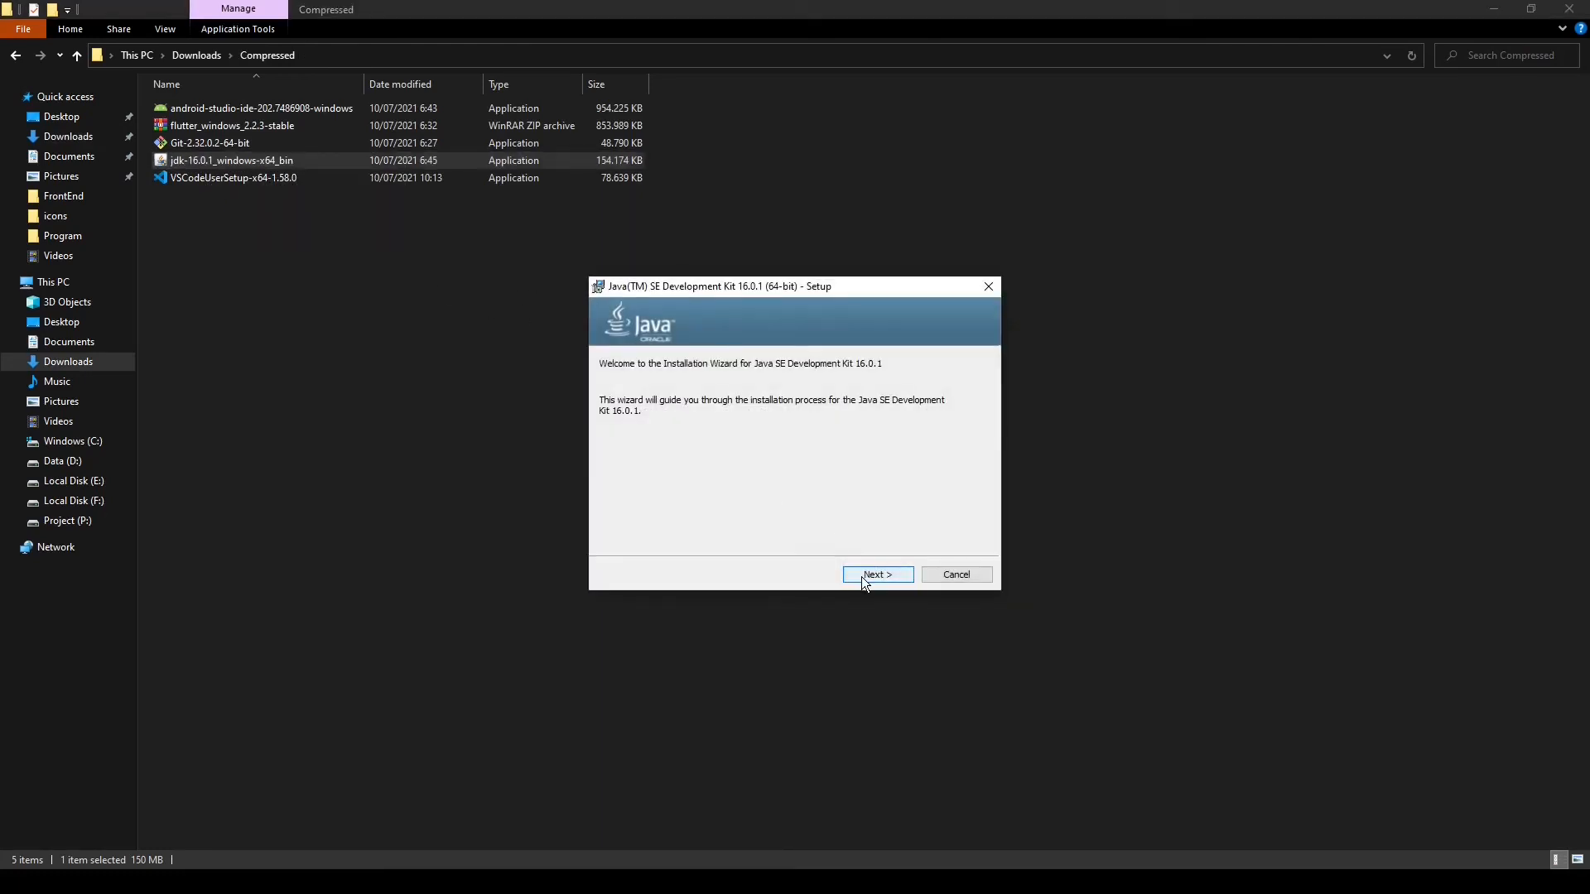
pyautogui.click(863, 578)
pyautogui.click(866, 575)
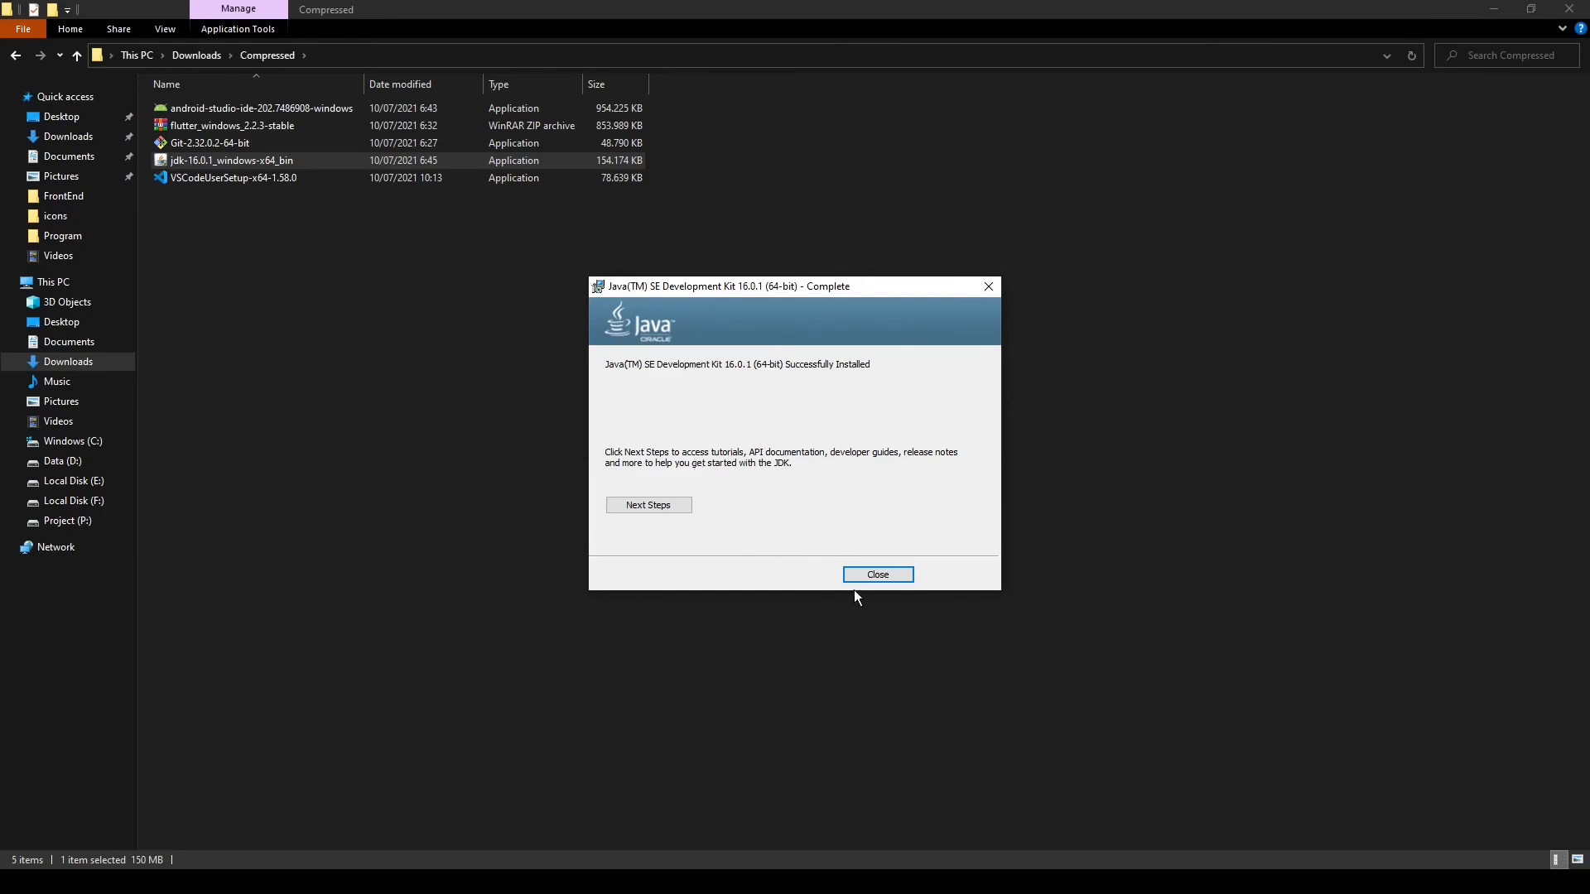
pyautogui.click(876, 575)
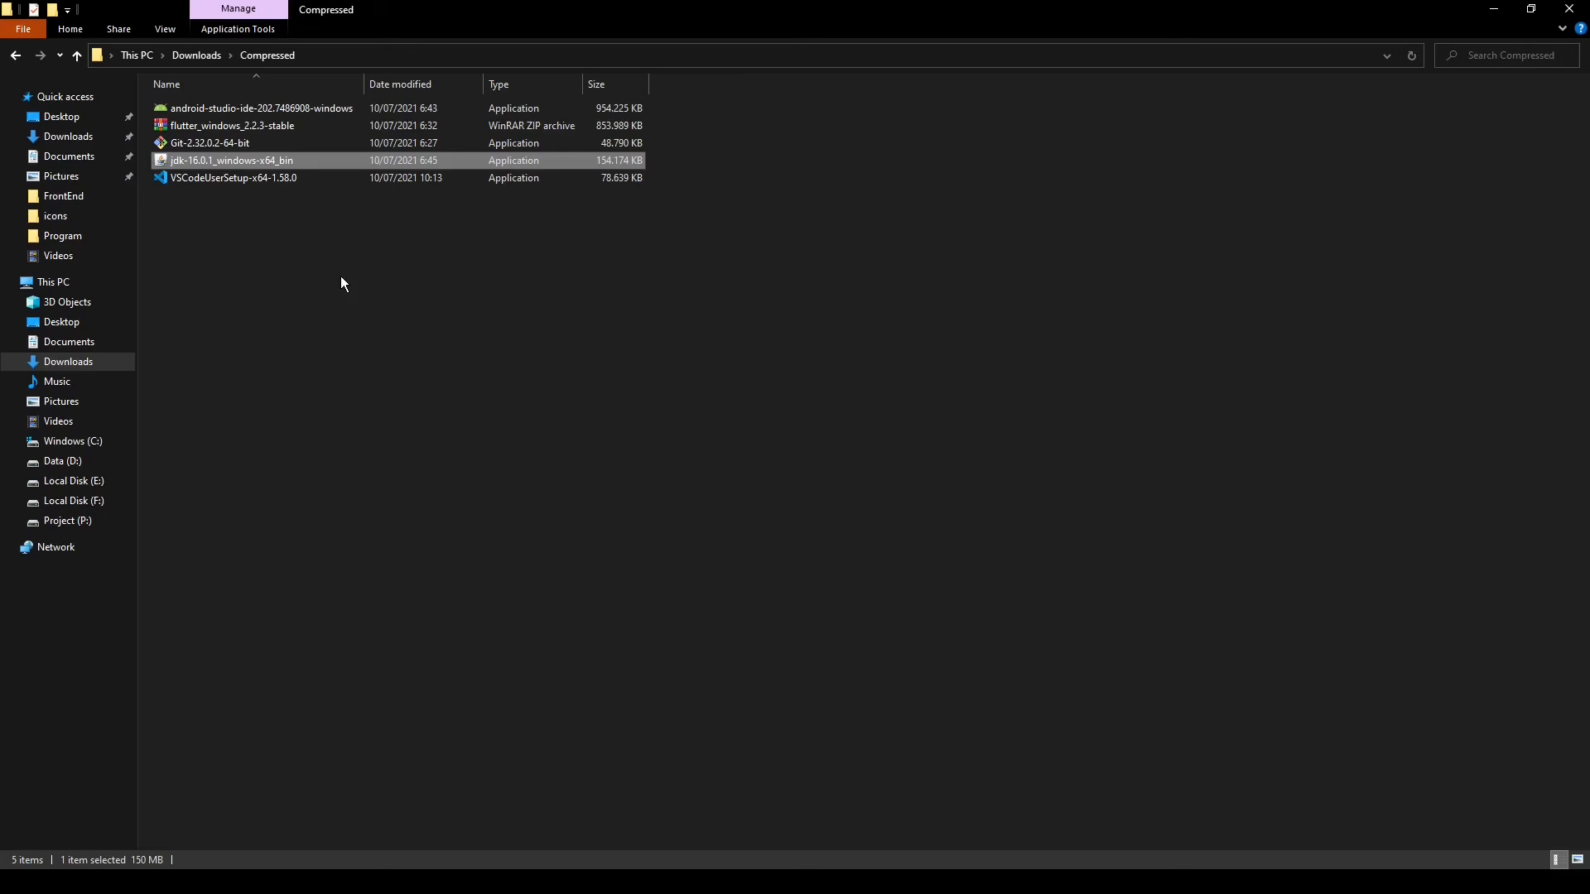
# Launch the VSCodeUserSetup-x64-1.58.0 installer, accept its license agreement, and keep the default destination and Start Menu folder
pyautogui.click(236, 183)
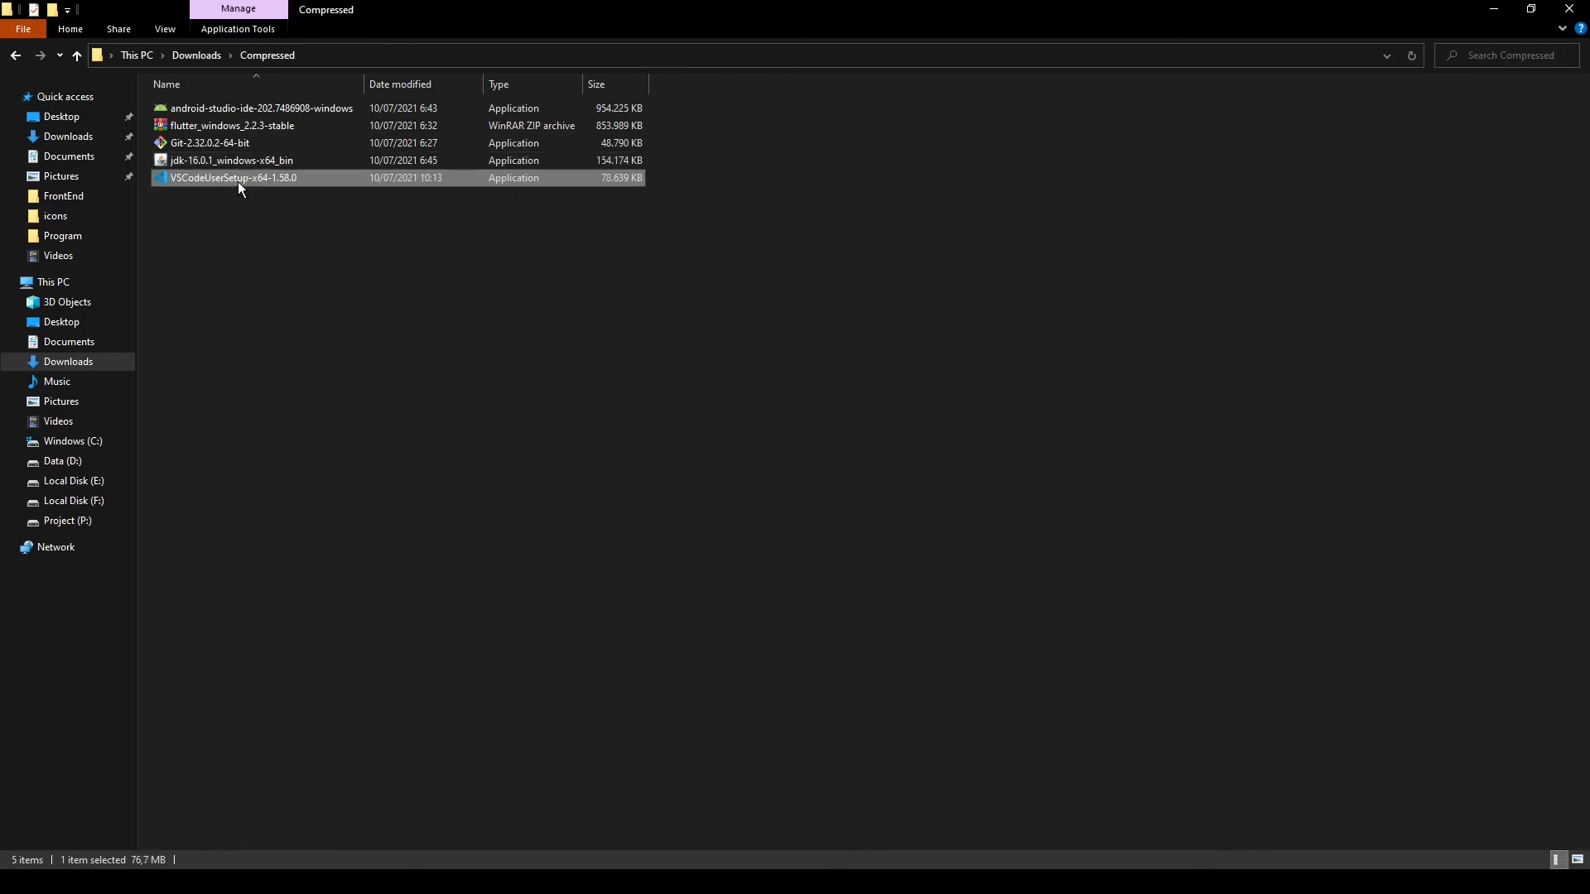
pyautogui.doubleClick(237, 181)
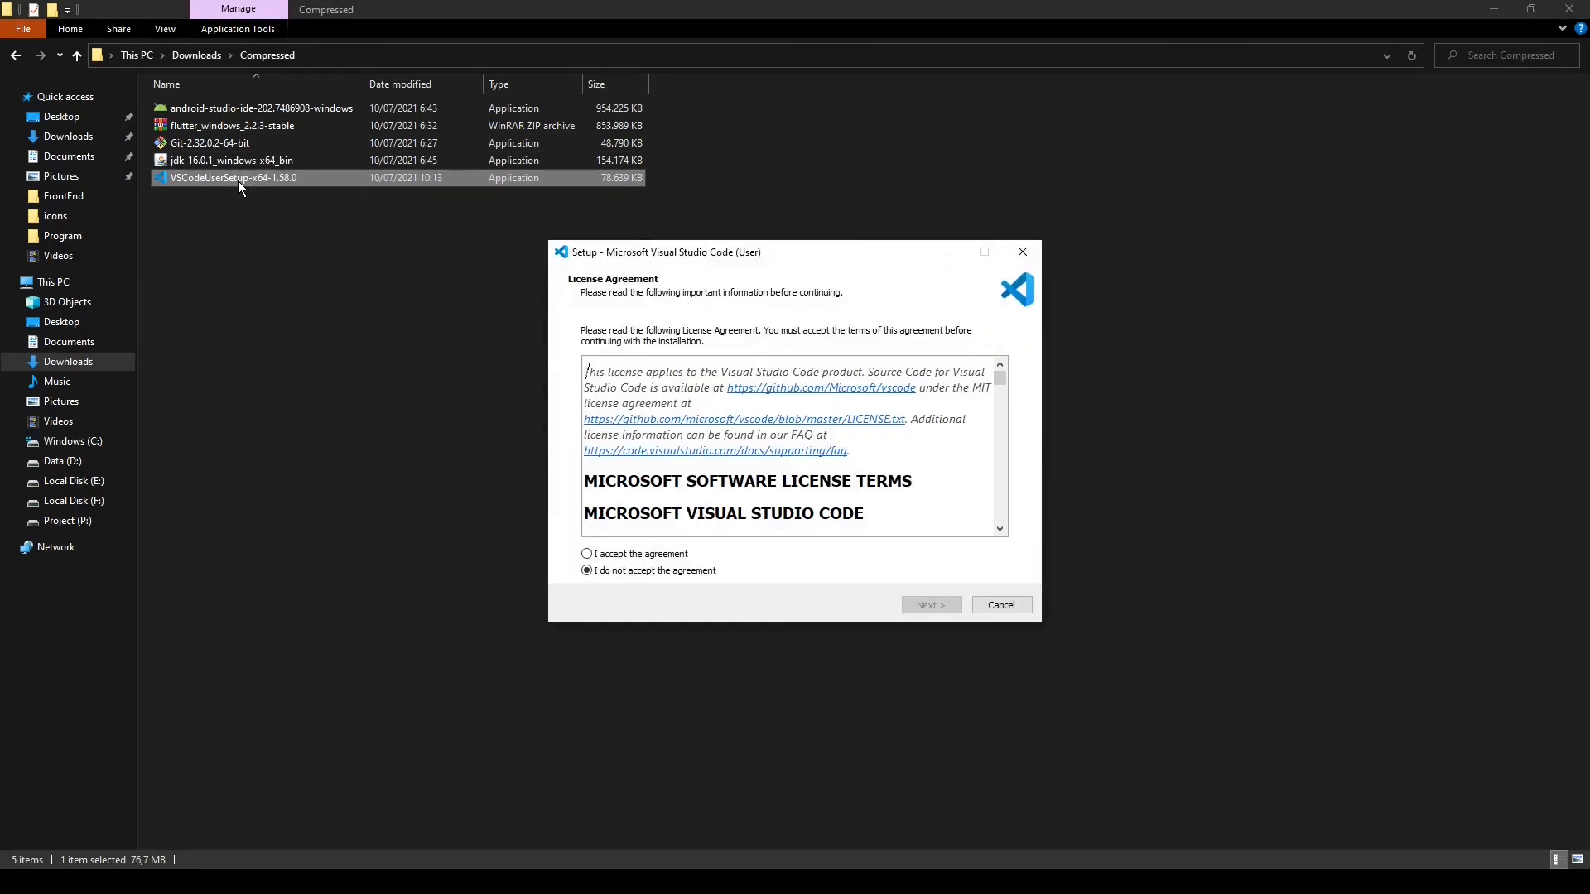
pyautogui.click(611, 554)
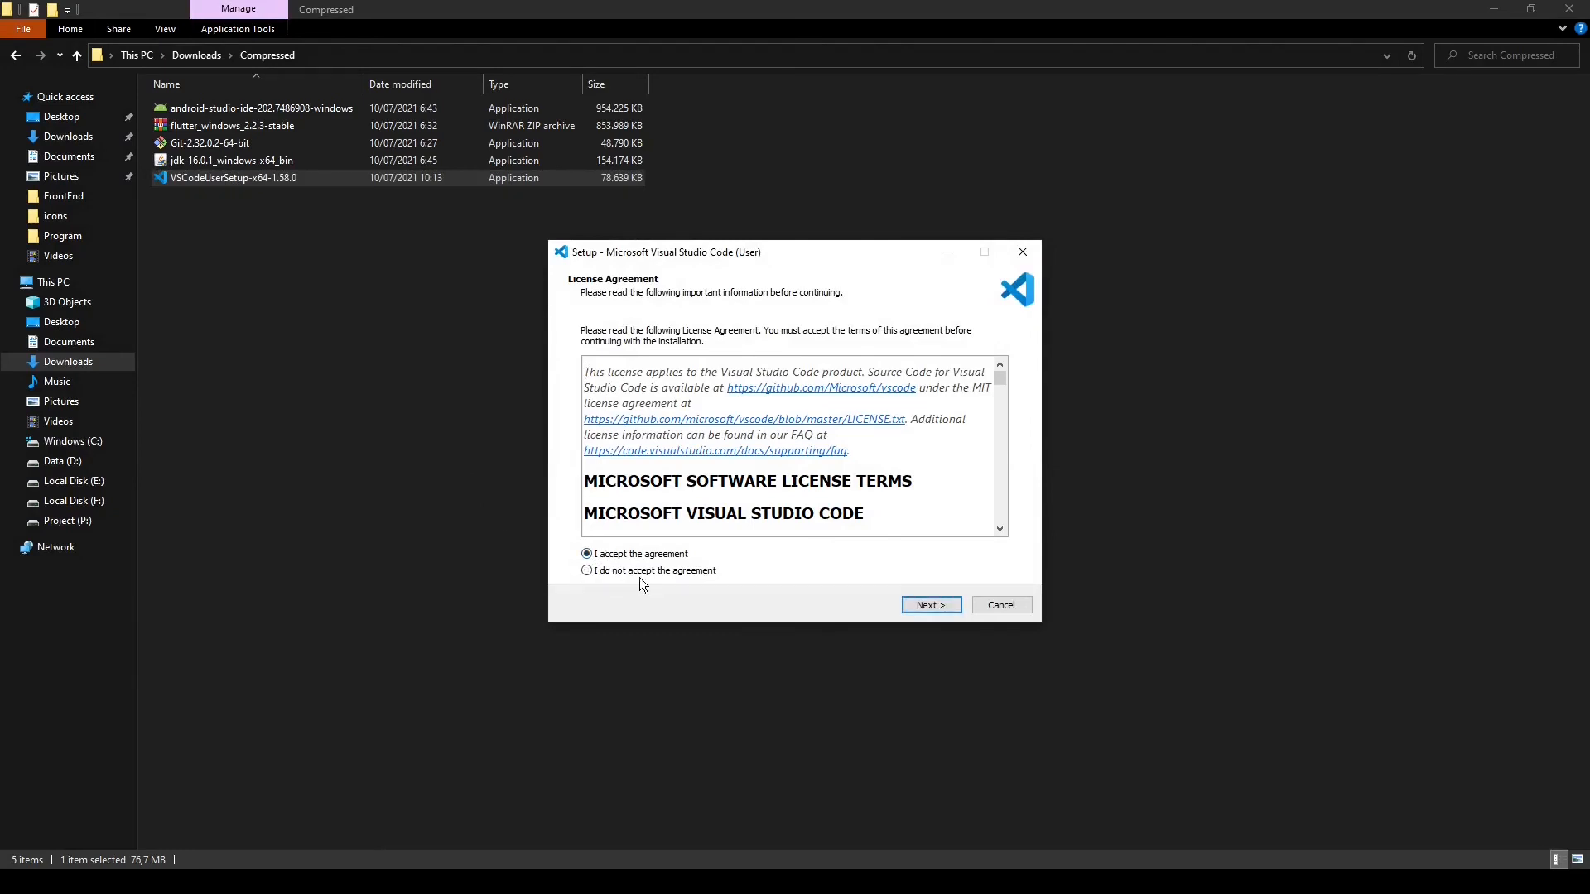
pyautogui.click(931, 606)
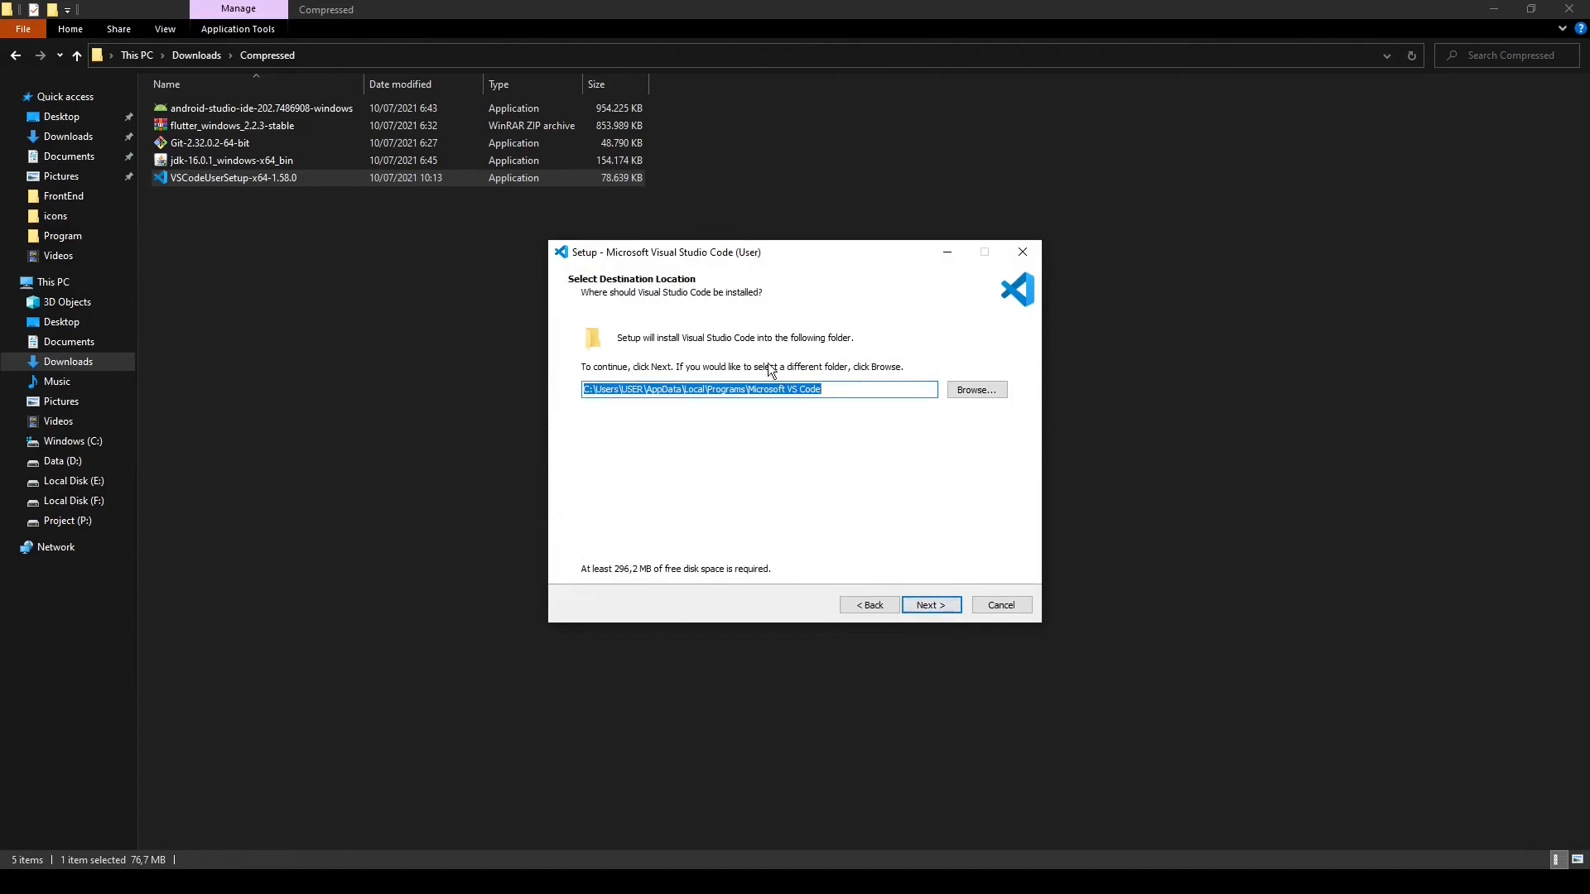
pyautogui.click(931, 605)
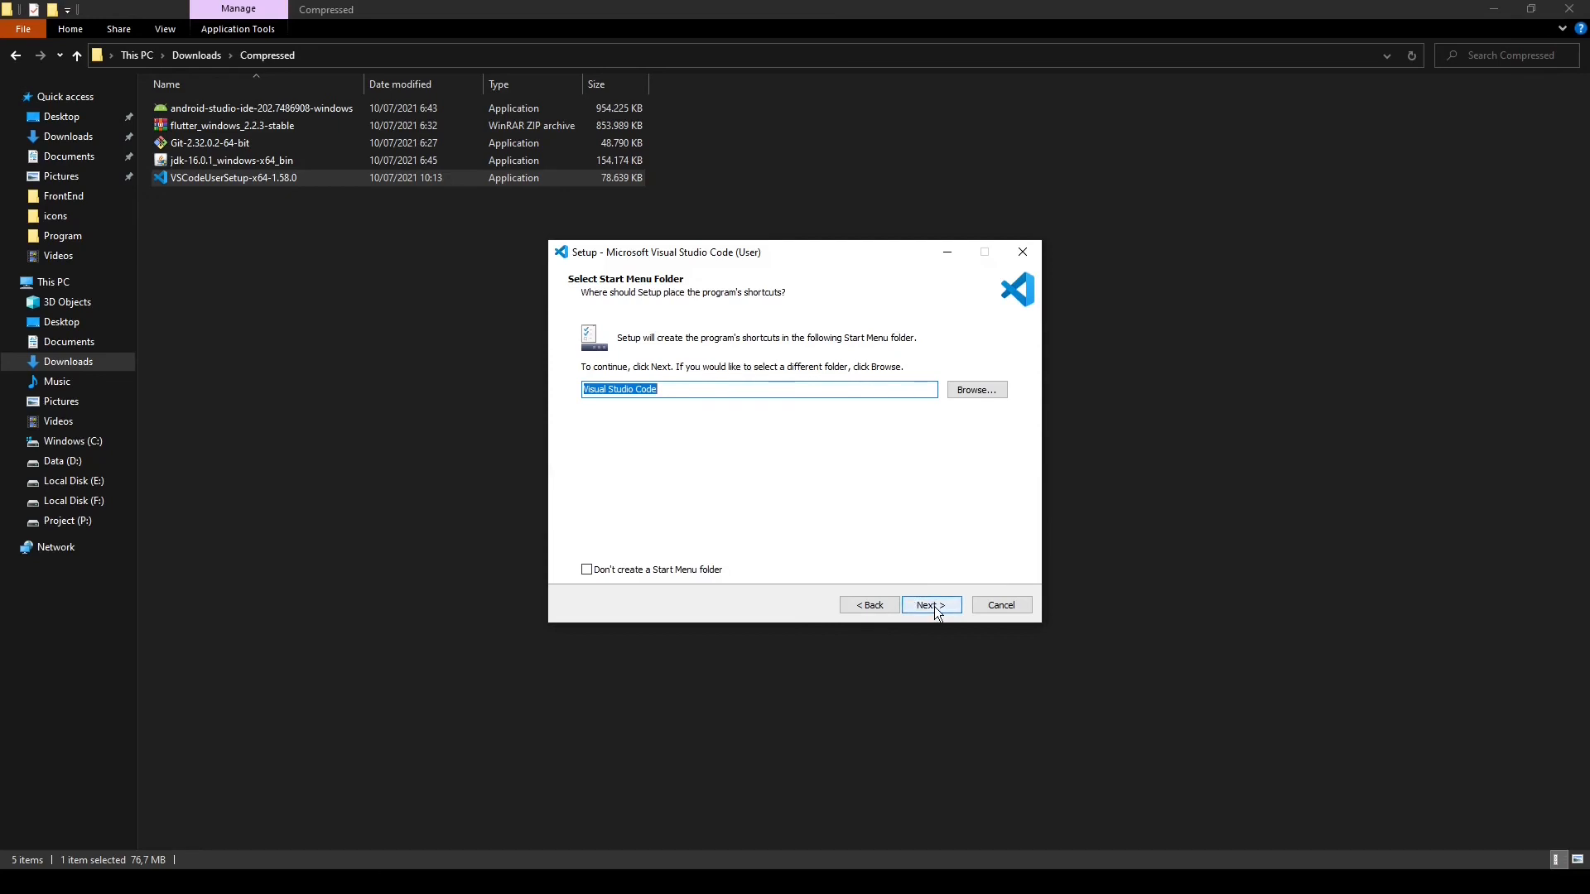
pyautogui.click(937, 611)
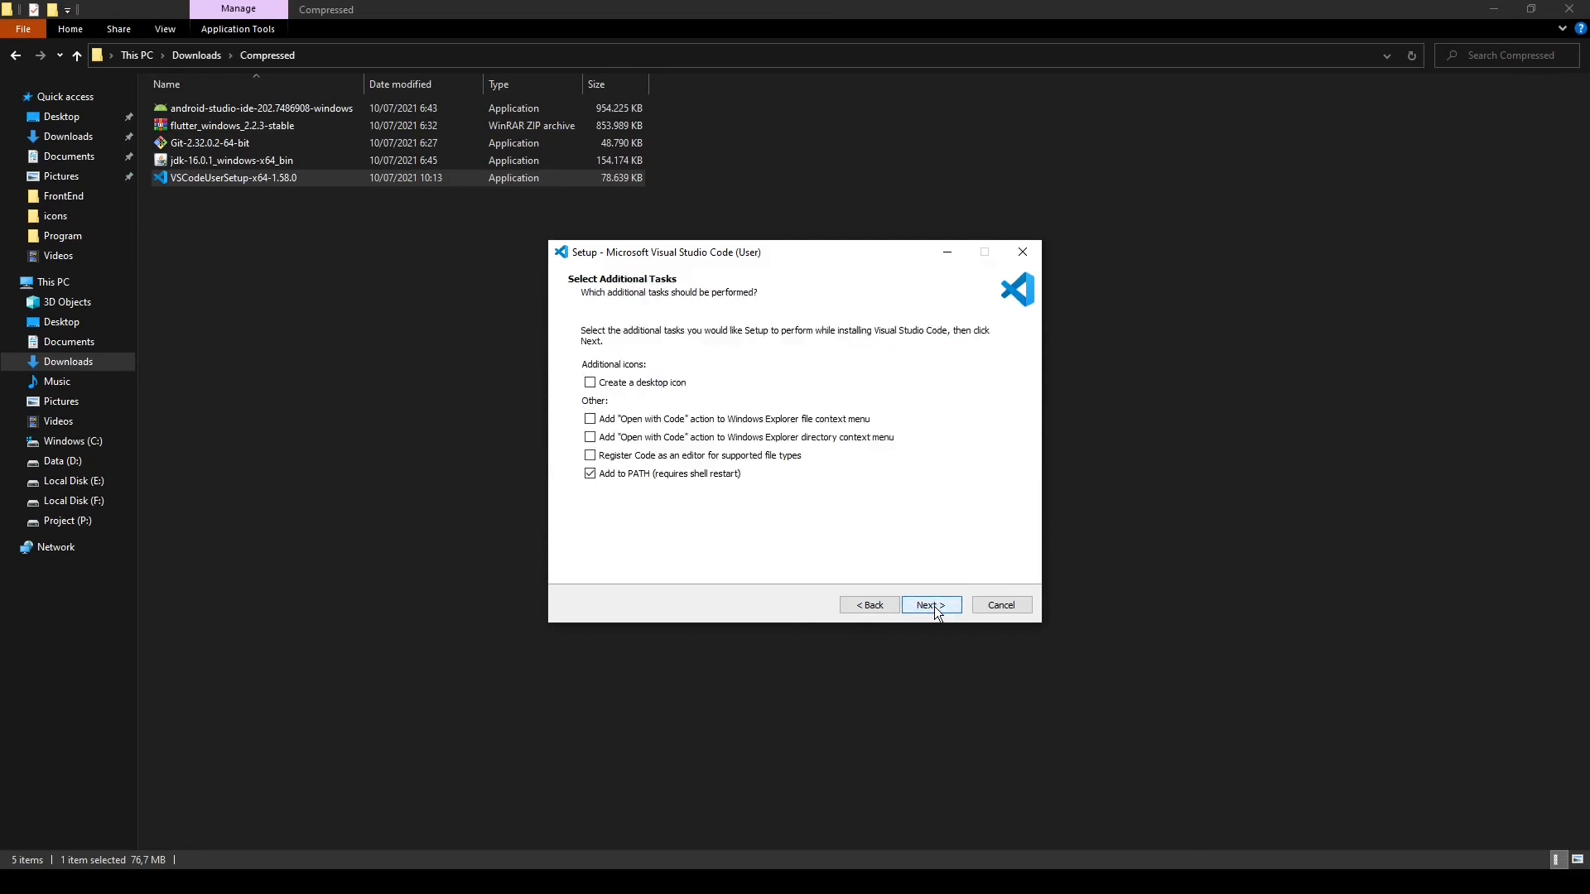
# Enable registering Code as an editor for supported file types, then install Visual Studio Code and finish setup with it launching
pyautogui.click(593, 459)
pyautogui.click(944, 603)
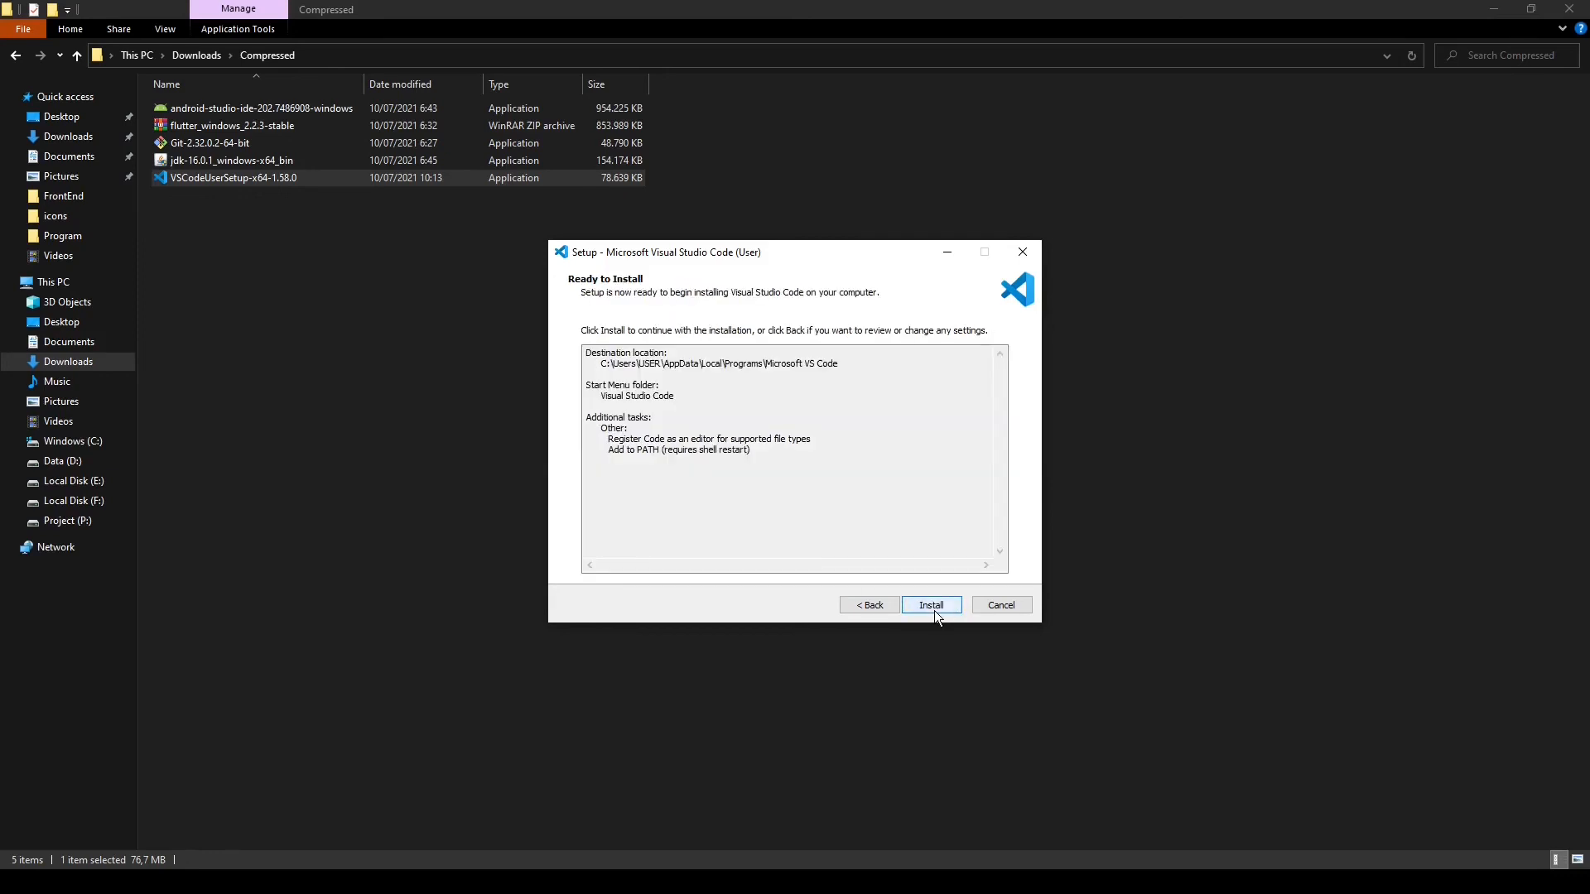
pyautogui.click(937, 610)
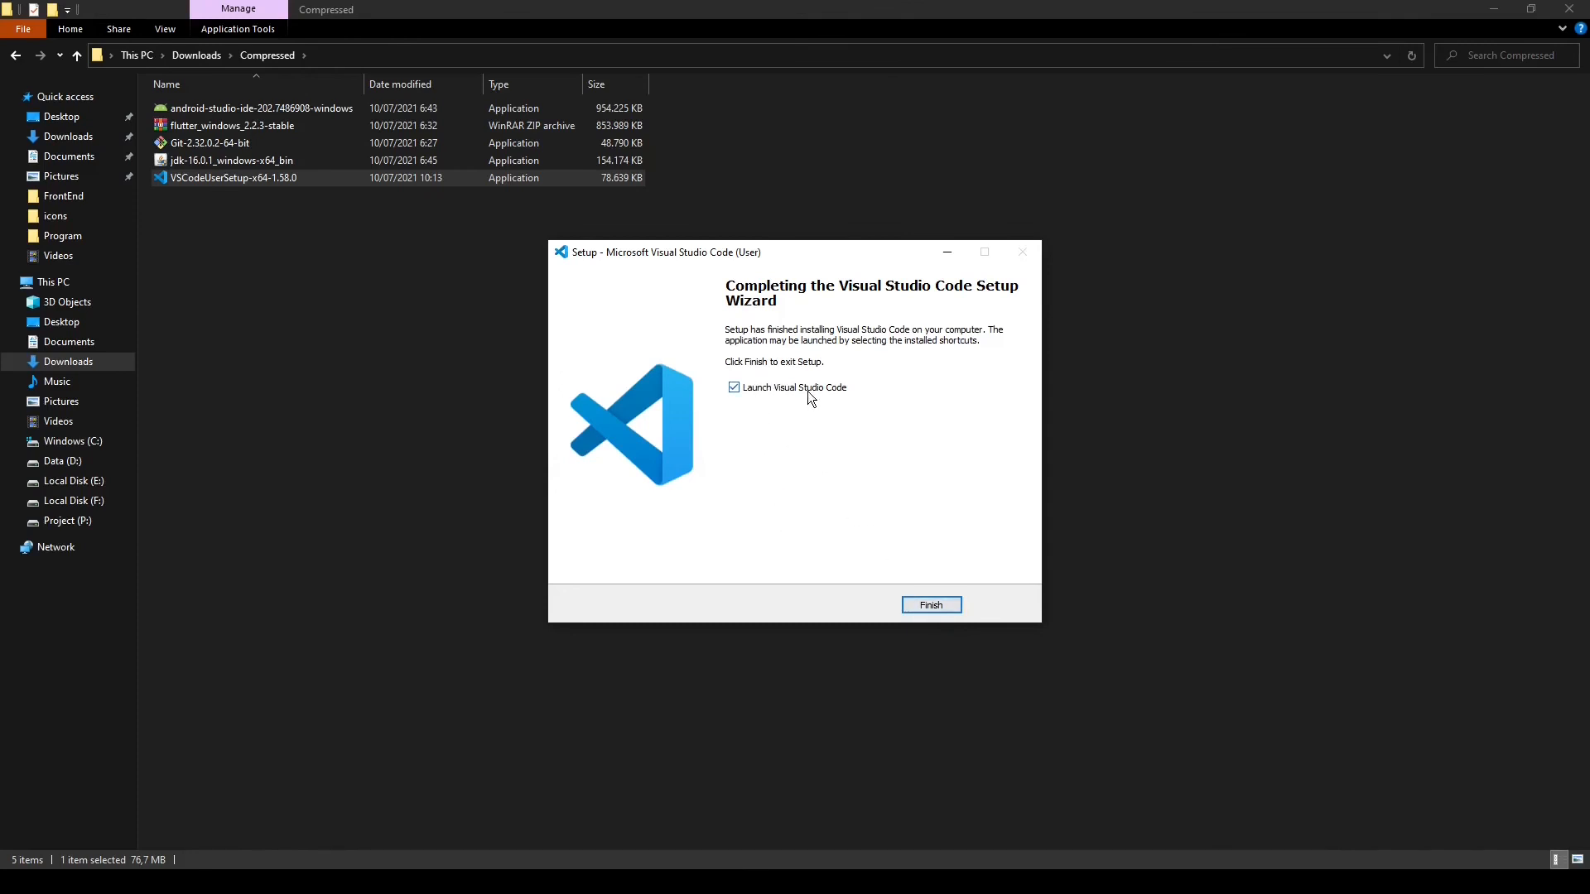
pyautogui.click(921, 607)
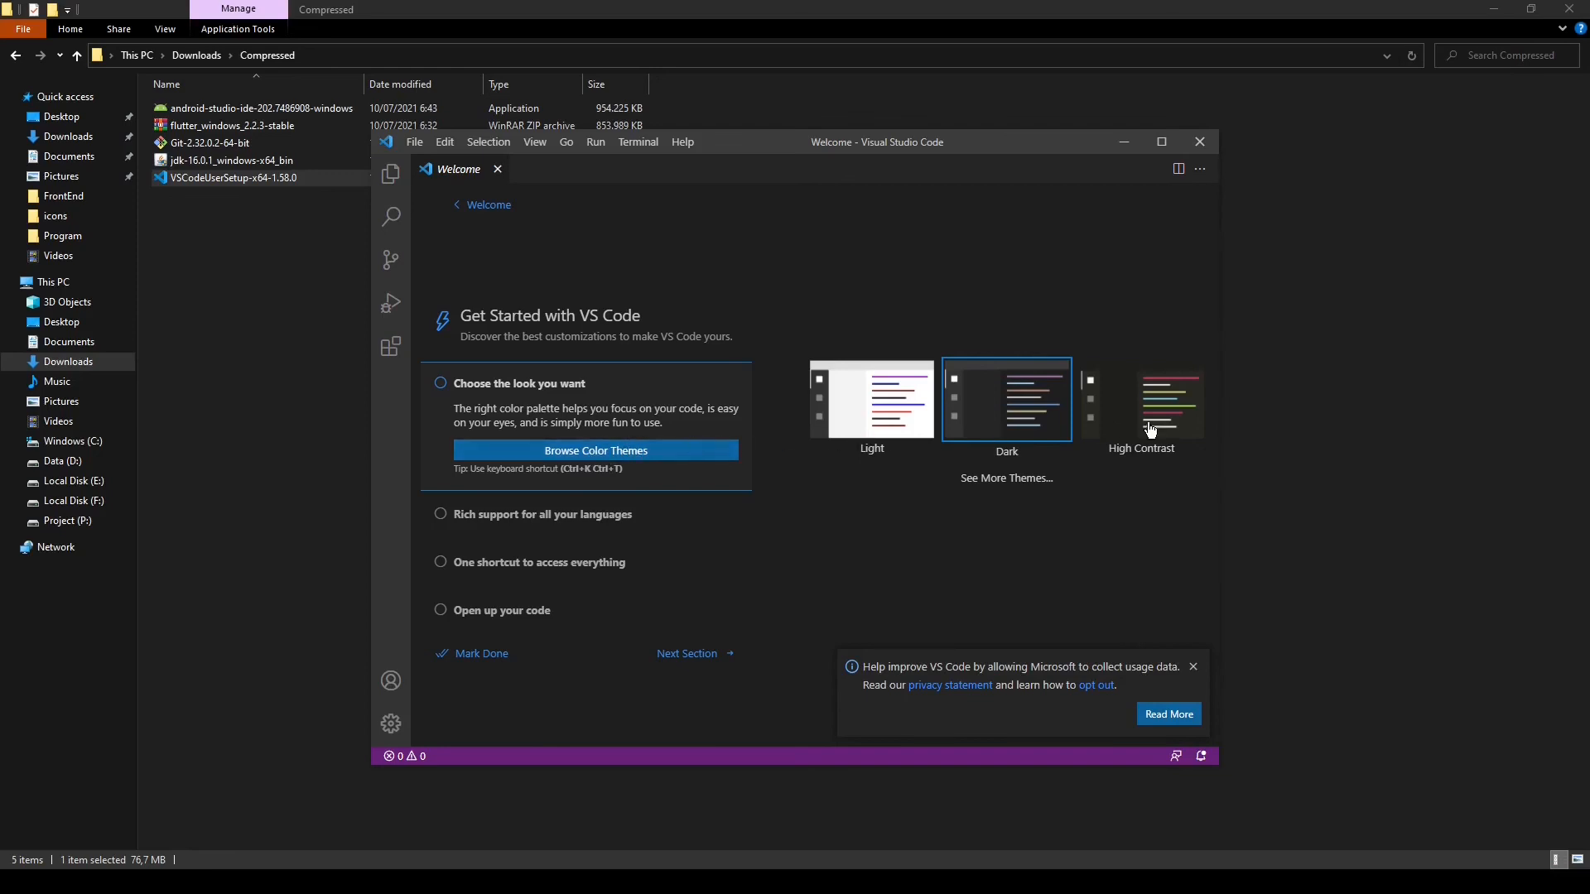
# Choose the Dark theme in Visual Studio Code and mark the Learn the Fundamentals section as done in a maximized window
pyautogui.click(1005, 435)
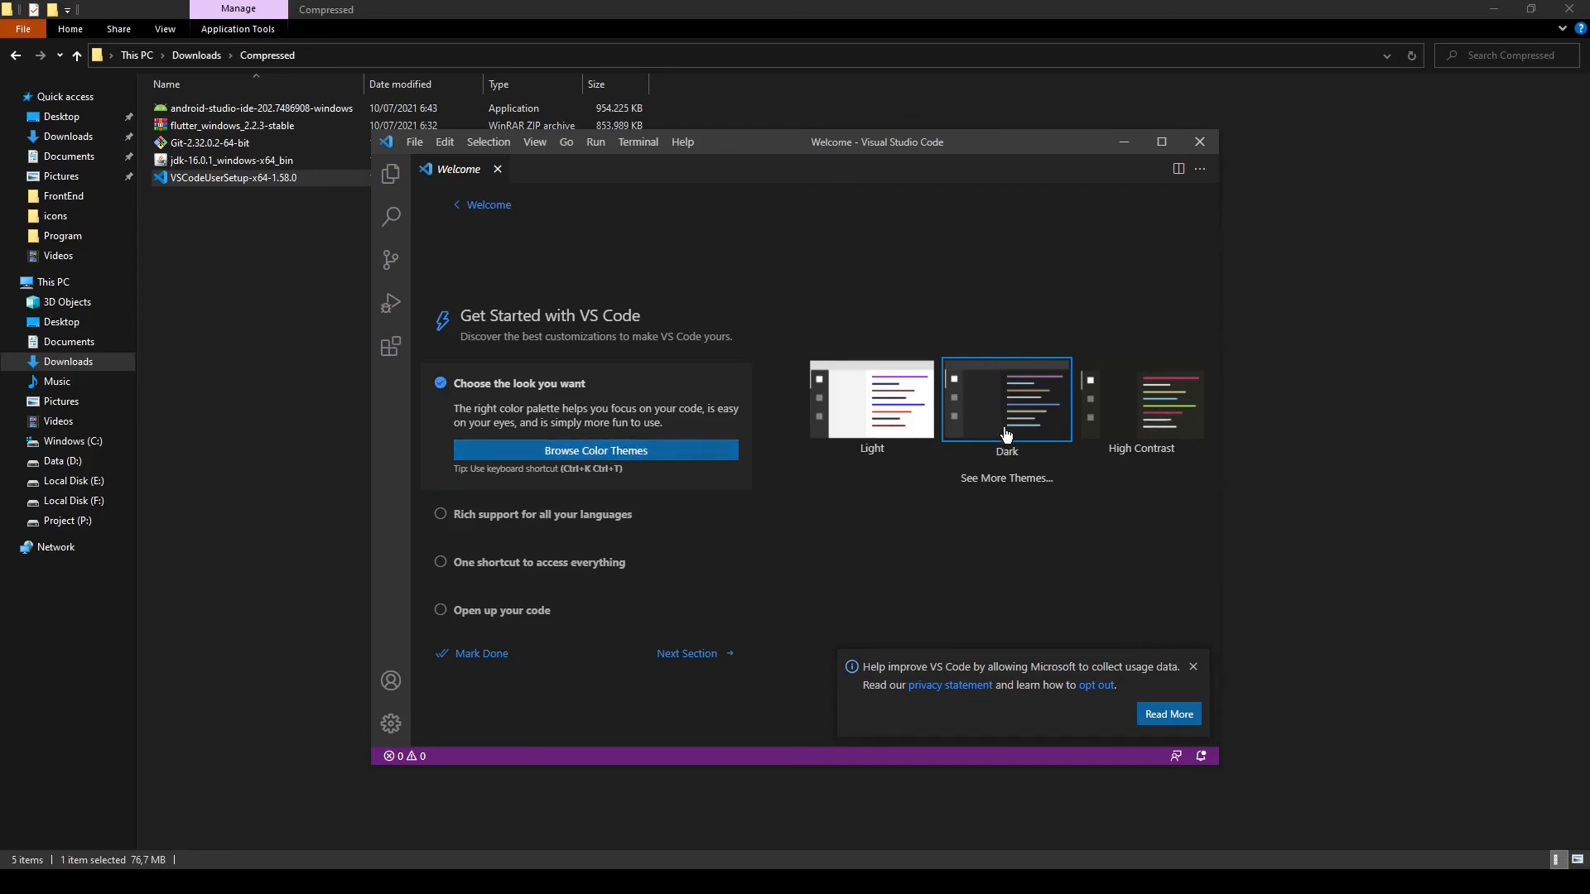
pyautogui.click(1194, 668)
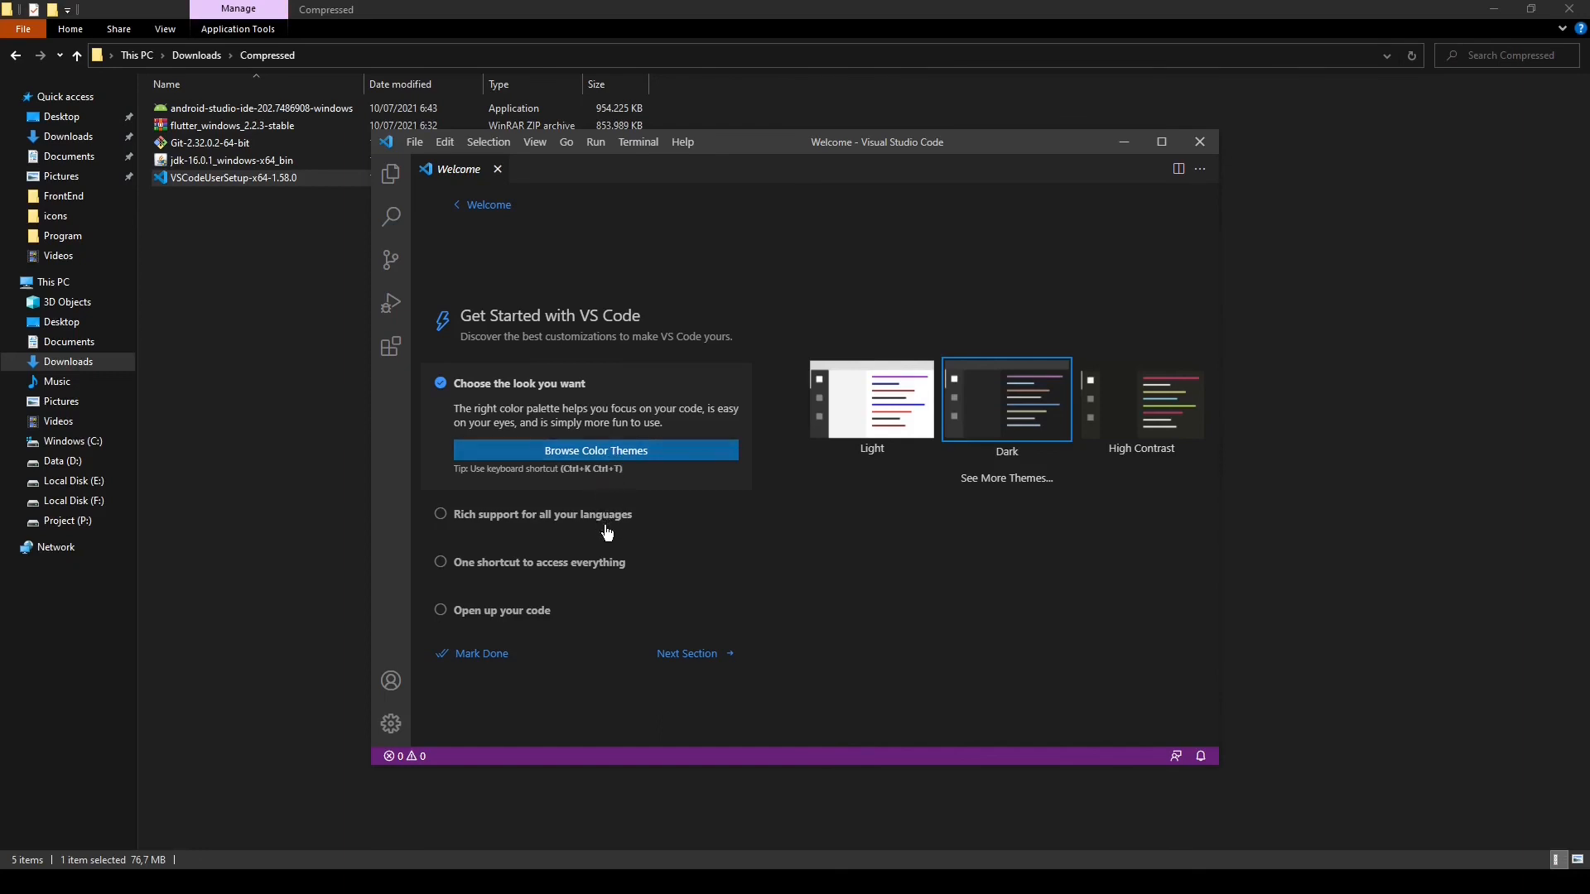
pyautogui.click(701, 654)
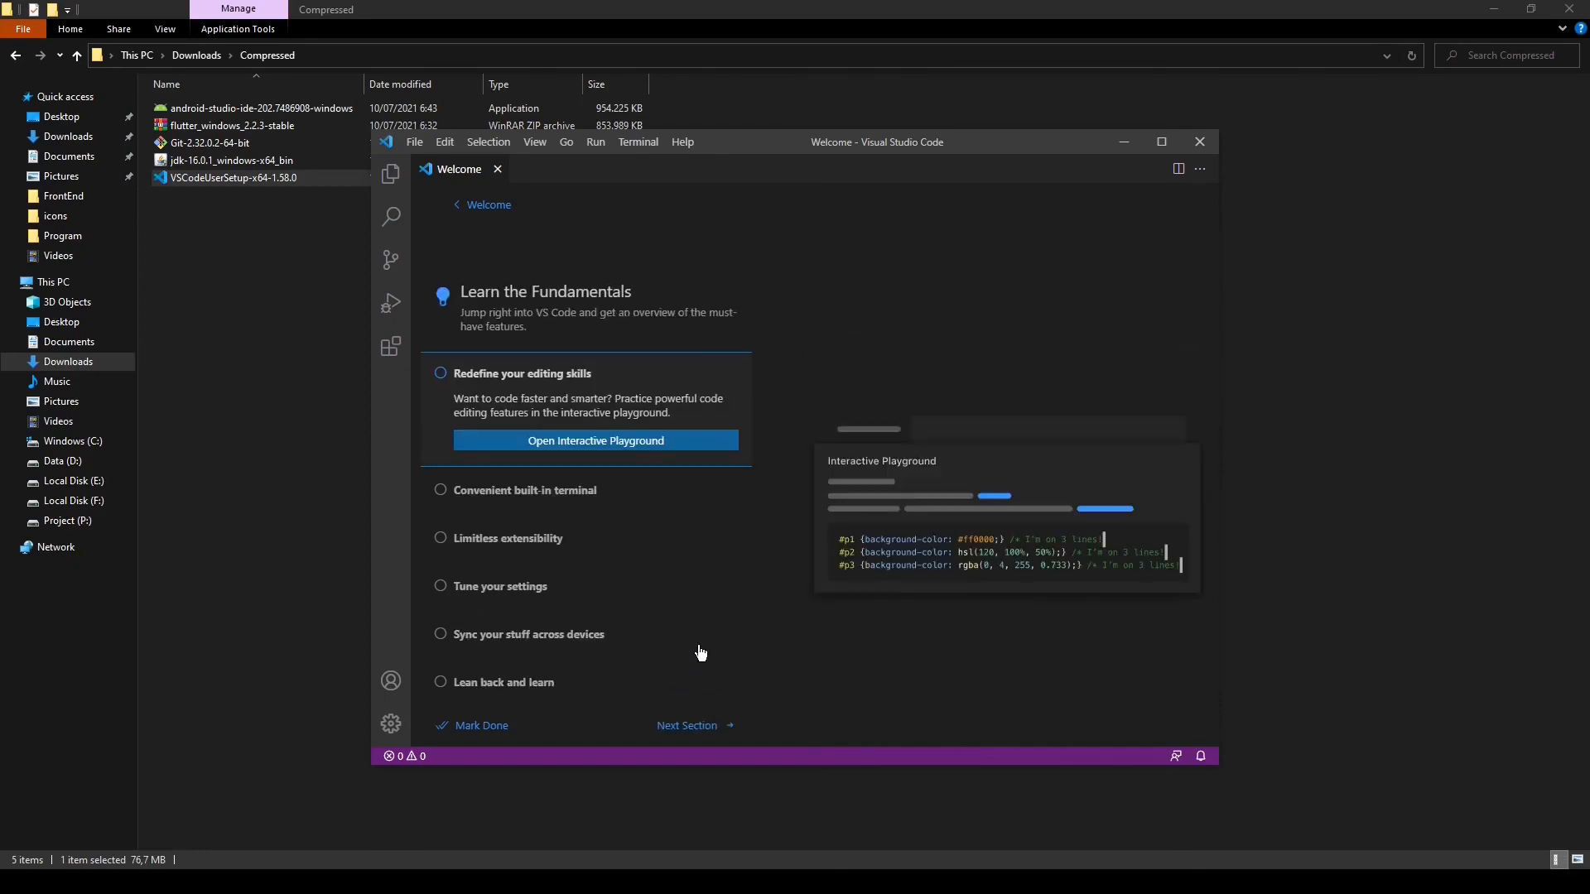
pyautogui.click(479, 727)
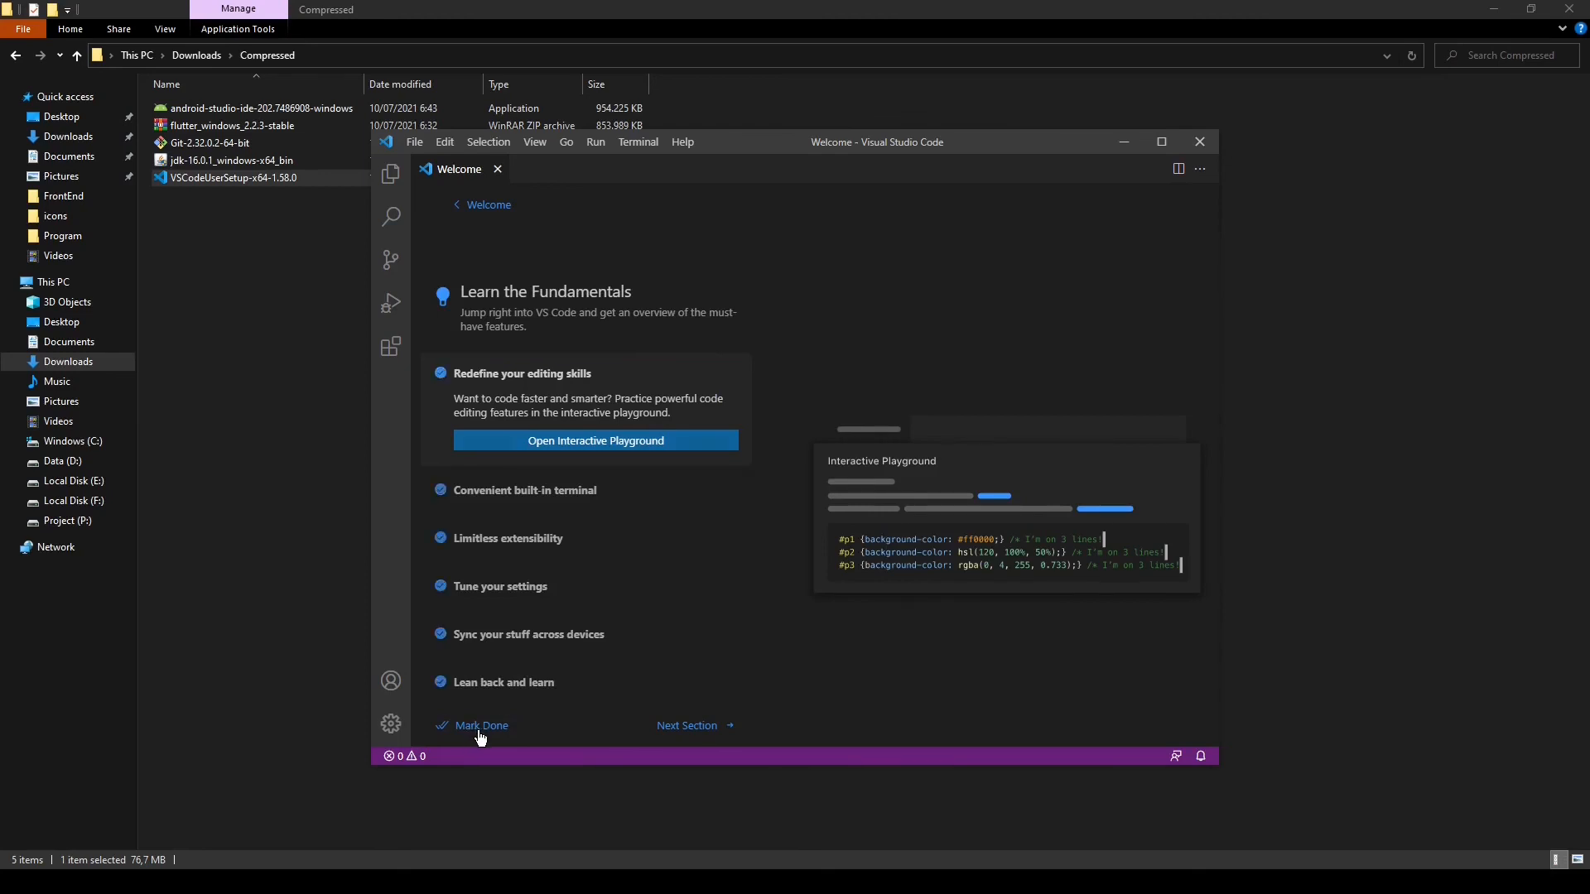
pyautogui.click(1162, 141)
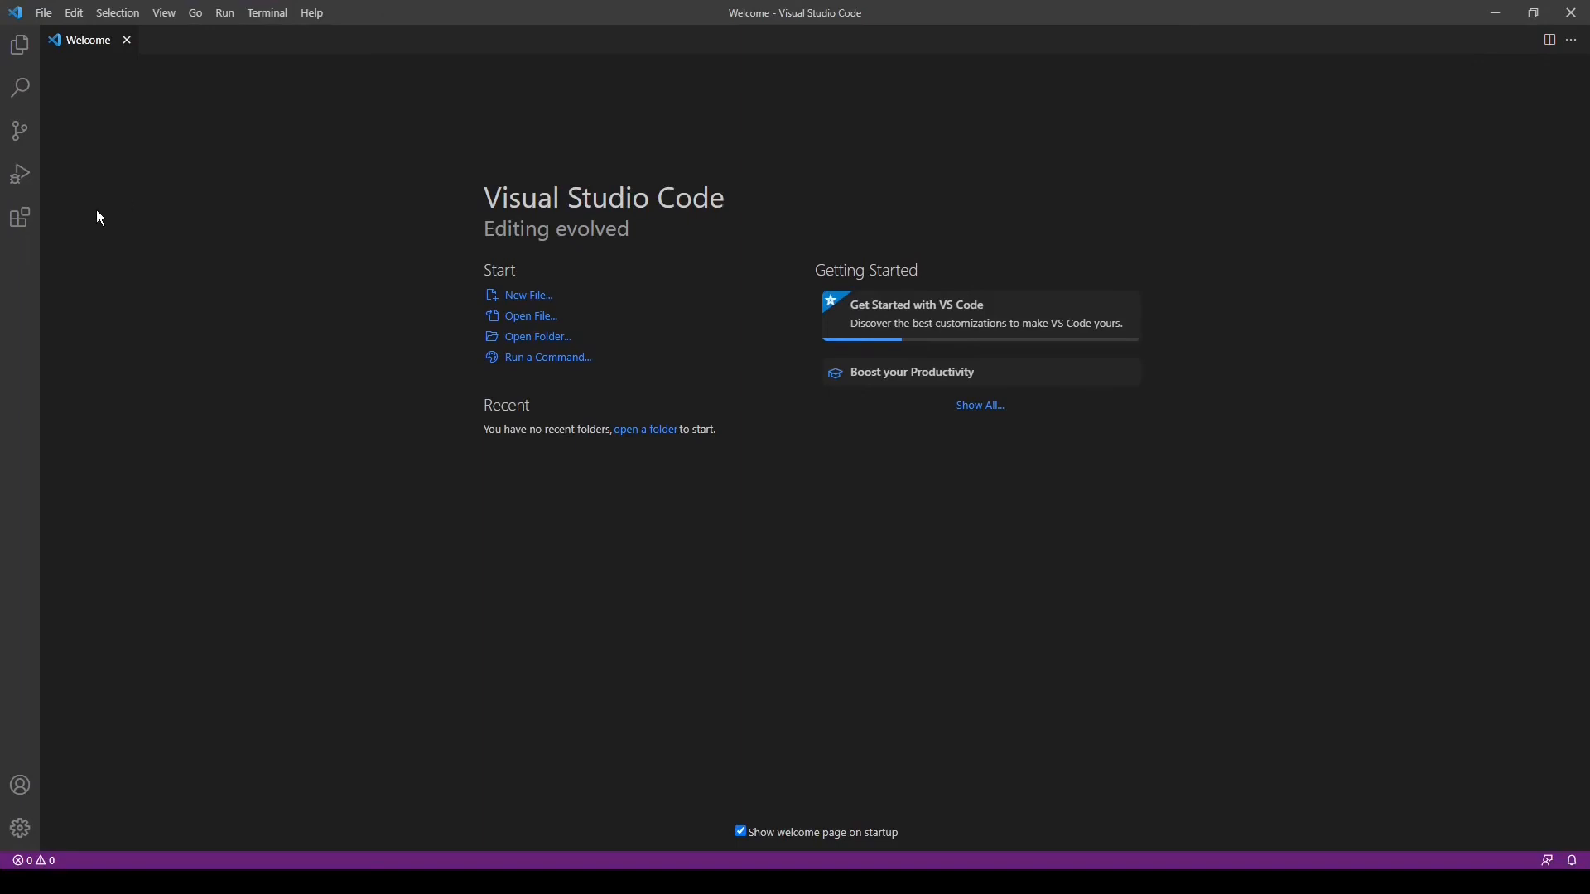
# Search the extensions marketplace for flutter and install the Flutter extension by Dart Code
pyautogui.click(25, 220)
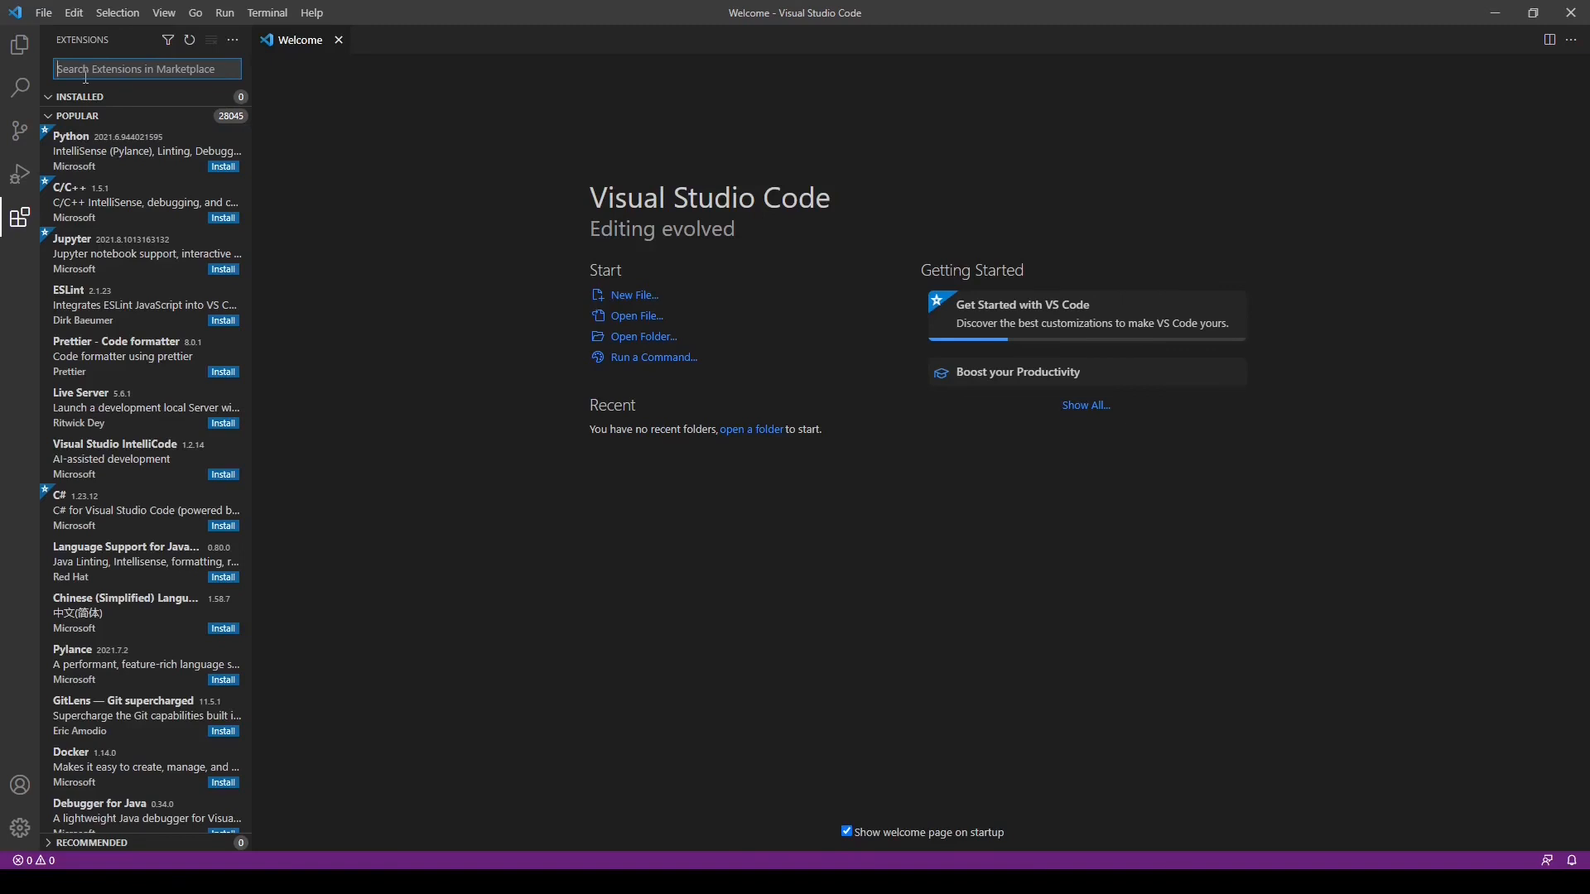
pyautogui.write('flutter')
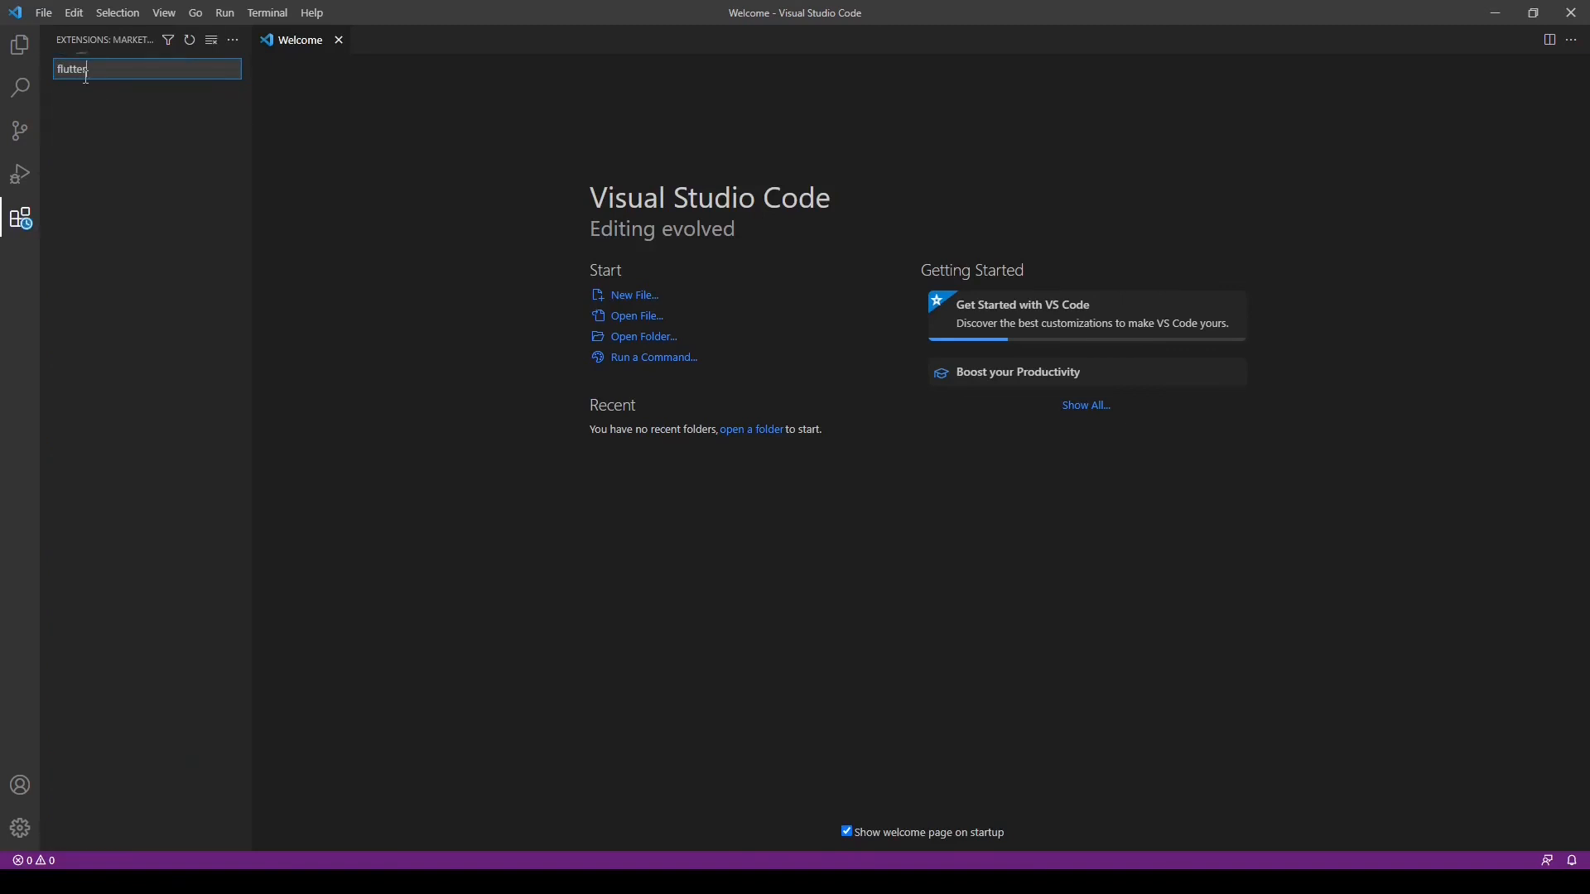
pyautogui.click(151, 117)
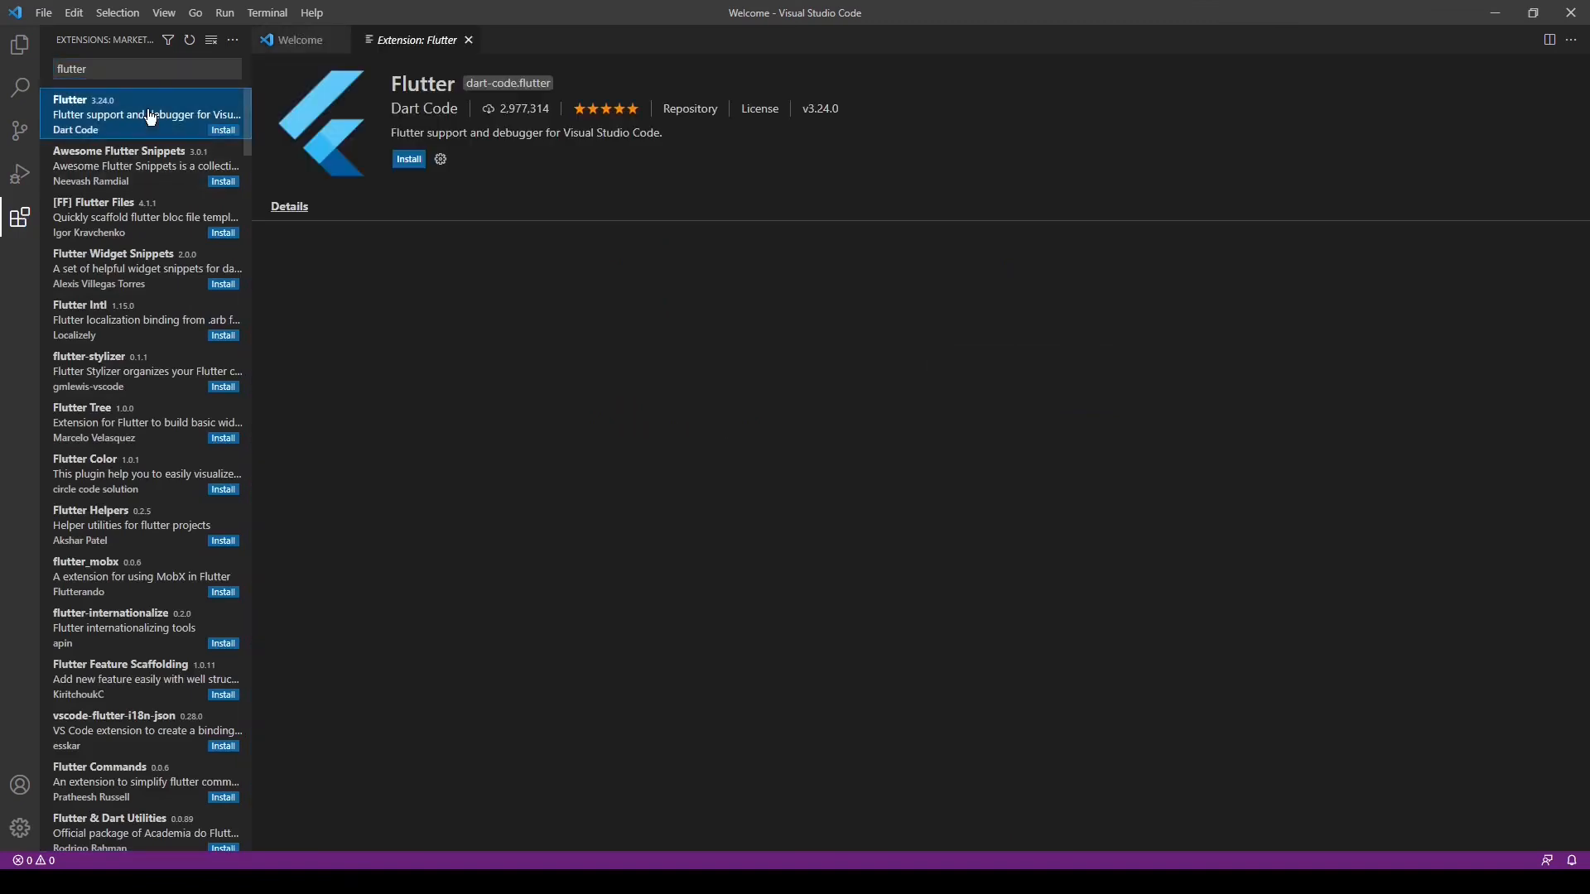
pyautogui.click(414, 162)
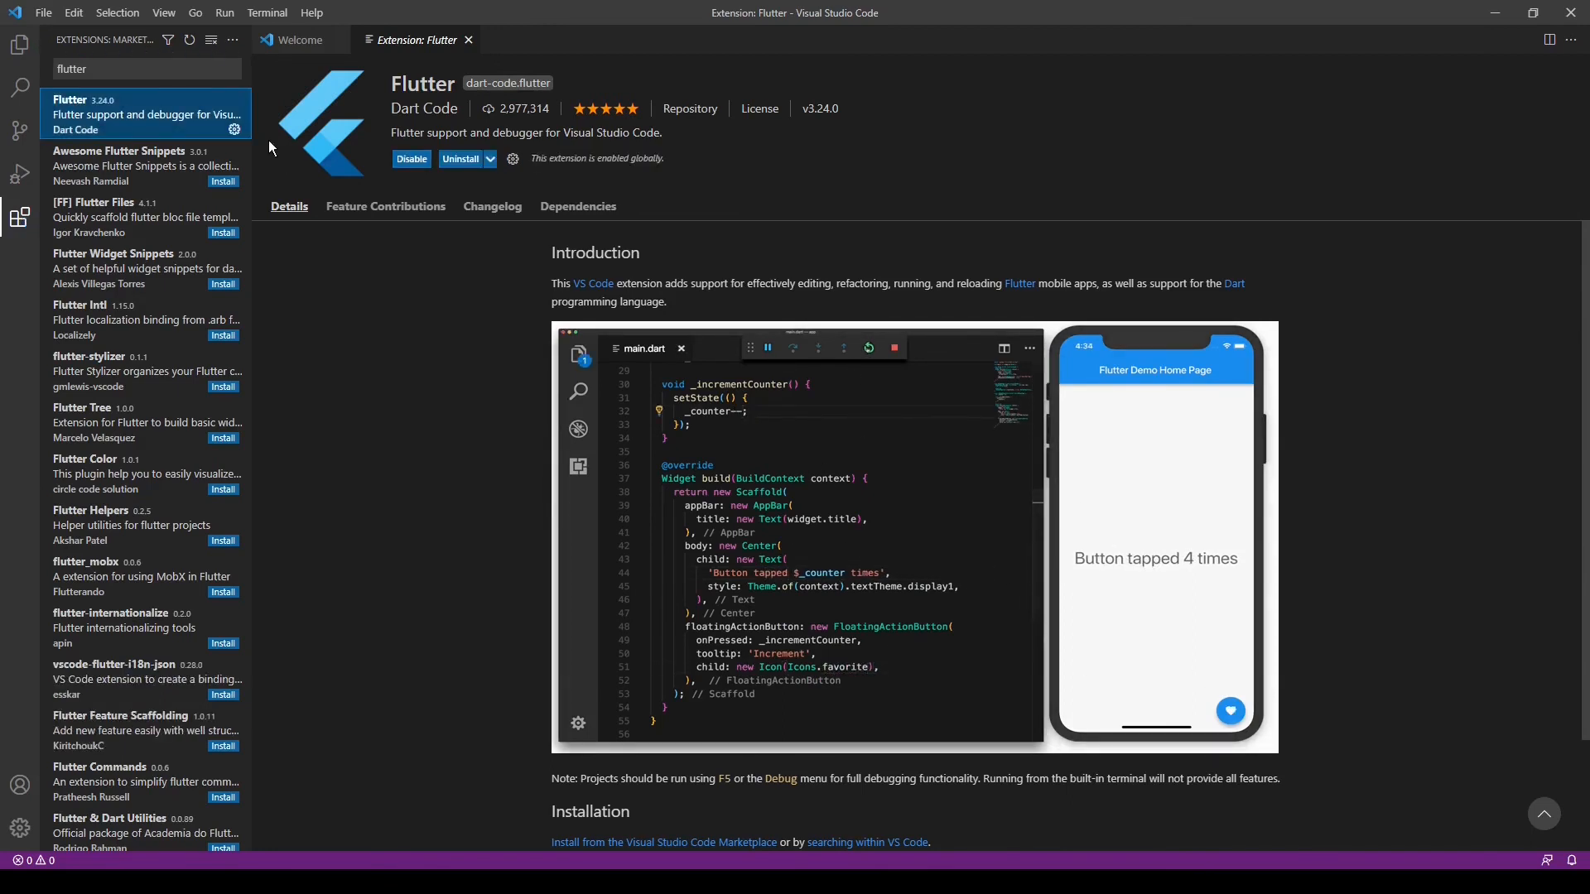
# Search the extensions marketplace for dart and open the details of the Dart extension by Dart Code
pyautogui.click(114, 69)
pyautogui.hotkey('ctrl', 'a')
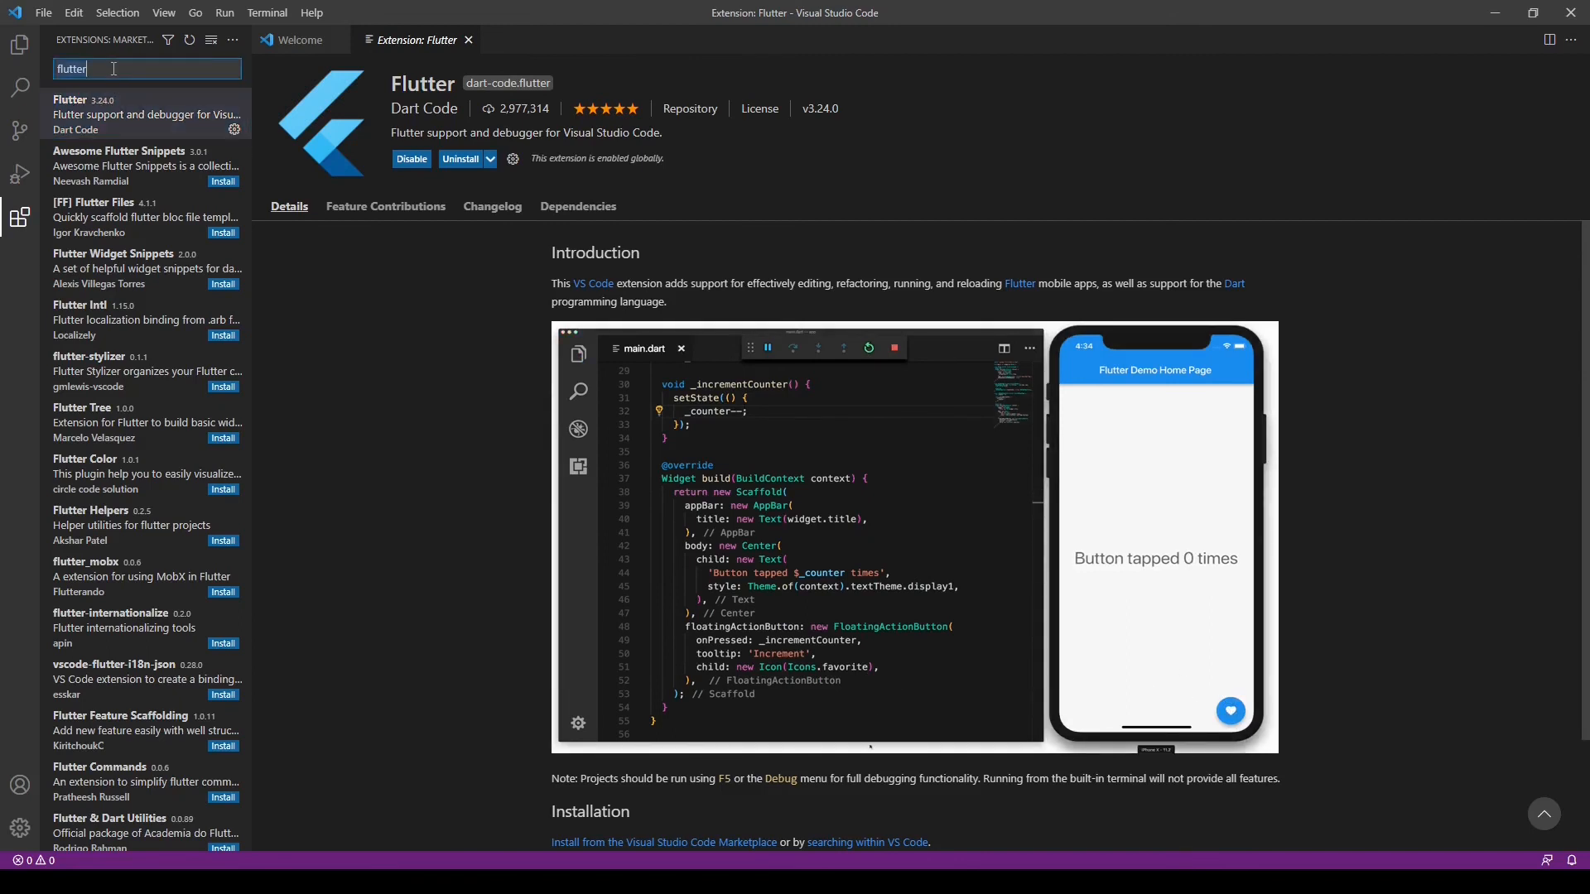
pyautogui.write('dart')
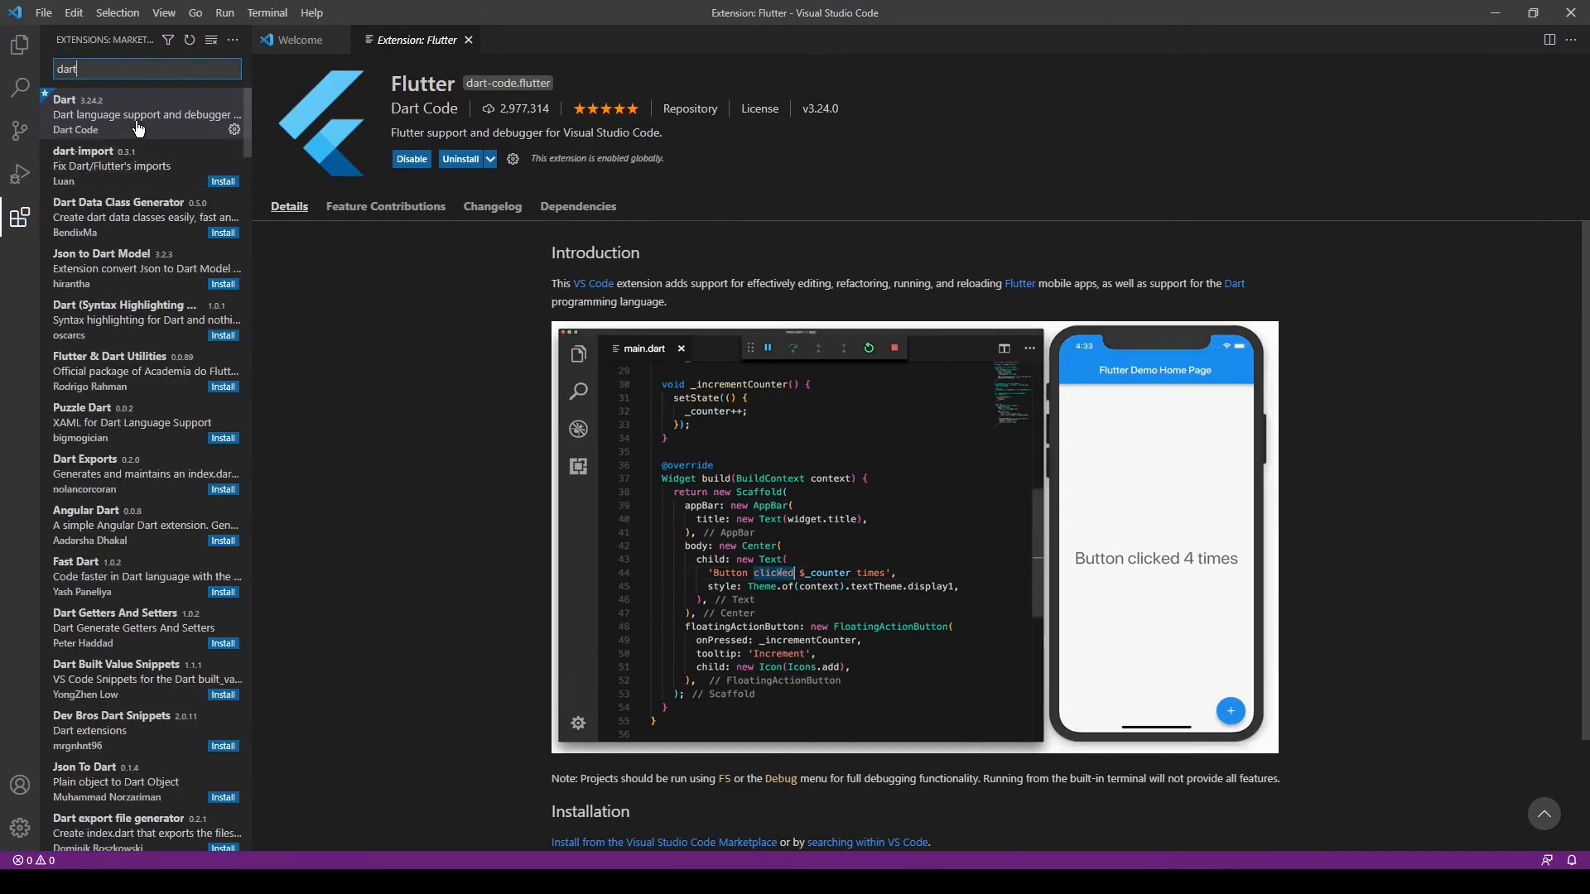
pyautogui.click(172, 127)
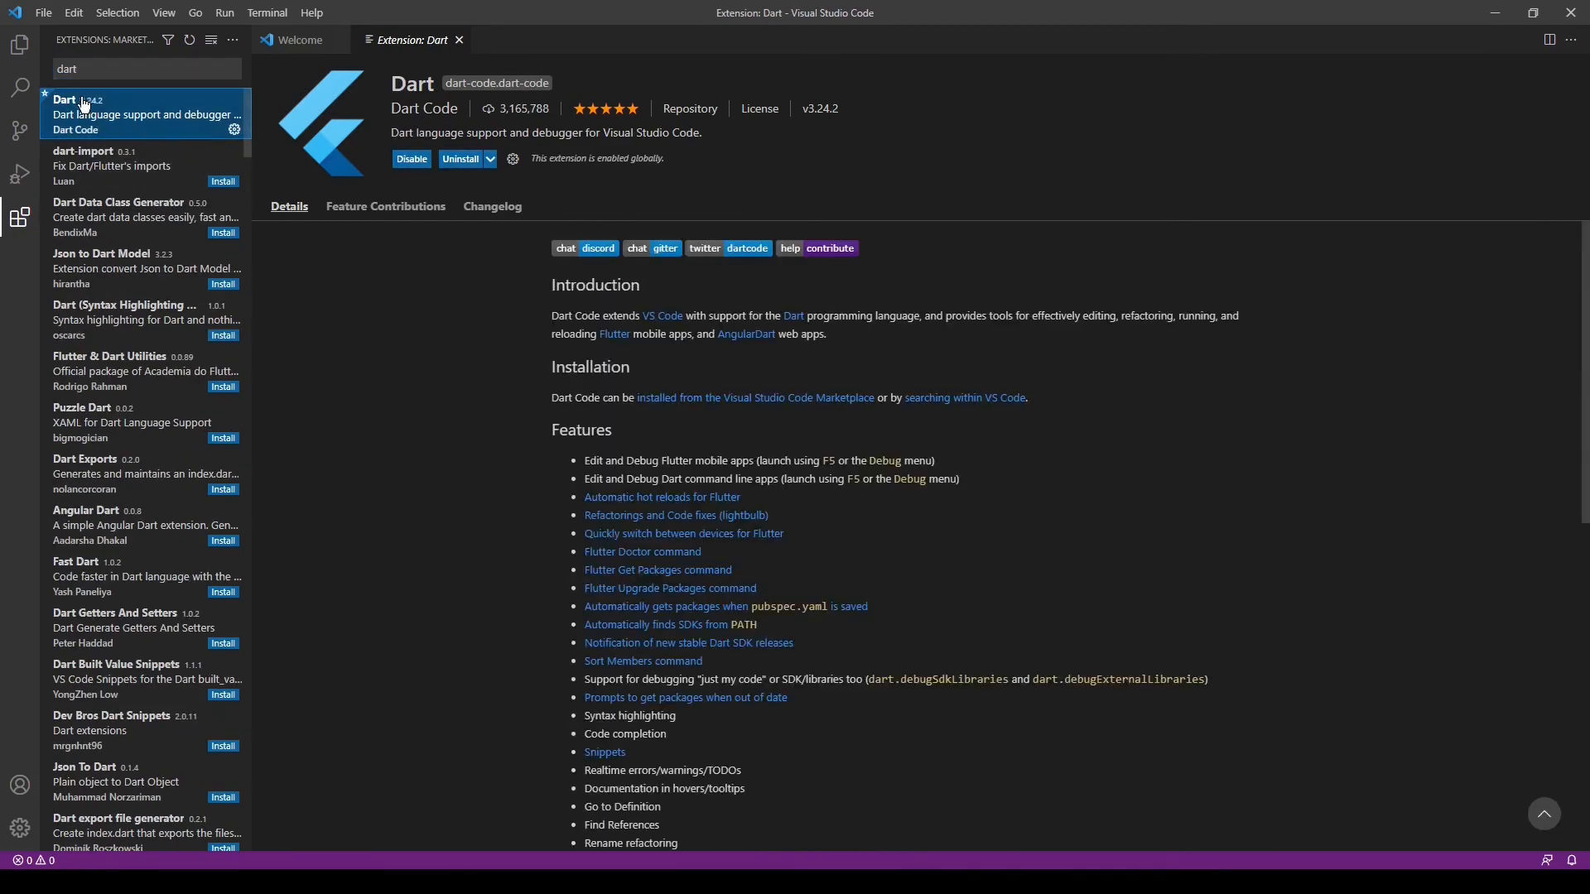